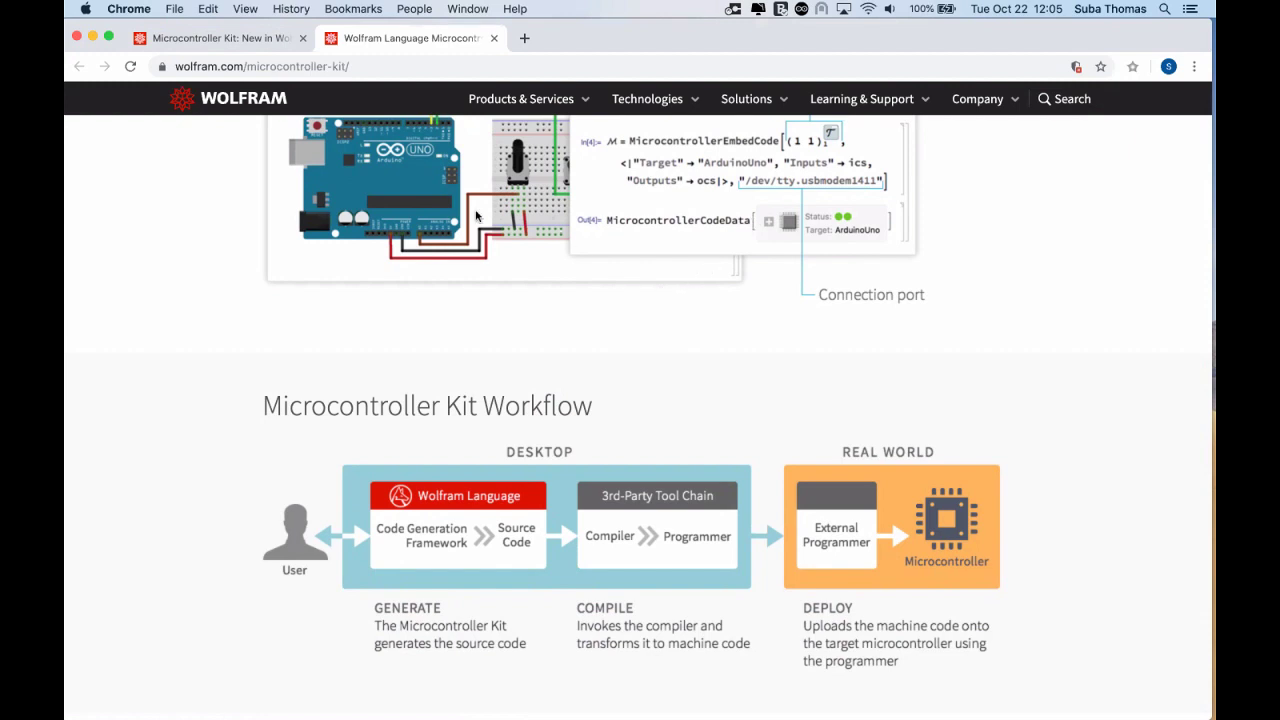
Review the feature list and related examples on the "Microcontroller Kit: New in Wolfram Language 12" page.
click(238, 44)
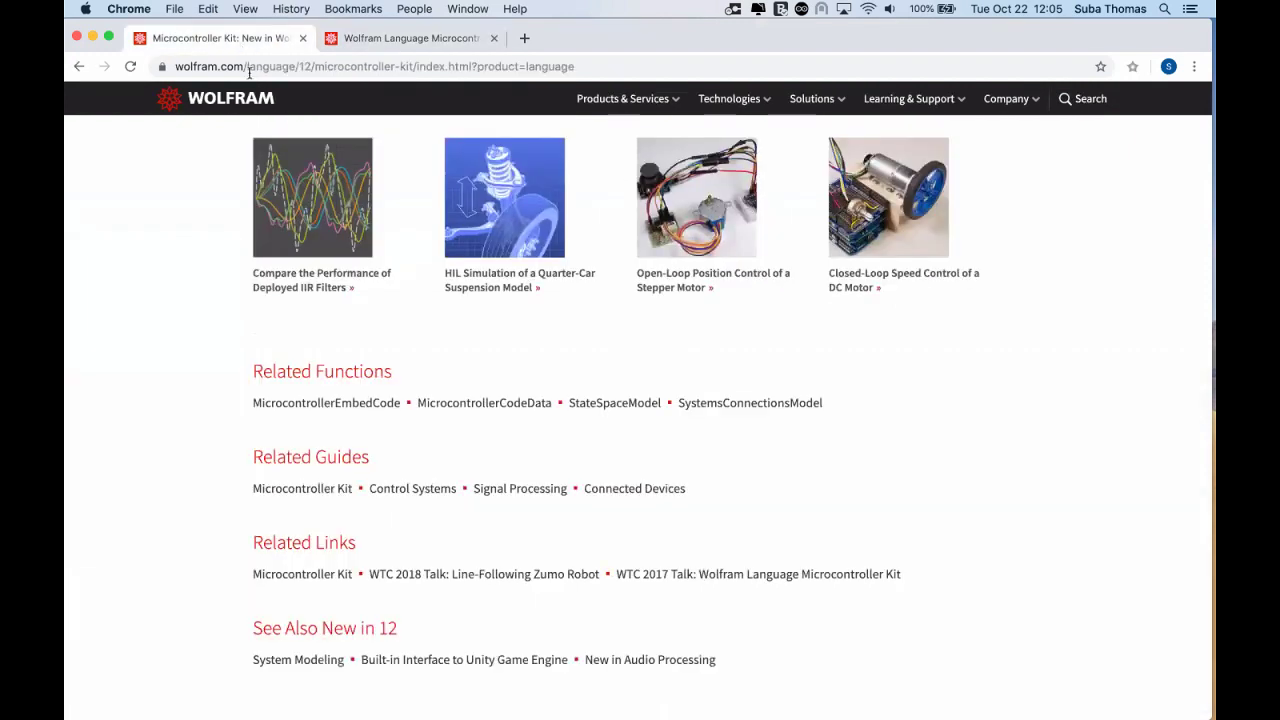
scroll(203, 370, up, 10)
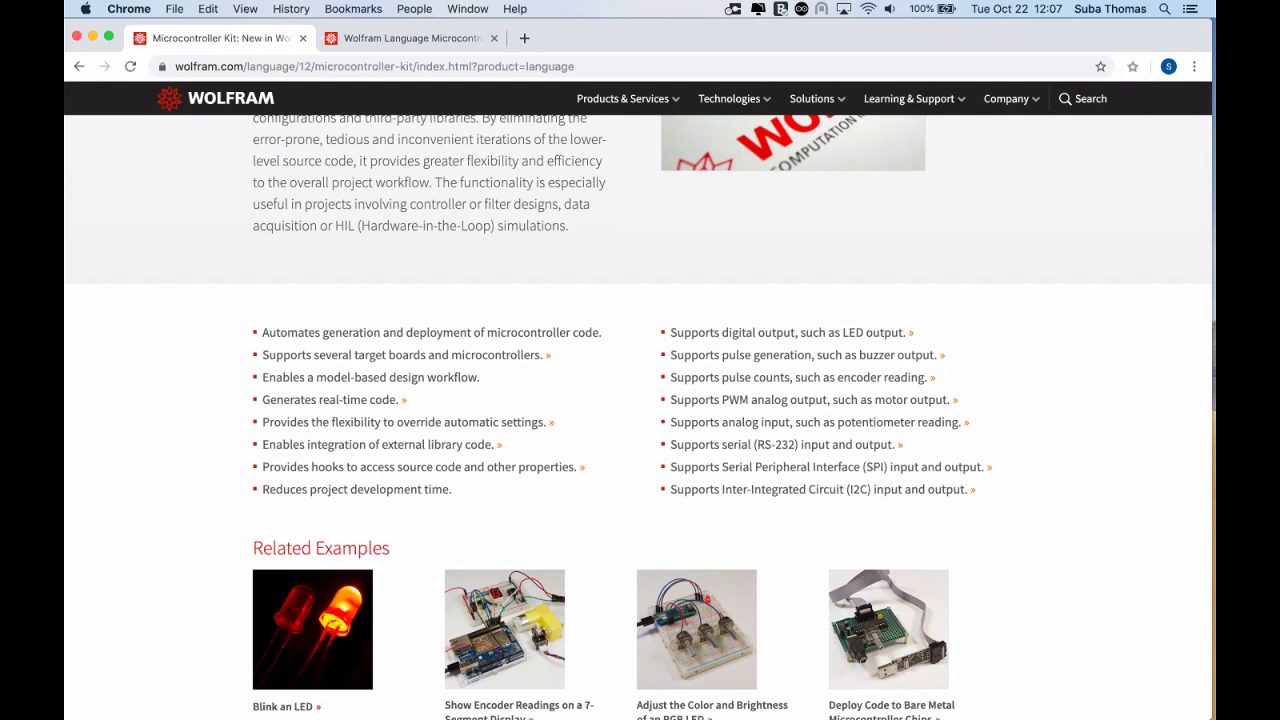
Switch to the blank Mathematica notebook and begin defining blink as a NonlinearStateSpaceModel with state equation Which[p == 0, 5, True, 0].
click(830, 8)
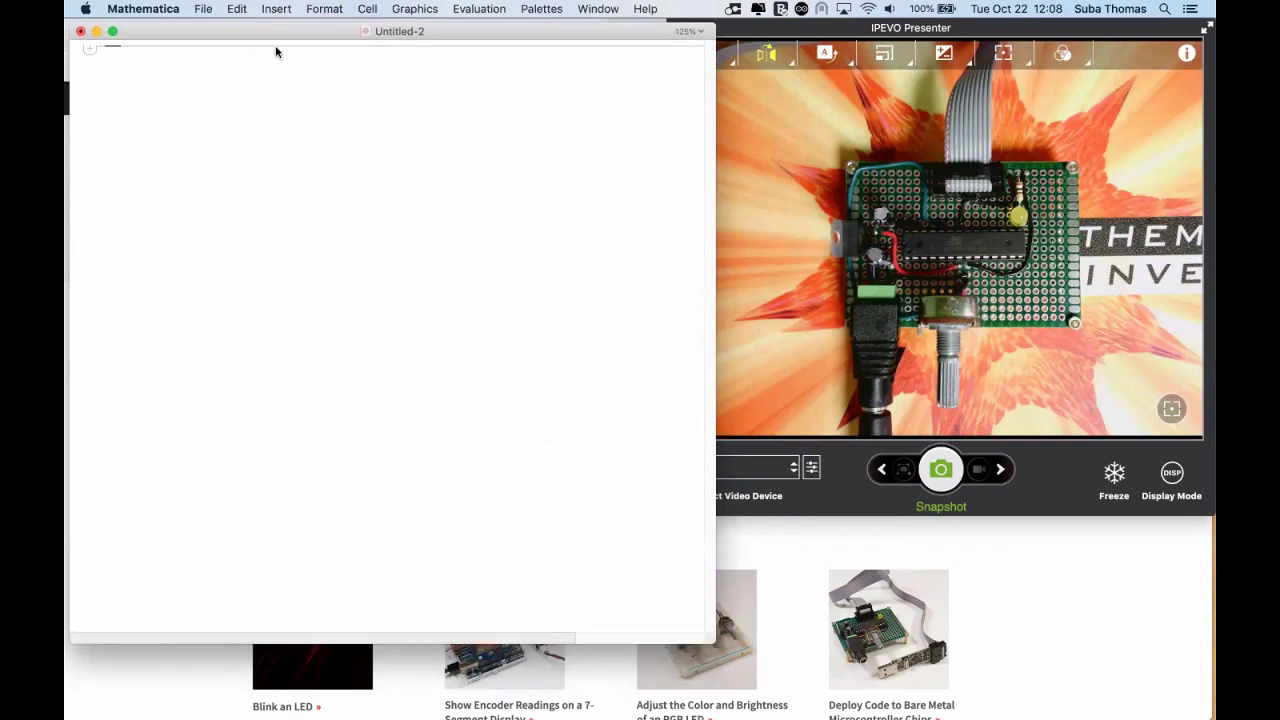
drag(240, 36, 243, 98)
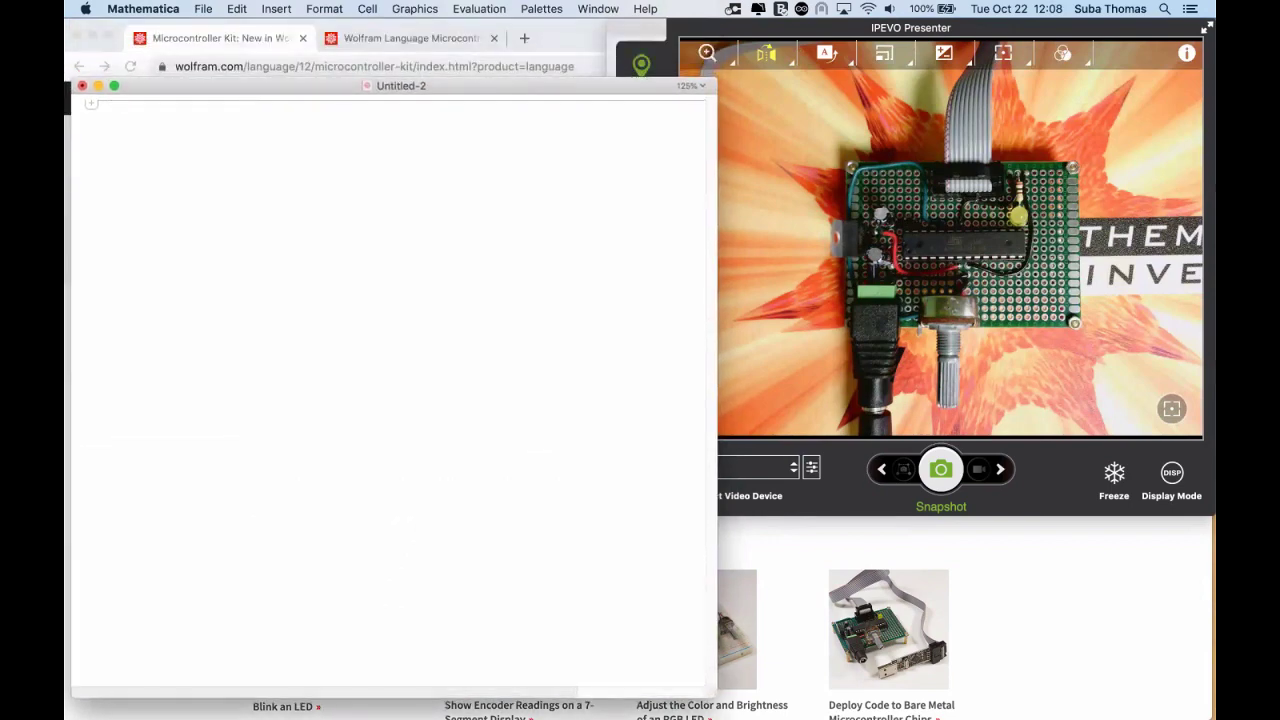
text(blink)
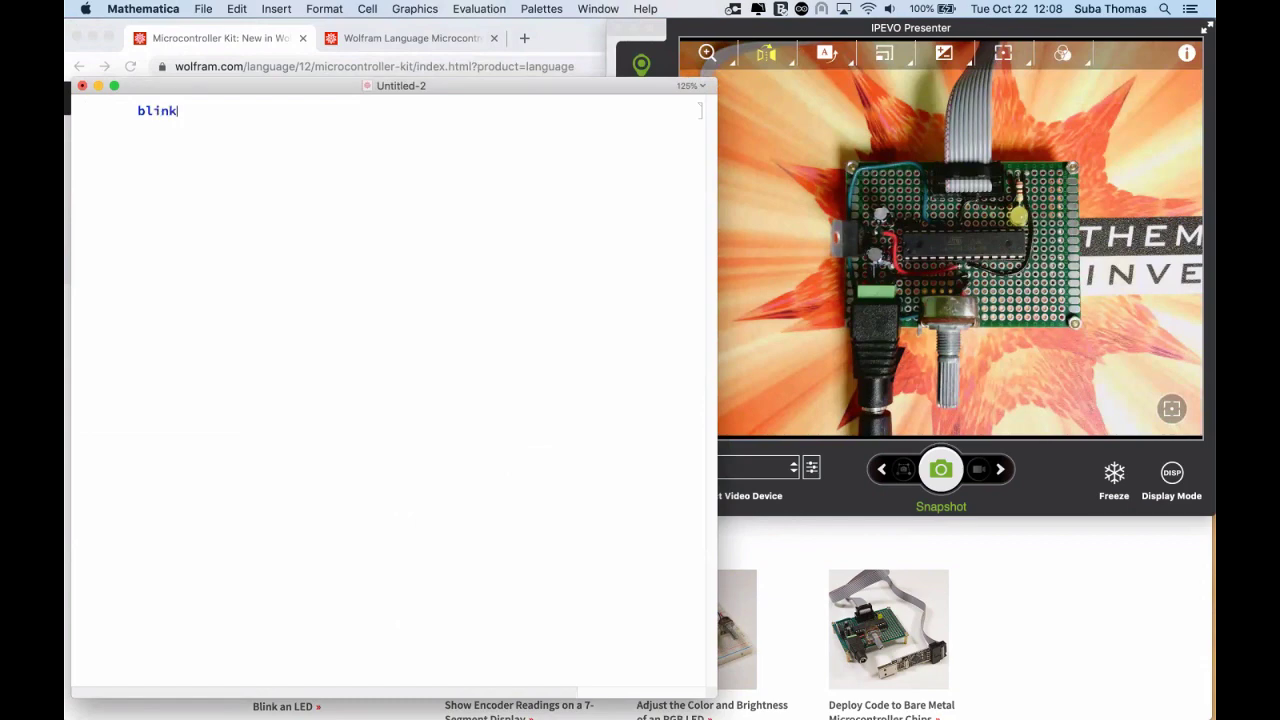
text( = NonlinearStateSpaceModel)
key(Return)
text([)
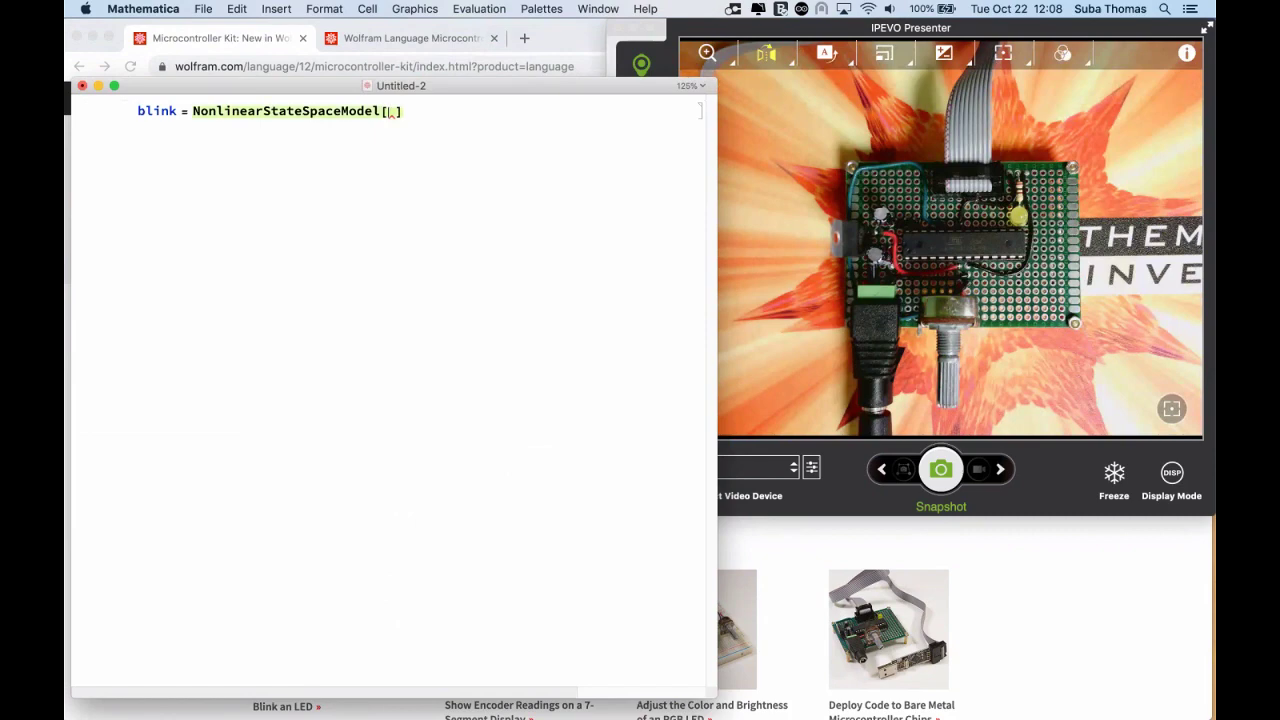
text({Which[)
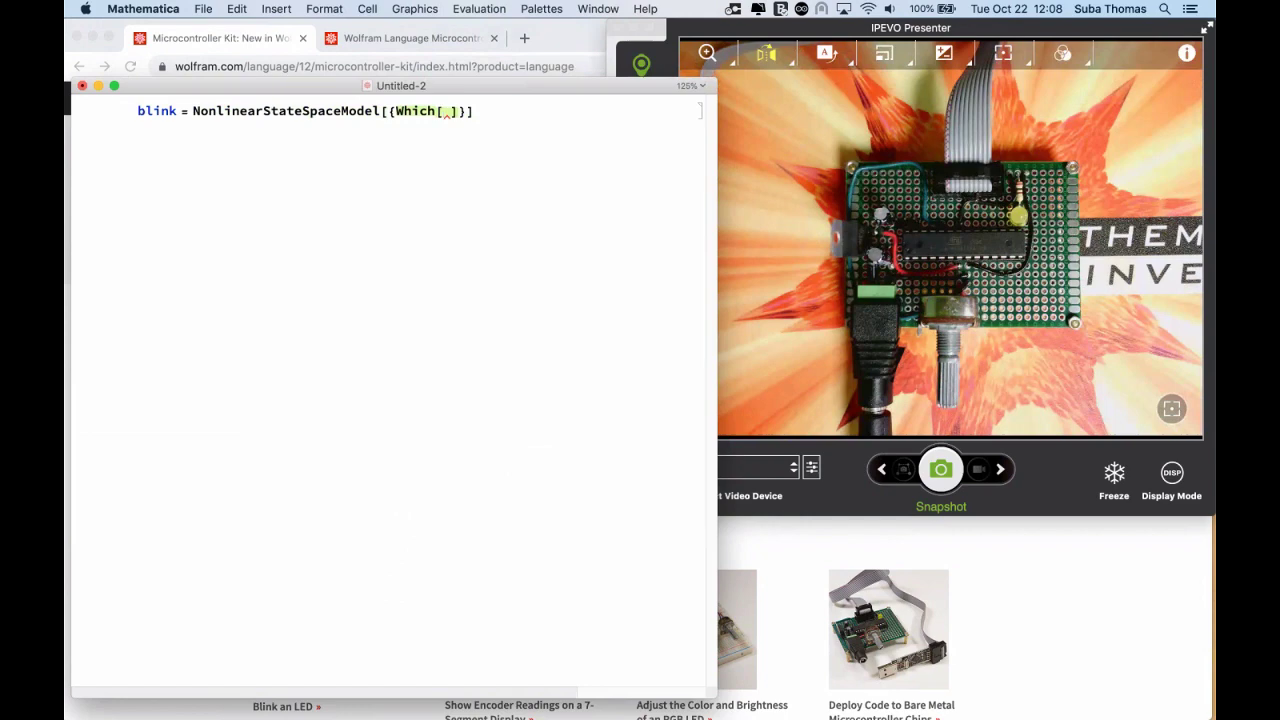
text(p == 0, 5, True, 0)
key(Right)
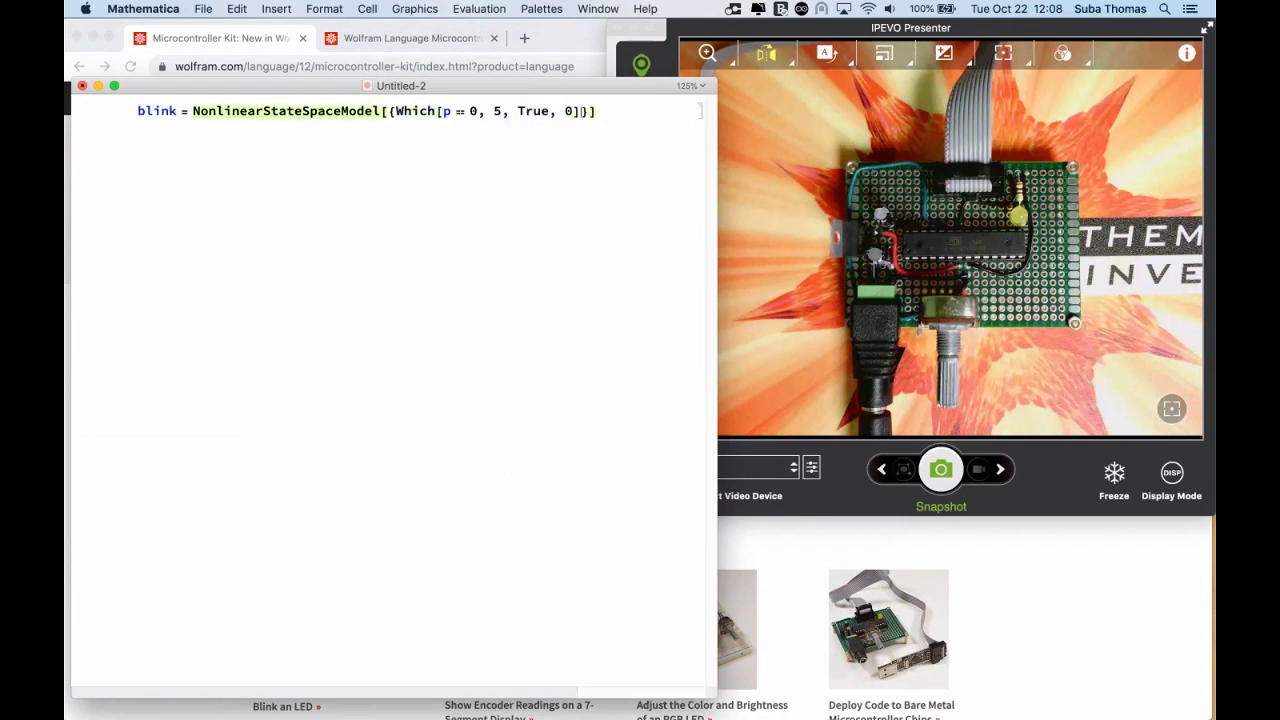
Complete the blink model with output p, state p, input list {} and SamplingPeriod -> 0.5, and evaluate it.
text(, p)
key(Right)
text(, p, {)
key(Right)
text(, Samp)
key(Return)
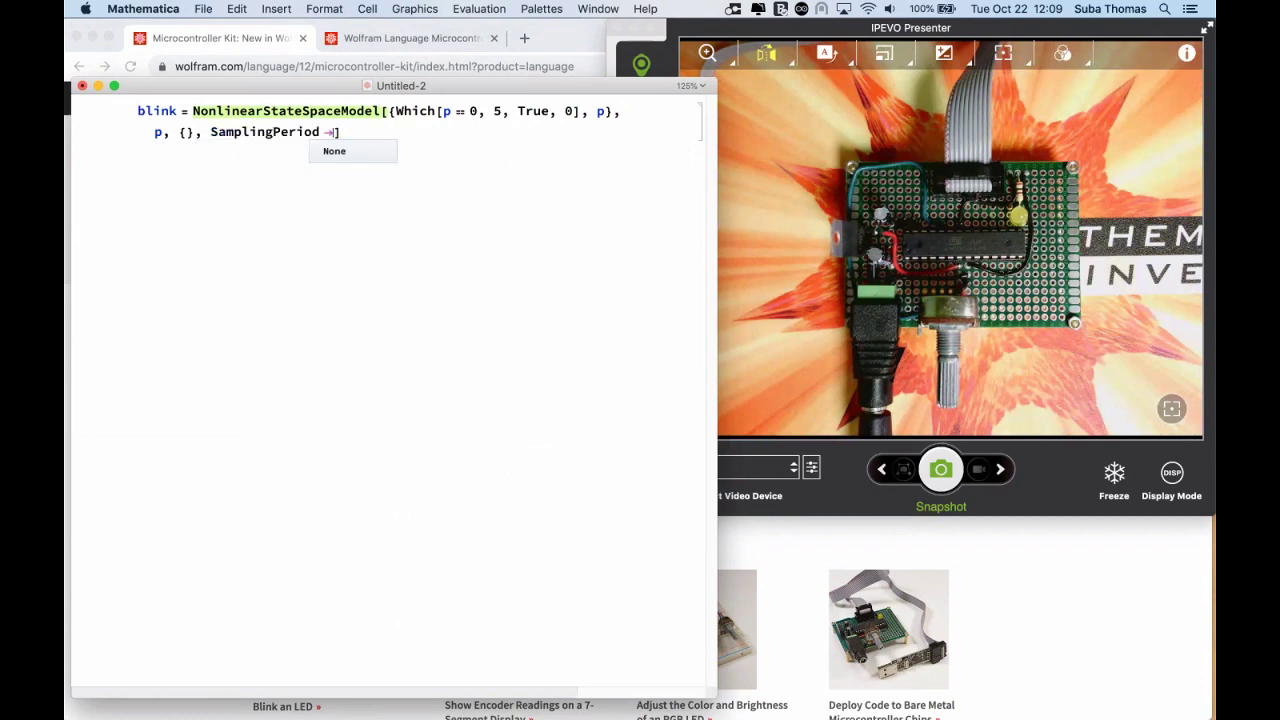
text(0.5)
key(shift+Return)
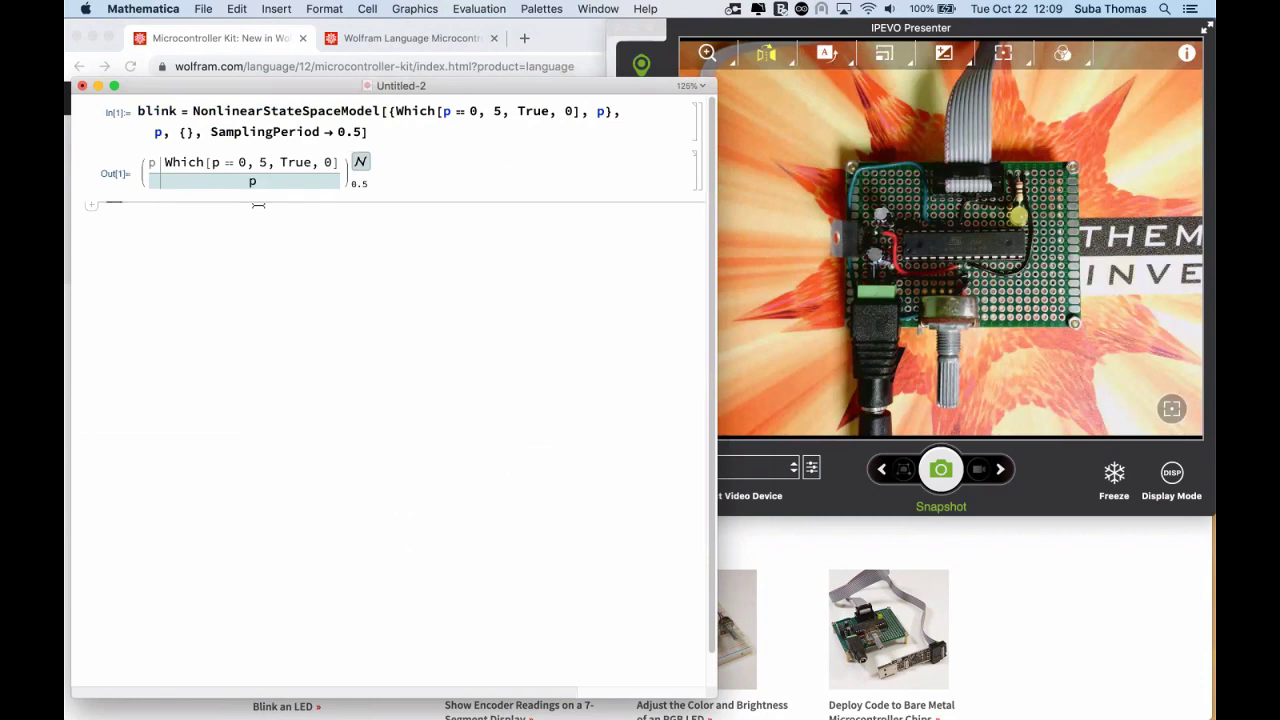
Simulate the blink model by evaluating OutputResponse[blink, ConstantArray[0, 7]] in a new cell.
click(258, 204)
text(OutputR)
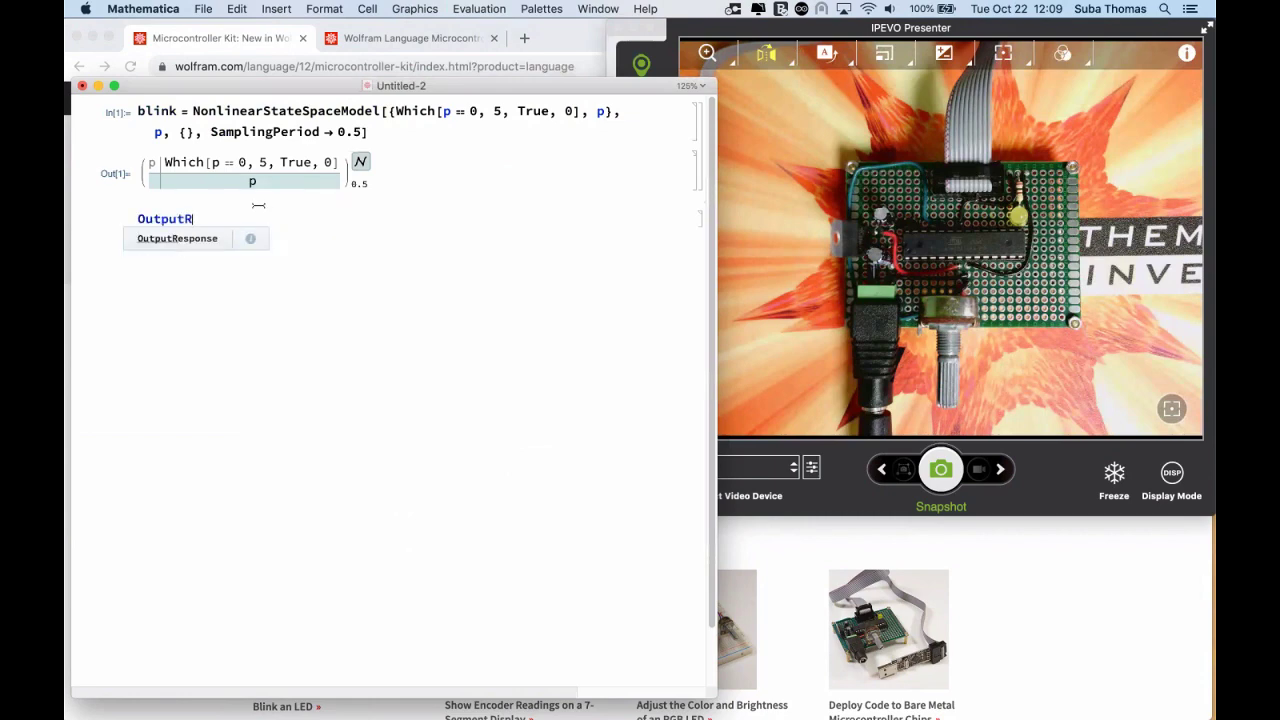
key(Return)
text([blin)
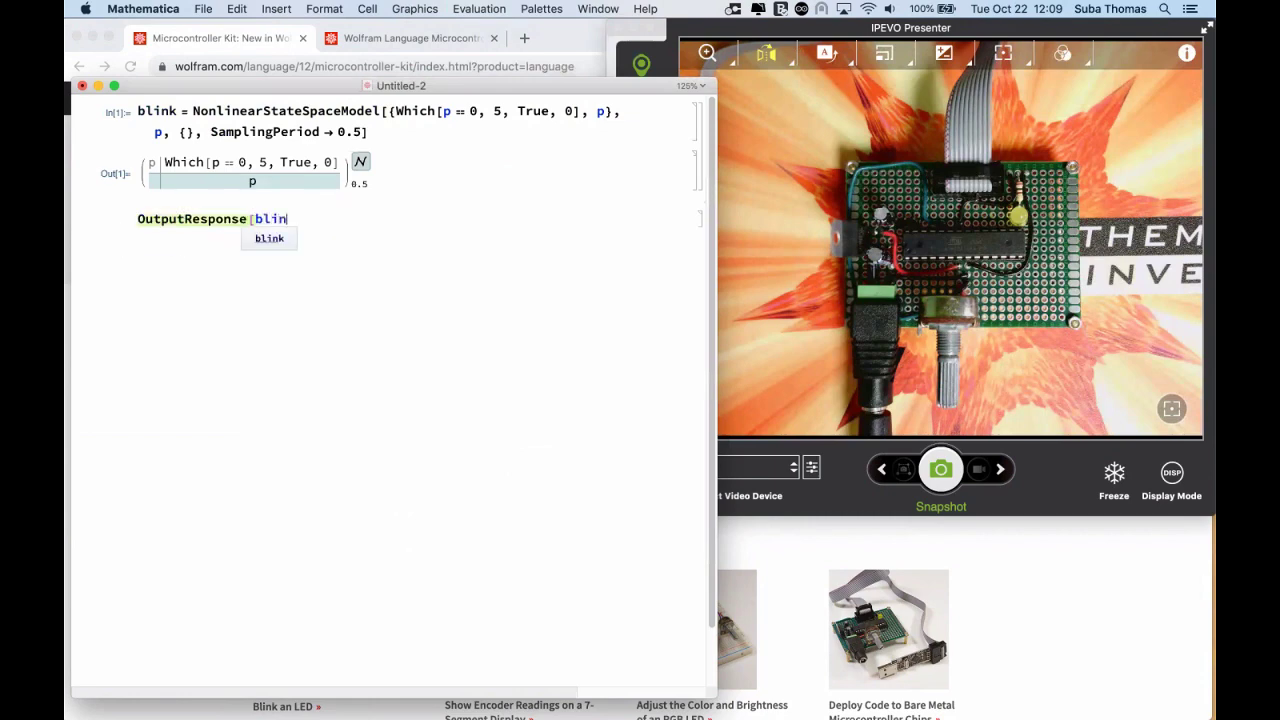
text(k, Cons)
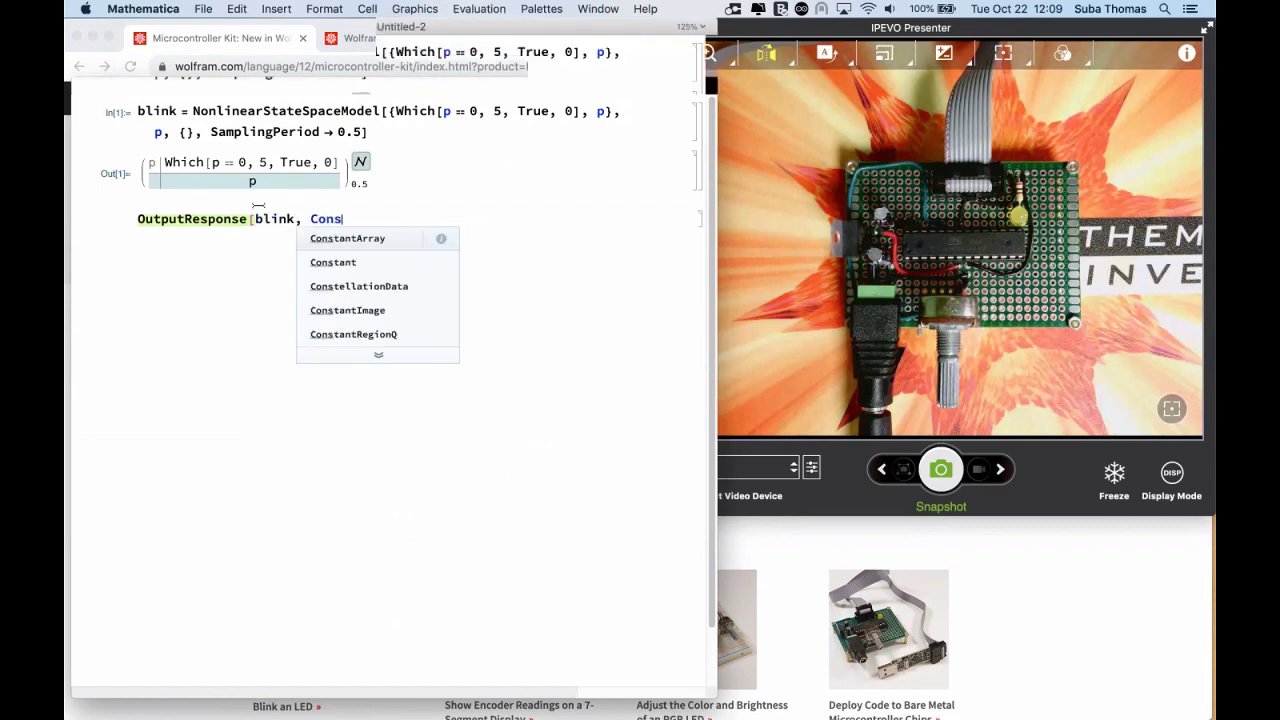
key(Return)
text([0, 7)
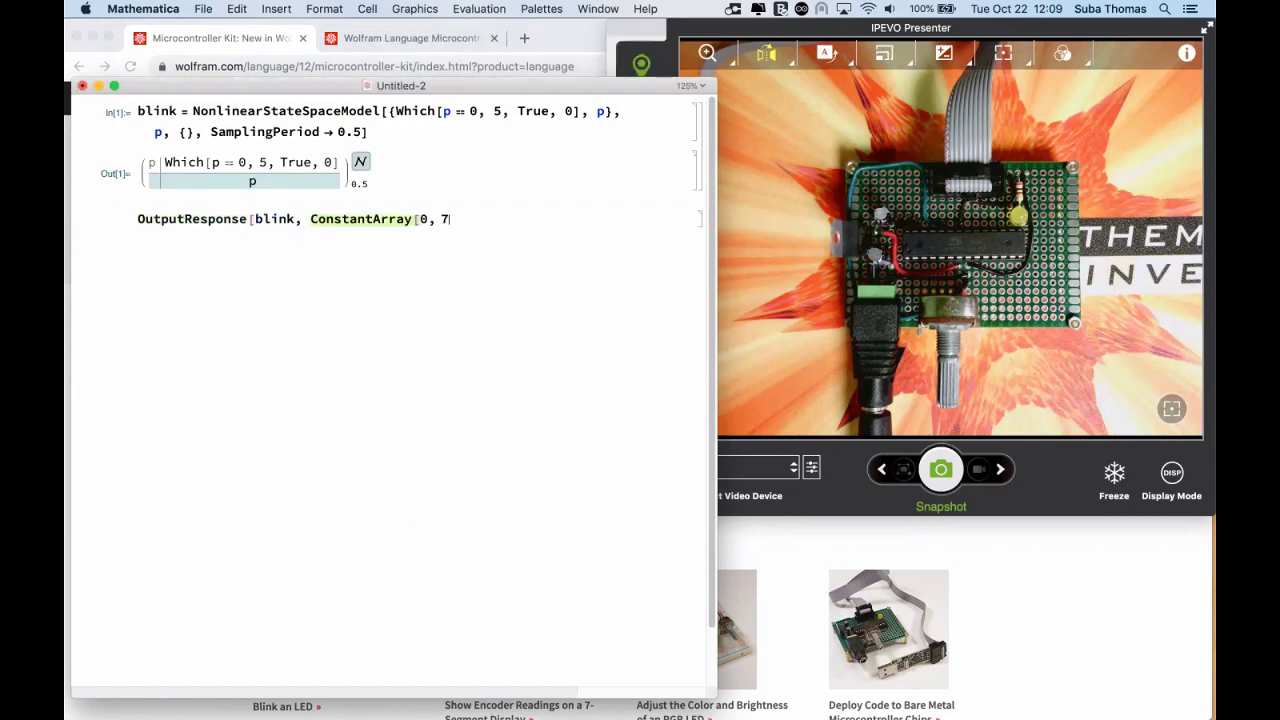
text(]])
key(shift+Return)
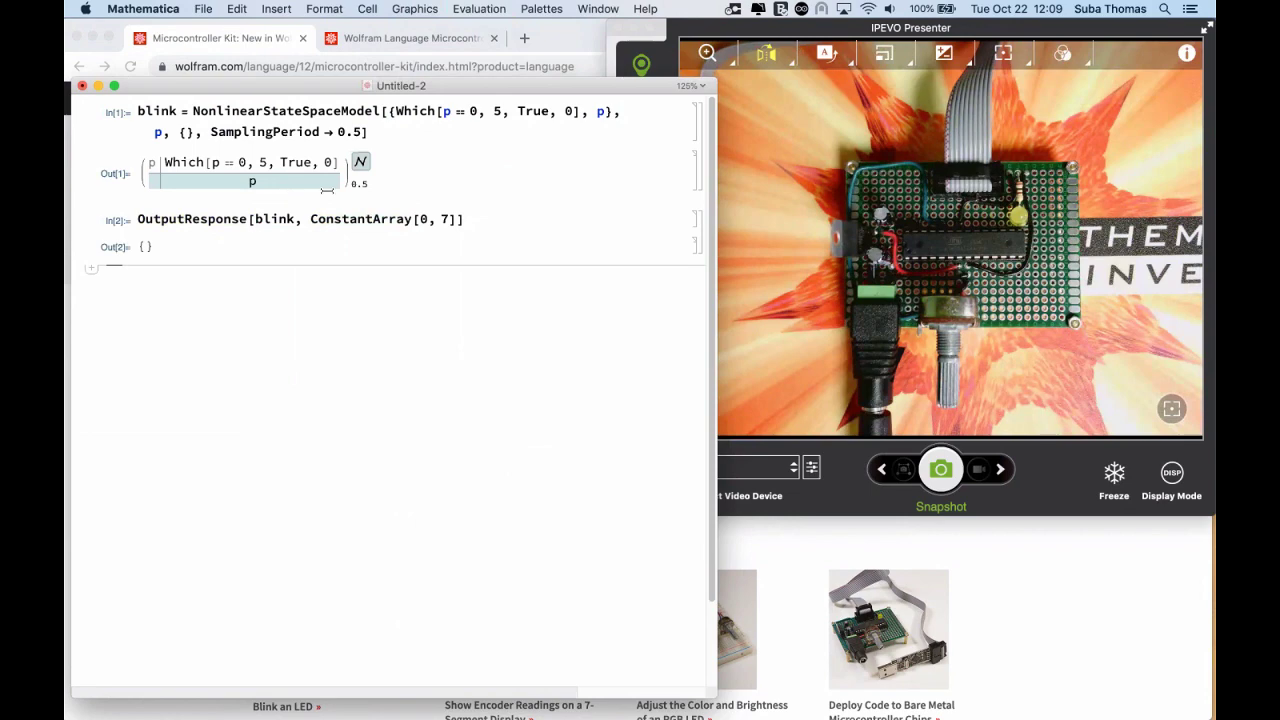
Replace the empty input list in the blink model with u and re-evaluate the model and its output response.
click(184, 133)
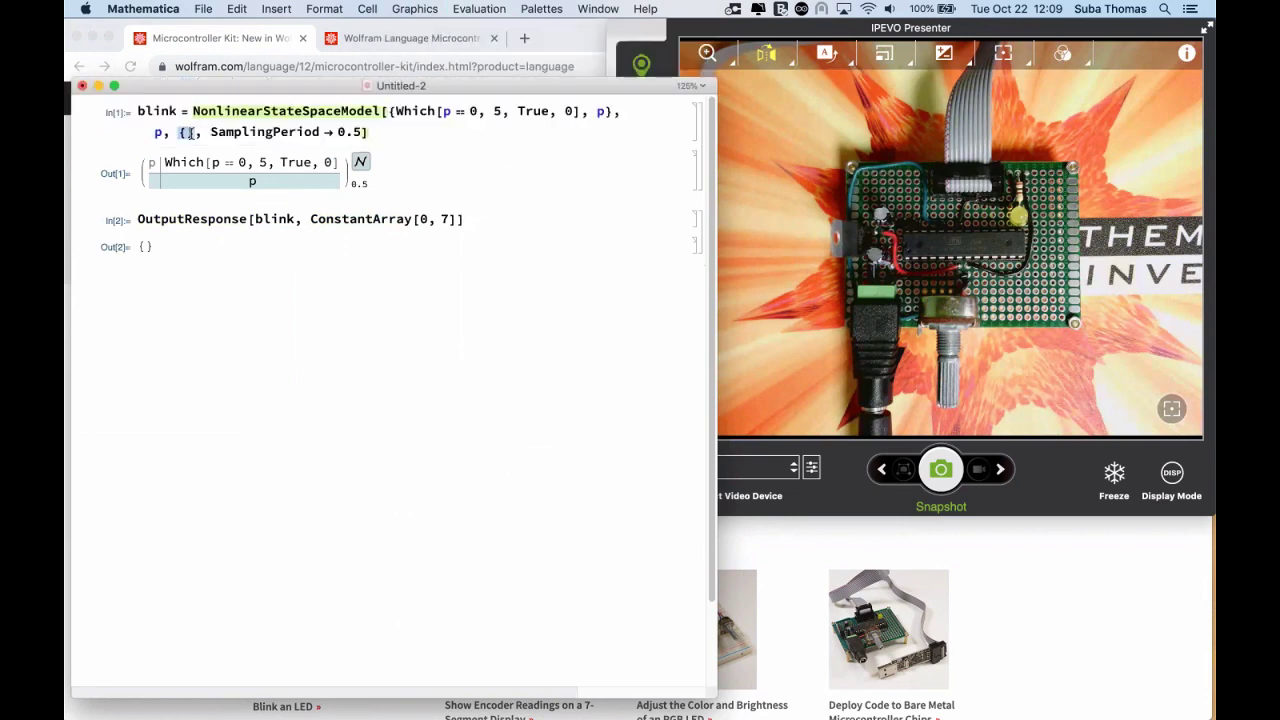
key(BackSpace)
text(u)
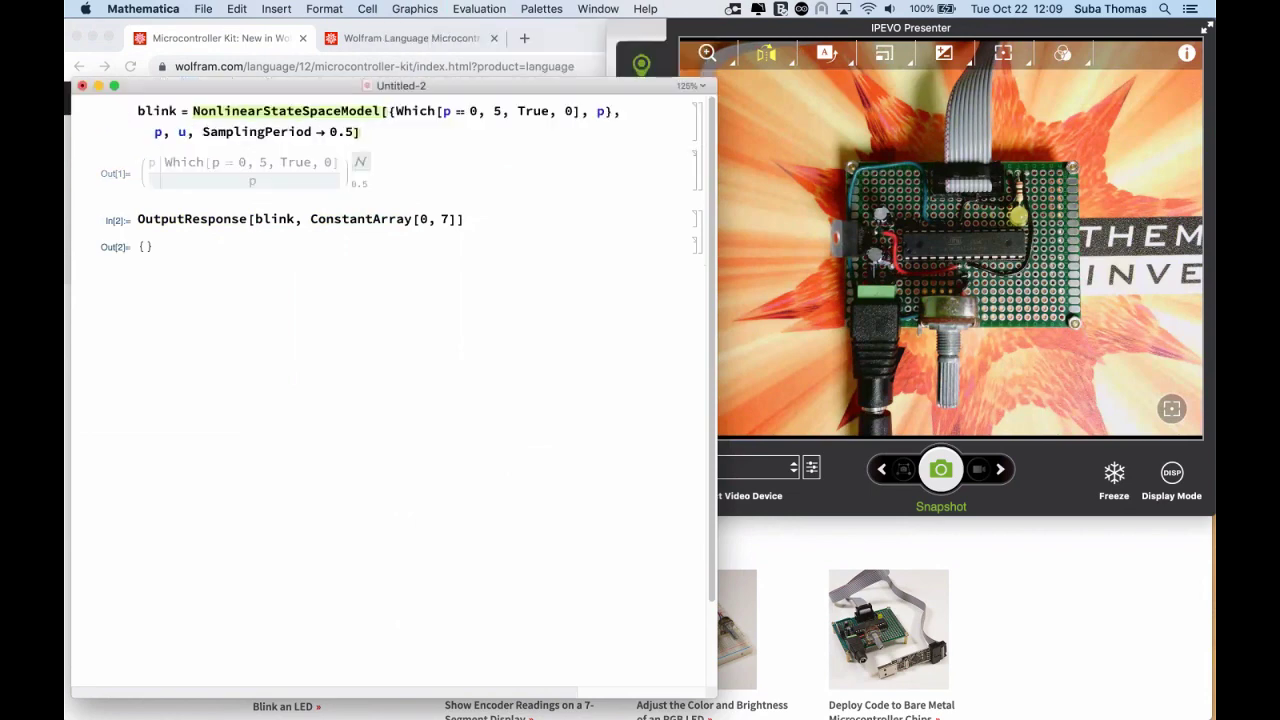
key(shift+Return)
key(shift+Return)
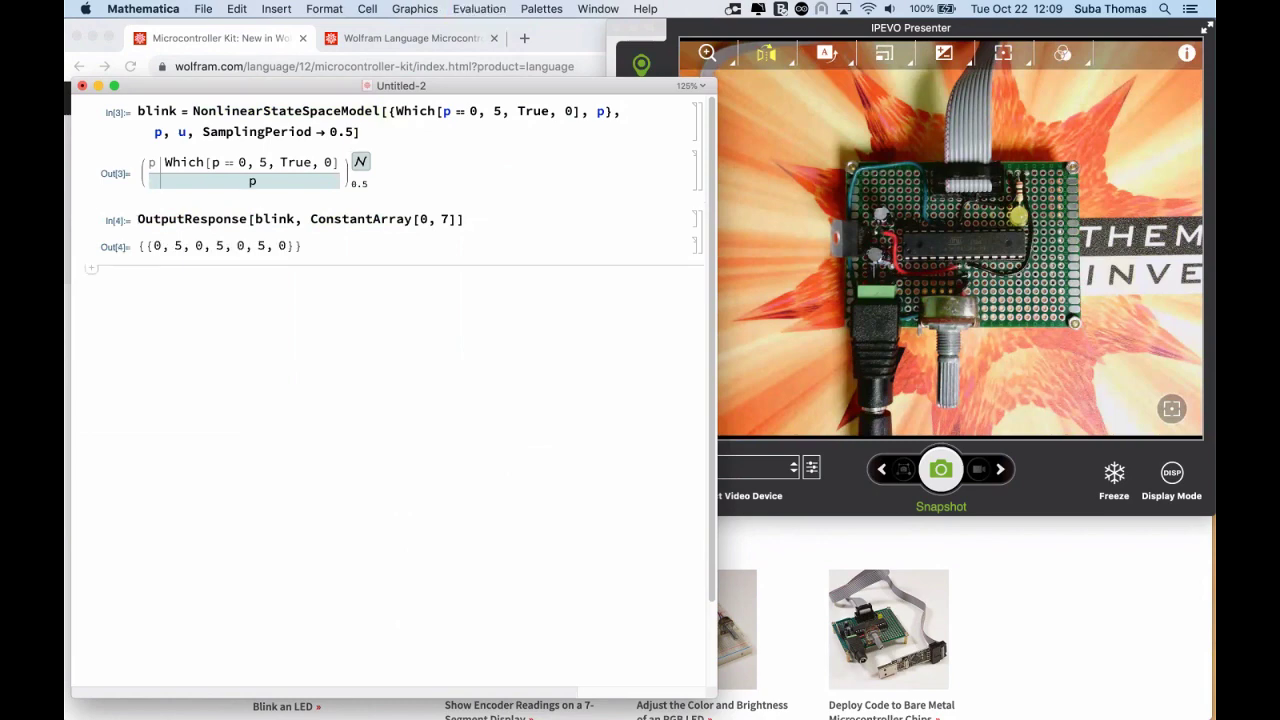
Append [[1]] to the output response, add ListLinePlot[%, InterpolationOrder -> 0] below it and evaluate the cell.
click(500, 217)
text([[1]])
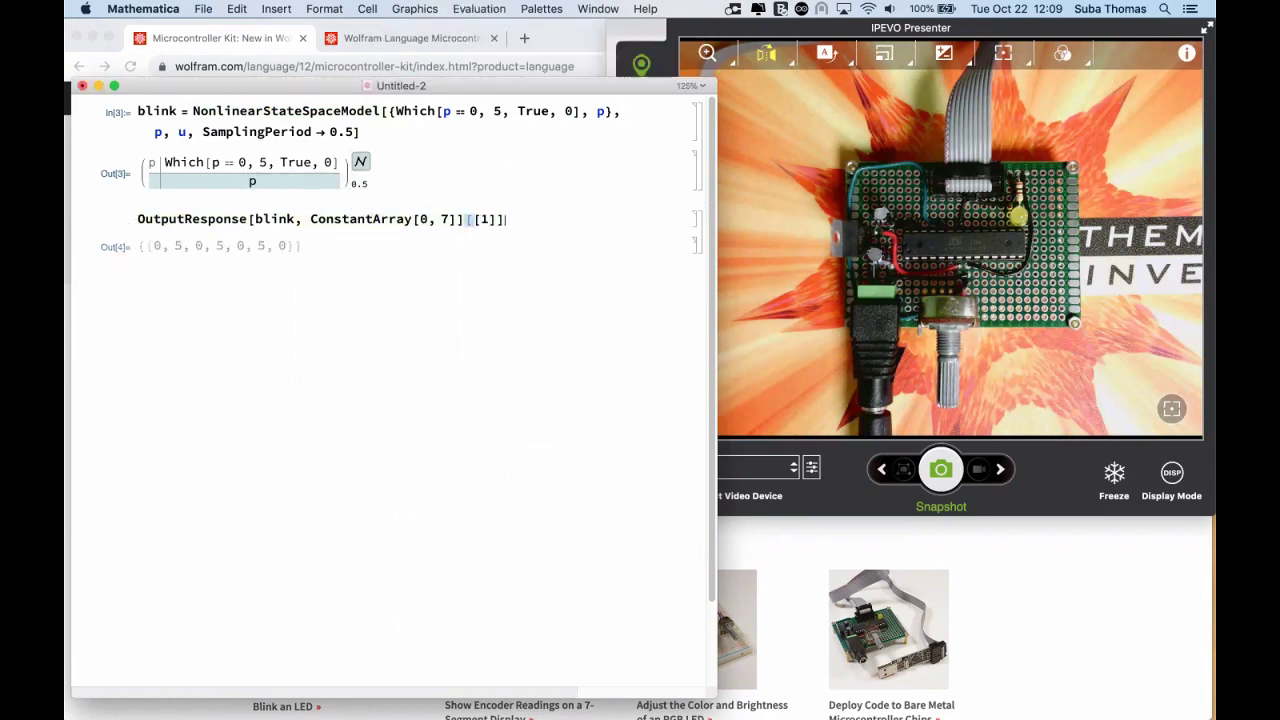
key(Return)
text(Lis)
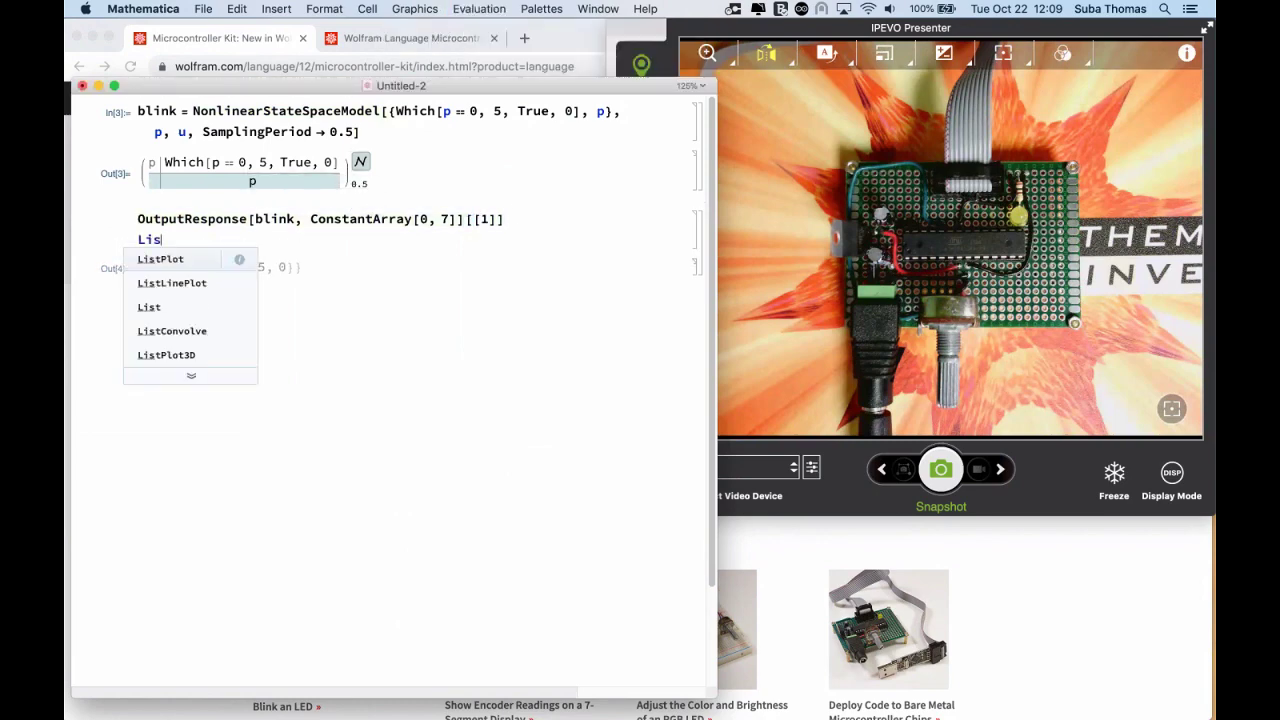
text(tLinePlot[%,)
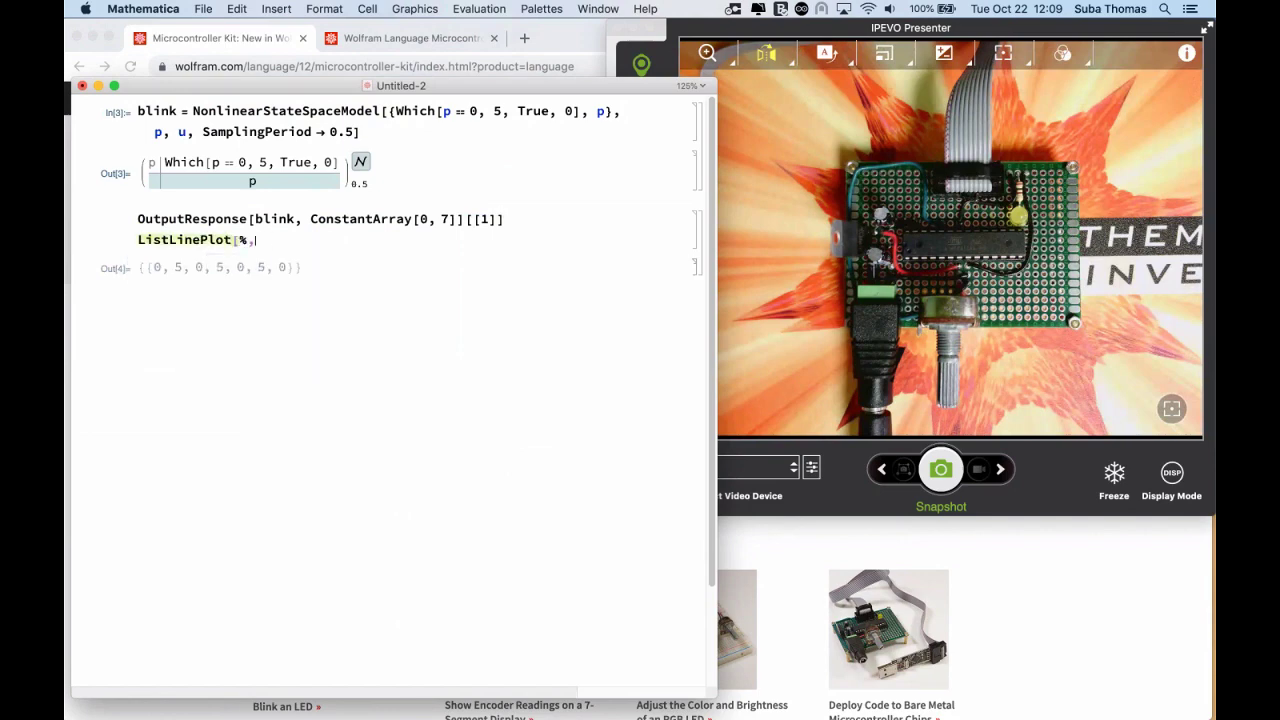
text( InterpolationOrder -> 0)
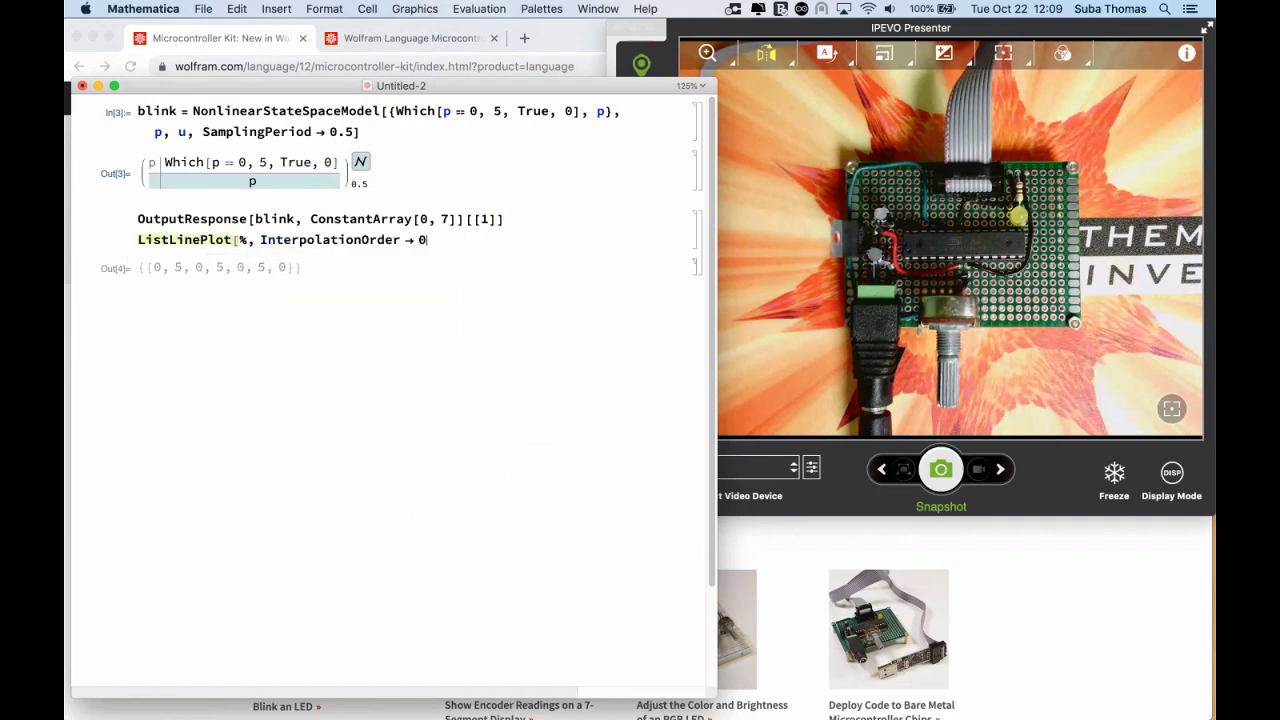
text(])
key(shift+Return)
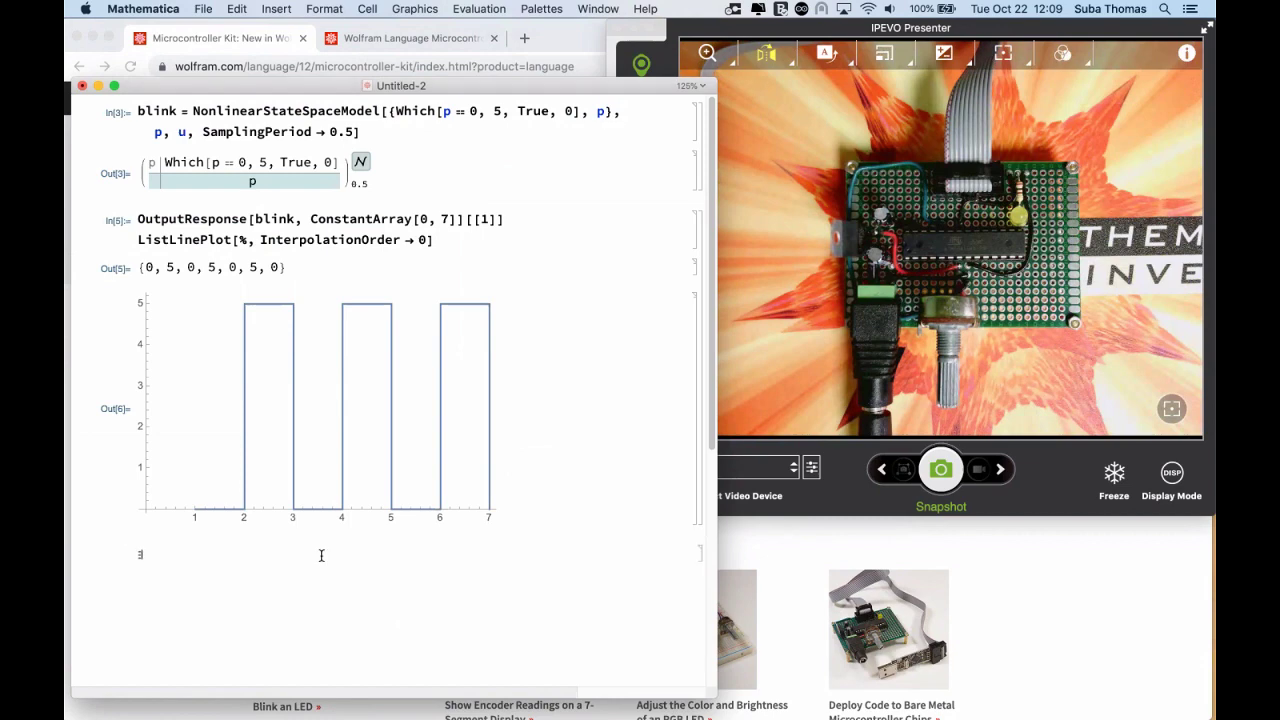
Start a new cell assigning μc to an association with the key "Target".
text(mu)
key(Escape)
text(c)
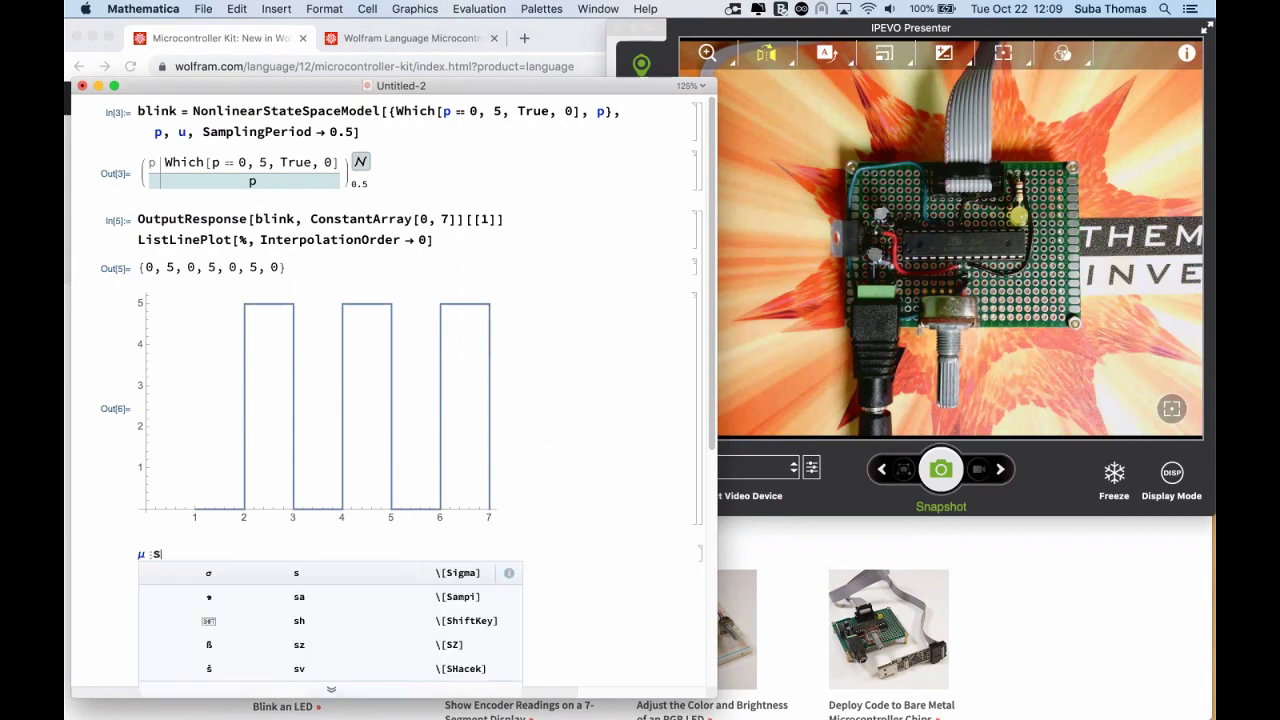
text( = <|)
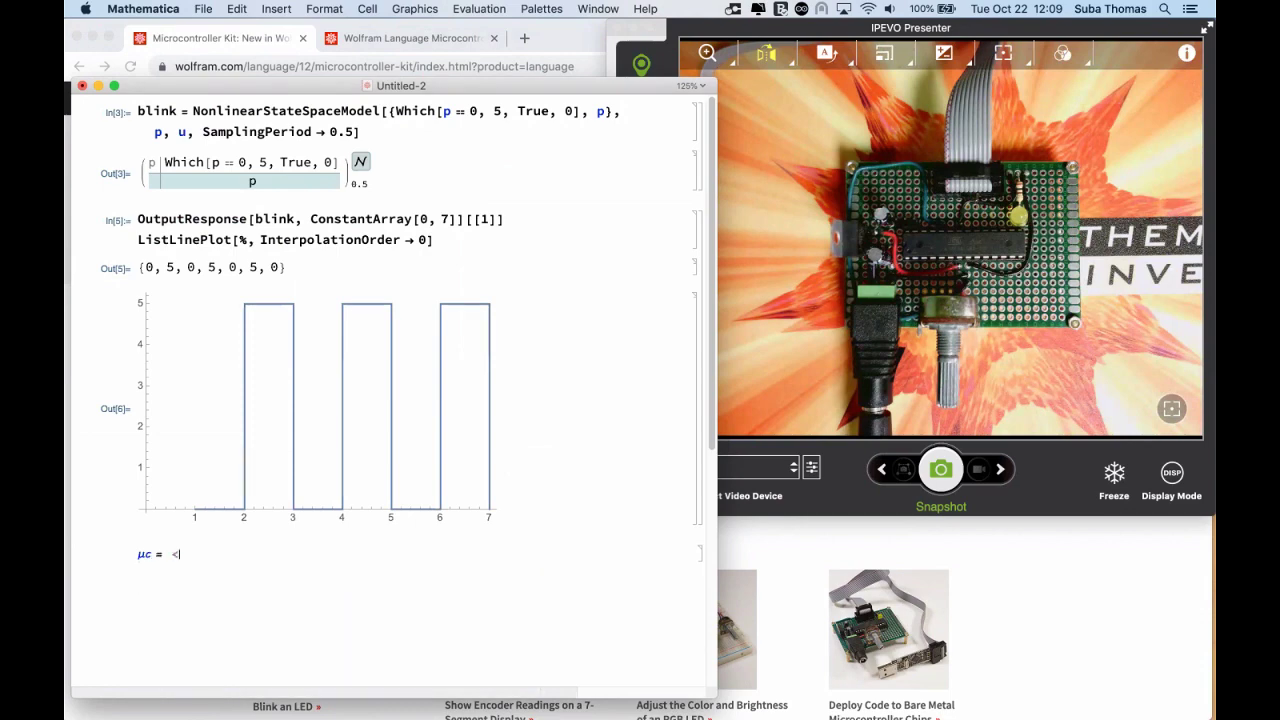
text(""|>)
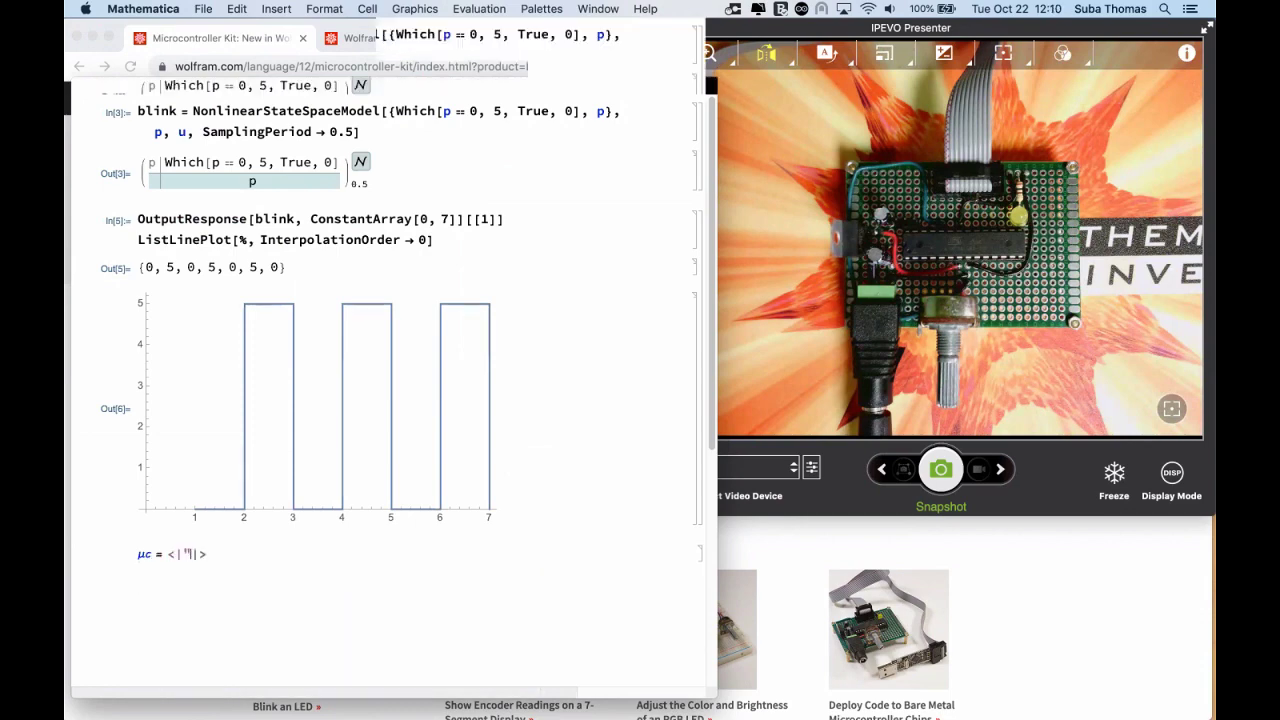
text(Target)
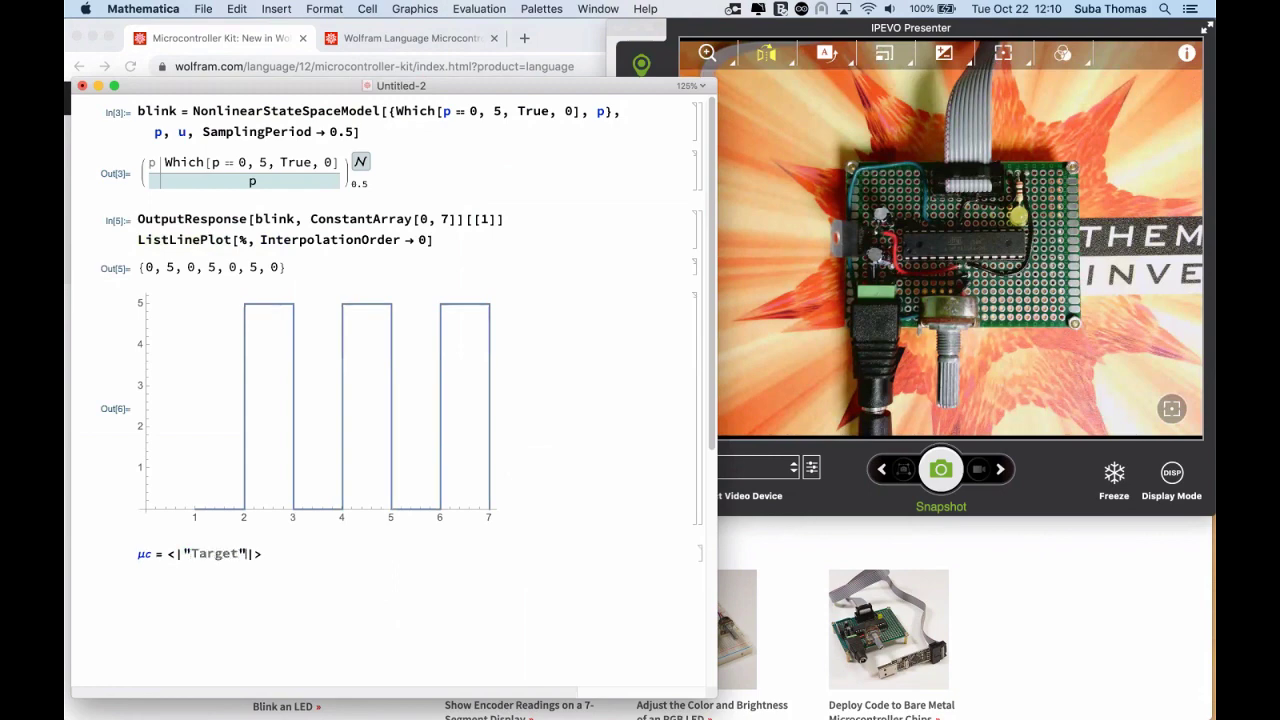
Set the "Target" value in the μc association to "ATmega168A_28PDIP".
key(Right)
text(-> "At)
key(BackSpace)
text(Tmega)
text(168)
text(A)
text(_PDIO)
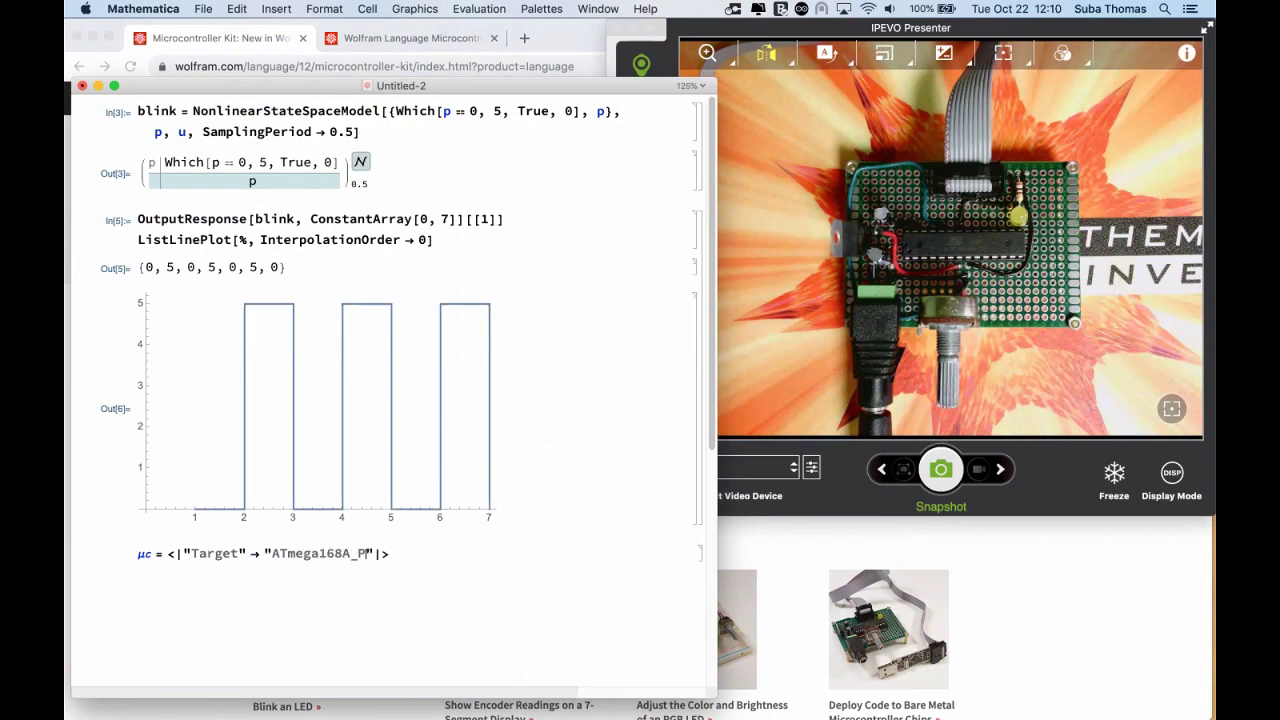
key(BackSpace)
text(P)
click(357, 552)
text(28)
Add "Outputs" -> 15 -> "Digital" to the μc association and evaluate the cell.
click(416, 553)
text(, "Outputs)
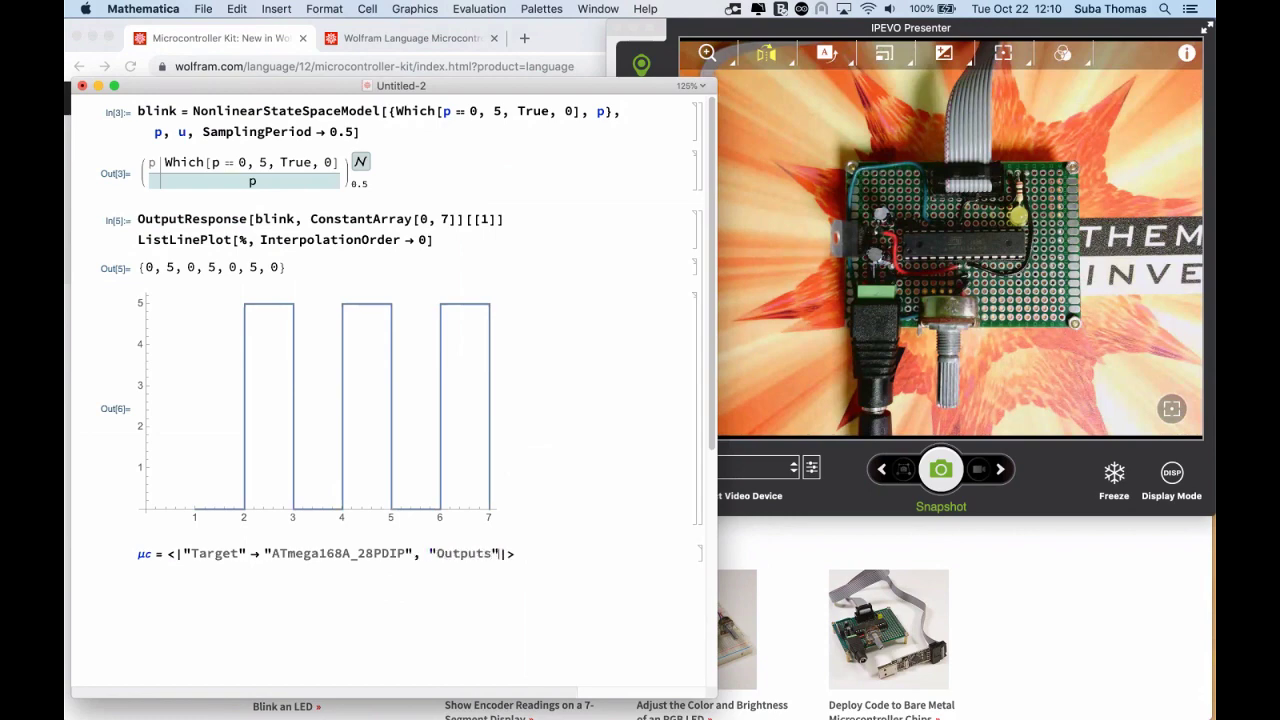
text(->)
text(15->")
text(Digital)
key(shift+Return)
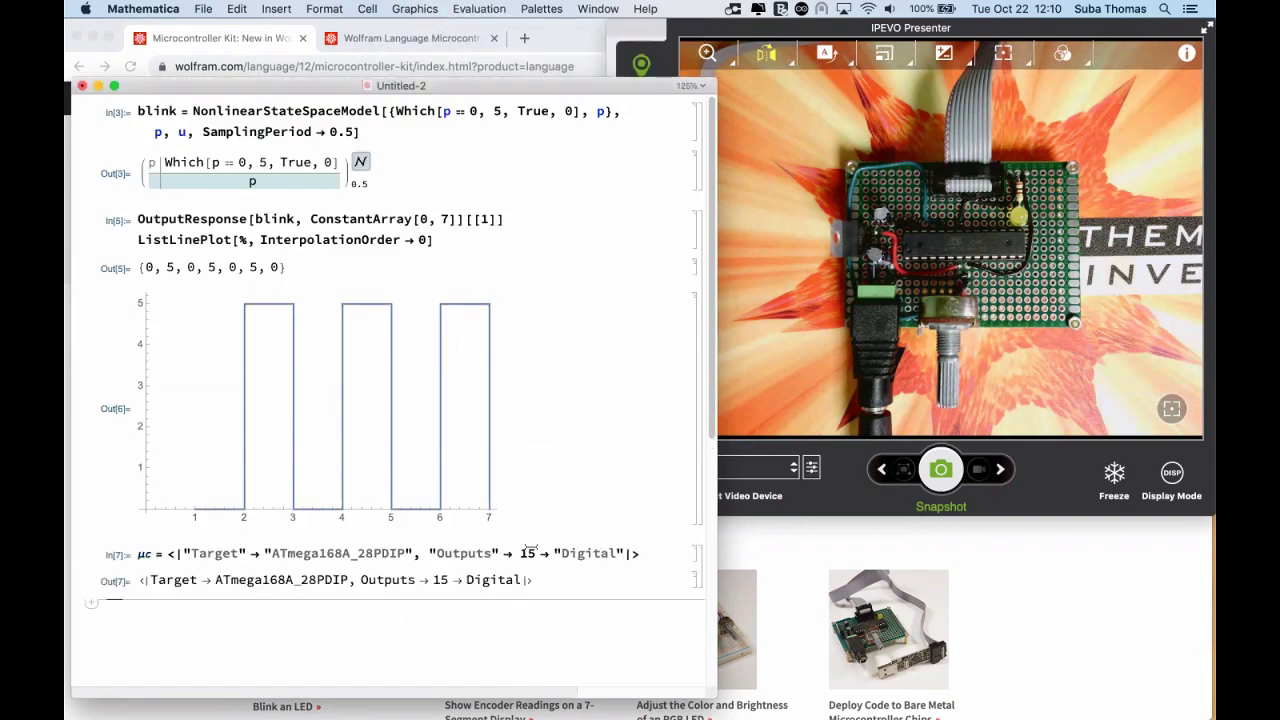
Load the microcontroller package by evaluating Needs["MicrocontrollerKit`"] in a new cell.
scroll(522, 544, down, 3)
text(Needs)
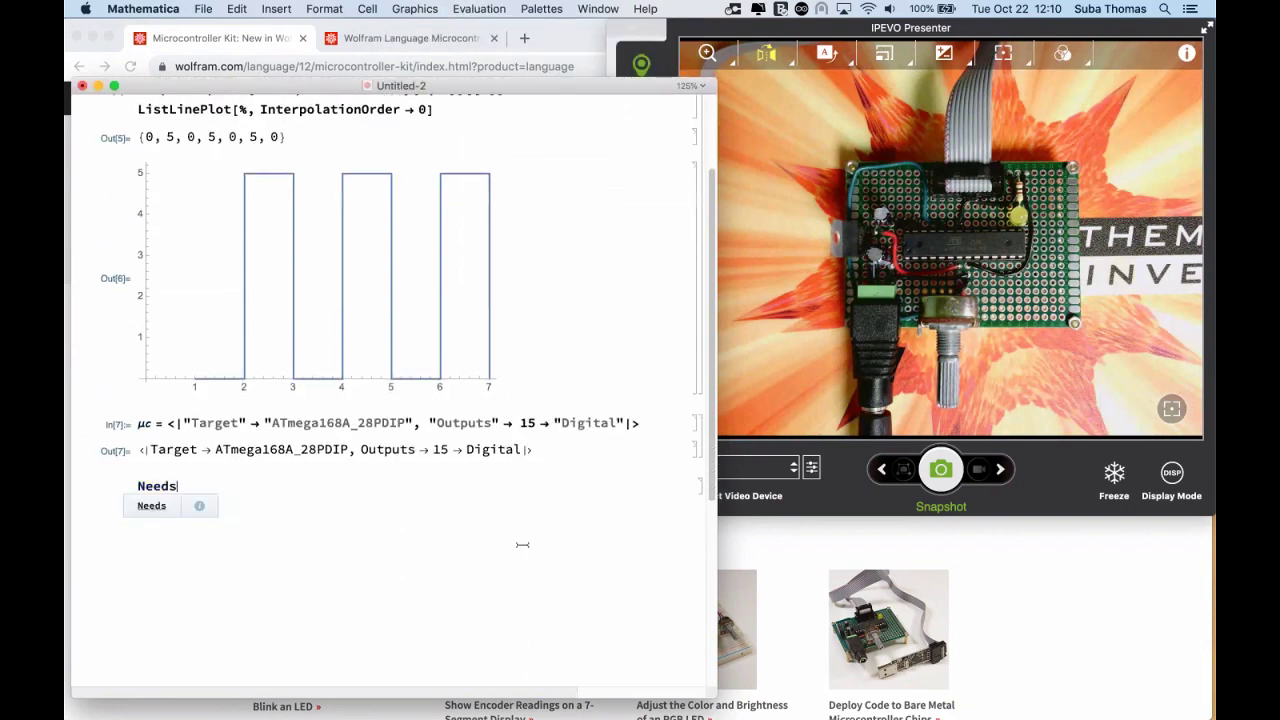
text(["Mic)
key(Return)
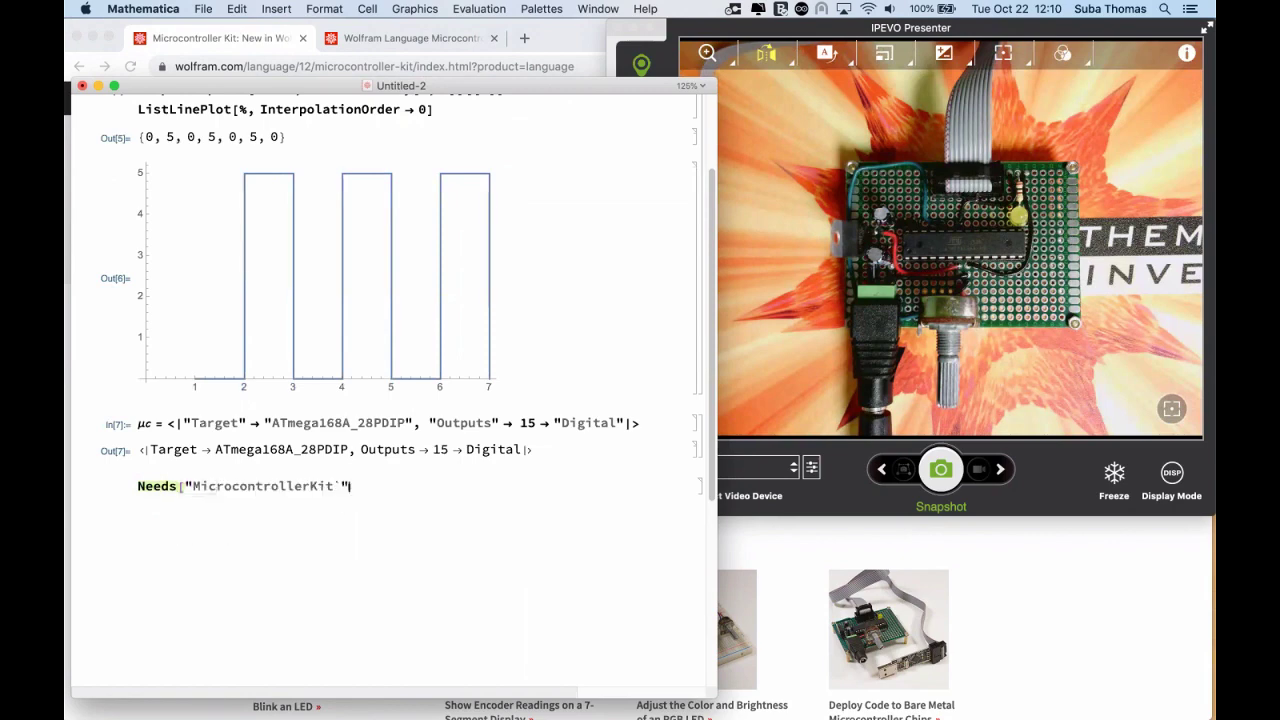
key(shift+Return)
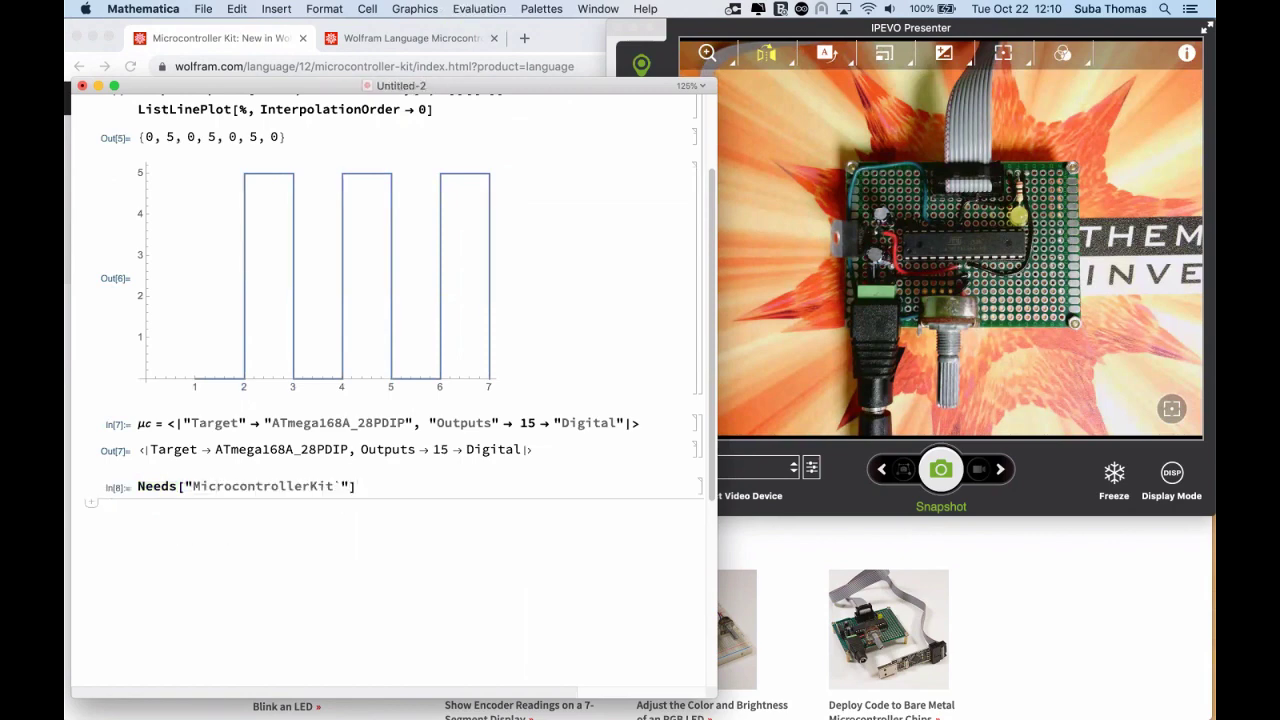
Write MicrocontrollerEmbedCode[blink, μc, <||>] in a new cell, with an empty association as the third argument.
text(Micro)
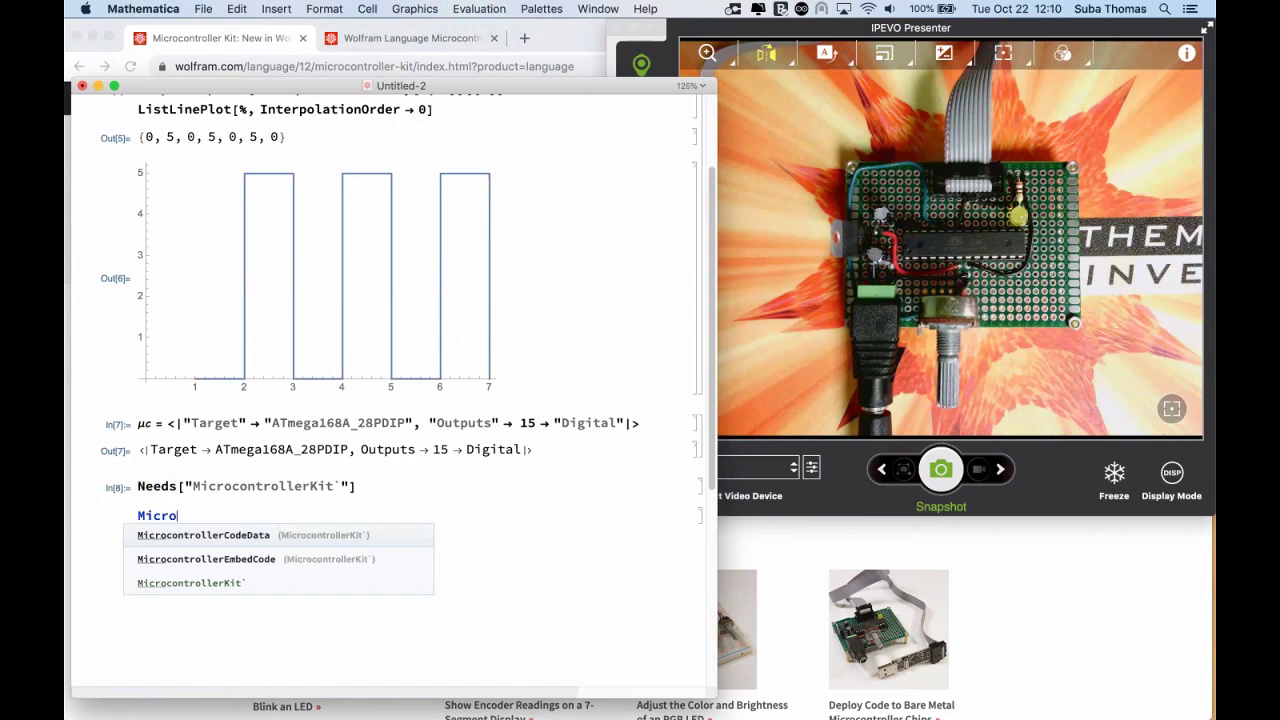
key(Down)
key(Return)
text([)
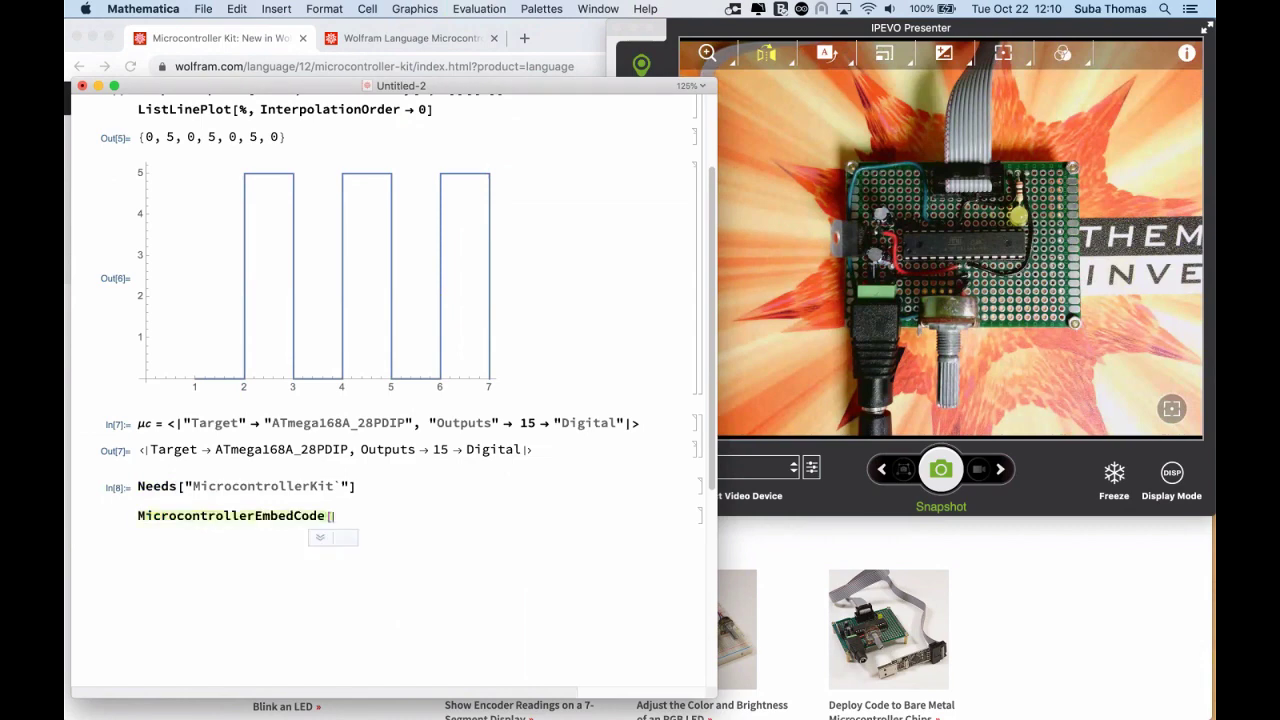
text(blink, ⋮m)
key(Escape)
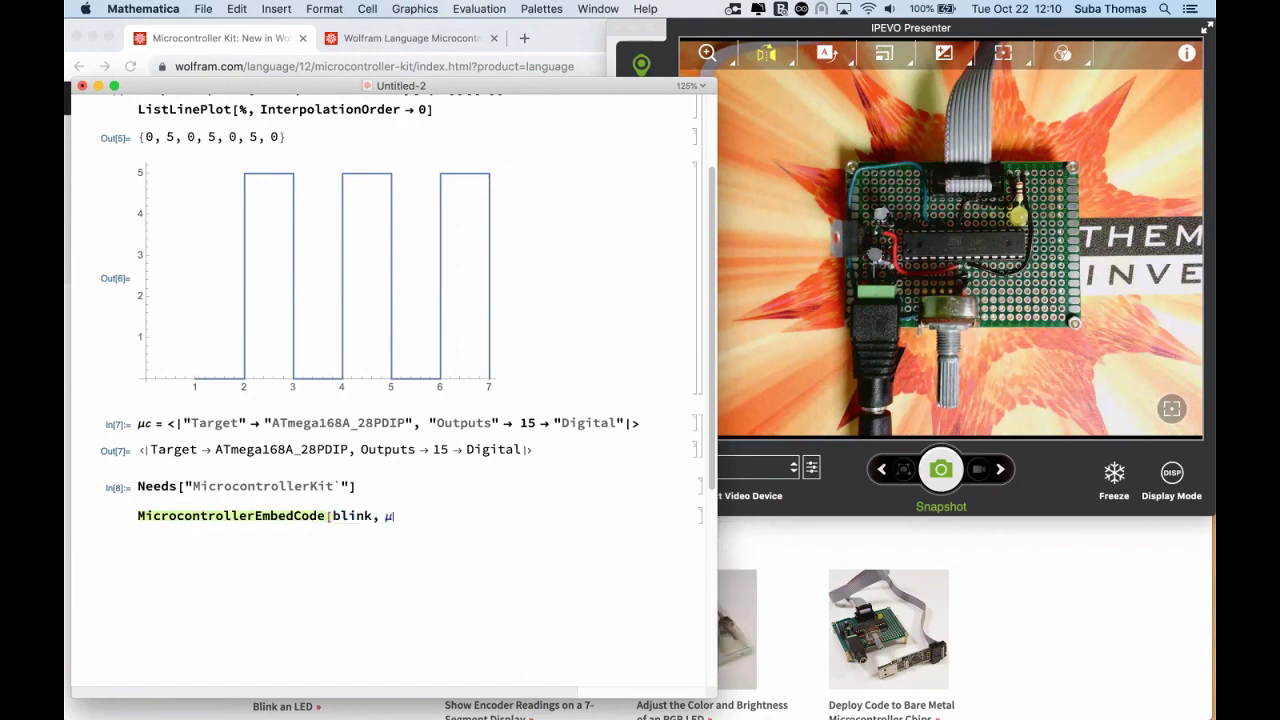
text(c)
text(c)
text(, <||)
text(>])
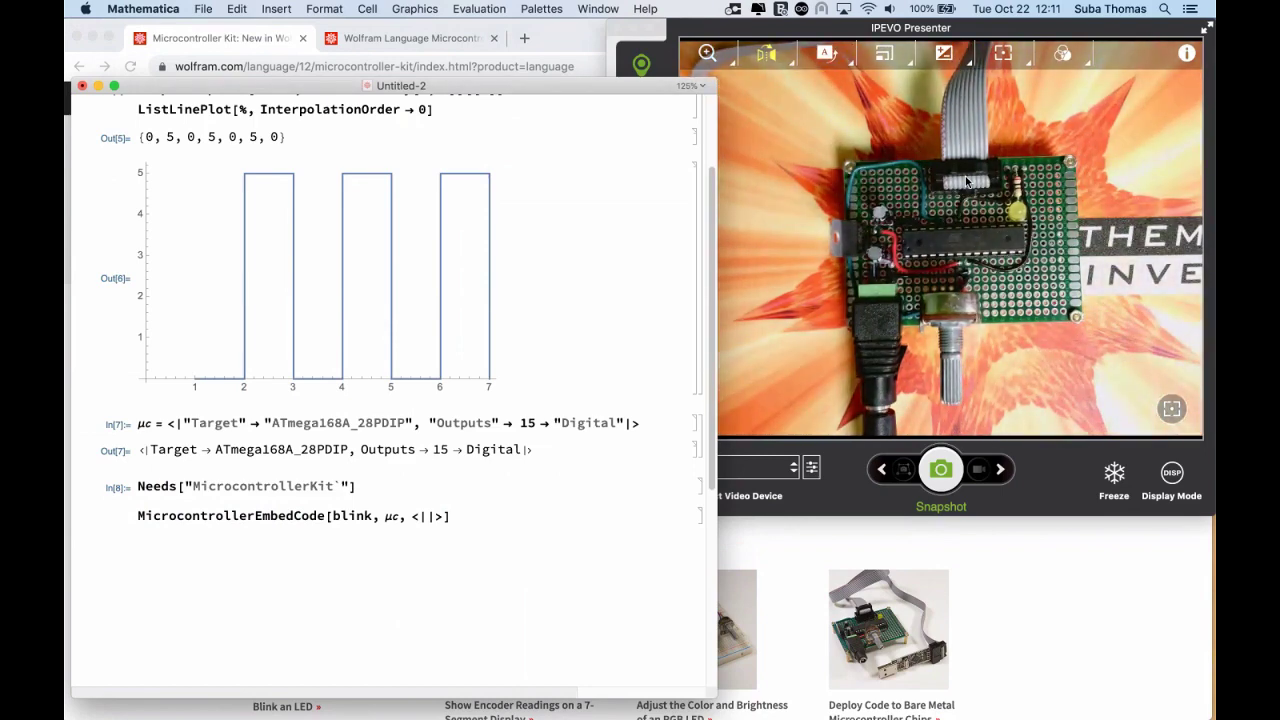
Add "ExternalProgrammer" -> "usbasp" to the empty association and evaluate the MicrocontrollerEmbedCode cell, running it a second time to deploy to the board.
click(426, 515)
text(")
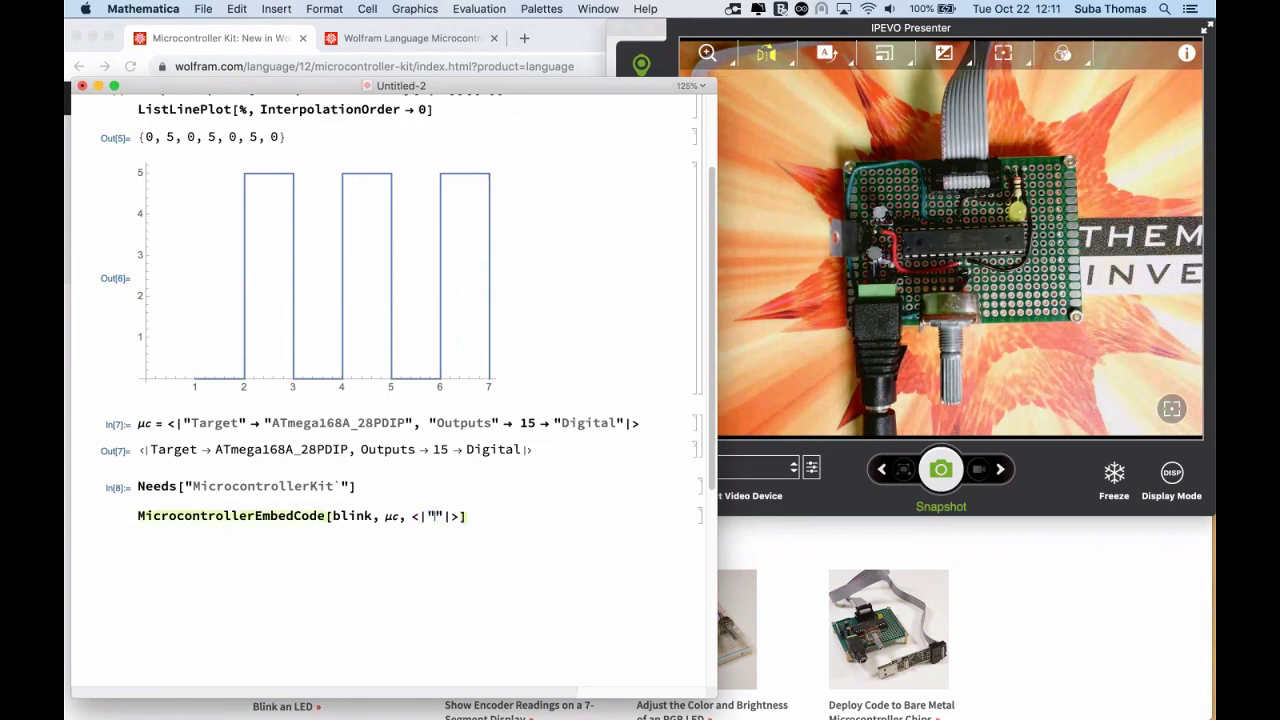
text(ExternalProgrammer)
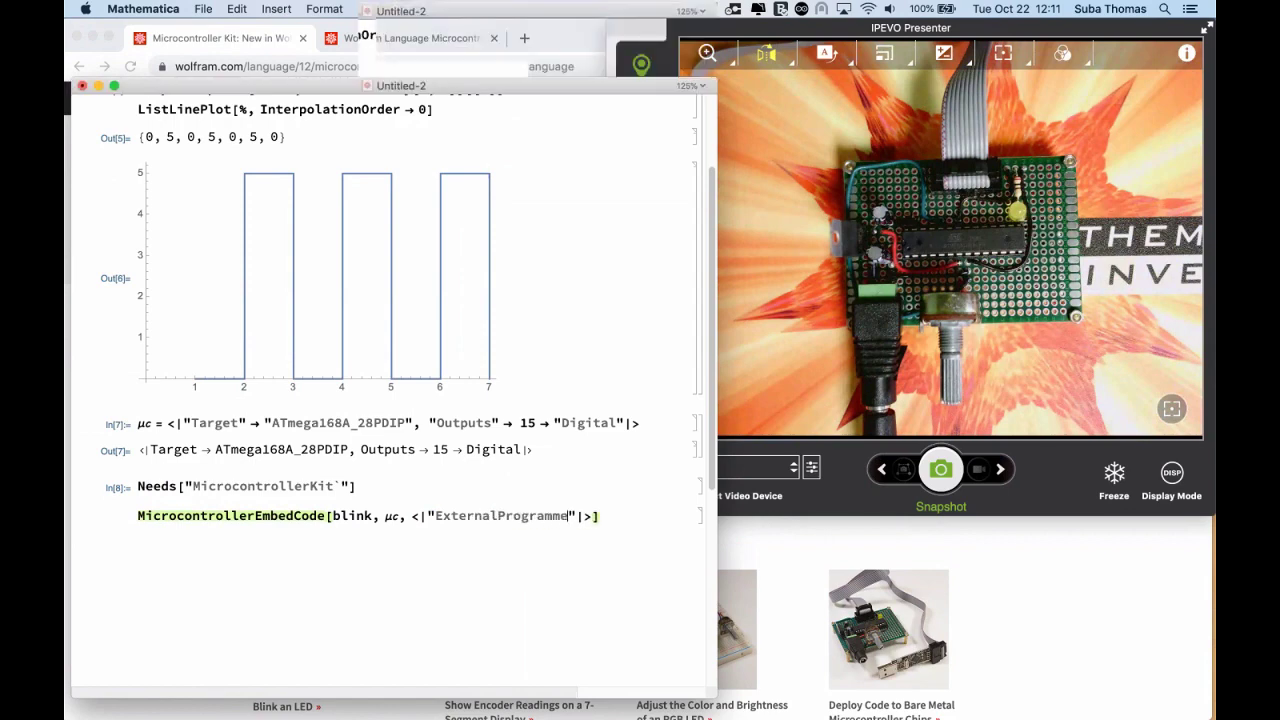
text(->"u)
text(sbasp)
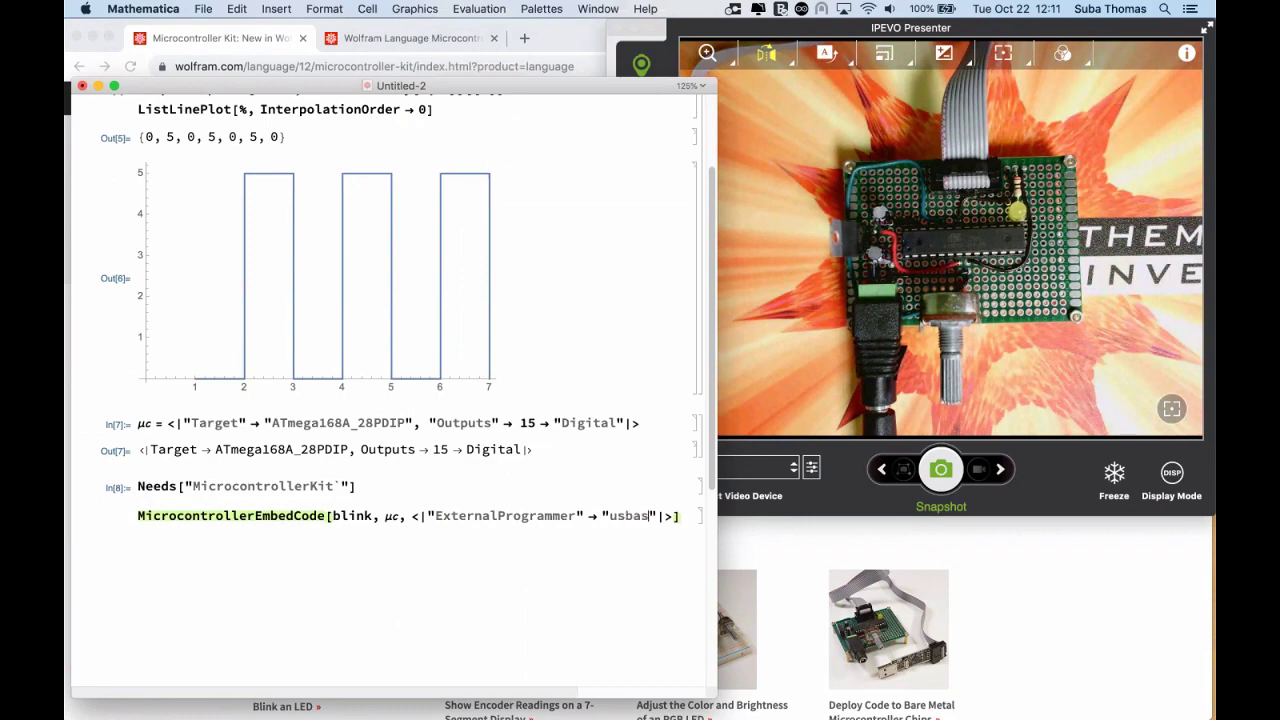
key(shift+Return)
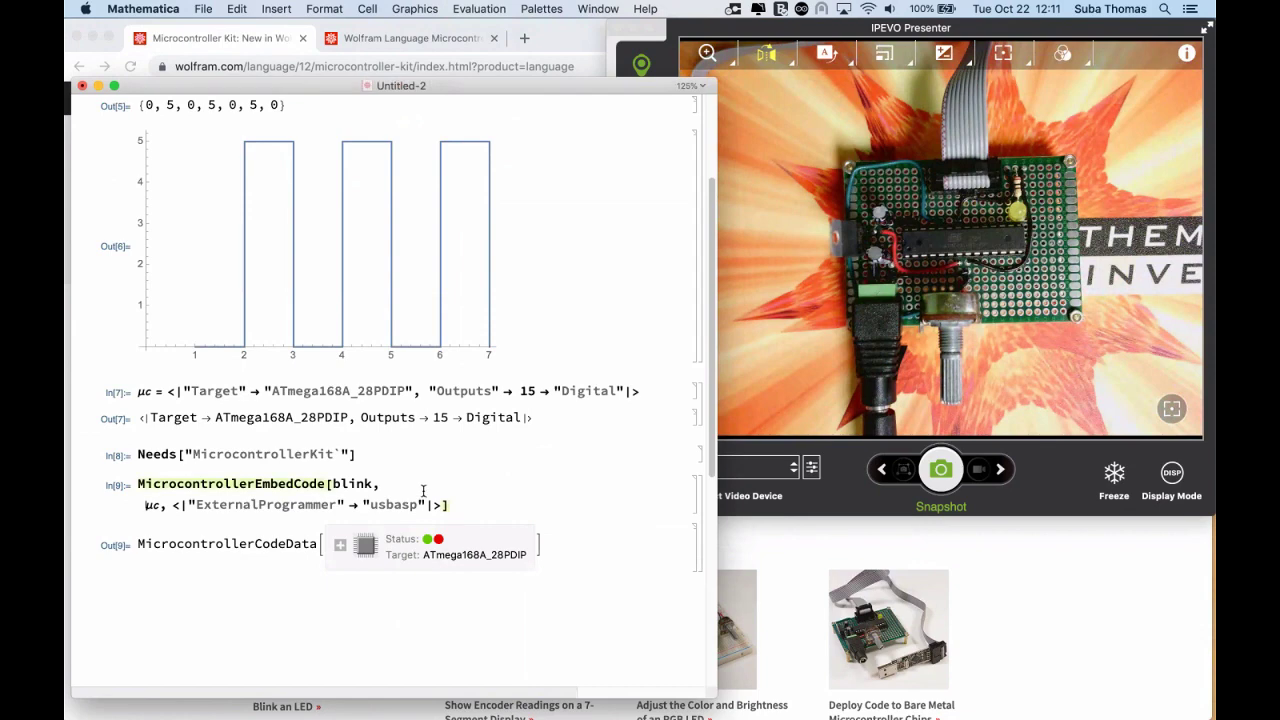
key(shift+Return)
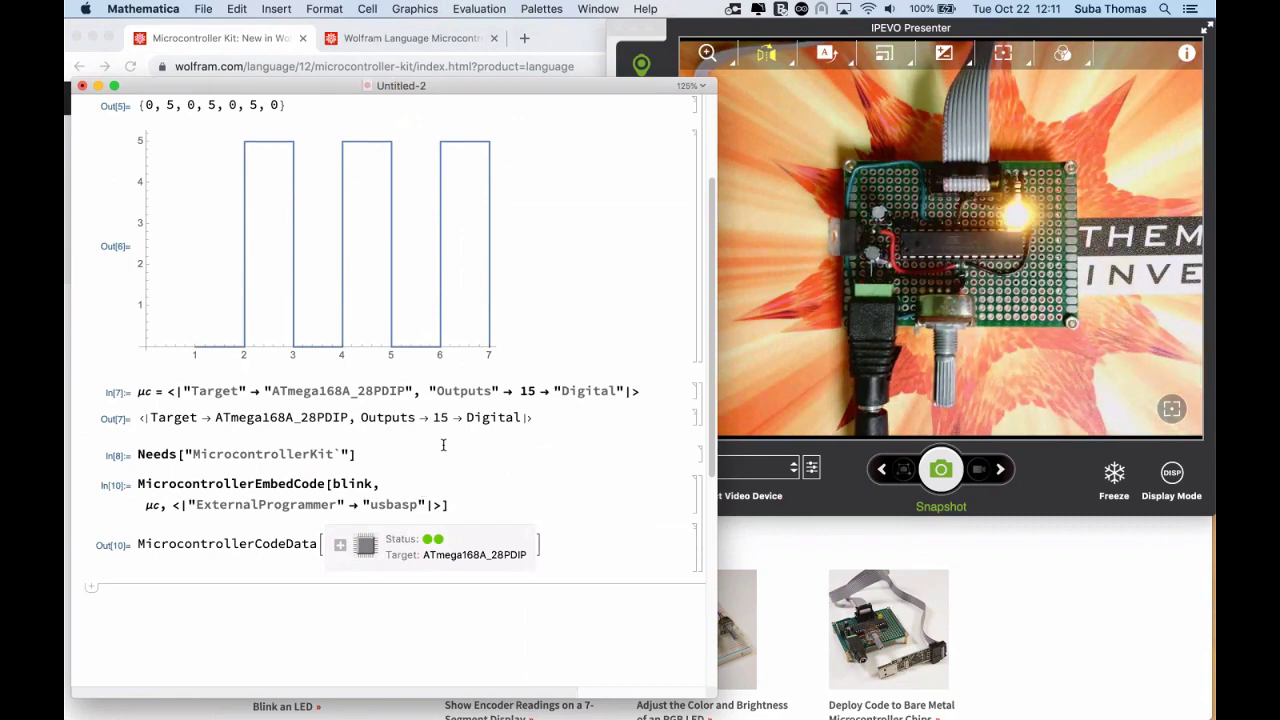
Set SamplingPeriod to 2 in the blink NonlinearStateSpaceModel definition and re-evaluate the cell.
scroll(443, 445, up, 2)
scroll(443, 440, up, 3)
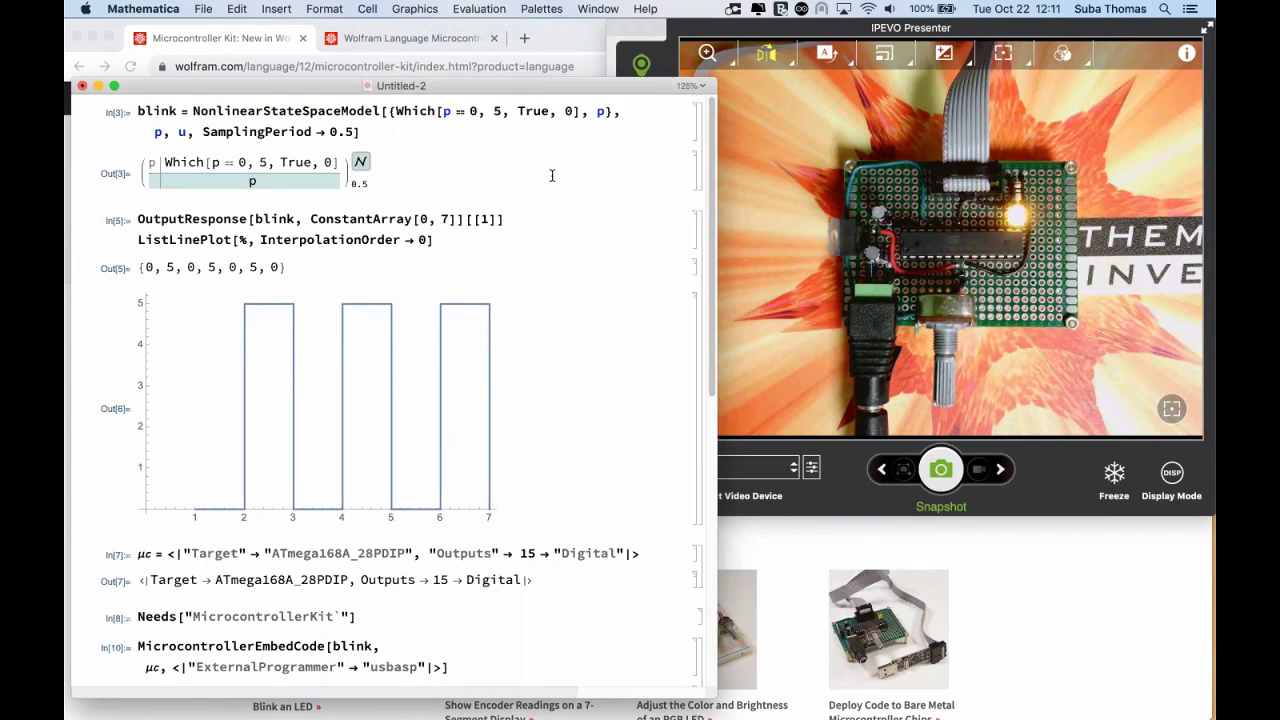
double_click(345, 131)
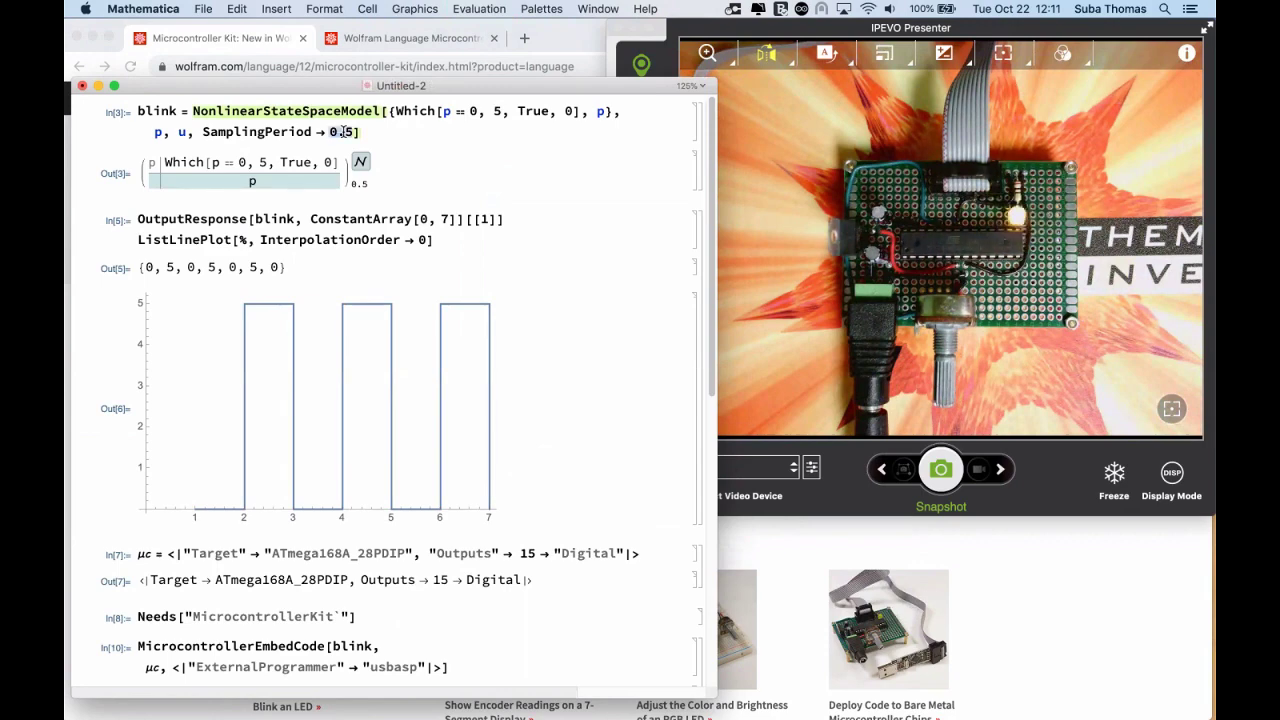
text(2)
key(shift+Return)
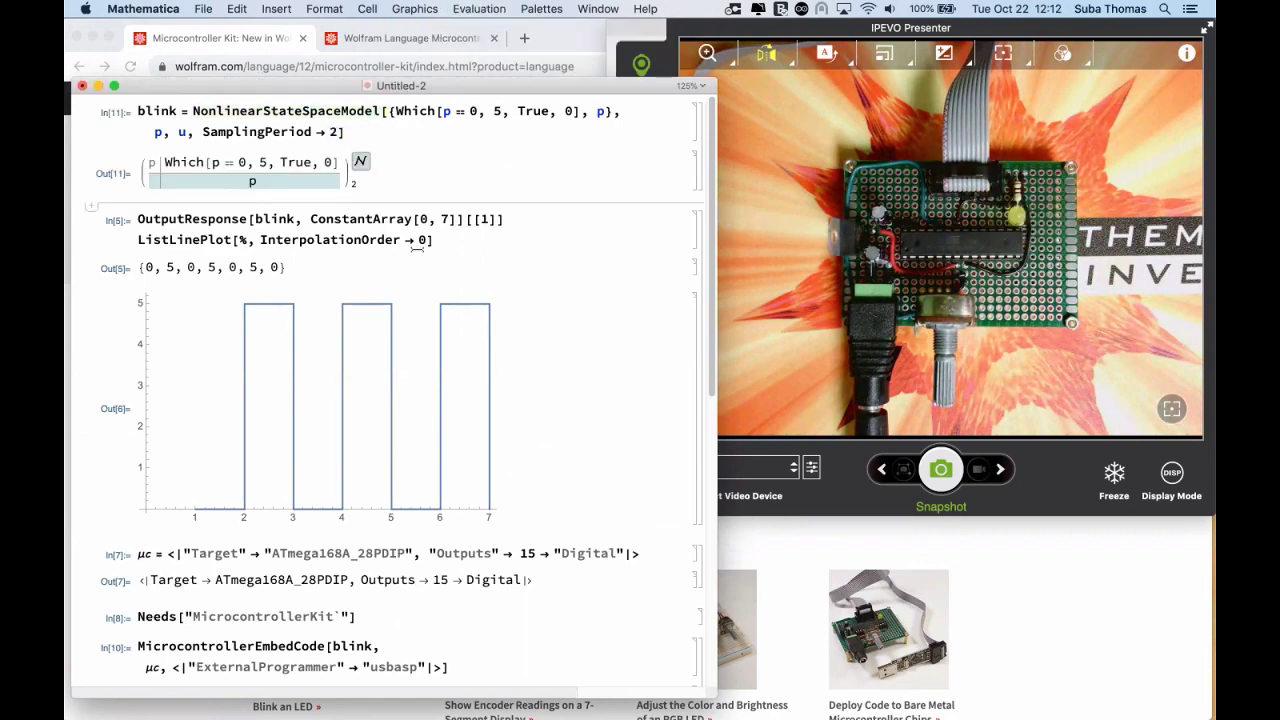
Re-evaluate the MicrocontrollerEmbedCode cell to redeploy the updated blink model to the microcontroller.
scroll(417, 249, down, 4)
scroll(417, 249, down, 1)
click(384, 451)
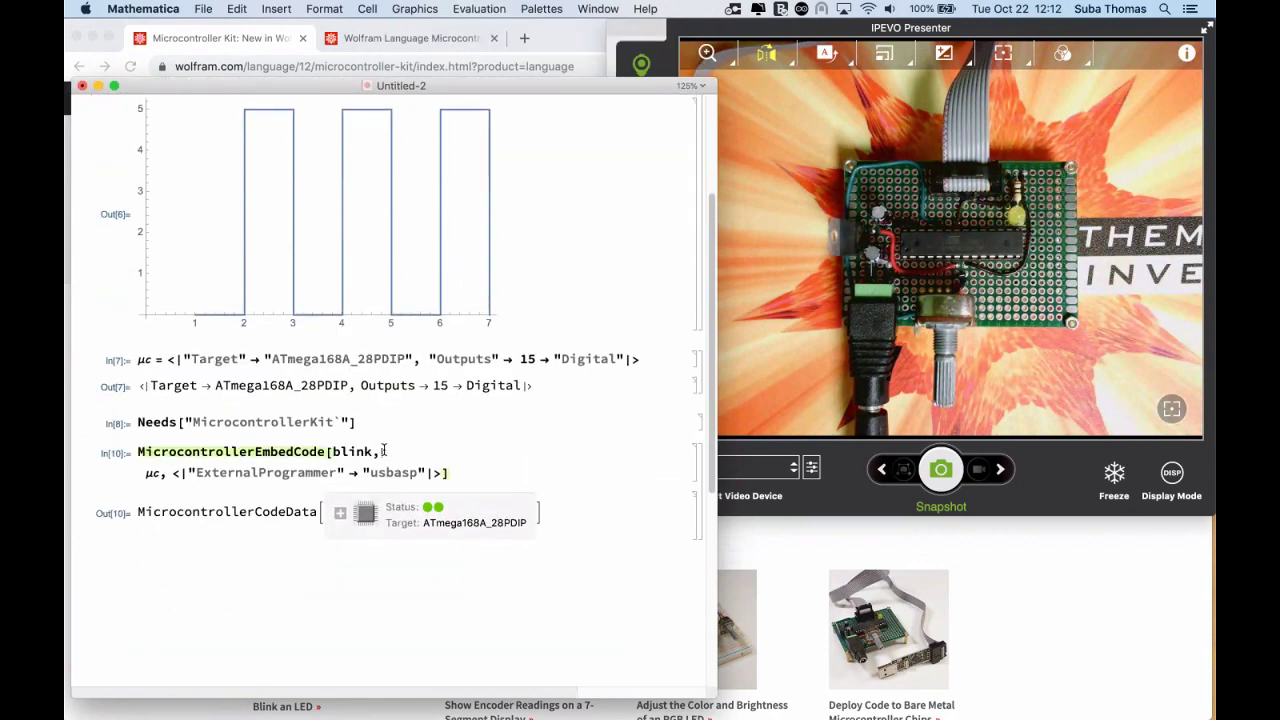
key(shift+Return)
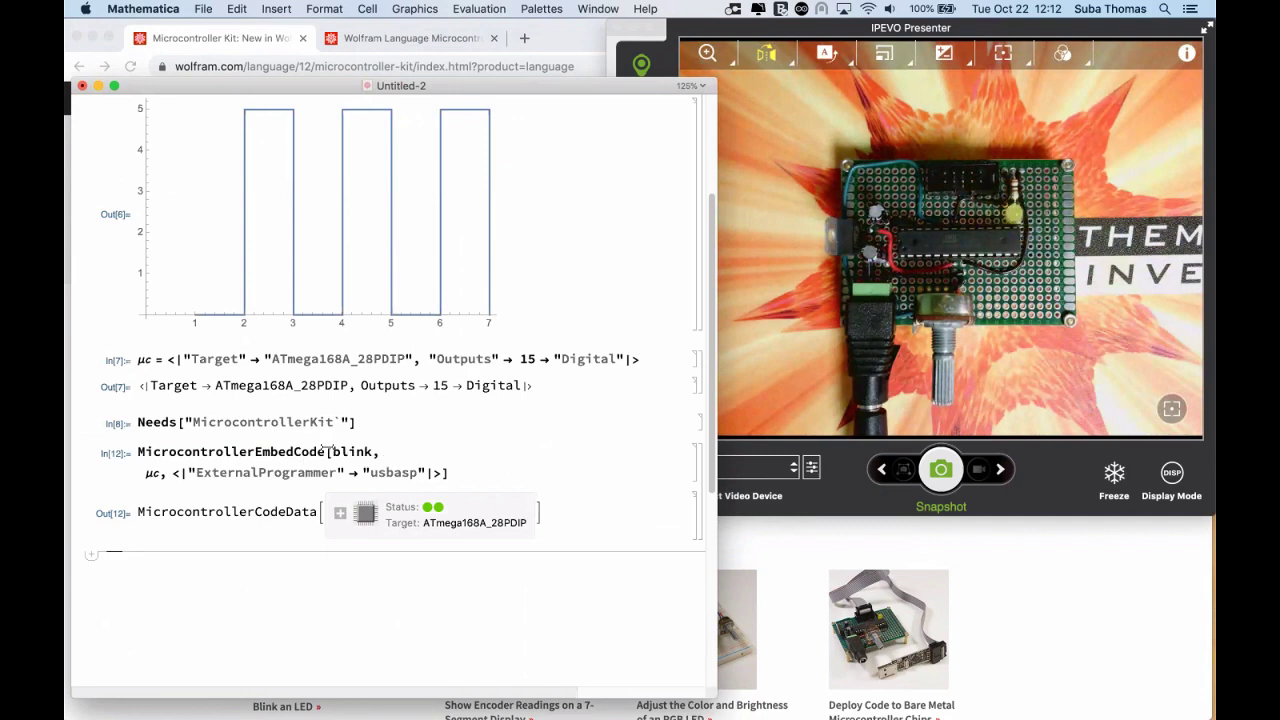
scroll(328, 445, up, 4)
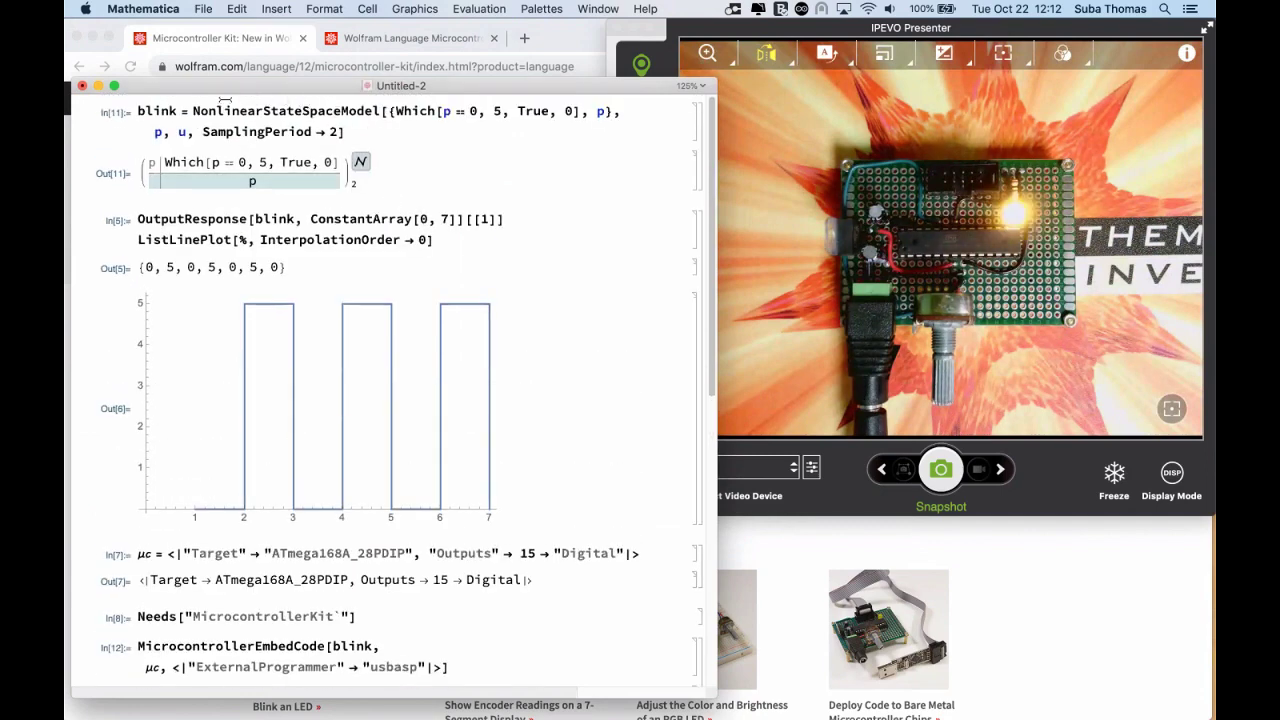
scroll(288, 176, down, 1)
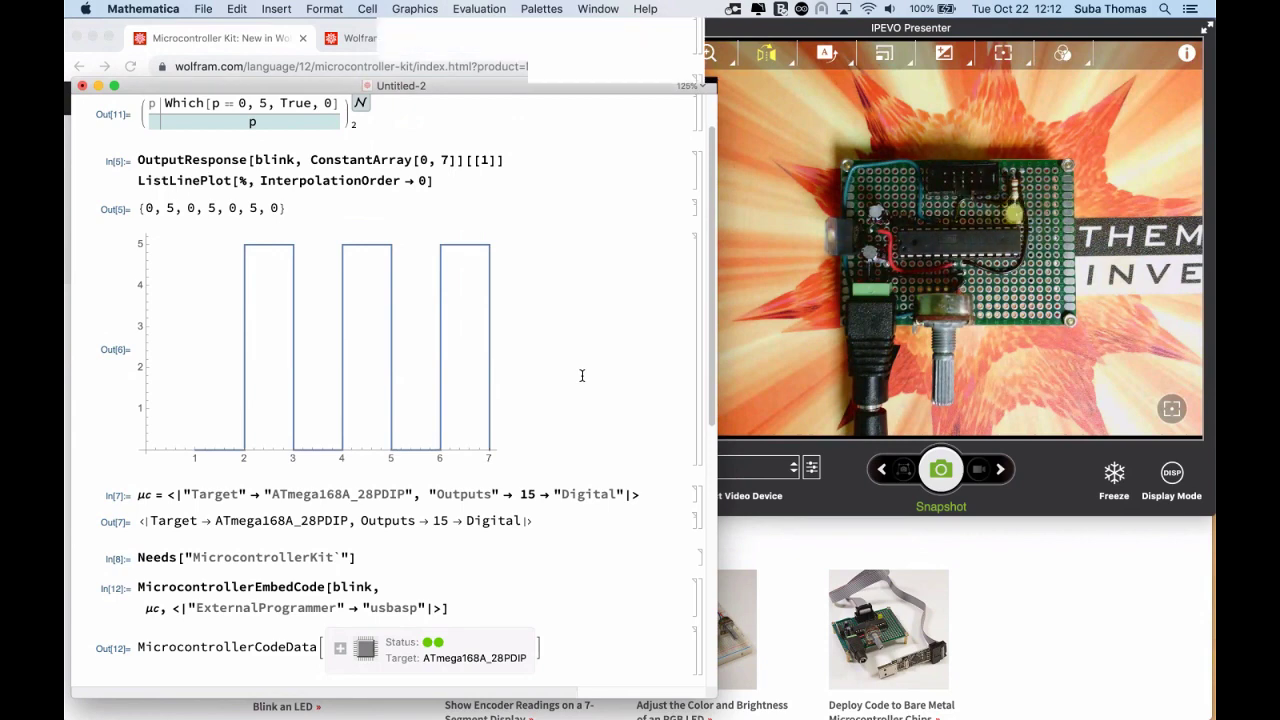
Switch to Chrome and review the Microcontroller Kit page's supported features and its Related Examples.
click(781, 566)
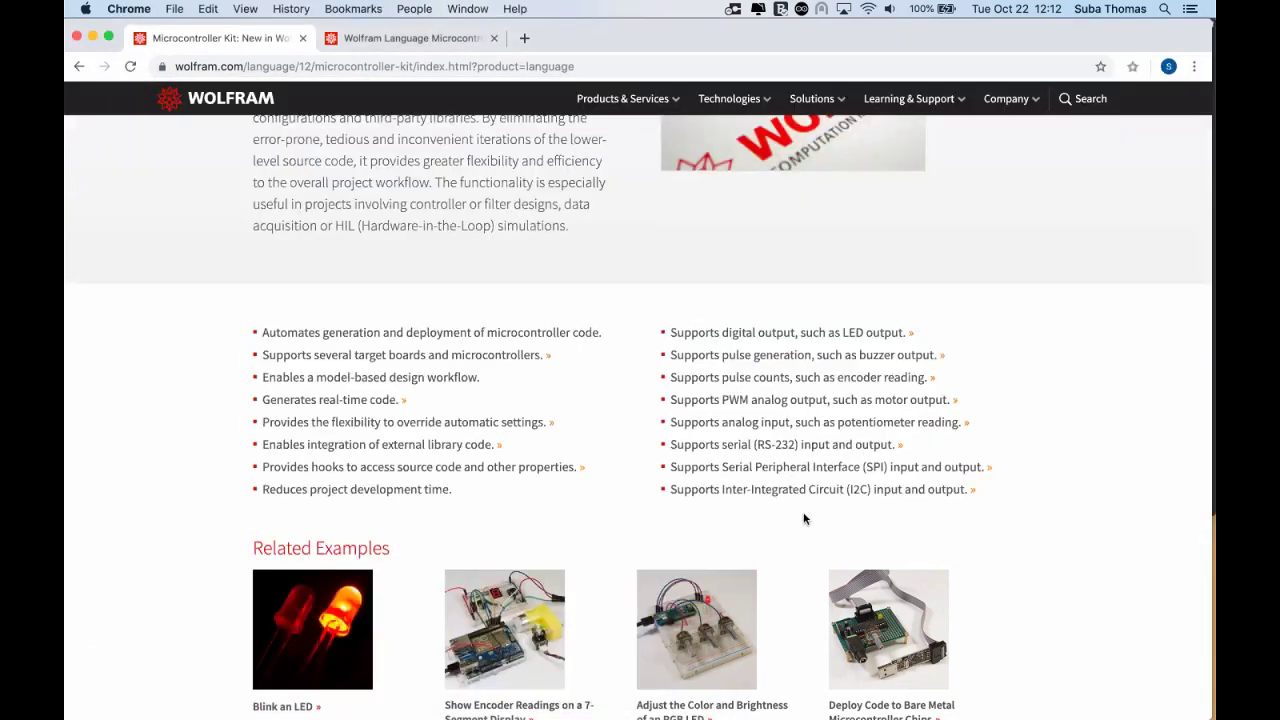
scroll(805, 519, down, 3)
scroll(1000, 429, down, 1)
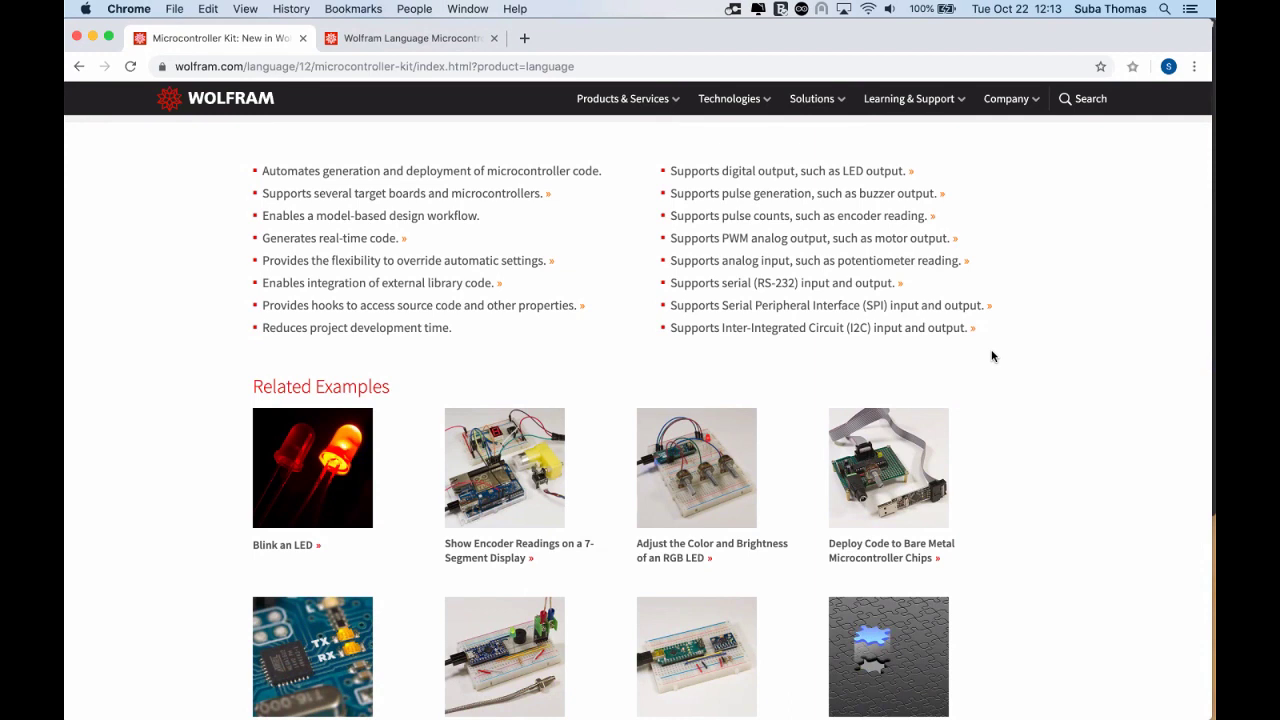
scroll(991, 354, down, 1)
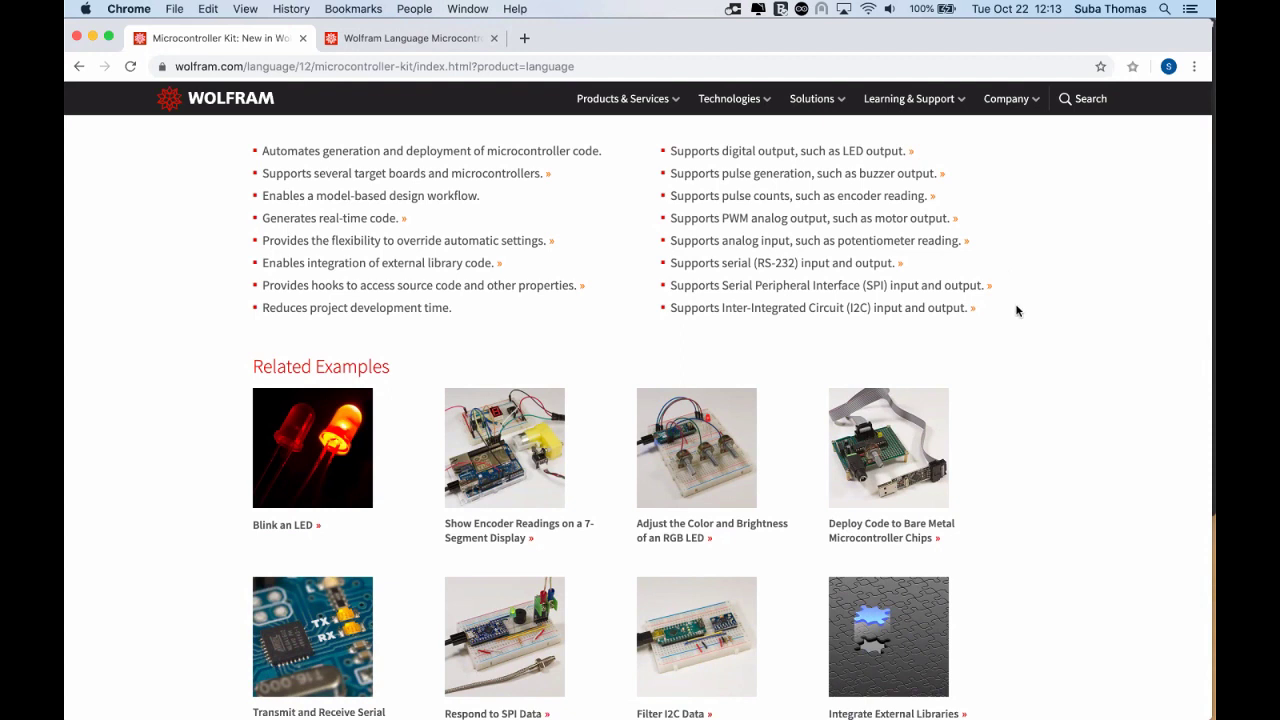
scroll(1016, 311, down, 2)
scroll(1016, 311, down, 5)
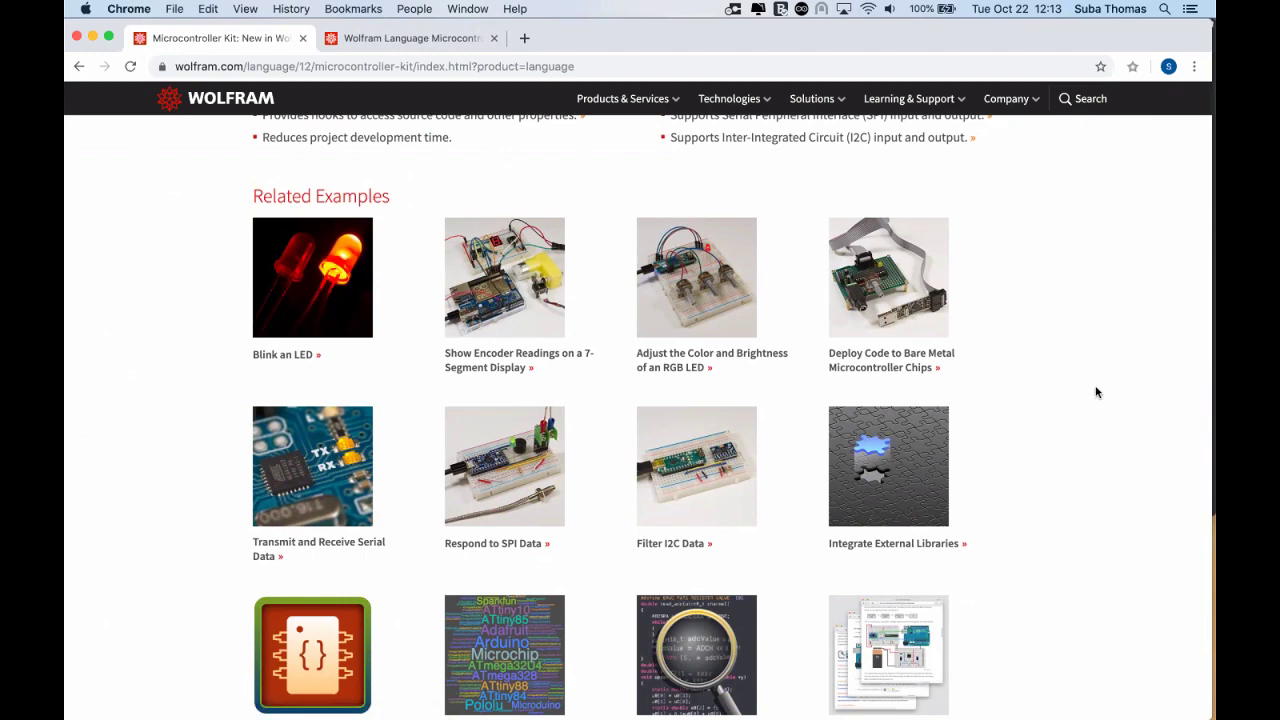
scroll(1094, 391, up, 3)
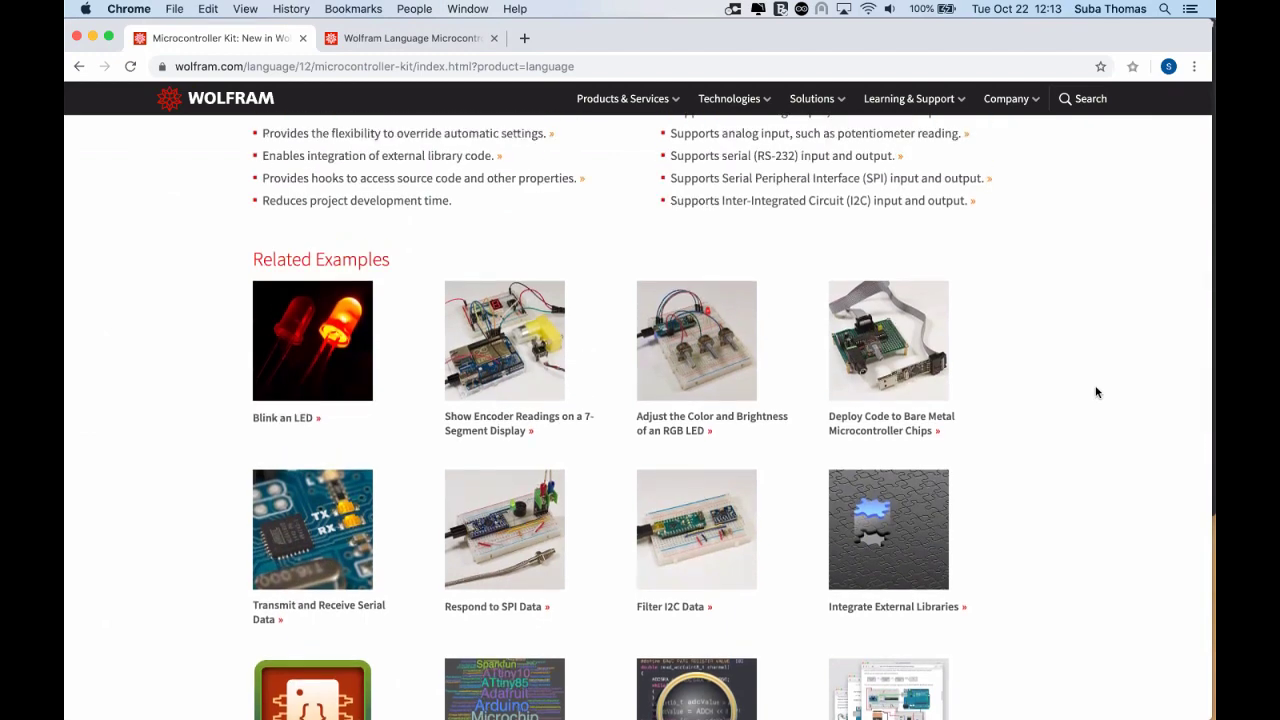
scroll(1096, 392, down, 5)
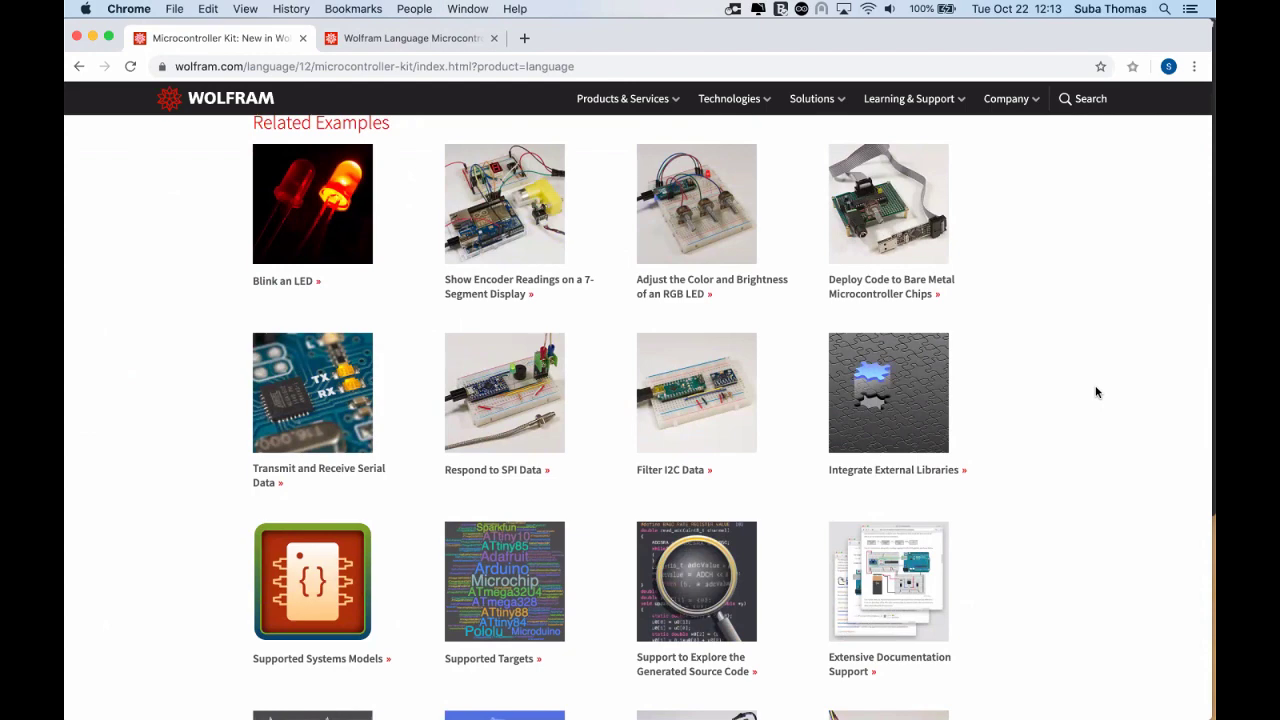
scroll(1096, 392, down, 4)
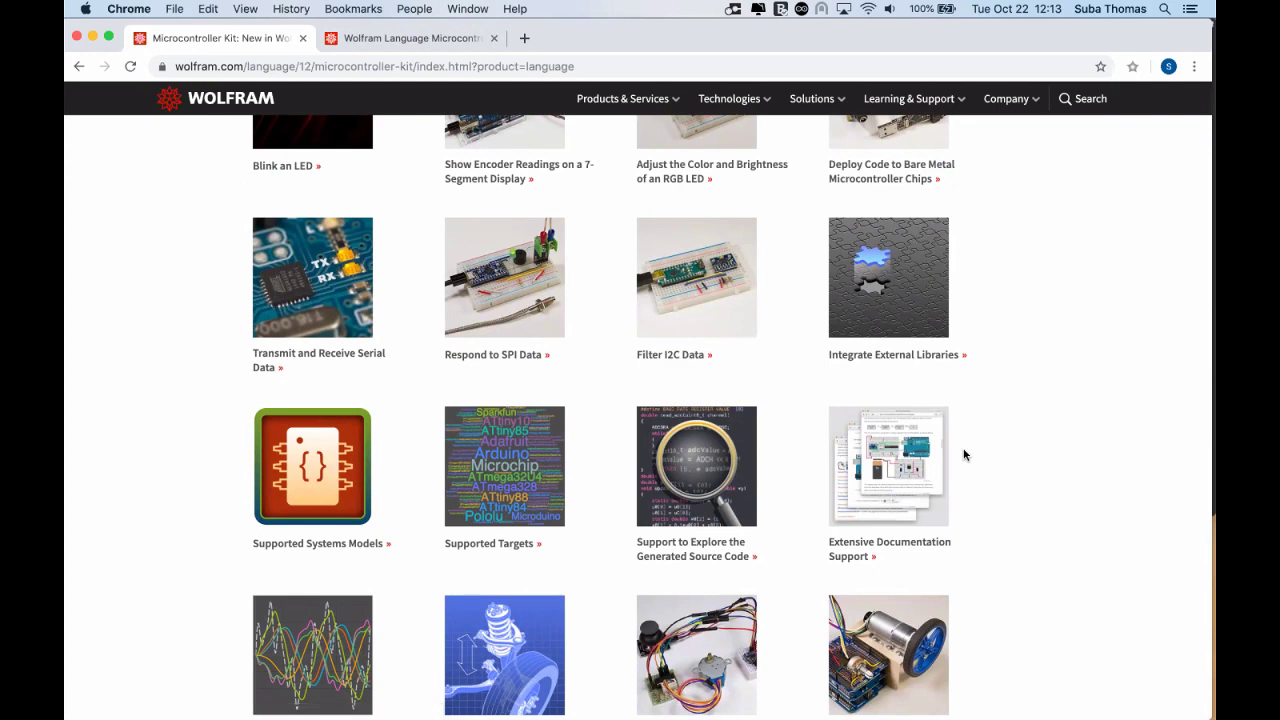
scroll(964, 455, down, 3)
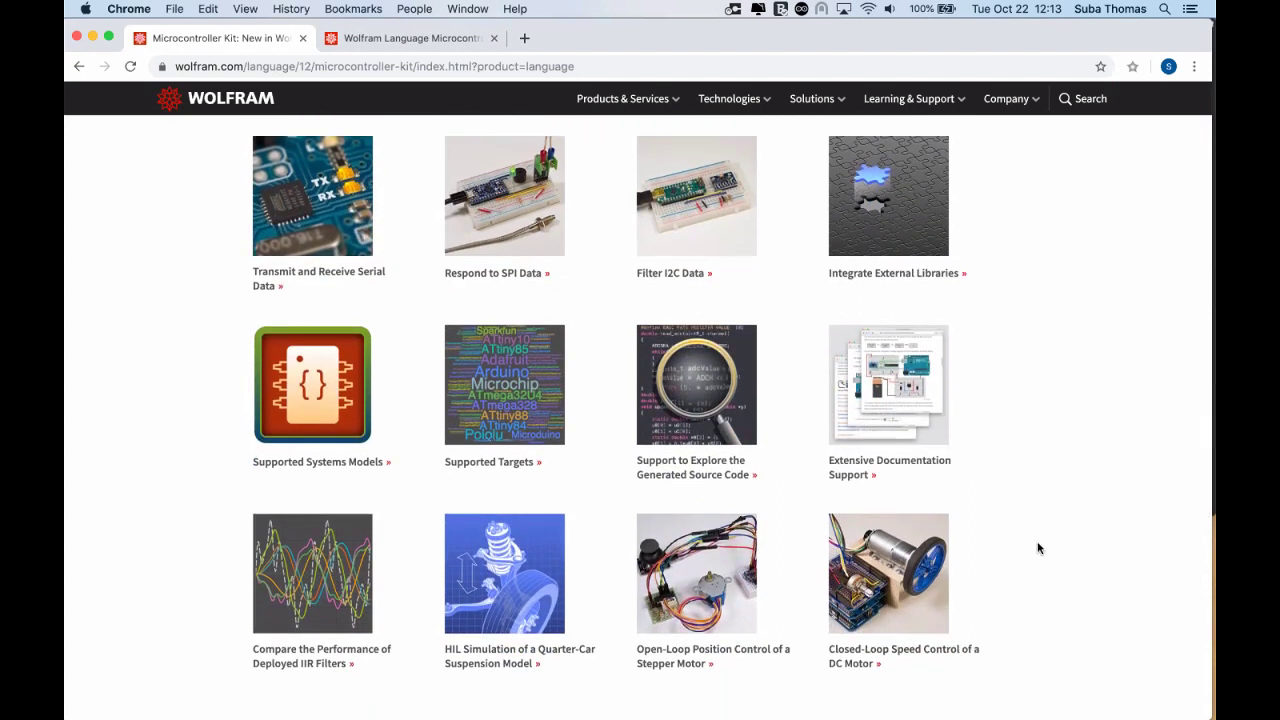
Open the "Blink an LED" related example and read through its target specification and embed code.
scroll(1037, 545, up, 8)
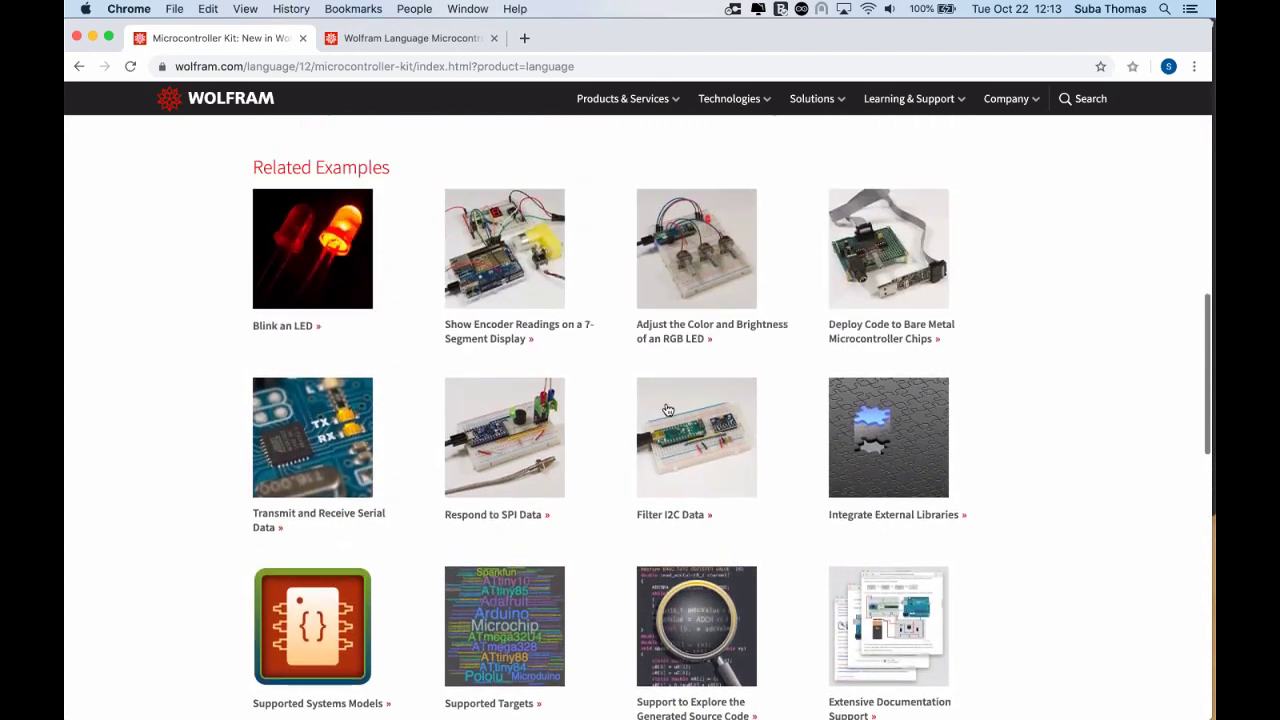
click(307, 275)
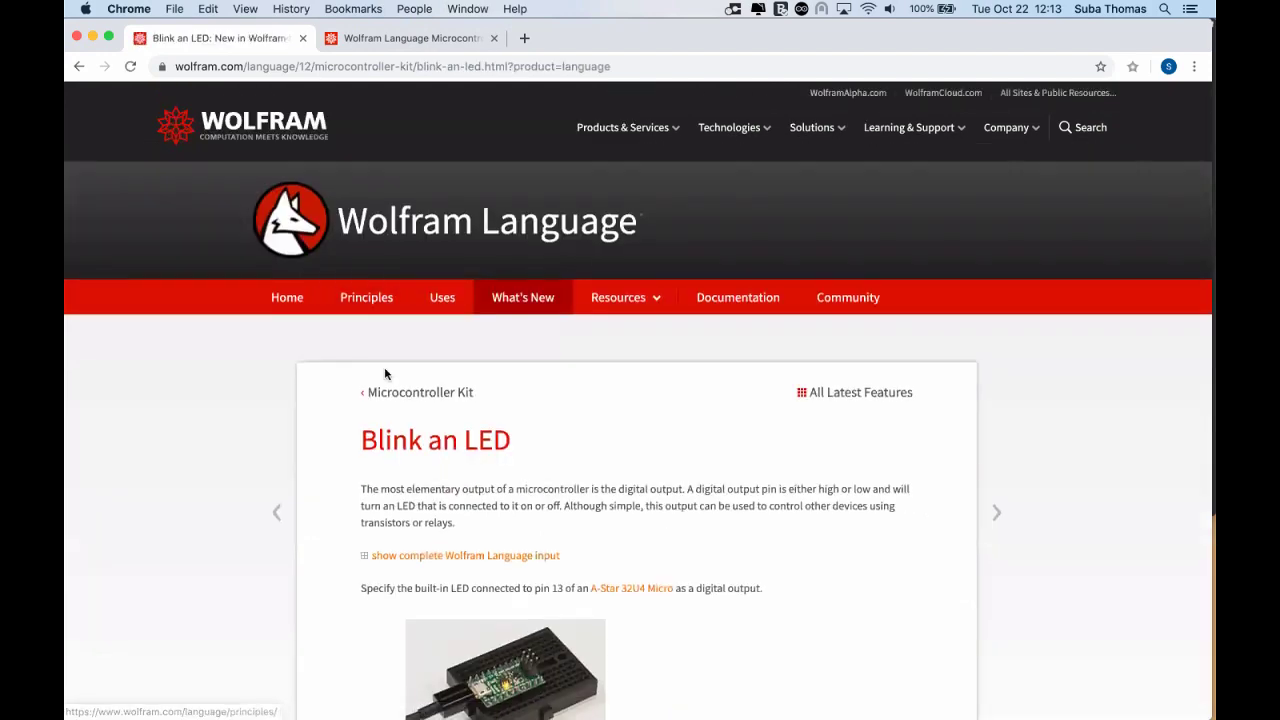
scroll(385, 374, down, 5)
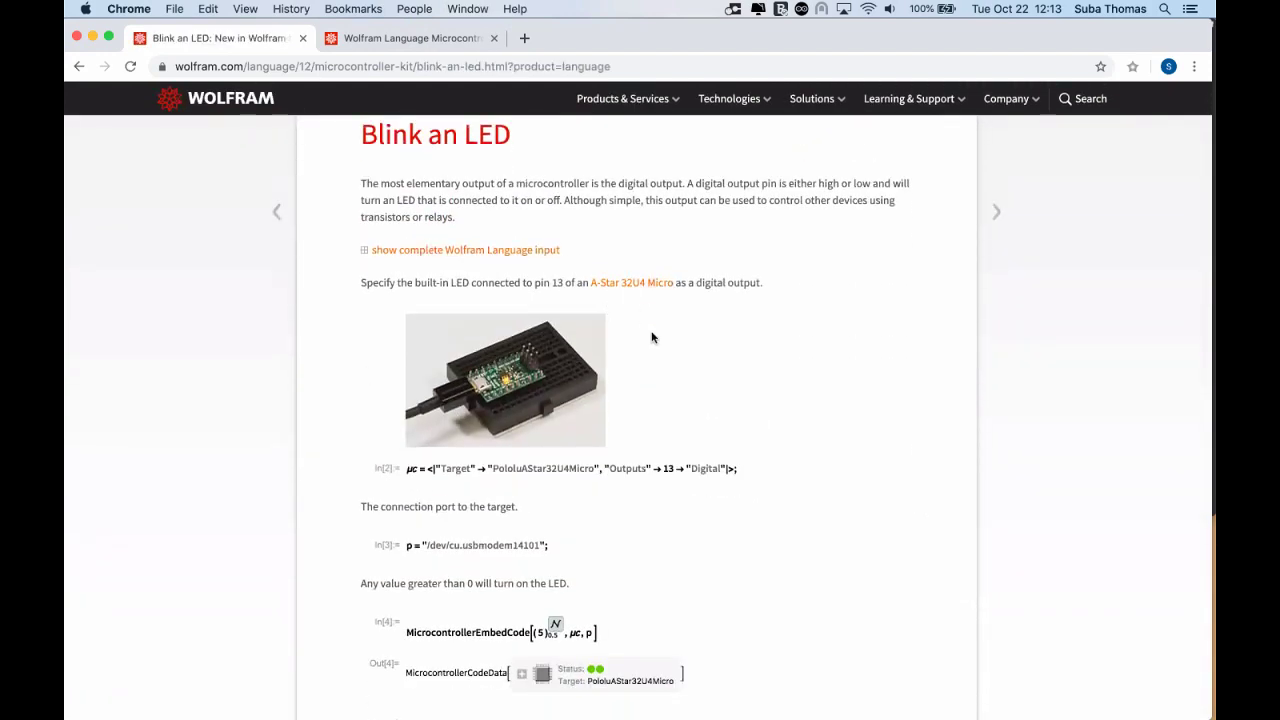
scroll(651, 337, down, 2)
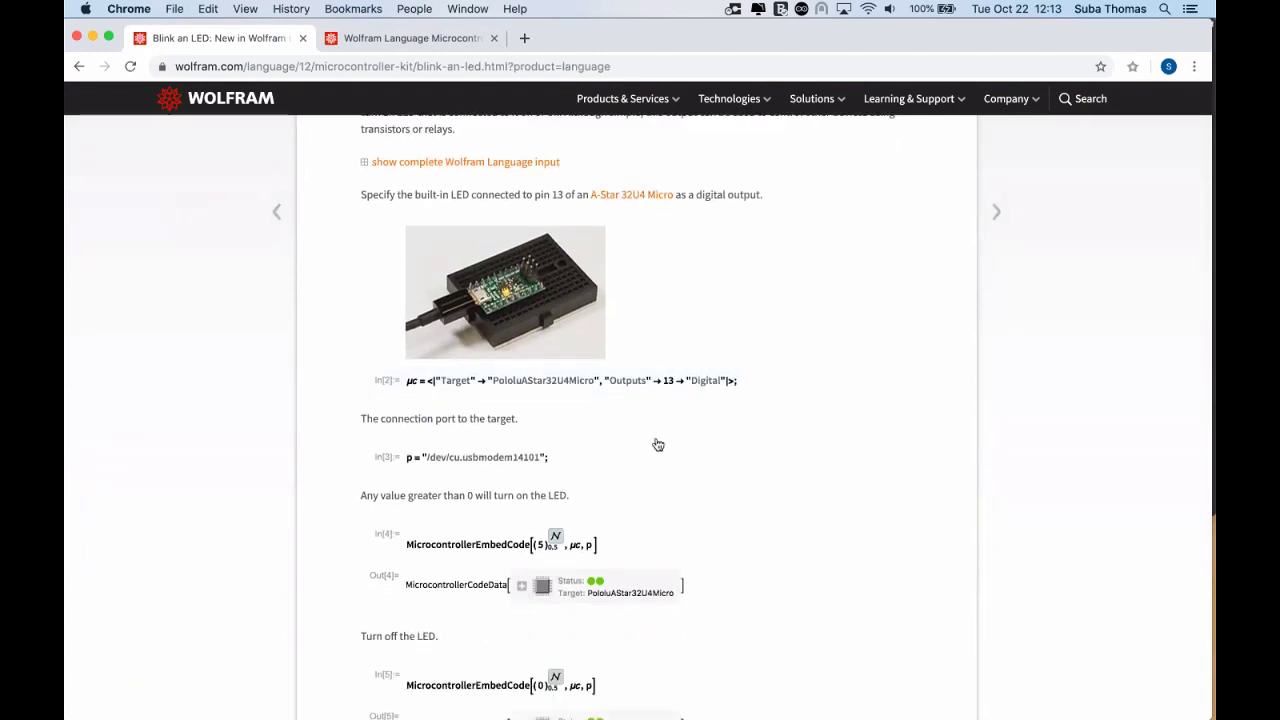
Switch between Mathematica and Chrome to compare the notebook's MicrocontrollerEmbedCode call with the code on the Blink an LED page.
key(super+Tab)
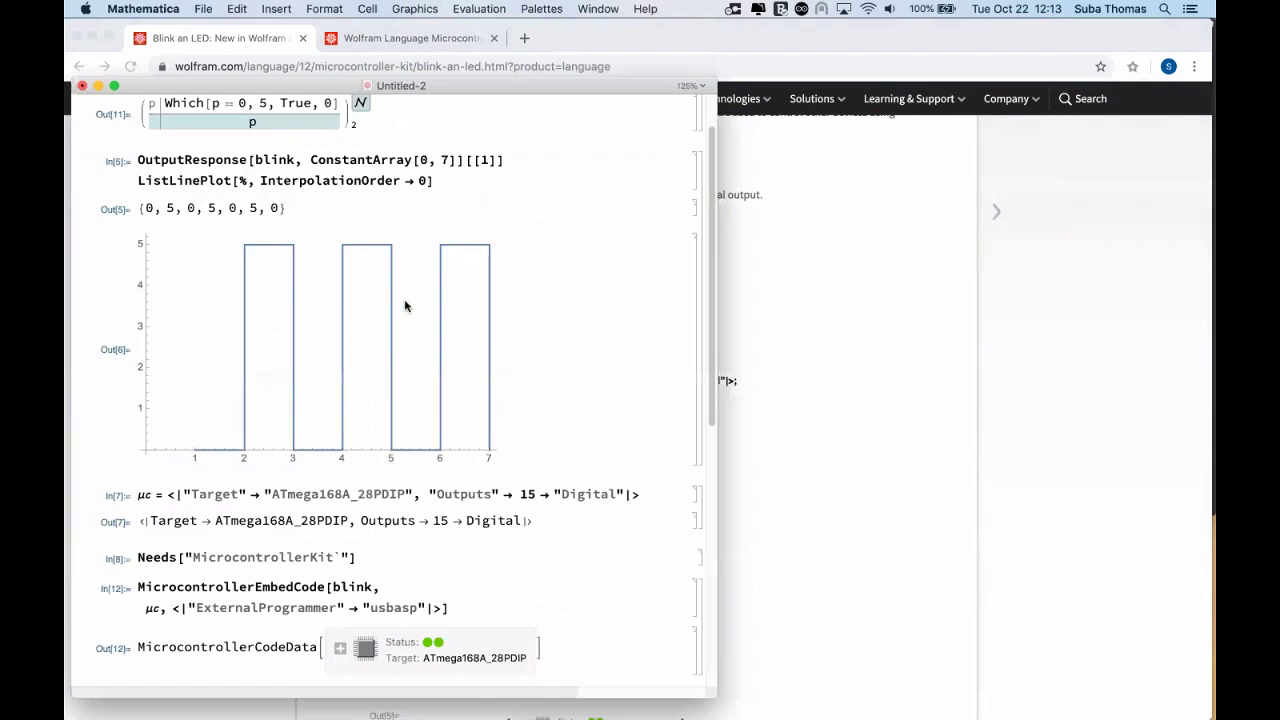
click(818, 427)
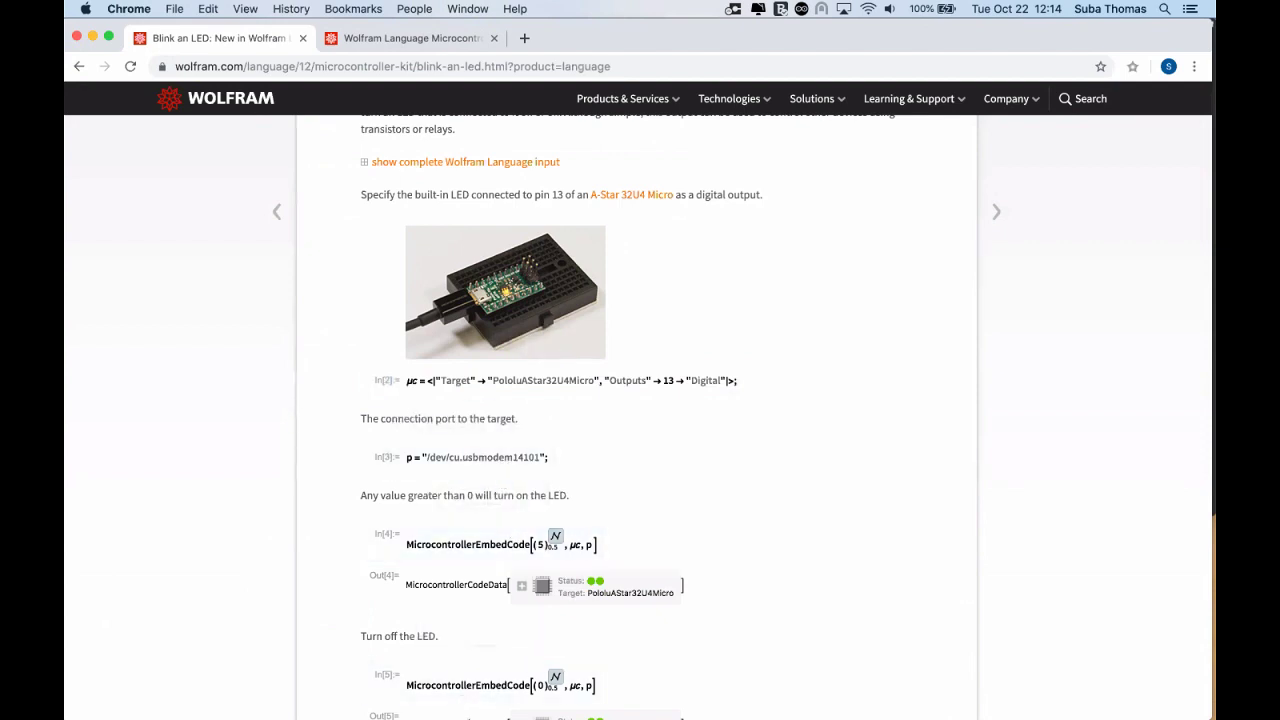
key(super+Tab)
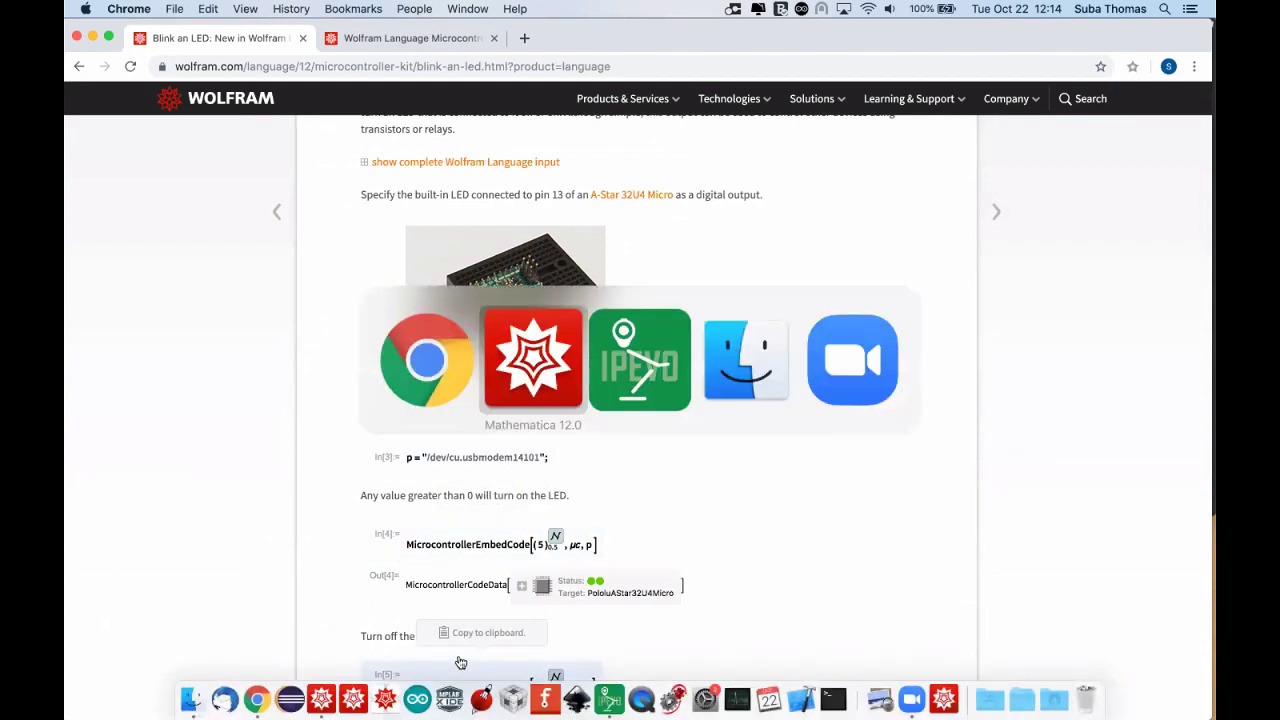
scroll(358, 500, down, 3)
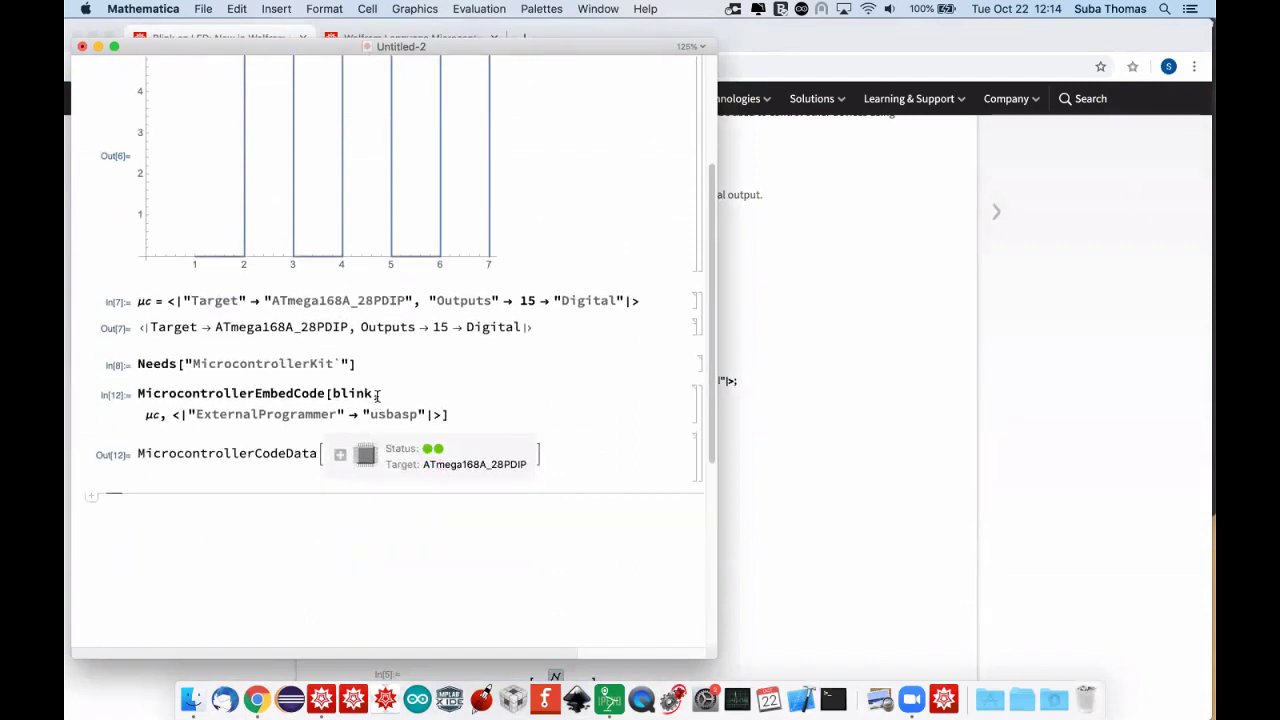
click(977, 458)
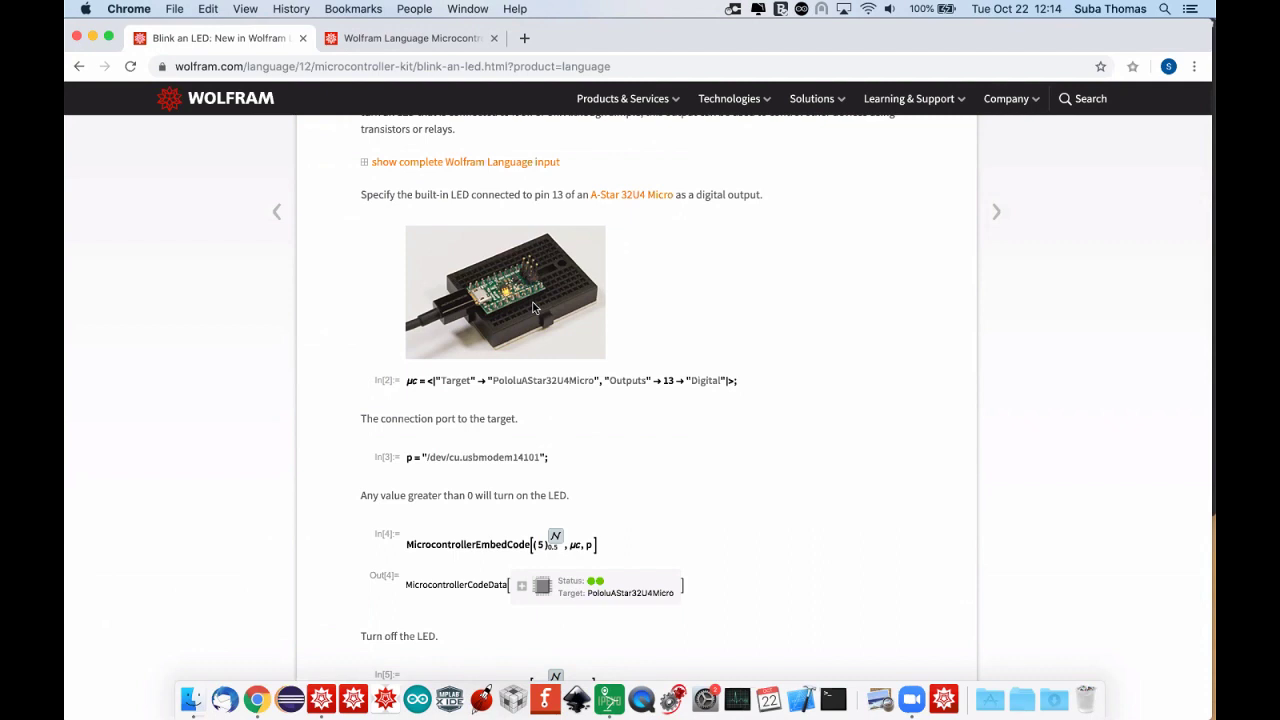
Go to the next example, "Show Encoder Readings on a 7-Segment Display", and skim it down to its Related Examples.
click(997, 214)
scroll(975, 346, down, 20)
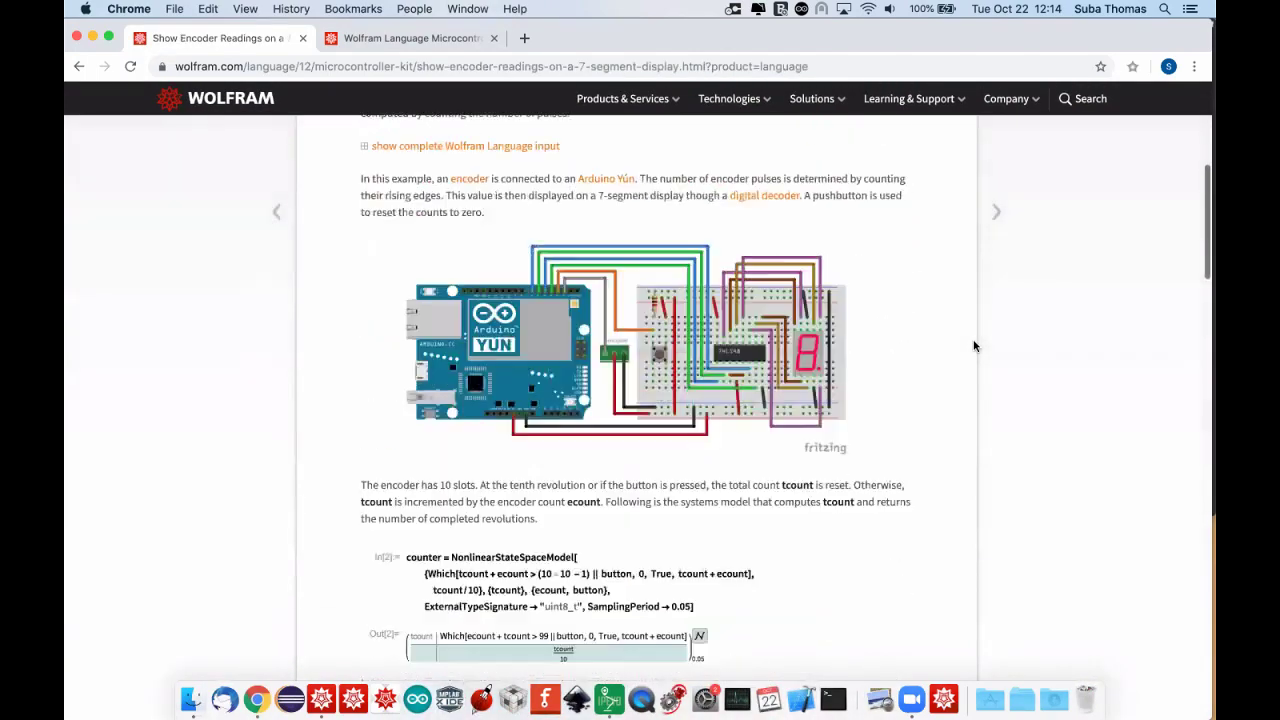
scroll(975, 346, down, 15)
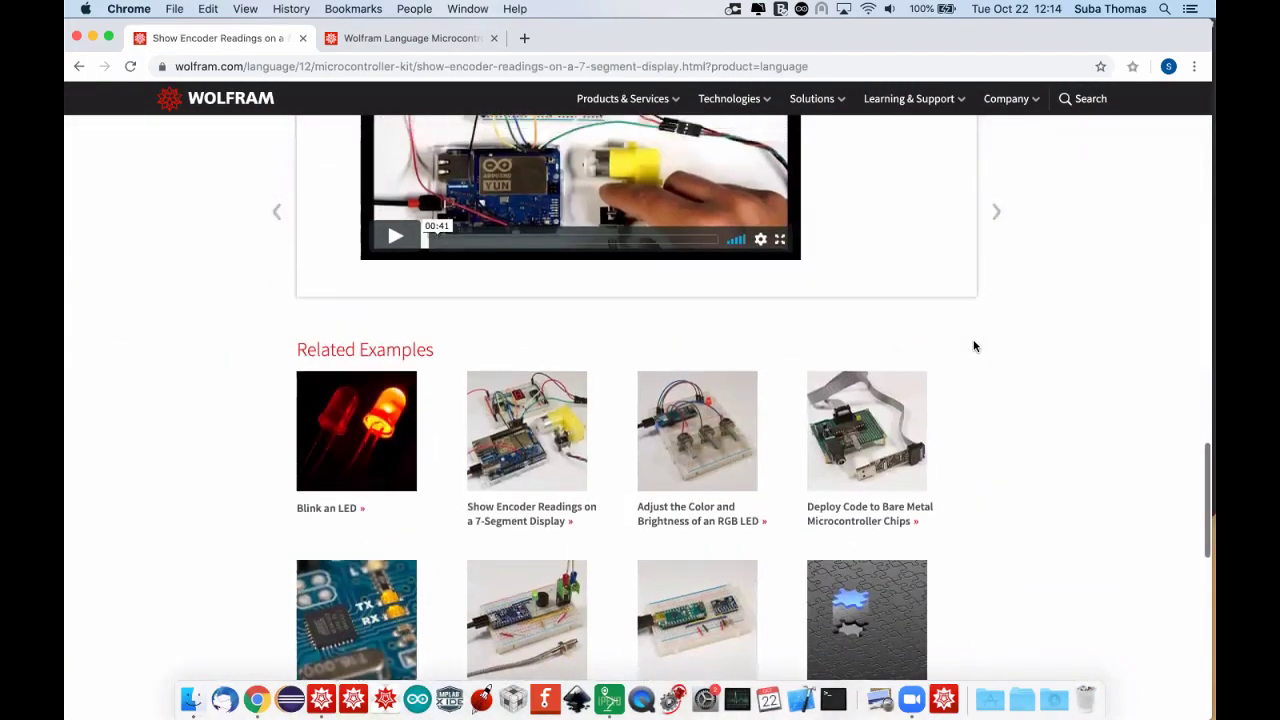
Return to the encoder example's introduction and examine the Arduino Yún wiring diagram.
scroll(1022, 381, up, 20)
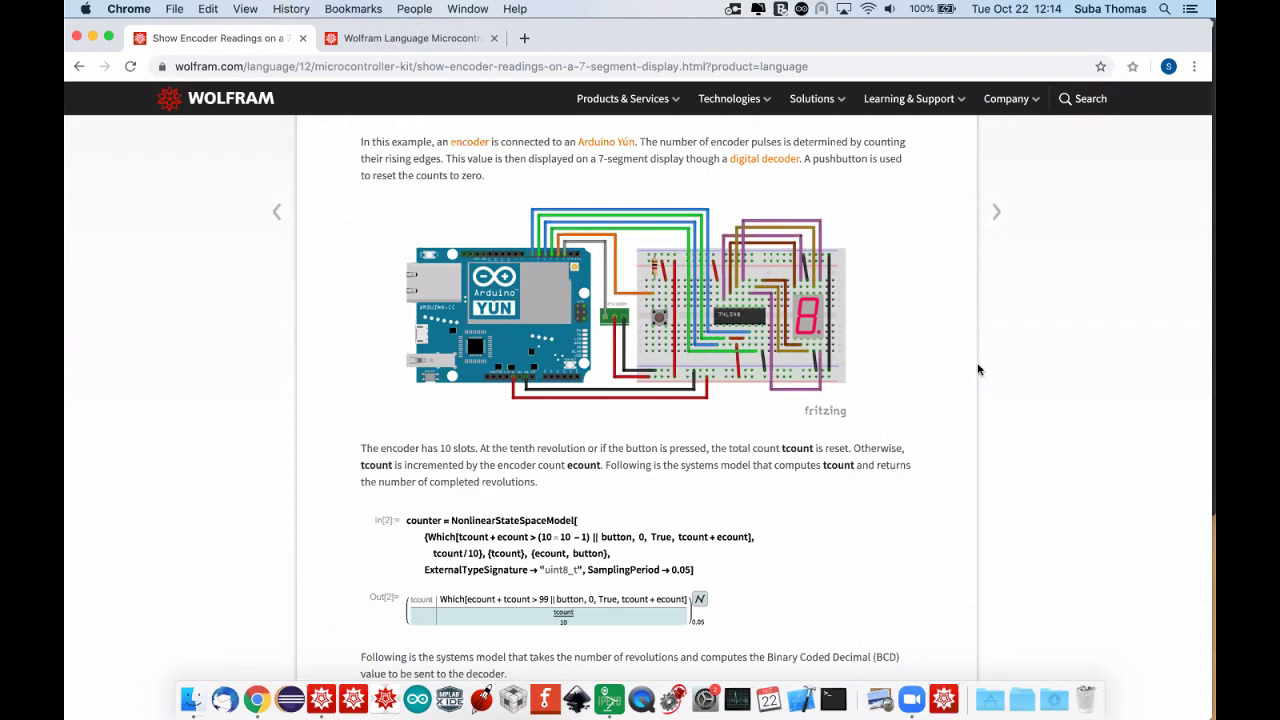
scroll(978, 369, up, 1)
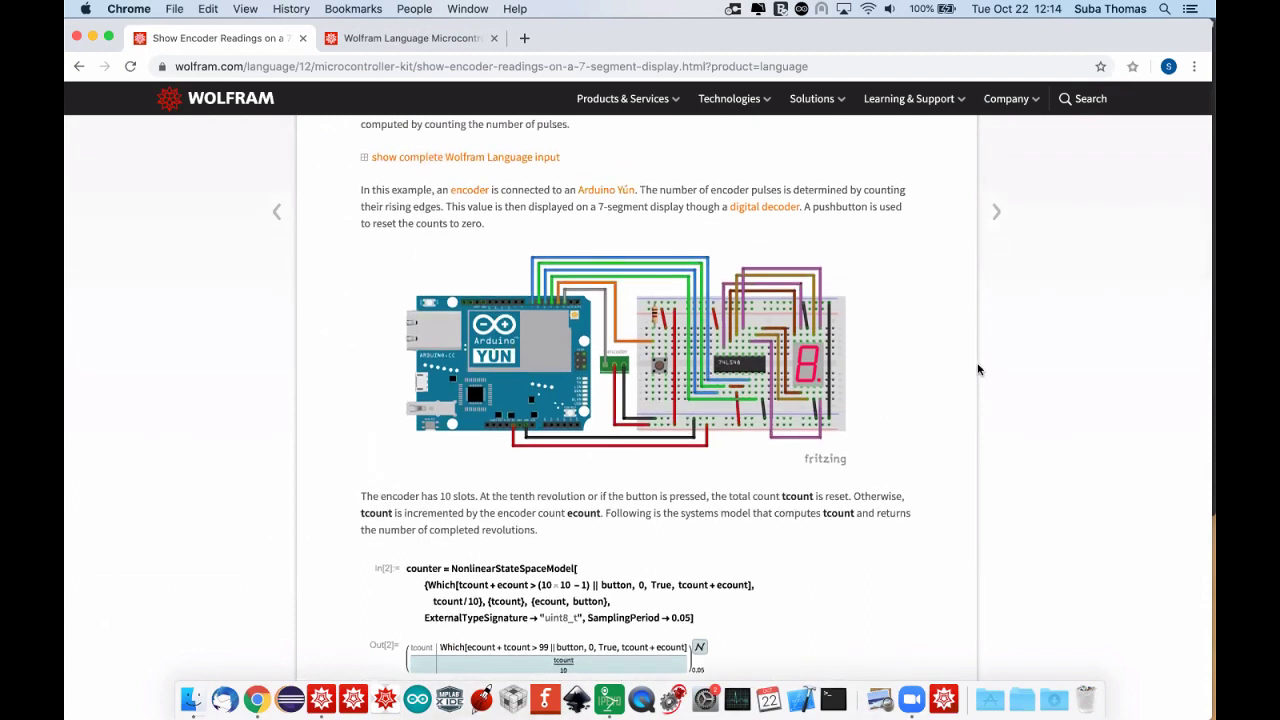
scroll(978, 369, up, 1)
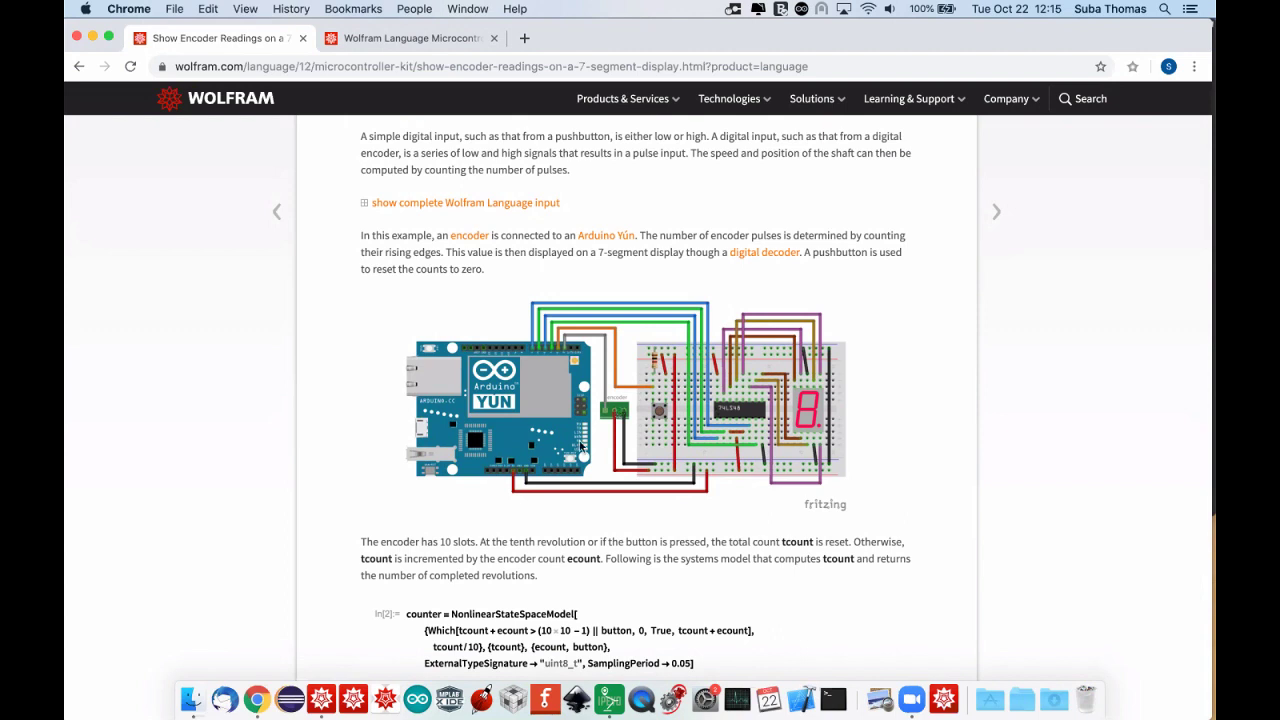
Switch to Mathematica to review the blink model and its output response plot, and return to the encoder example in Chrome.
key(super+Tab)
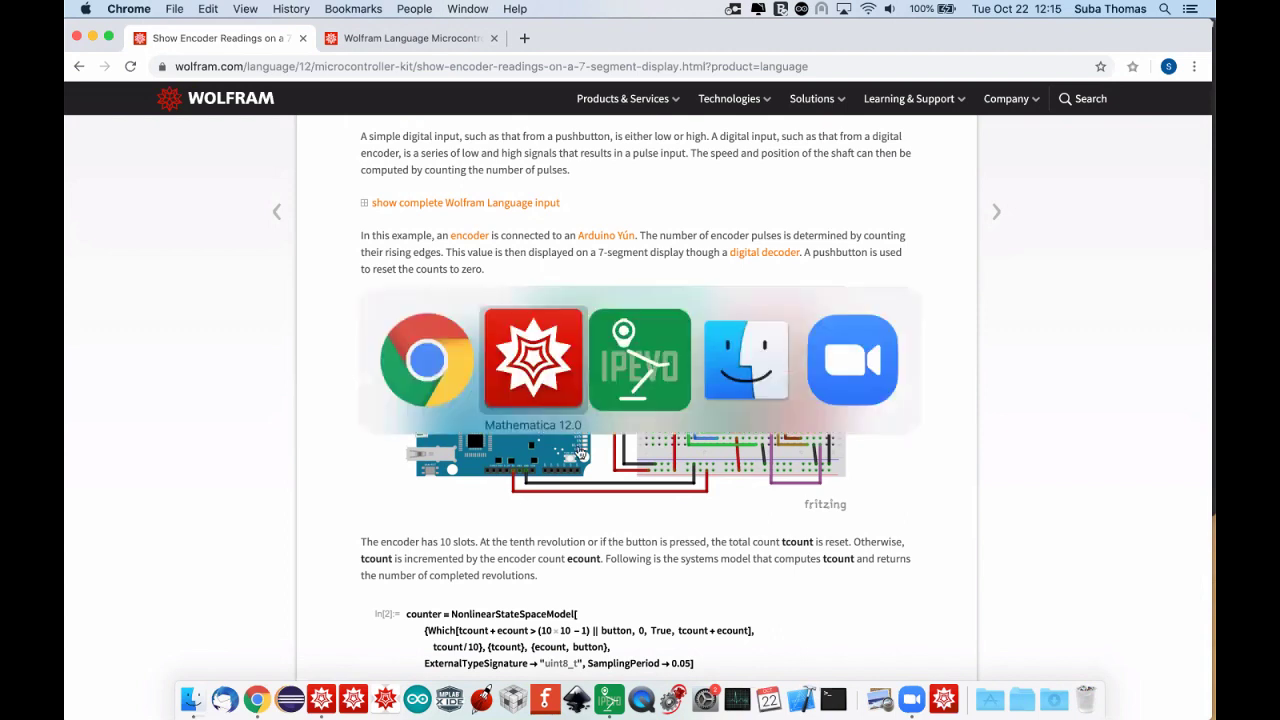
scroll(325, 253, up, 5)
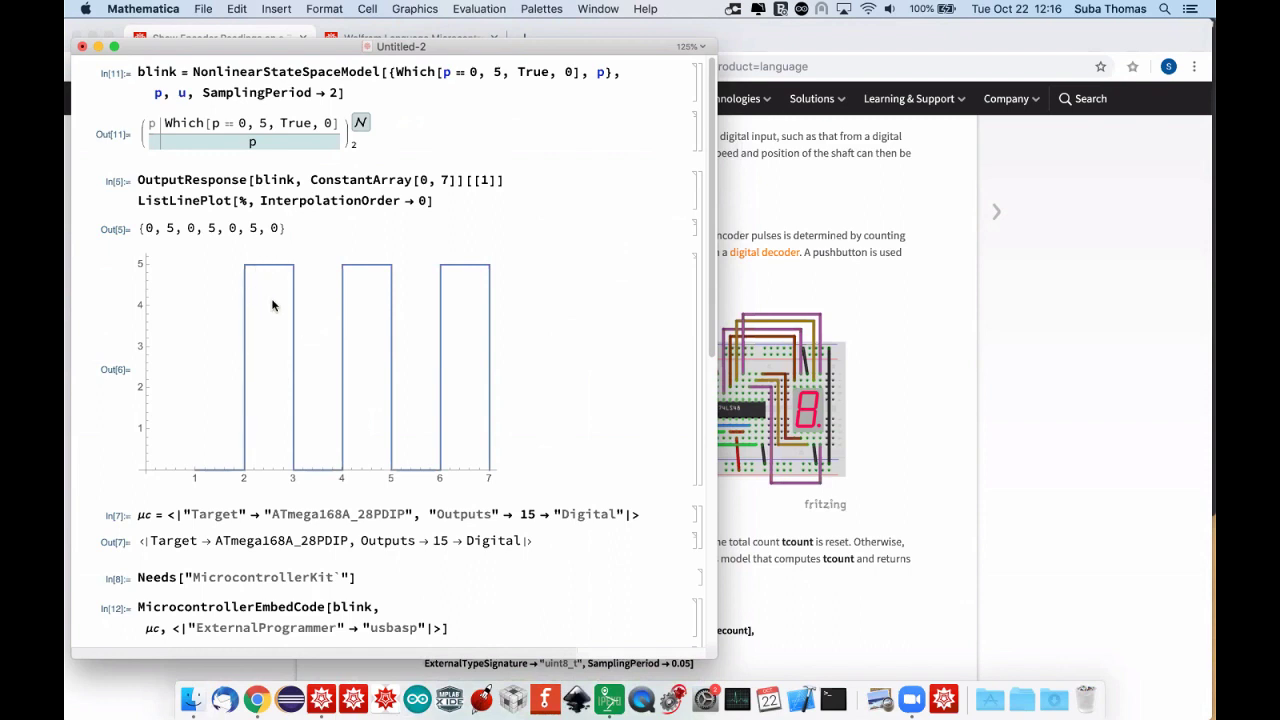
click(897, 248)
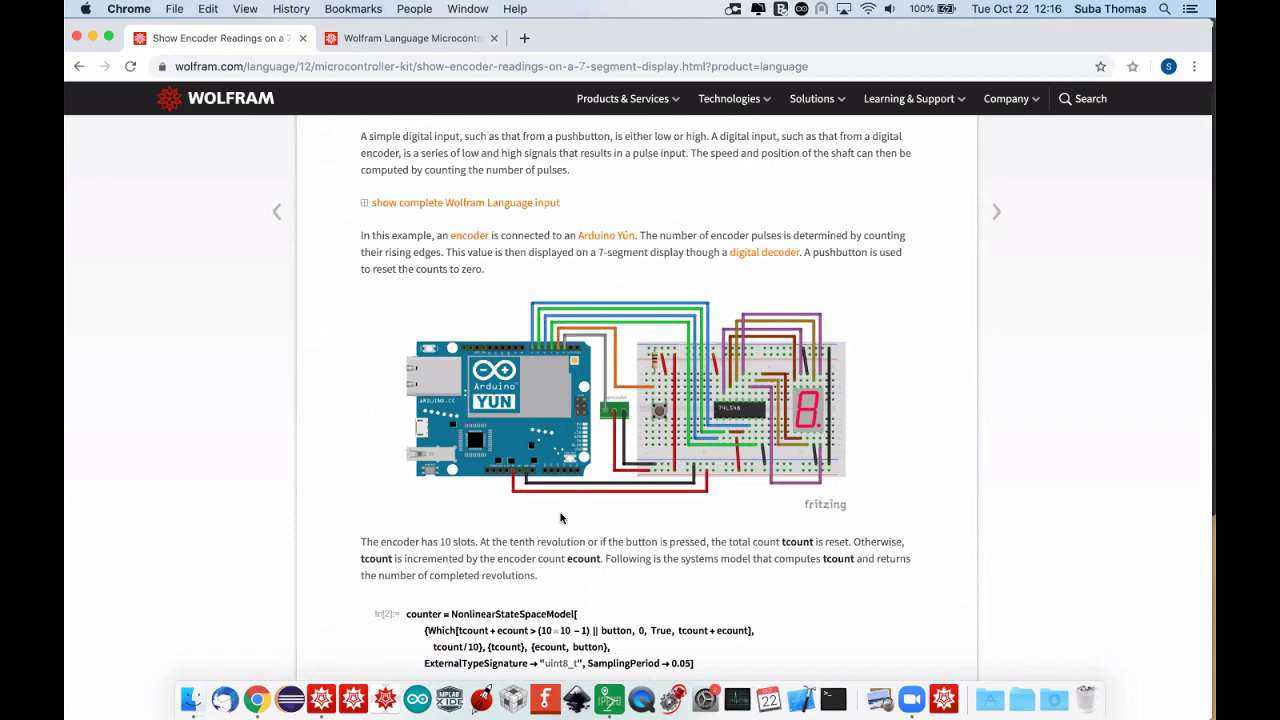
Read the counter and toBCD systems model definitions and compare them with the decoder in the wiring diagram.
scroll(561, 517, down, 2)
scroll(561, 517, down, 2)
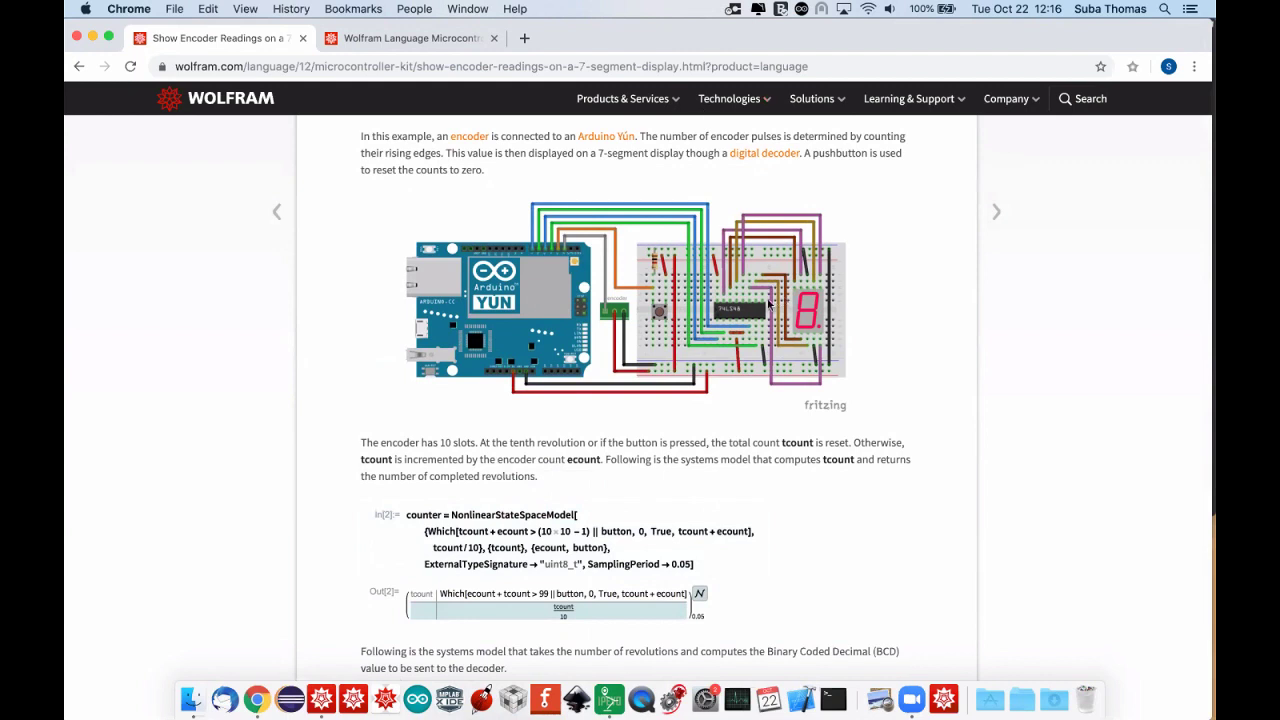
scroll(574, 453, down, 2)
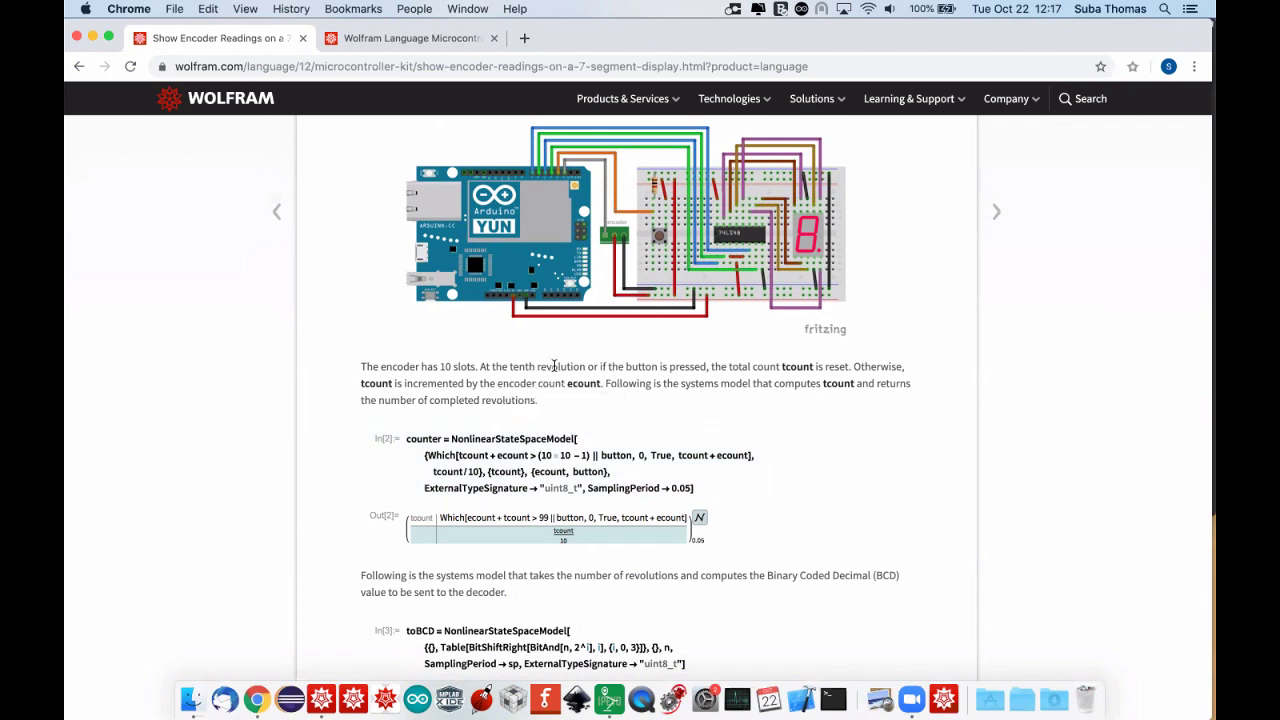
scroll(537, 400, down, 5)
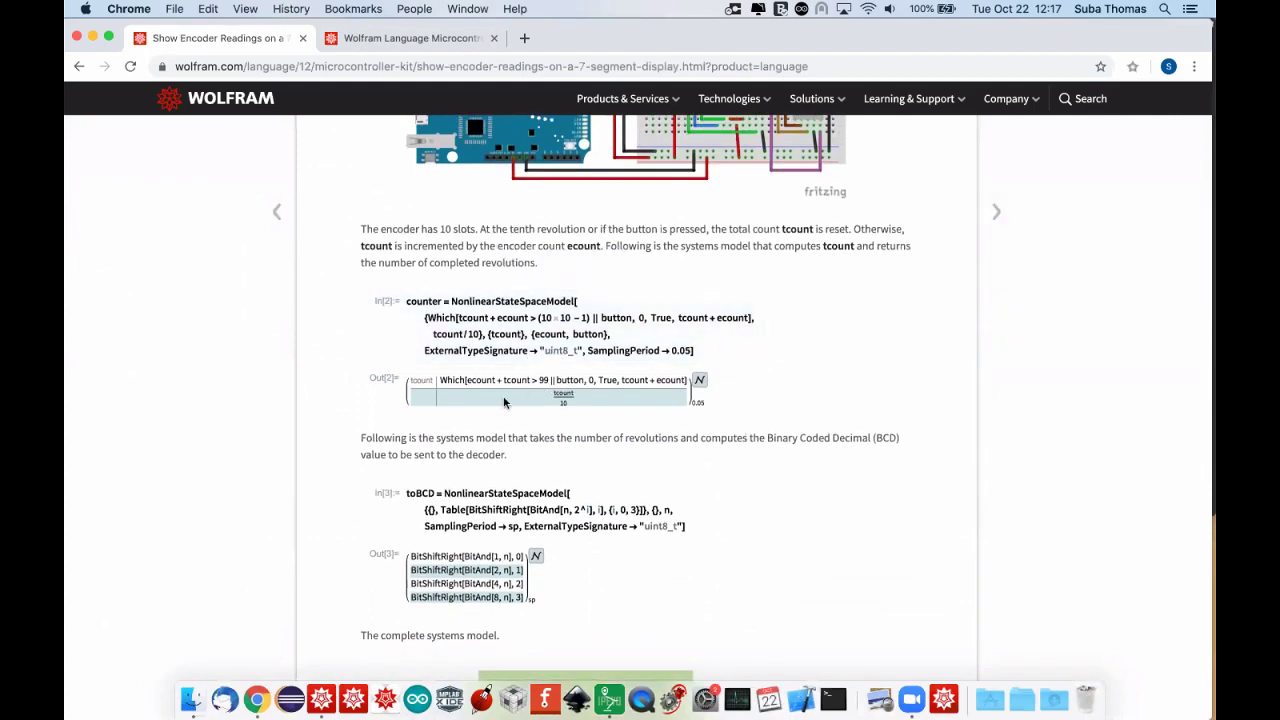
scroll(468, 443, up, 1)
scroll(468, 443, up, 6)
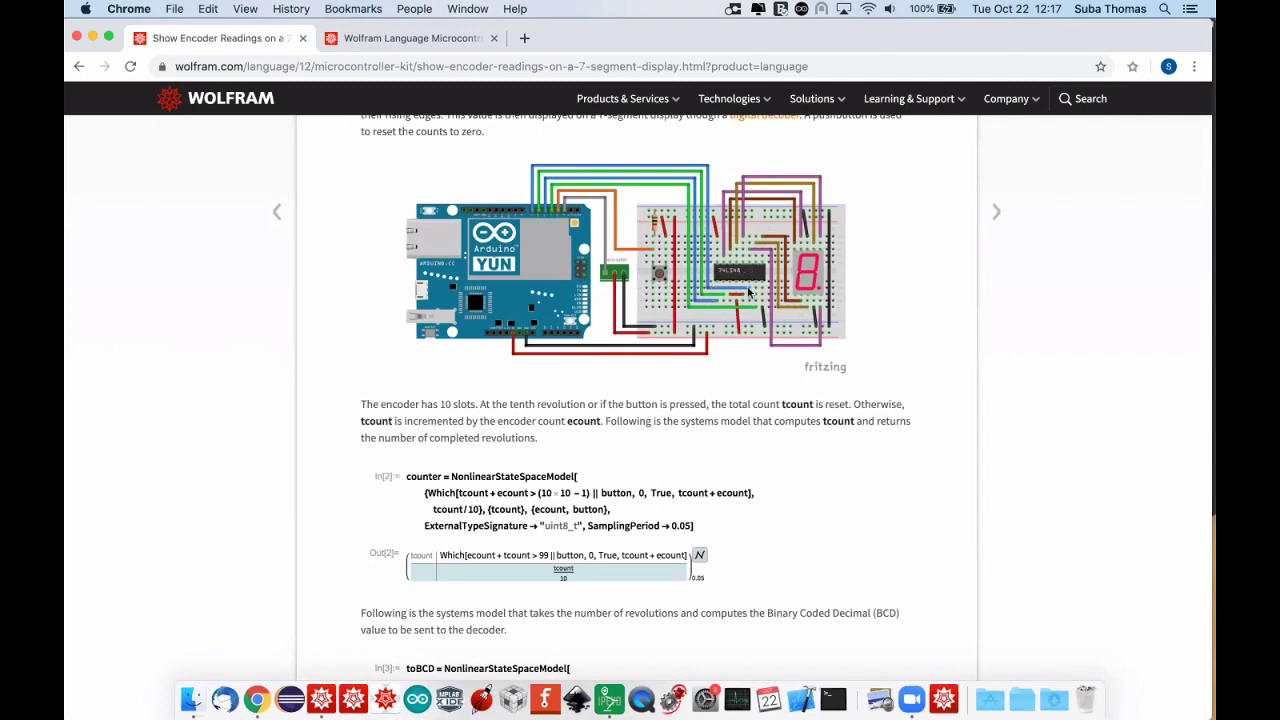
scroll(694, 340, down, 5)
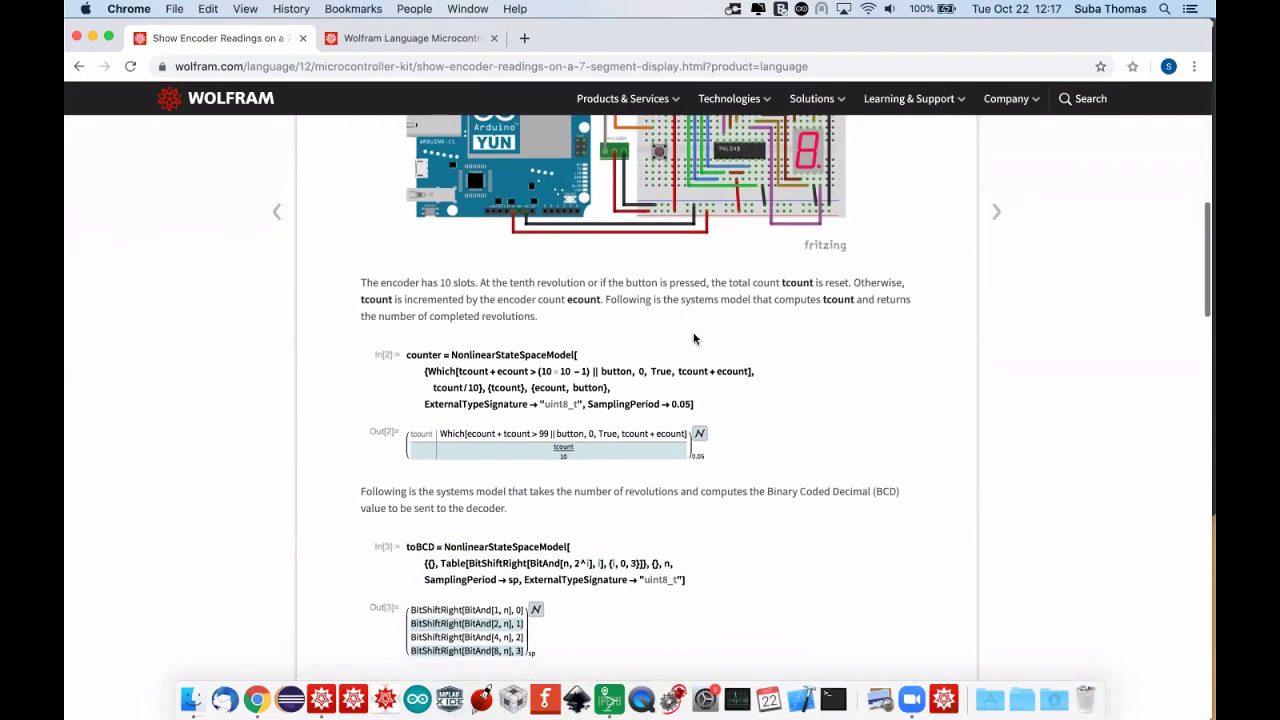
scroll(694, 340, down, 2)
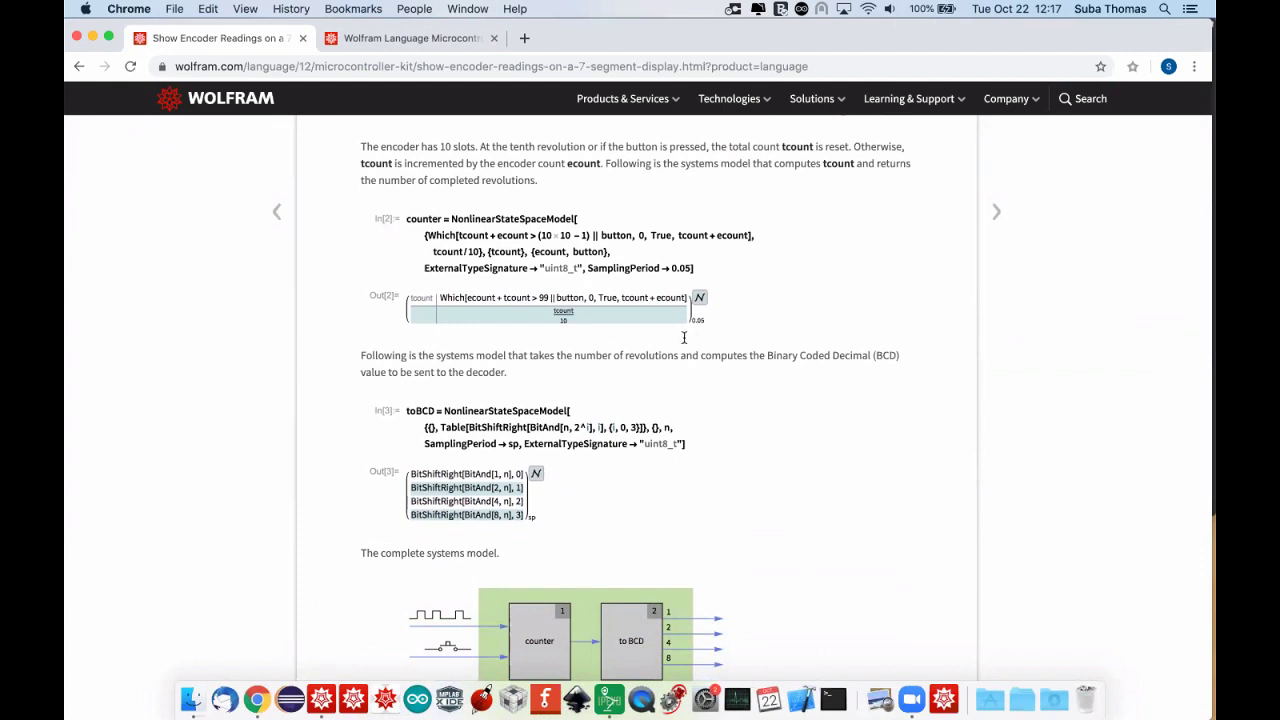
Copy the toBCD NonlinearStateSpaceModel code from the page and paste it at the end of the Mathematica notebook.
click(531, 433)
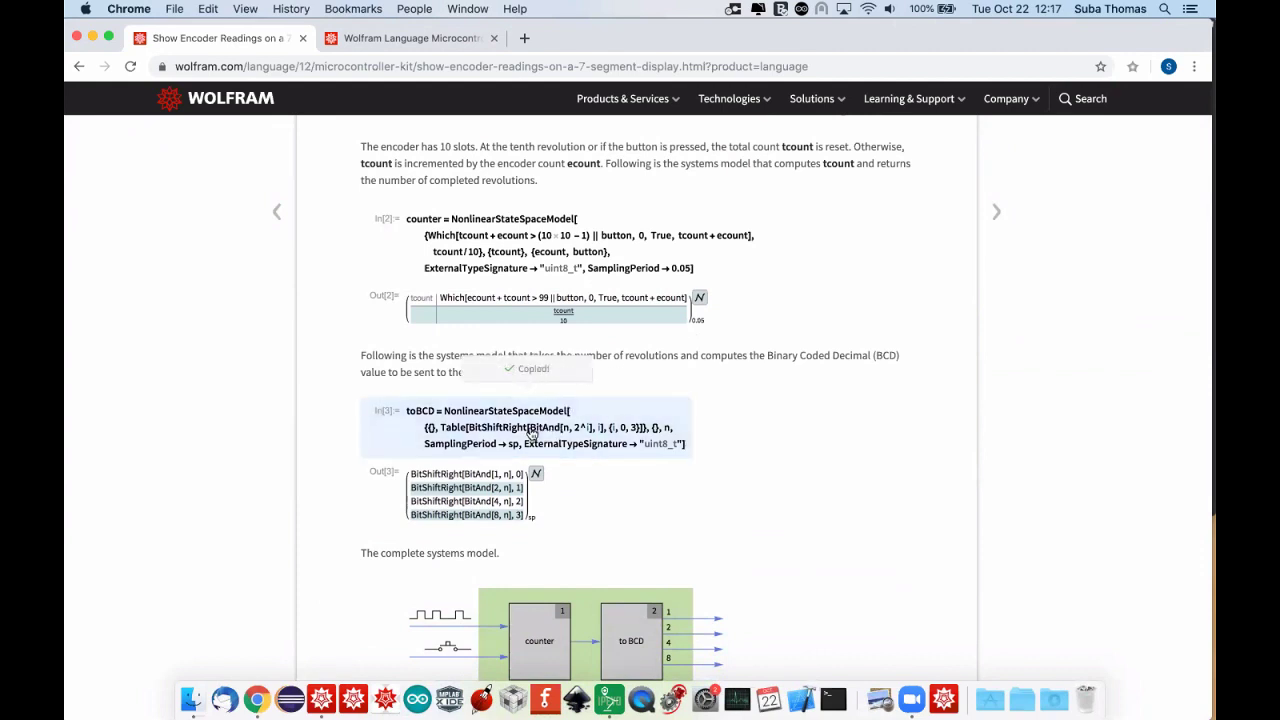
key(super+Tab)
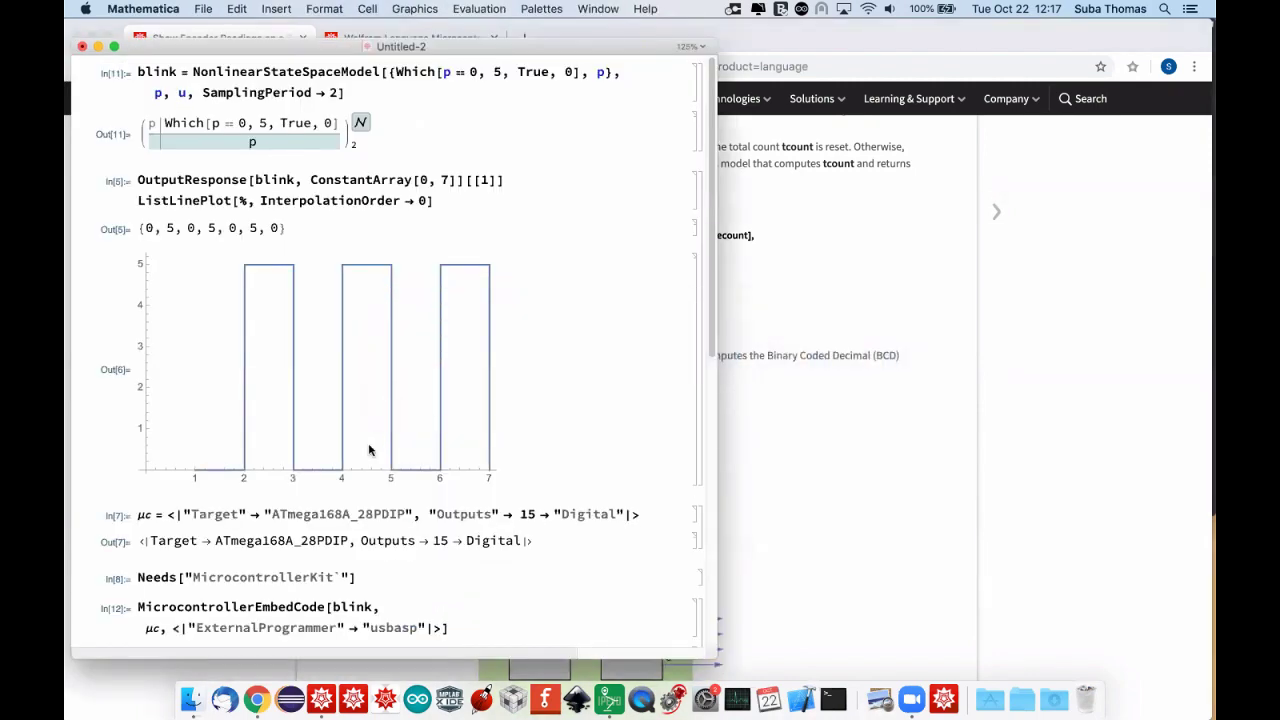
scroll(368, 443, down, 15)
text(toBCD = NonlinearStateSpaceModel[ {{}, Table[BitShiftRight[BitAnd[n, 2^i], i], {i, 0, 3}]}, {}, n, SamplingPeriod → sp, ExternalTypeSignature → "uint8_t"])
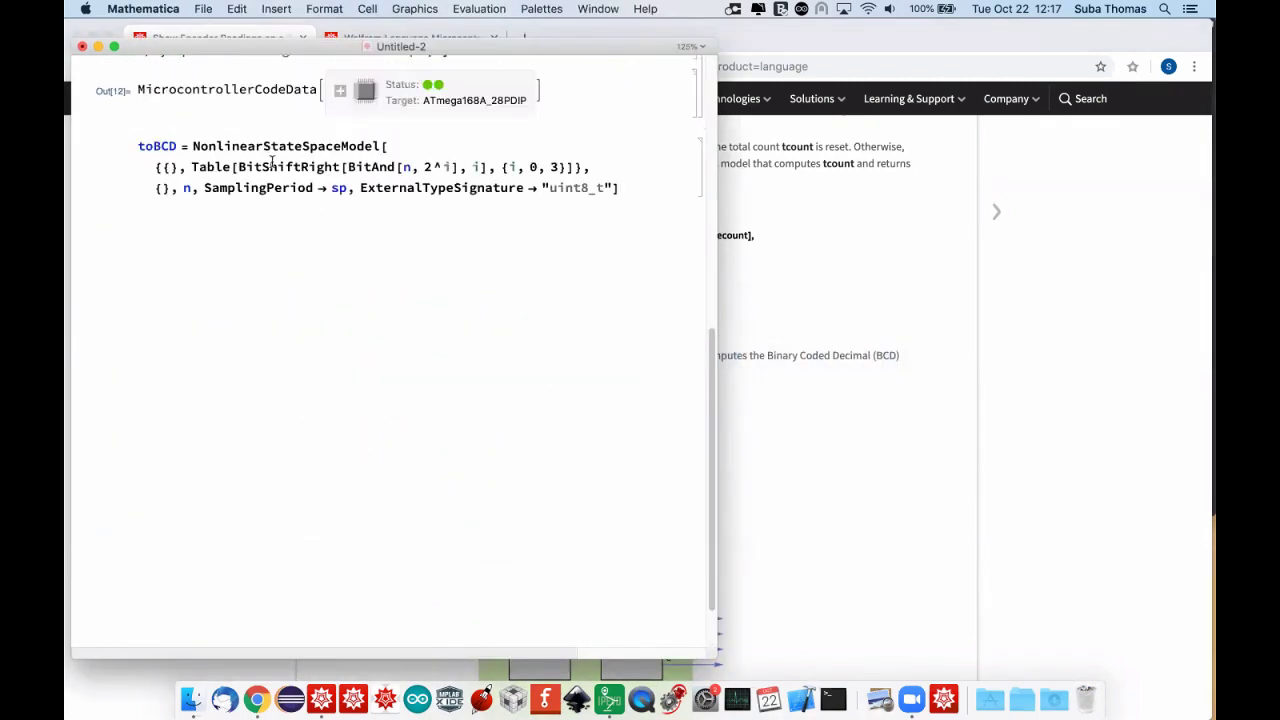
Copy the toBCD model's Table expression into a new cell, insert n-> before BitShiftRight, and evaluate it.
triple_click(200, 167)
key(super+c)
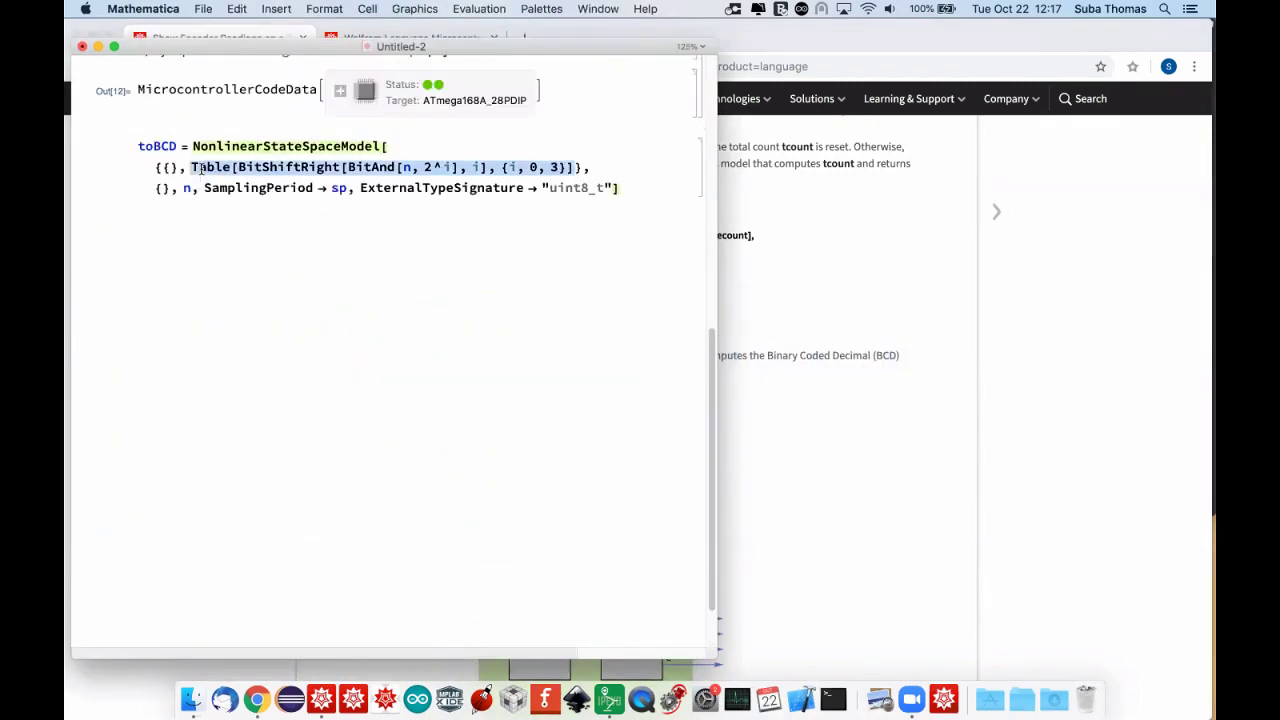
click(244, 238)
key(super+v)
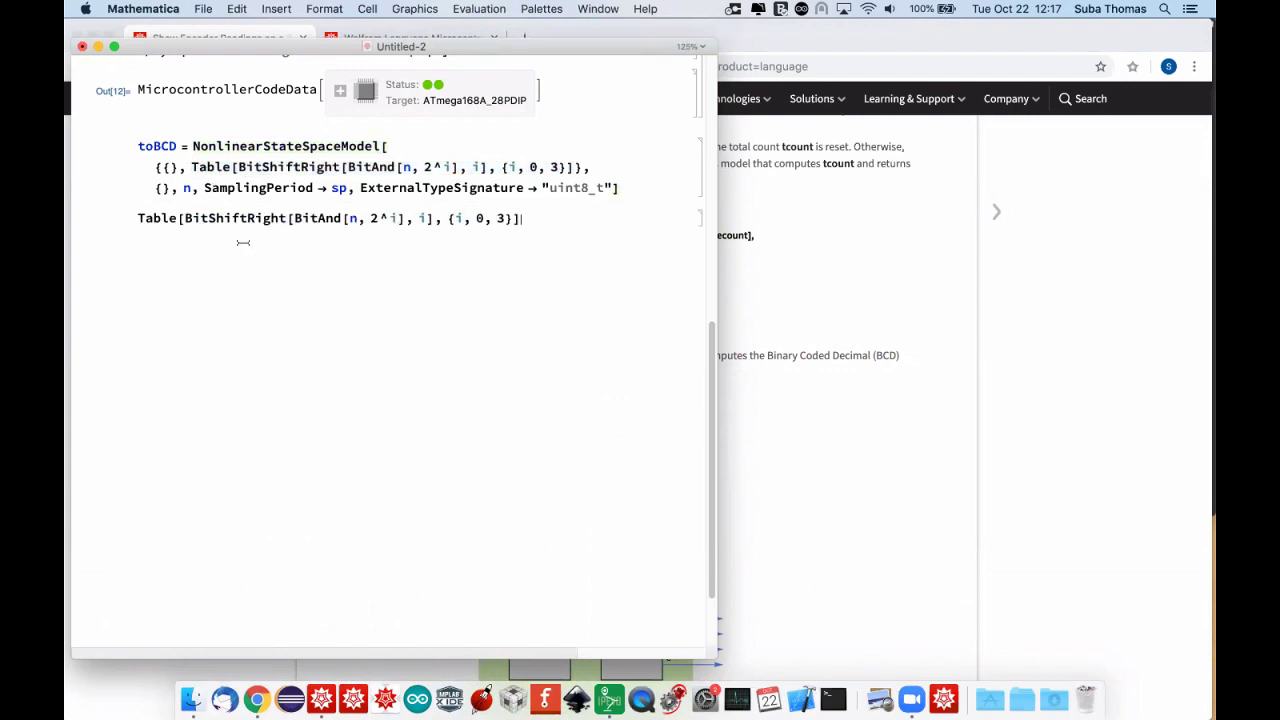
click(181, 218)
text(n->)
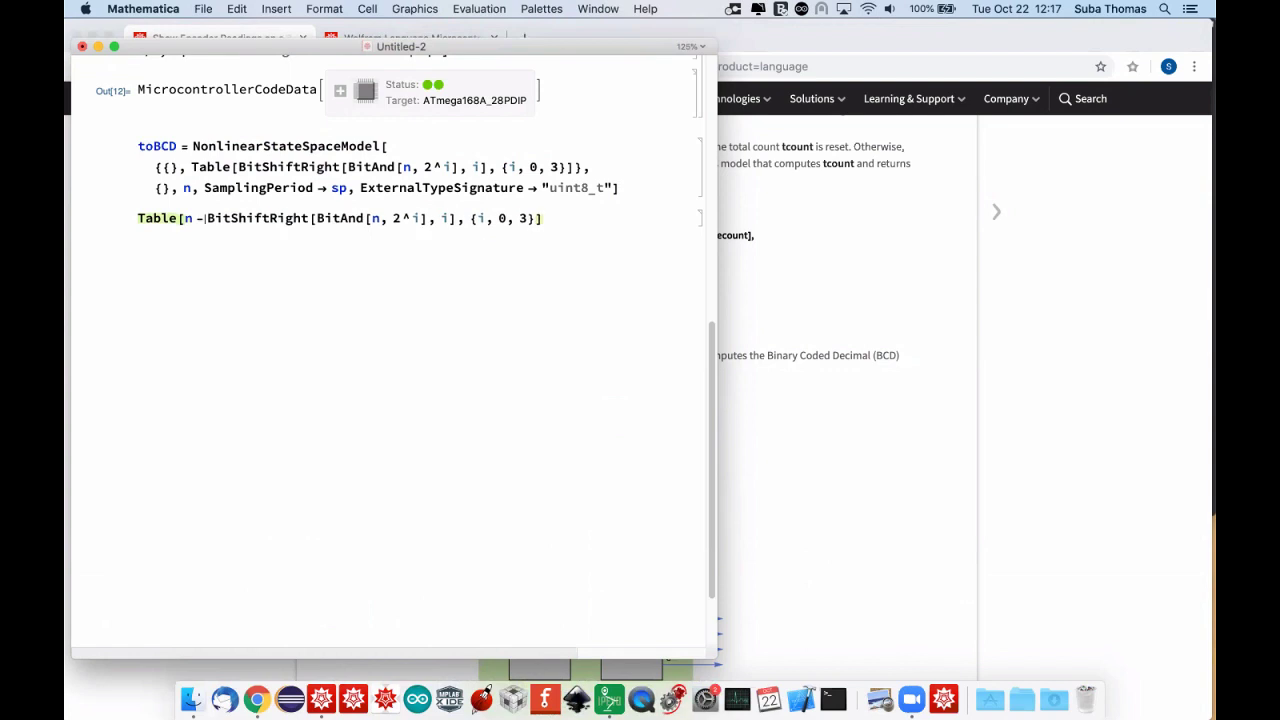
key(shift+Return)
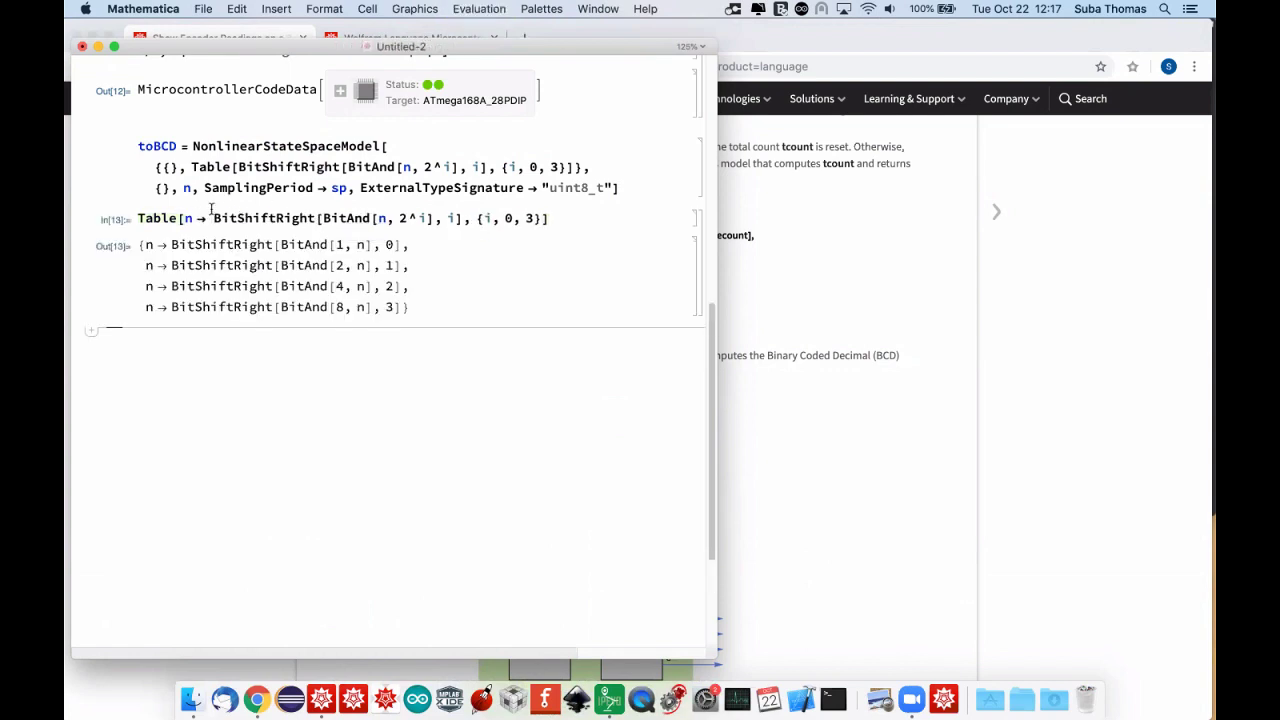
Wrap the expression in an outer Table with the iterator {n, 0, 9} and evaluate it.
click(139, 218)
text(Tab)
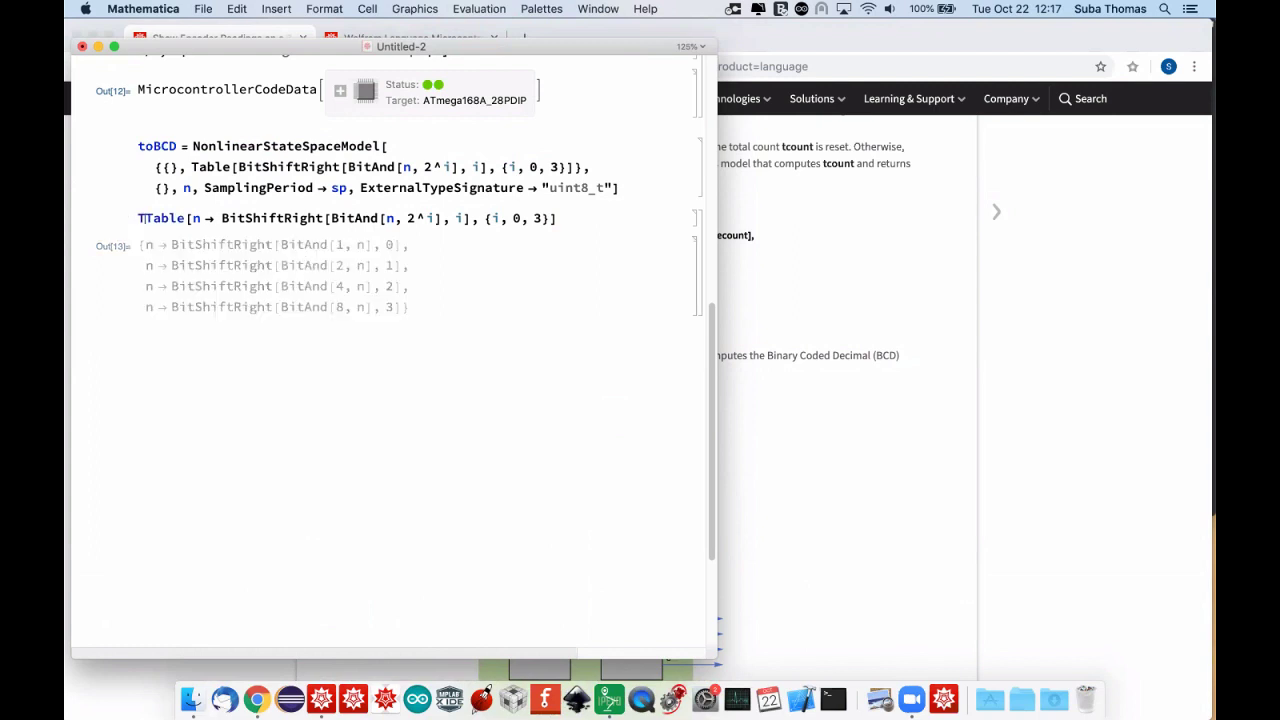
text(le[)
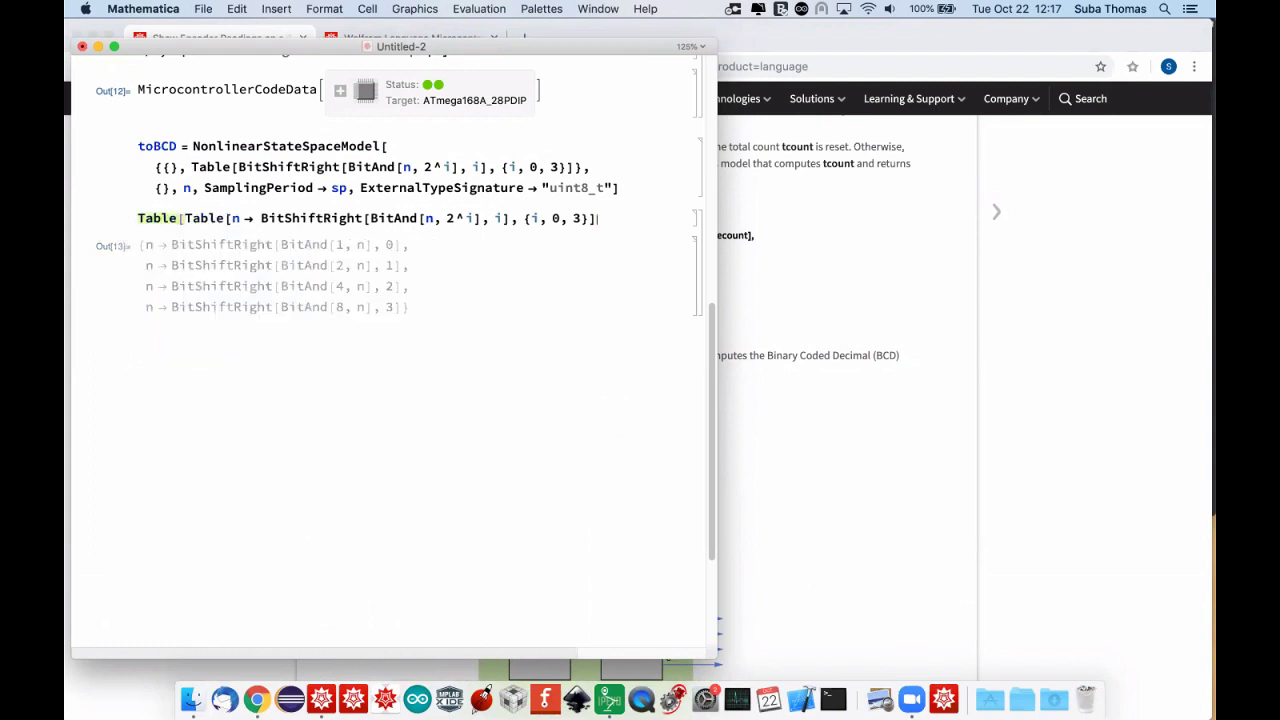
key(Return)
text({n,)
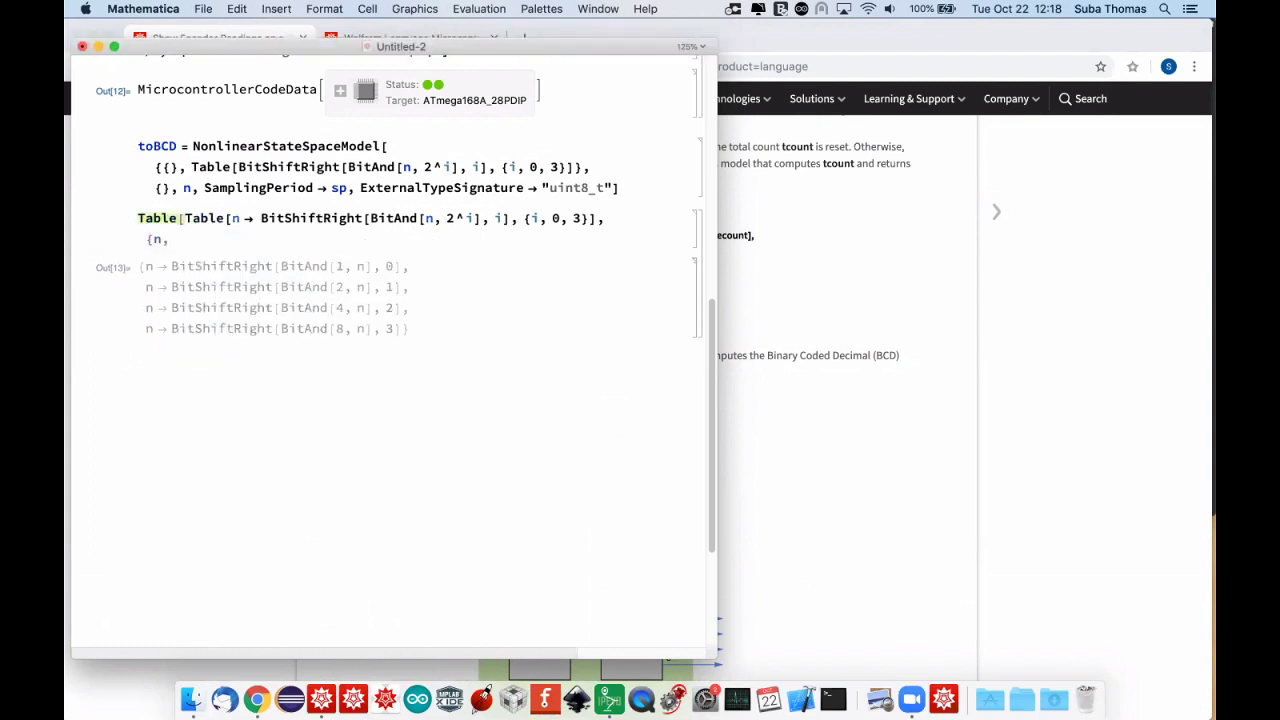
text( 0, 9}])
key(shift+Return)
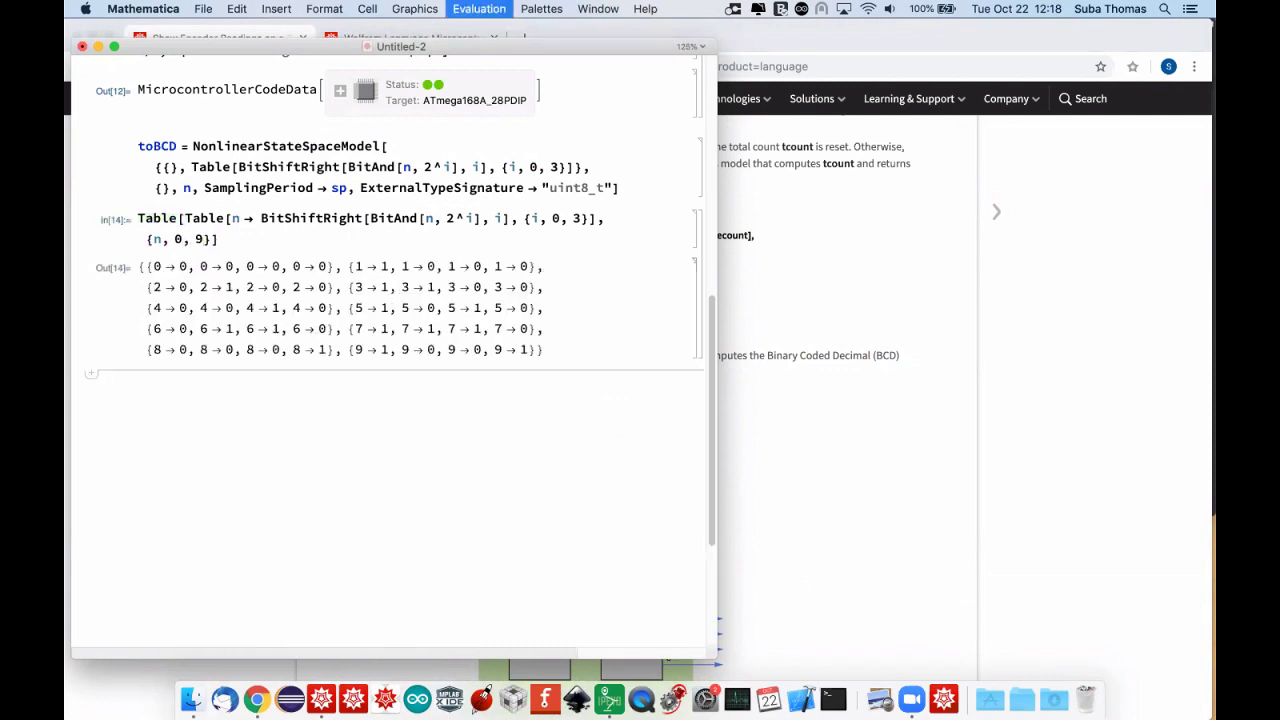
Move the n-> rule in front of the inner Table and re-evaluate the cell.
click(236, 218)
key(BackSpace)
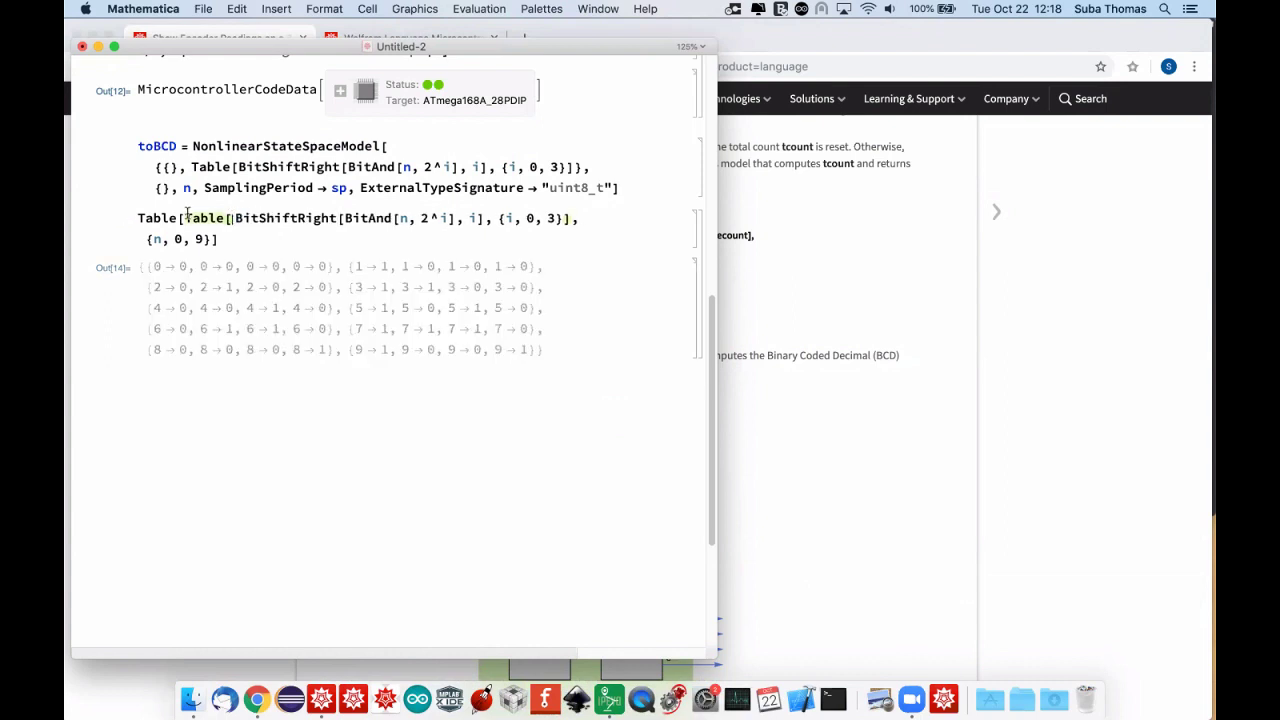
text(n->)
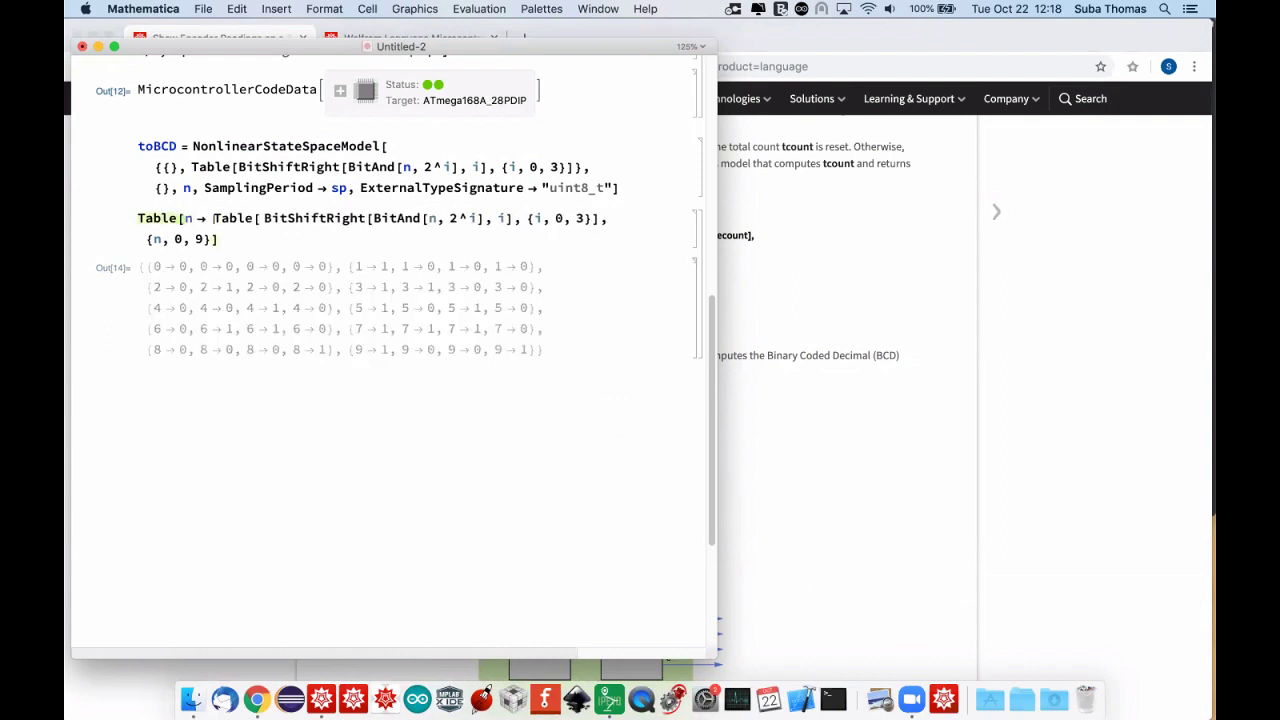
key(shift+Return)
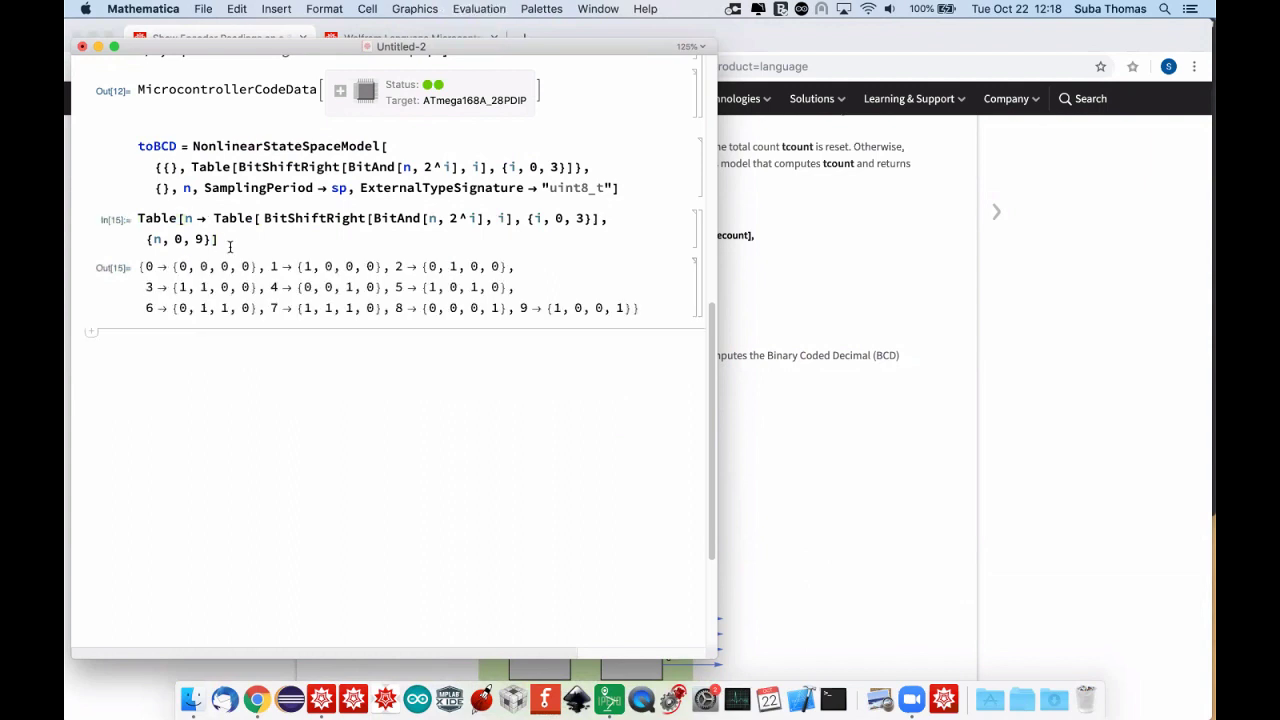
Append // TableForm to the nested Table expression and re-evaluate the cell.
click(226, 242)
text(//)
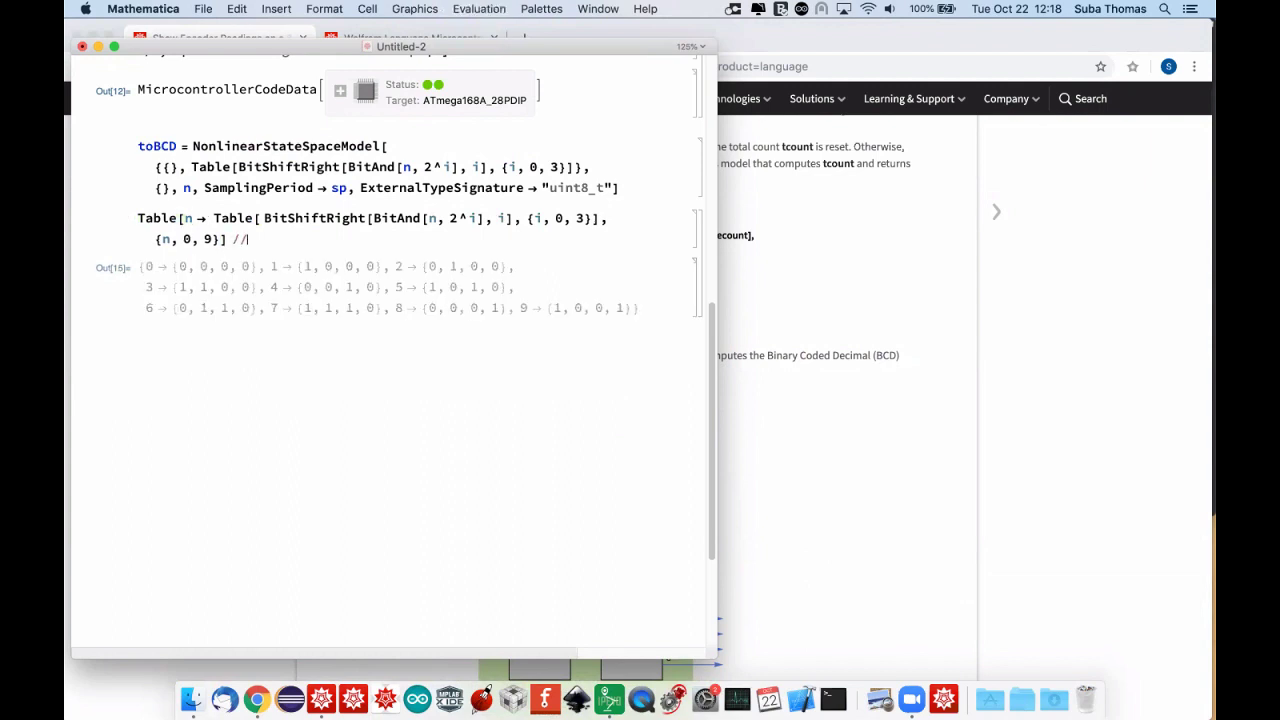
text( TableForm)
key(shift+Return)
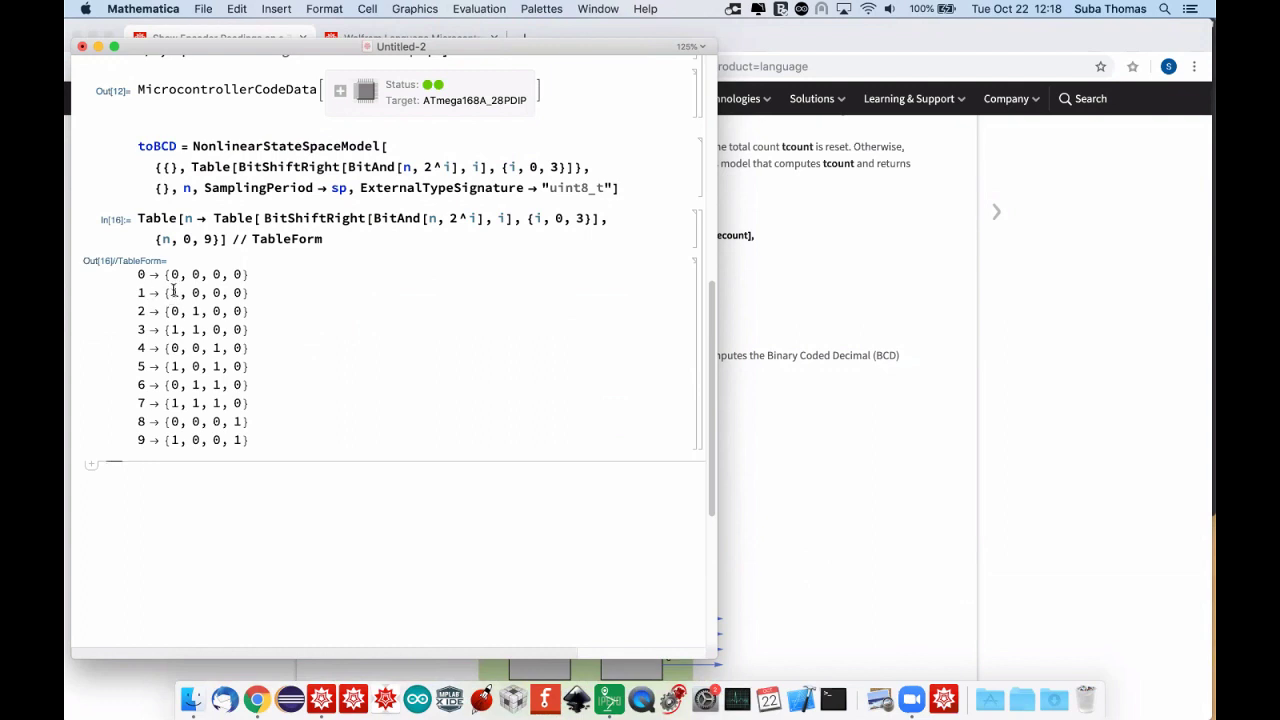
Apply Reverse@ to the inner Table to flip the bit order, and re-evaluate the cell.
click(213, 216)
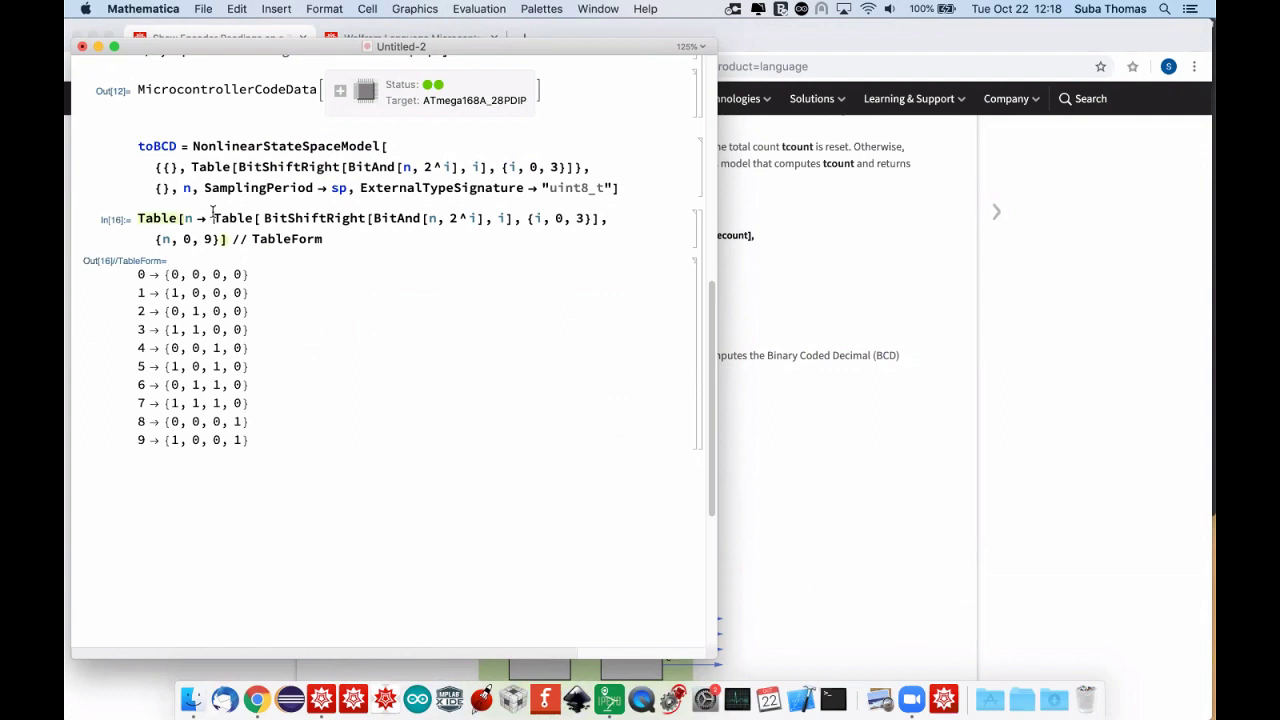
text(Reverse)
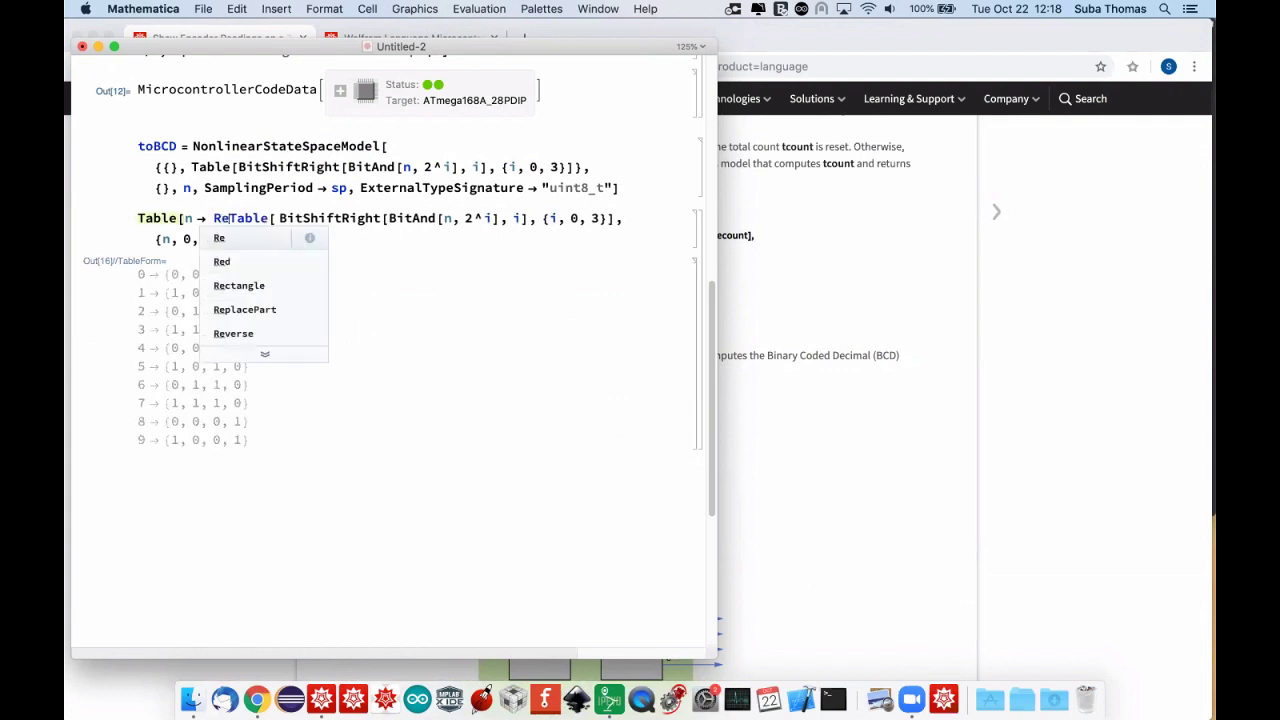
text(@)
key(shift+Return)
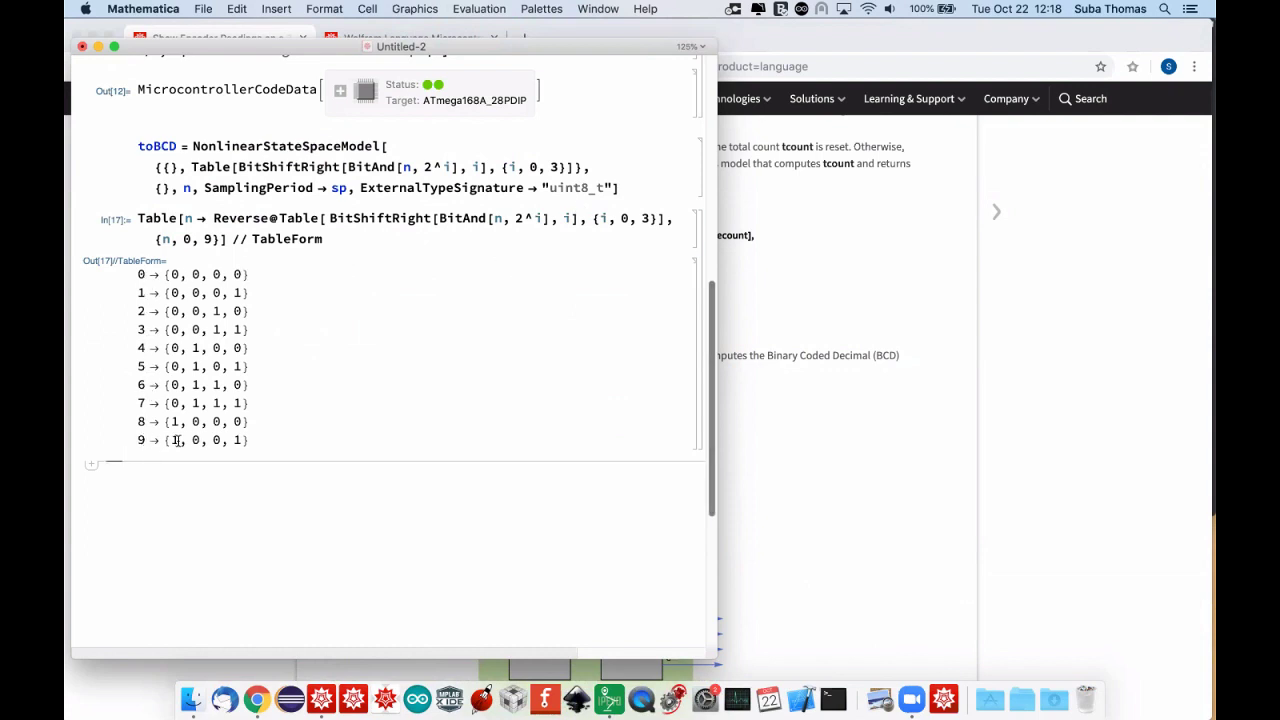
Switch back to Chrome and examine the complete systems model and the encoder and button input definitions.
click(868, 275)
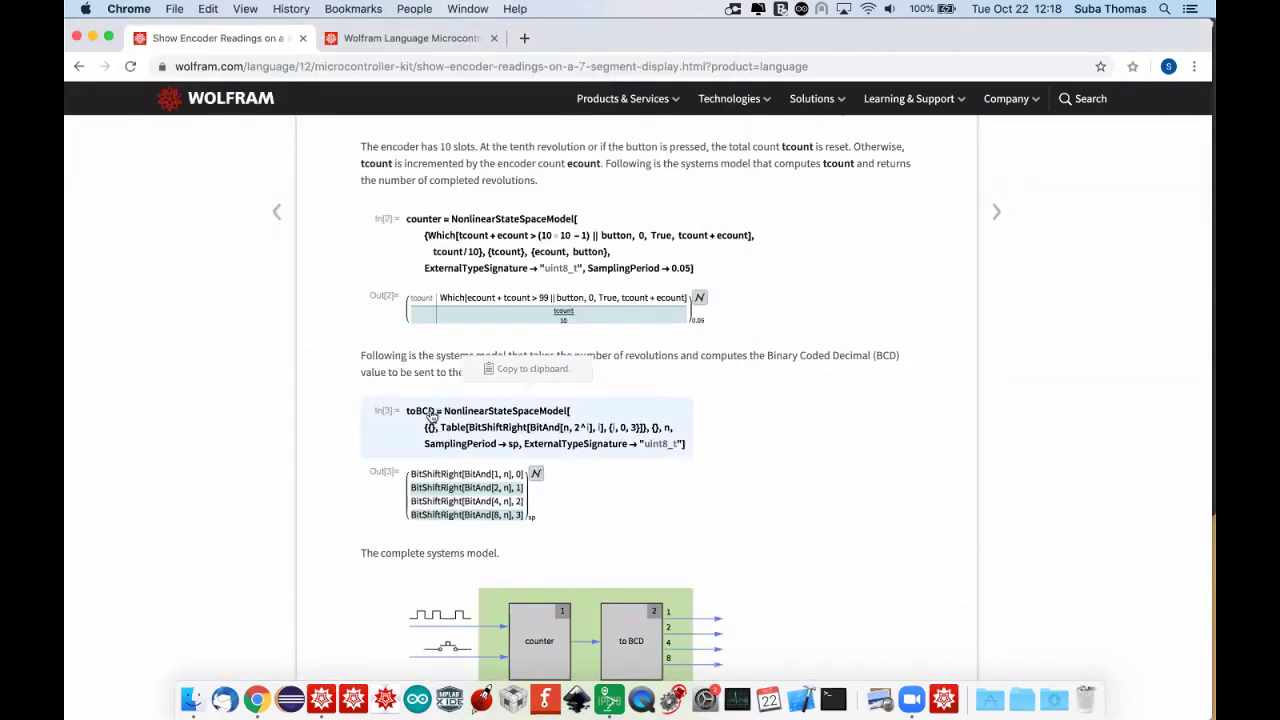
scroll(556, 430, down, 2)
scroll(556, 430, down, 5)
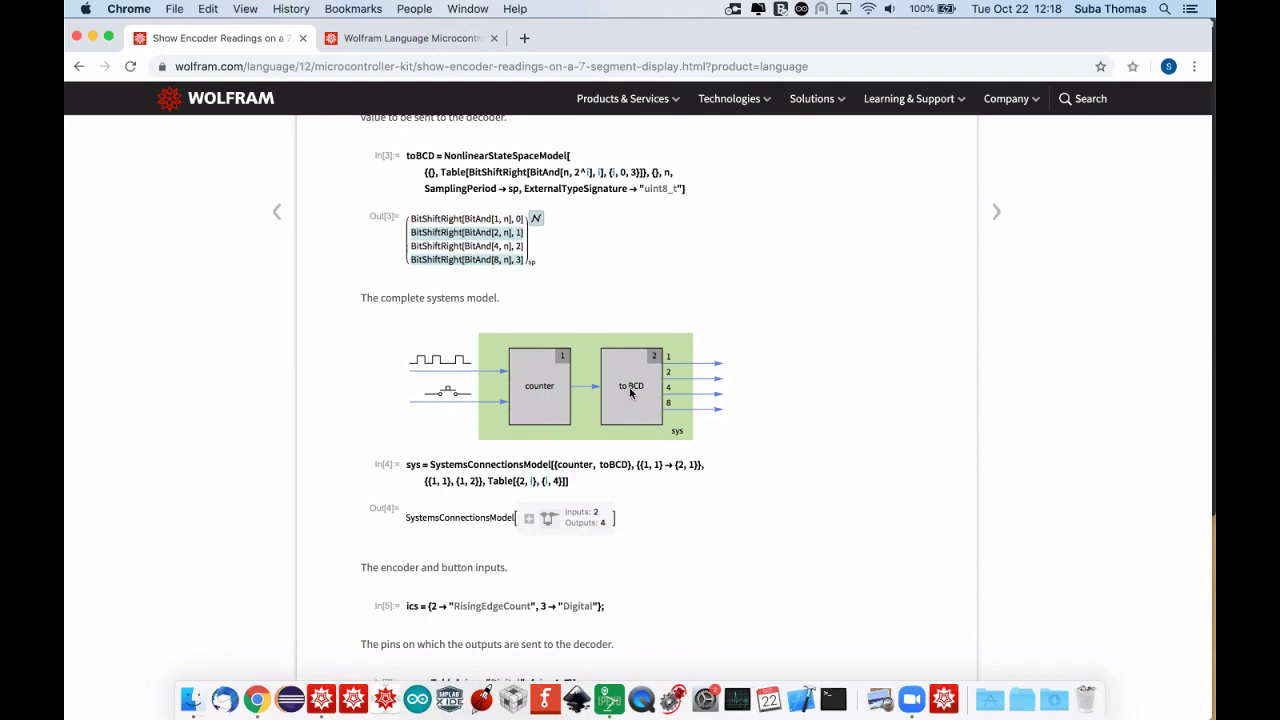
mouse_move(466, 470)
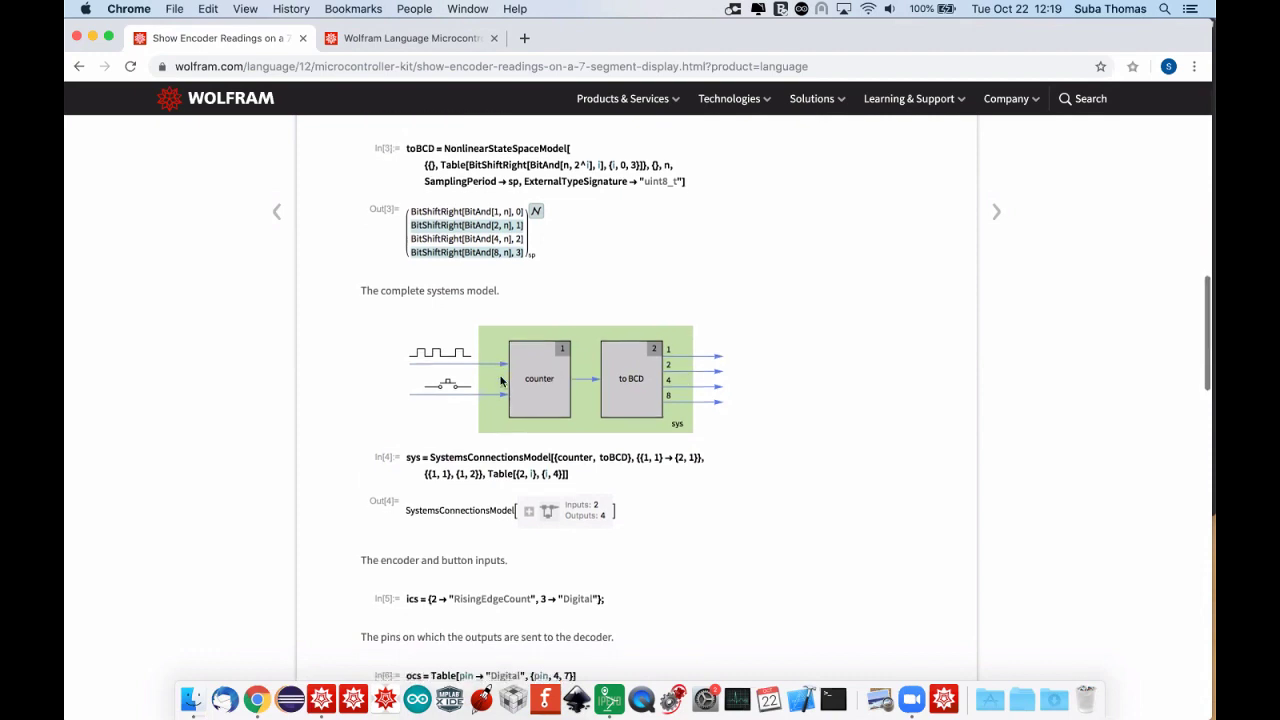
scroll(500, 372, down, 3)
mouse_move(447, 519)
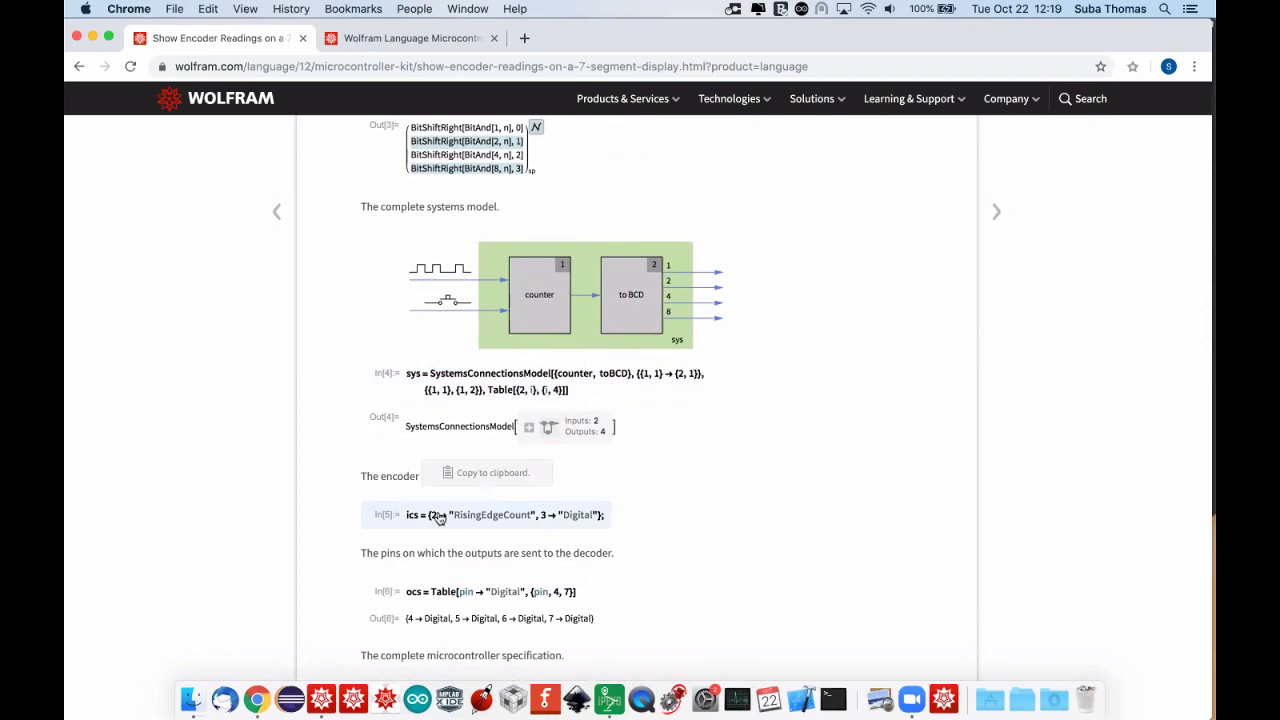
Examine the encoder example's wiring diagram against its input pins, decoder output pins, microcontroller specification and deployment code.
scroll(544, 474, up, 20)
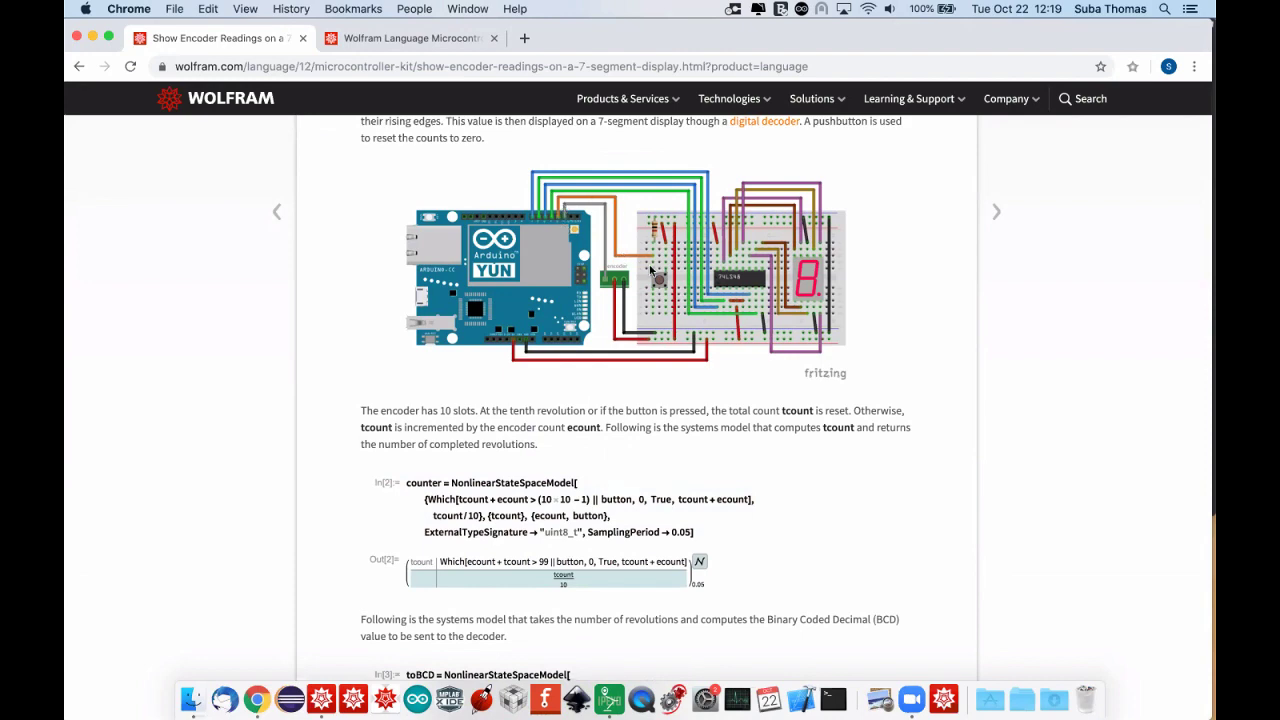
scroll(635, 320, down, 1)
scroll(635, 318, down, 10)
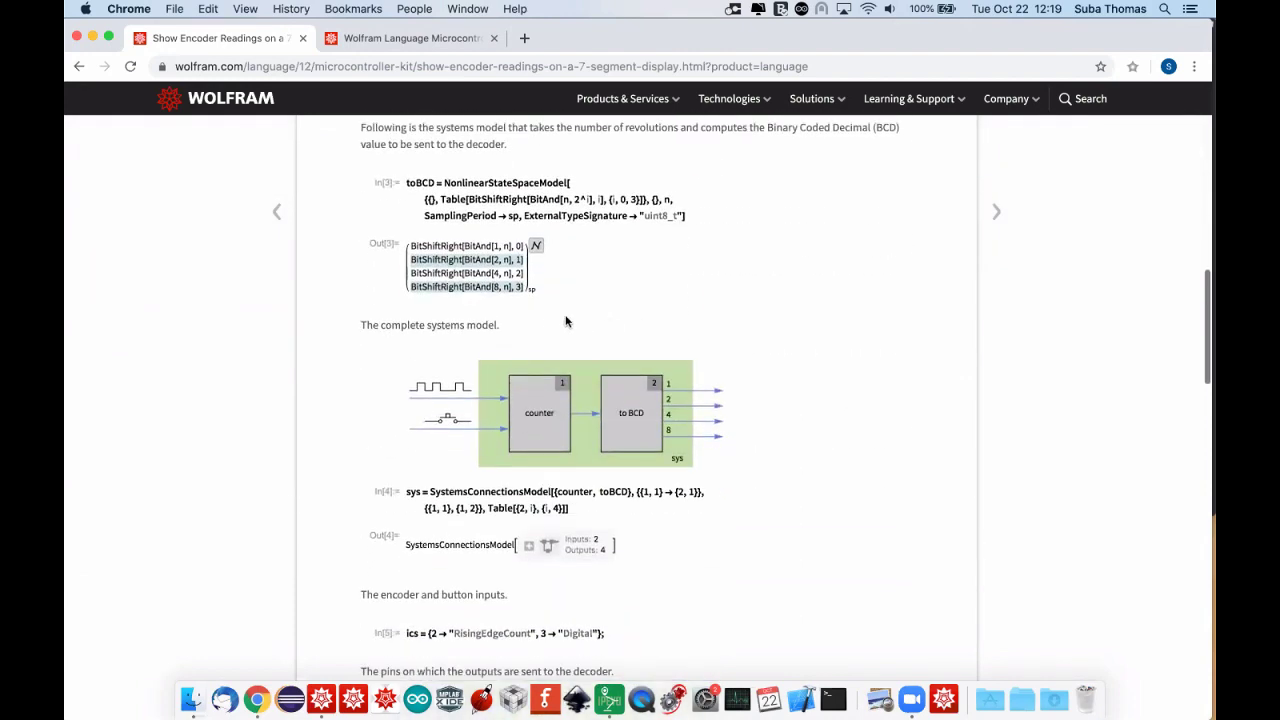
scroll(542, 322, down, 4)
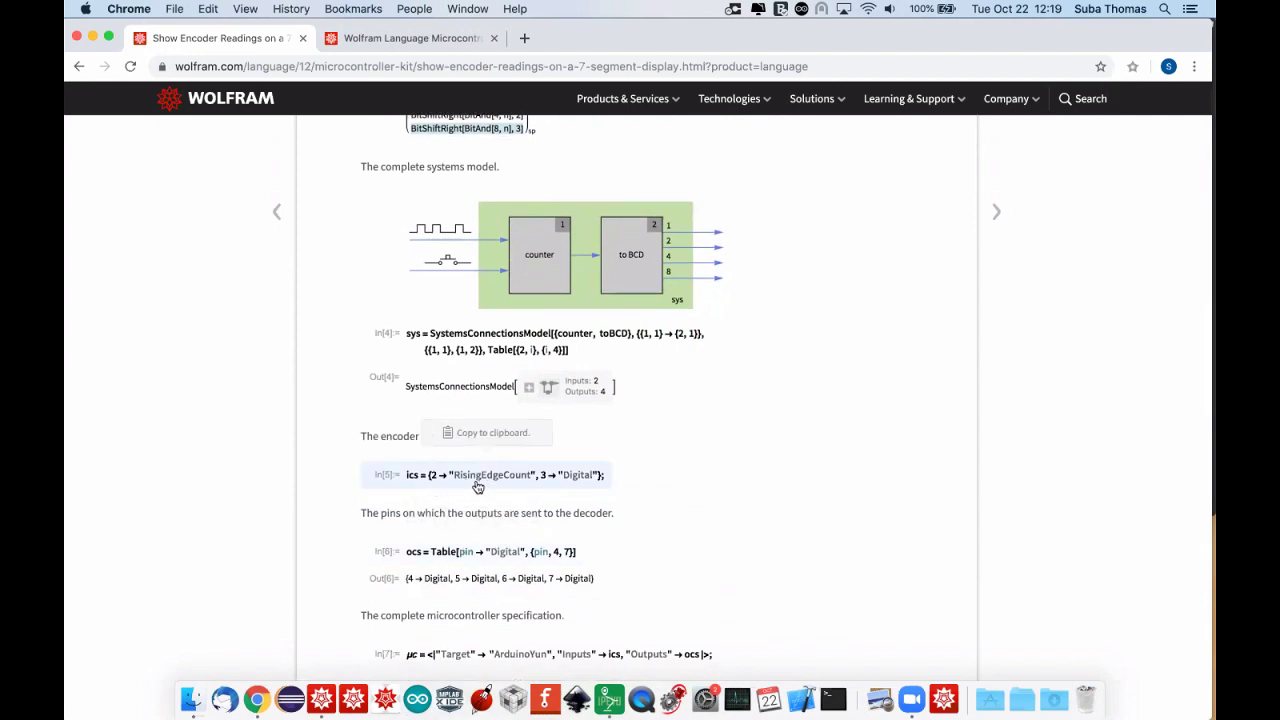
scroll(478, 487, down, 2)
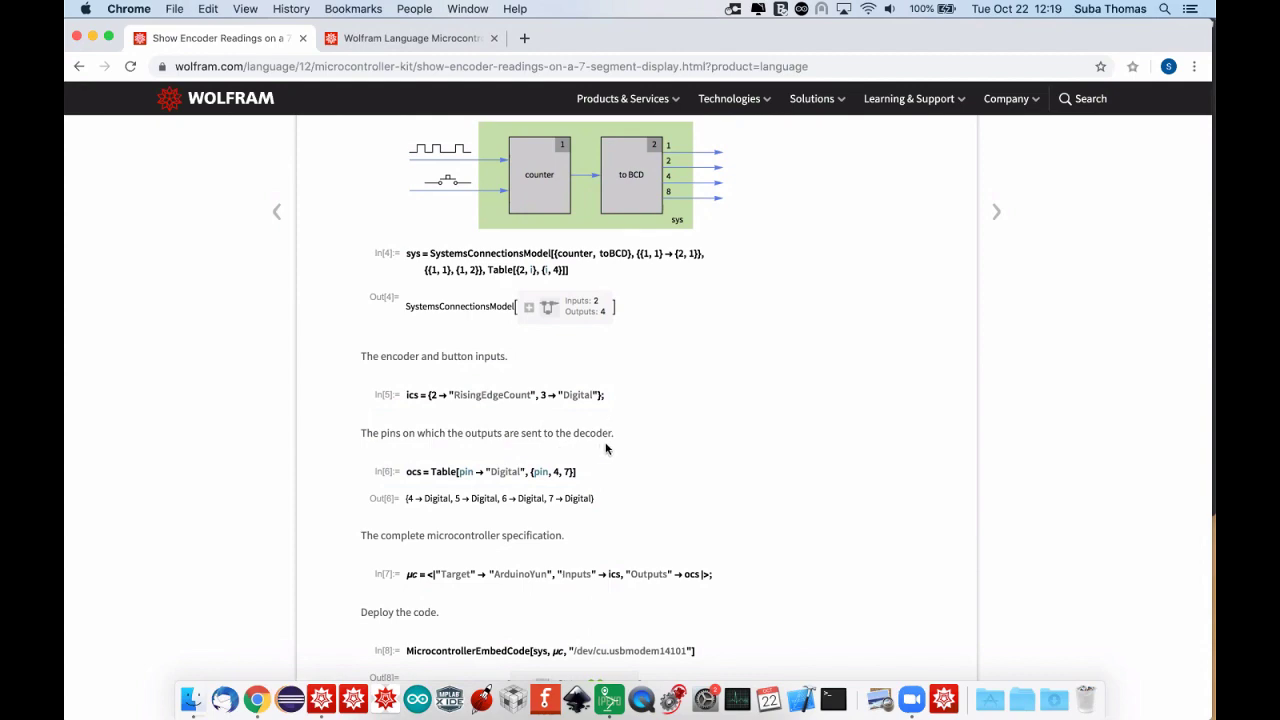
scroll(632, 436, up, 10)
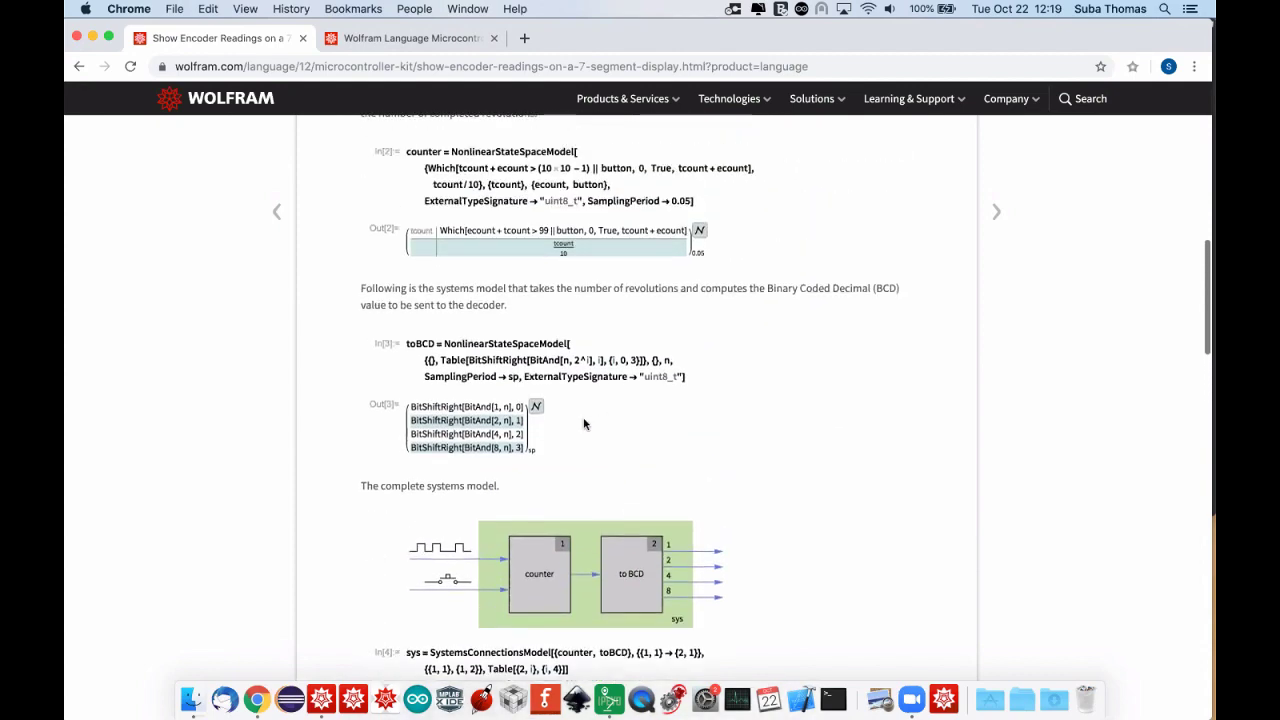
scroll(583, 417, up, 9)
scroll(584, 424, up, 2)
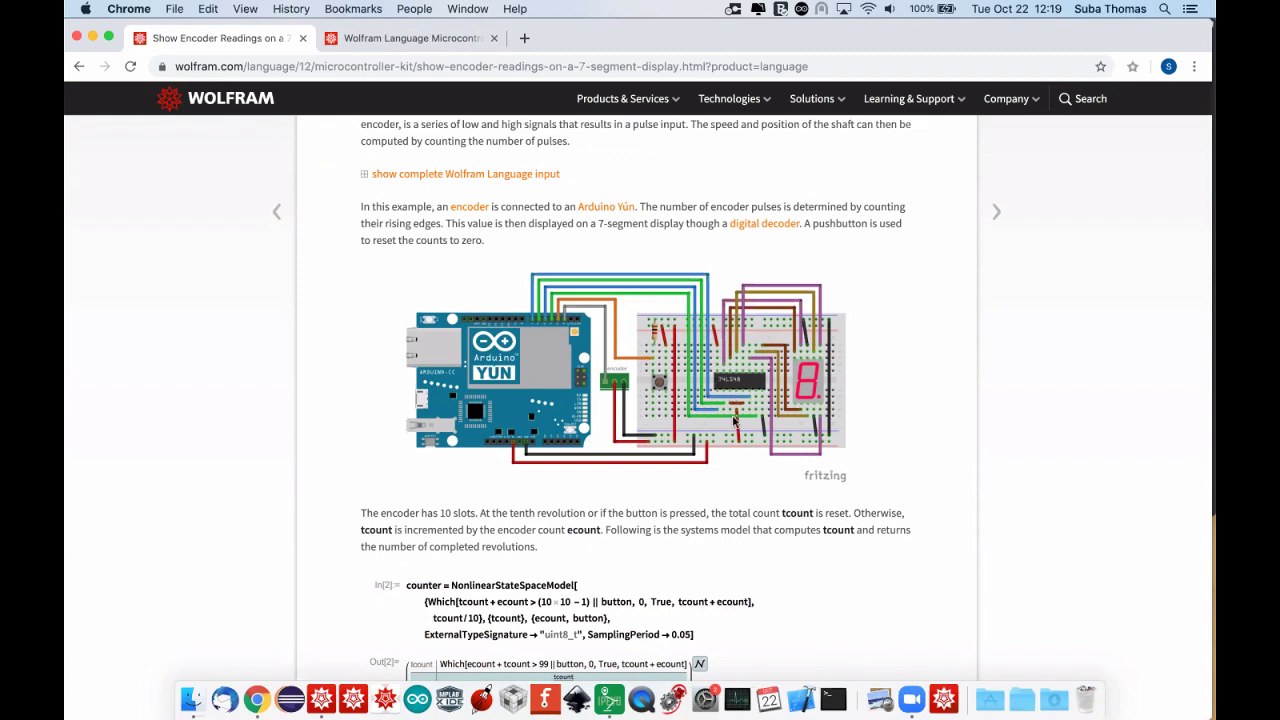
scroll(733, 421, down, 15)
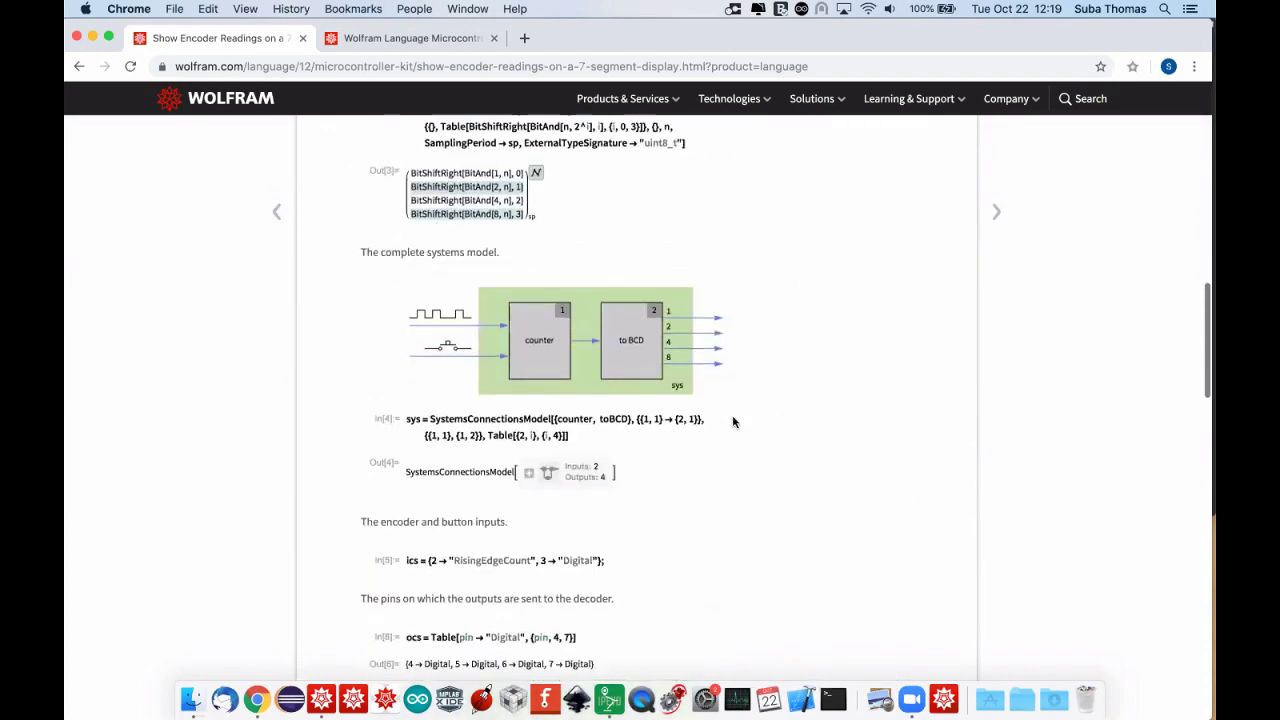
scroll(733, 421, down, 1)
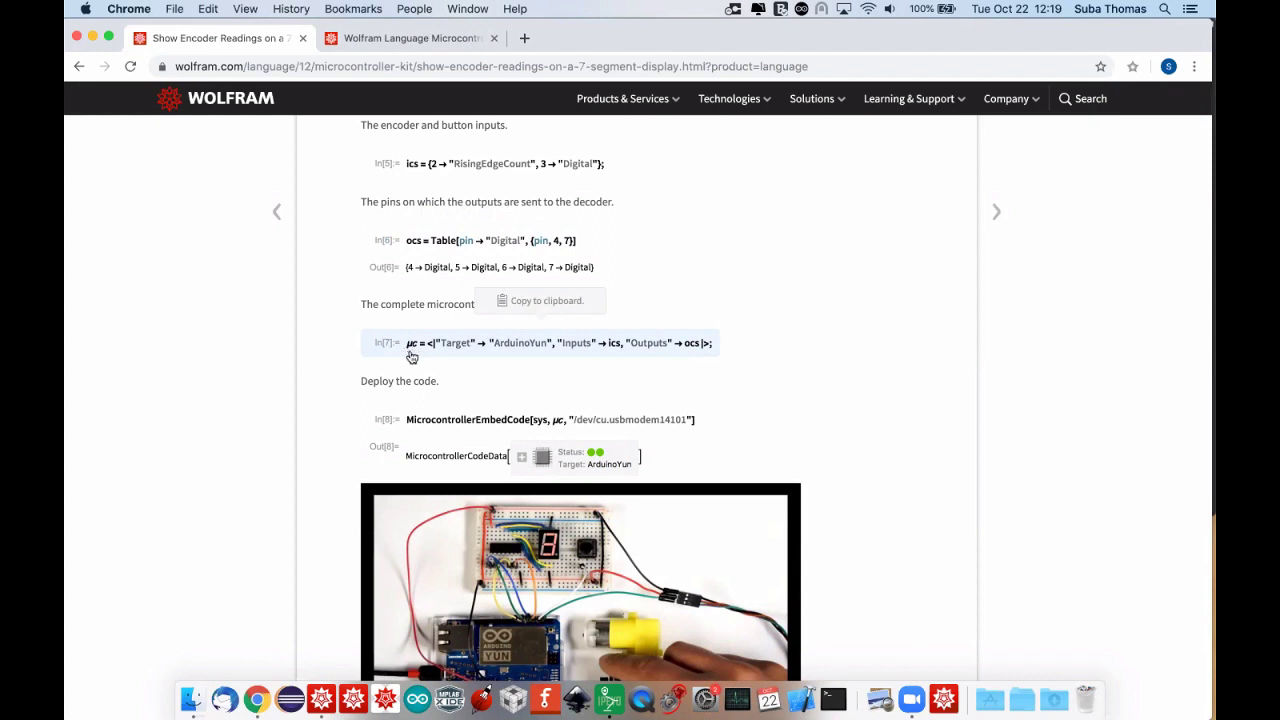
scroll(460, 352, down, 3)
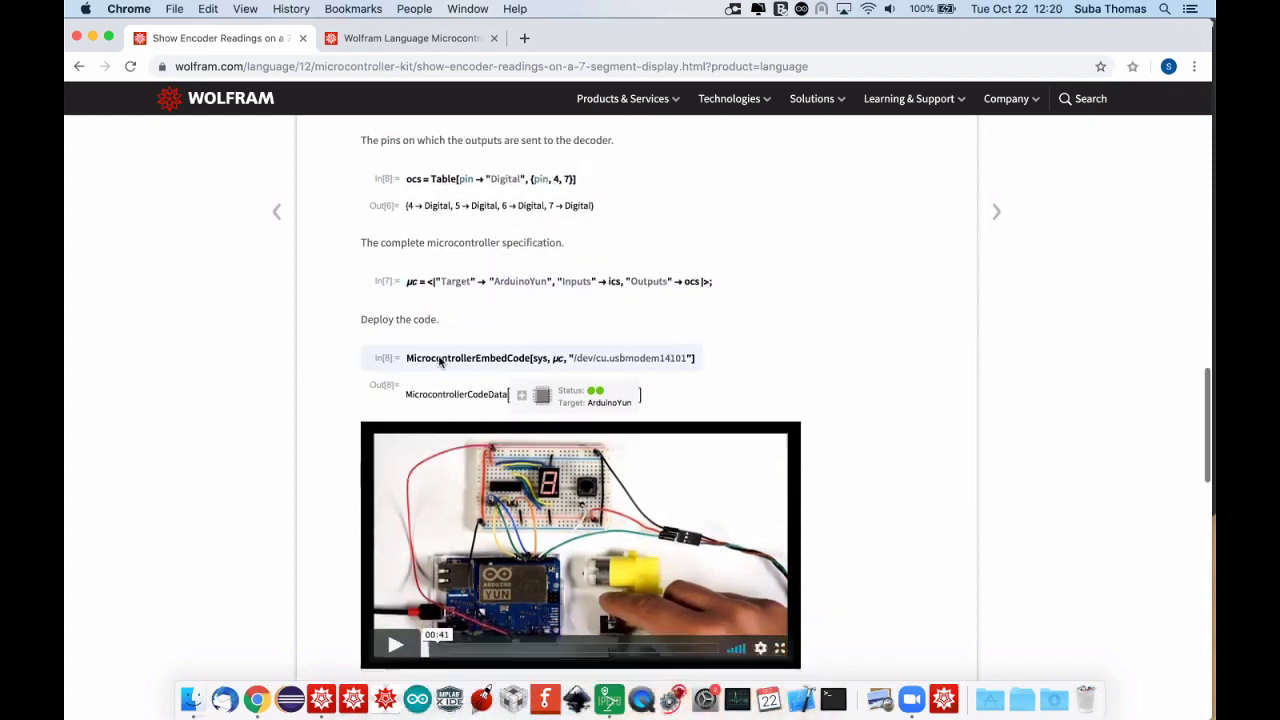
Play the demonstration video at the end of the encoder example.
scroll(488, 346, down, 3)
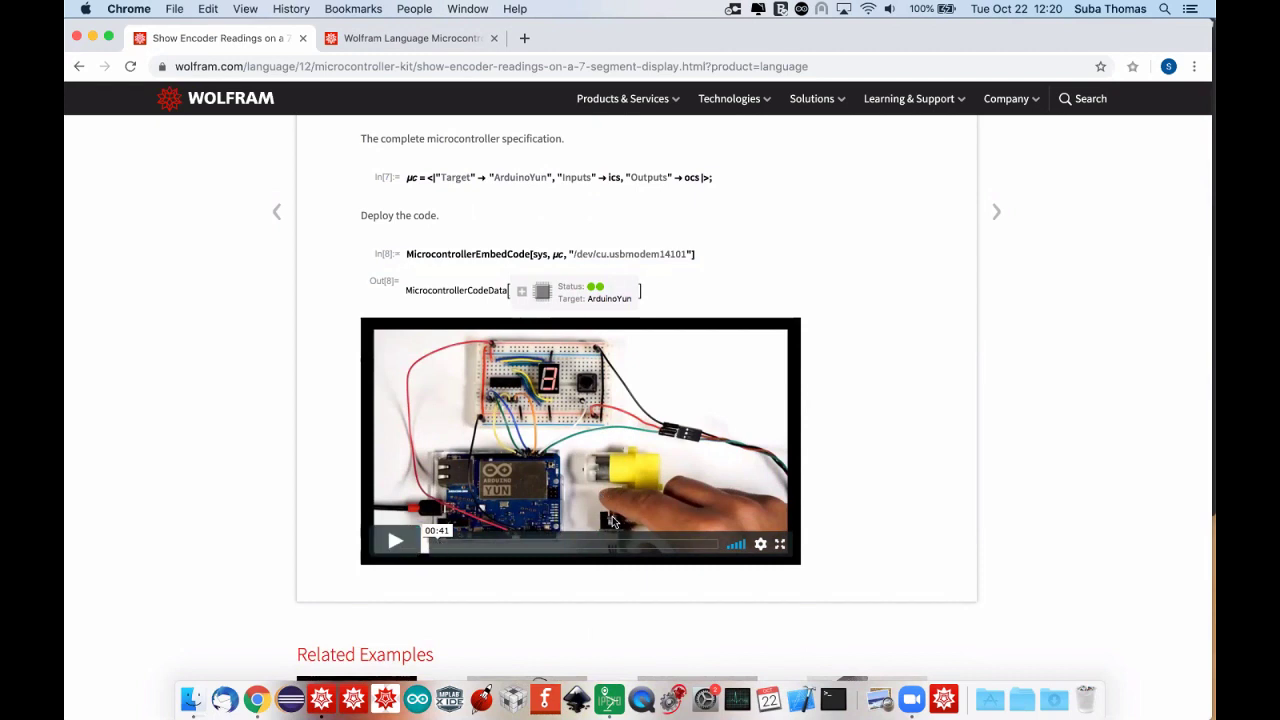
click(405, 542)
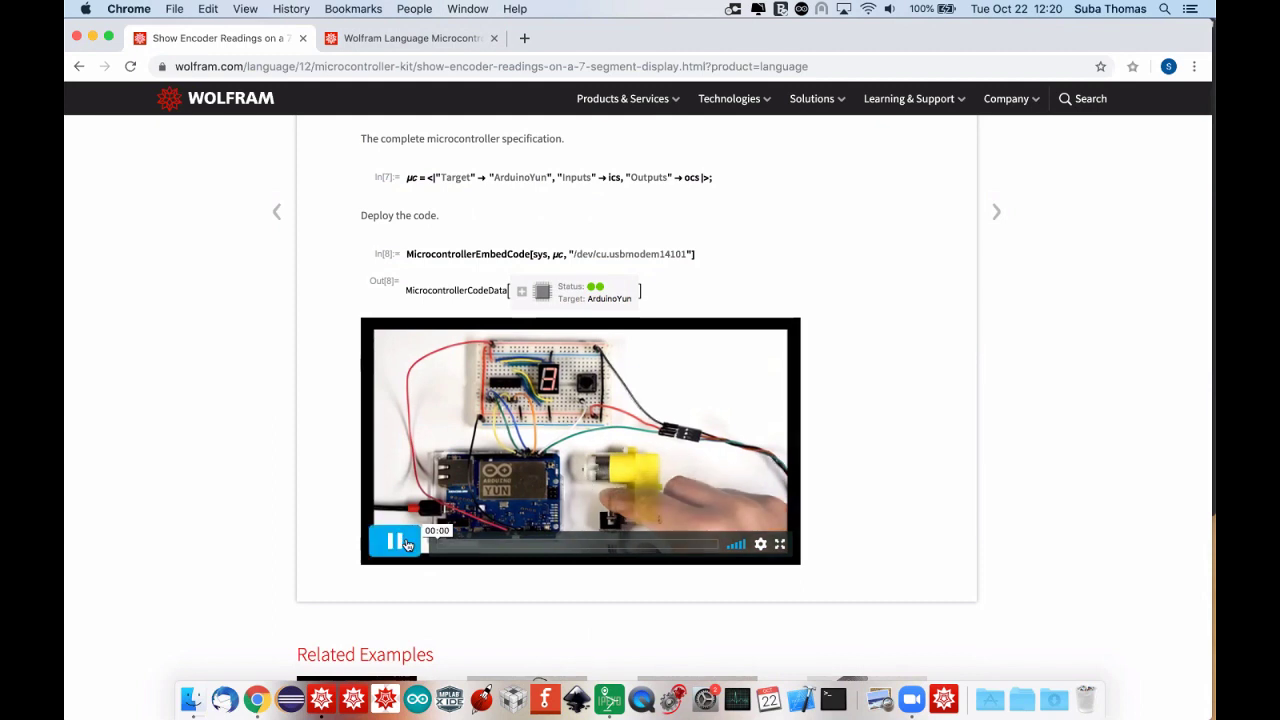
scroll(260, 527, down, 2)
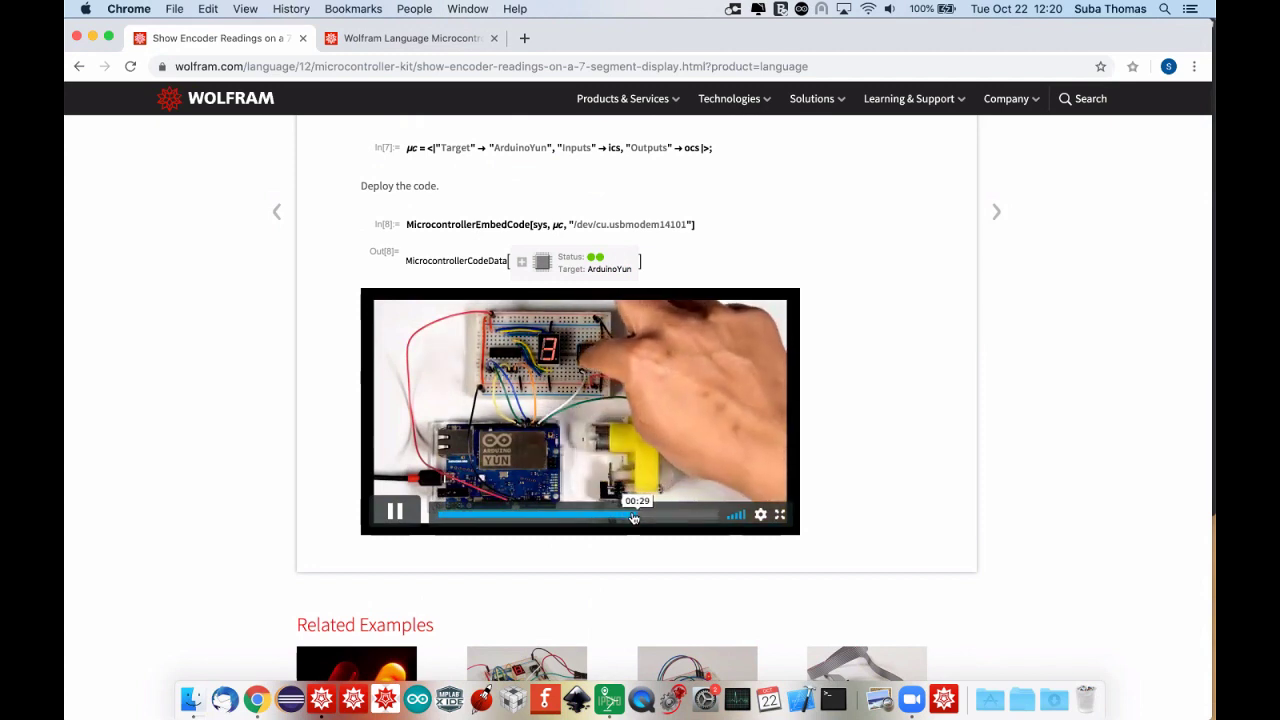
click(700, 430)
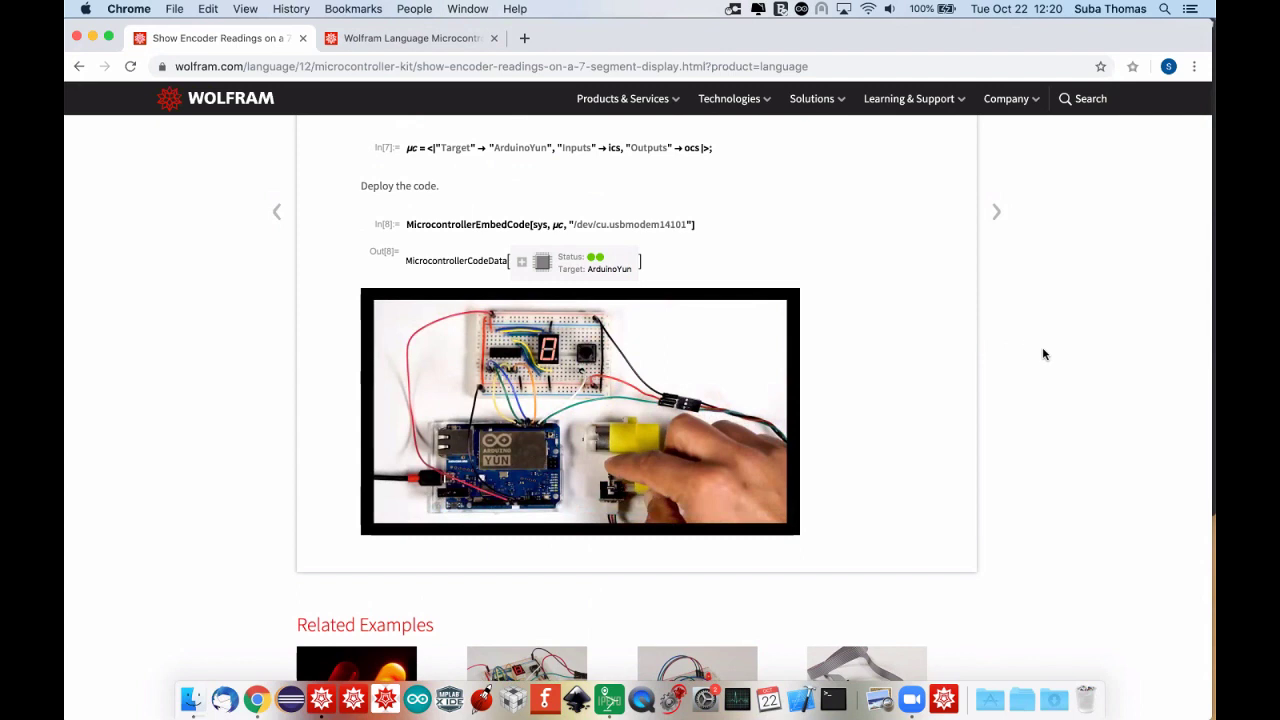
Open the related example "Adjust the Color and Brightness of an RGB LED".
scroll(1074, 346, down, 3)
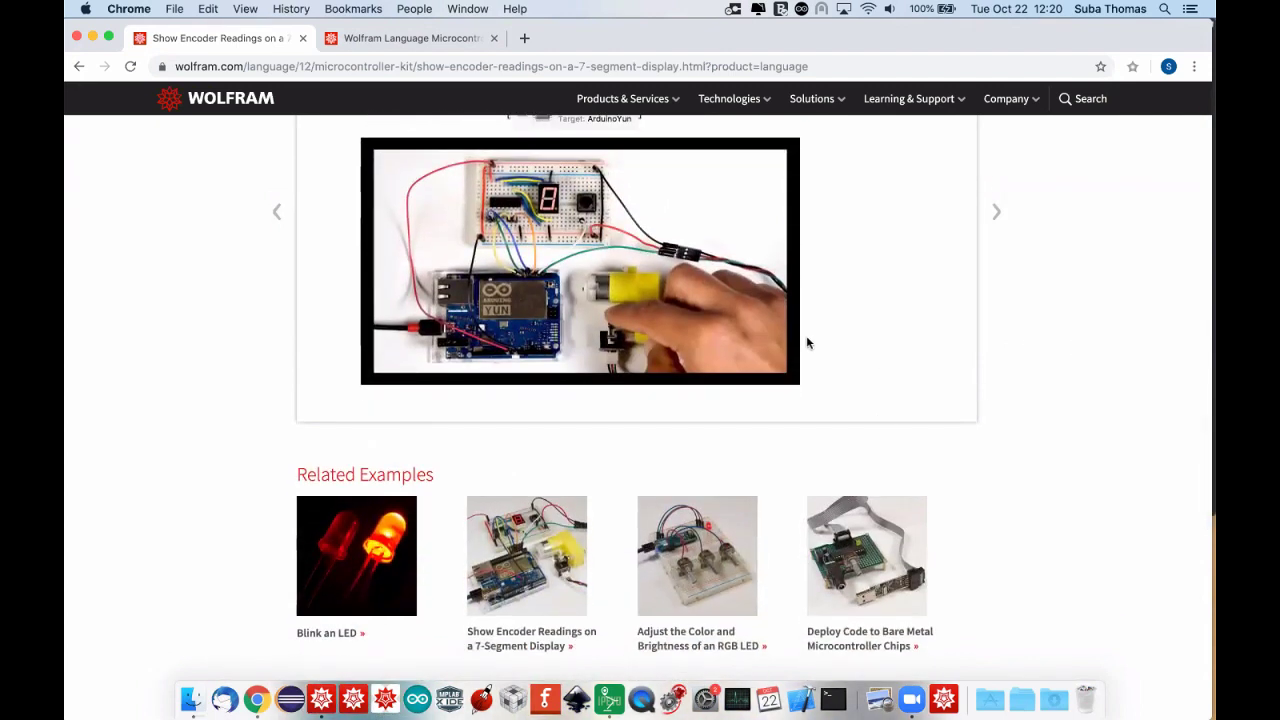
scroll(806, 343, up, 1)
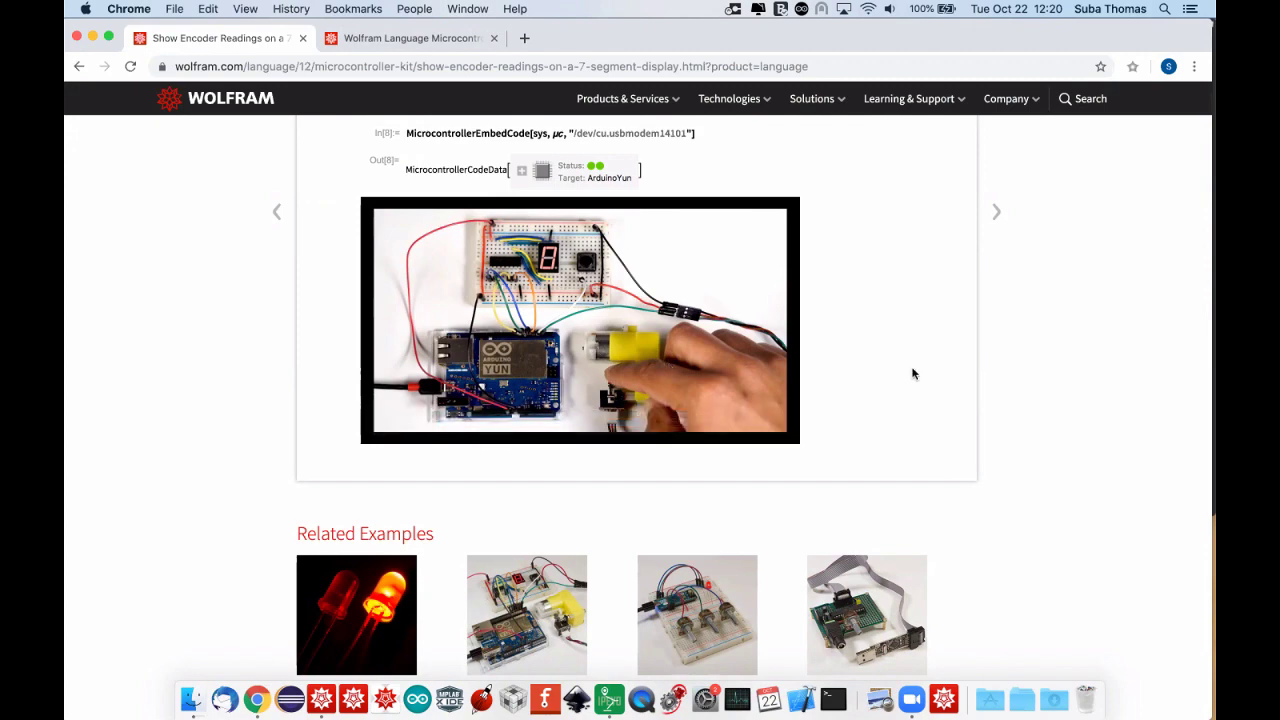
scroll(840, 417, down, 2)
click(726, 499)
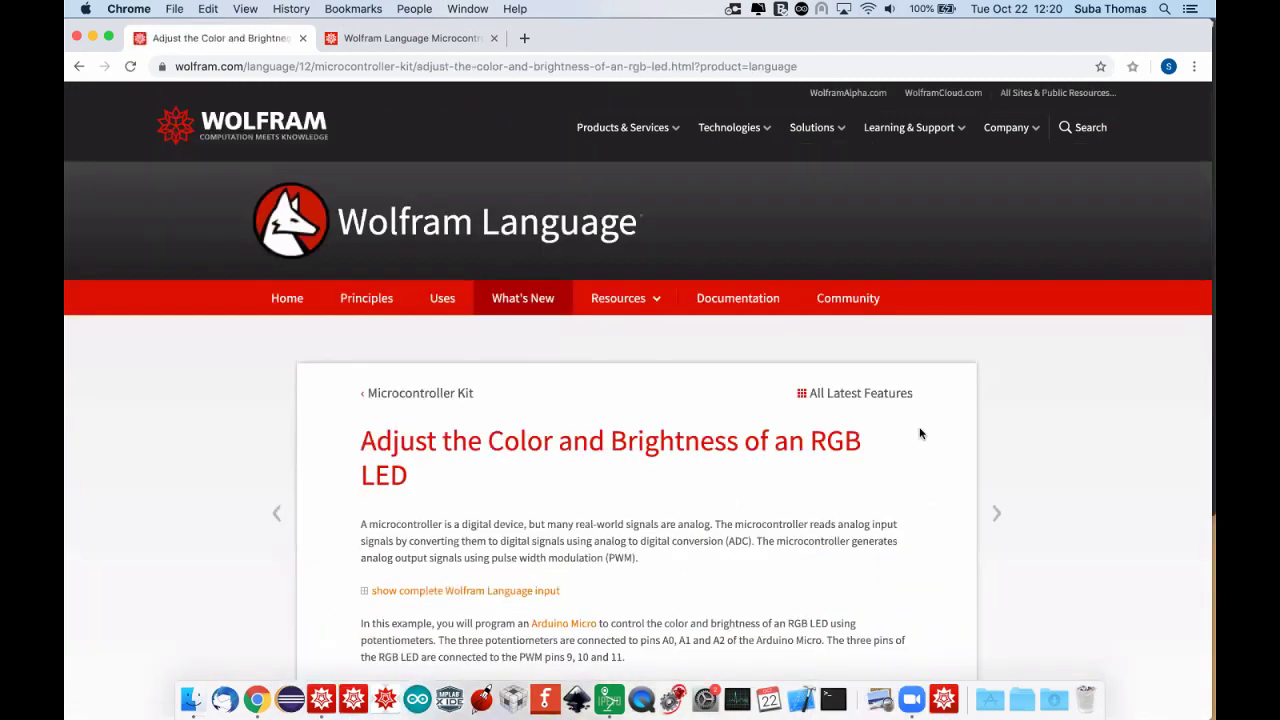
Examine the RGB LED example's breadboard wiring, systems model, analog inputs and outputs, microcontroller specification and connection port.
scroll(920, 432, down, 5)
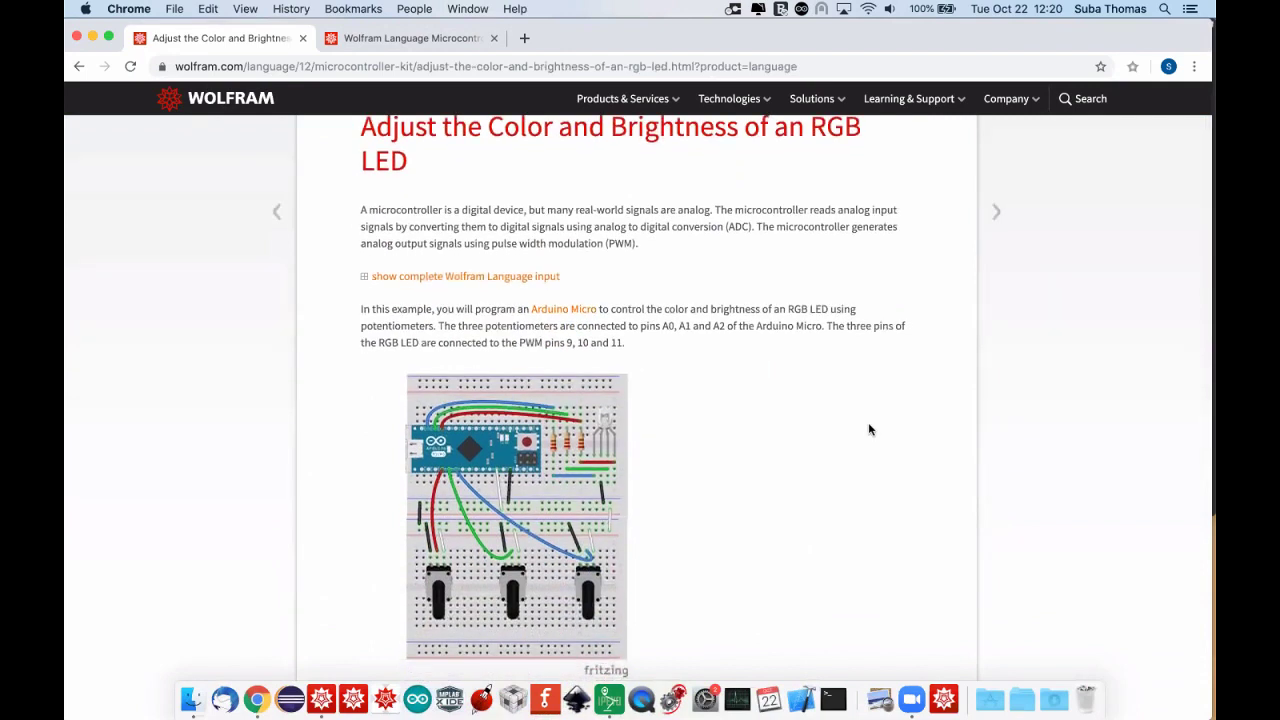
scroll(753, 441, down, 2)
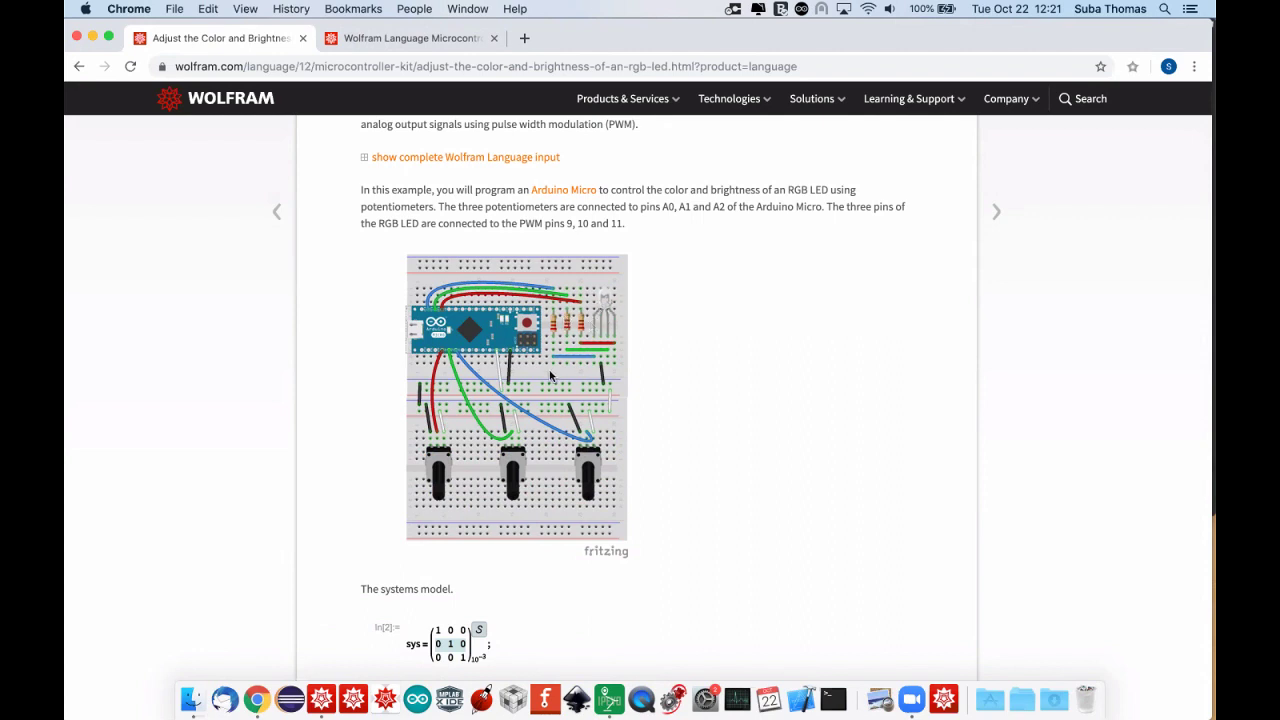
scroll(553, 377, down, 5)
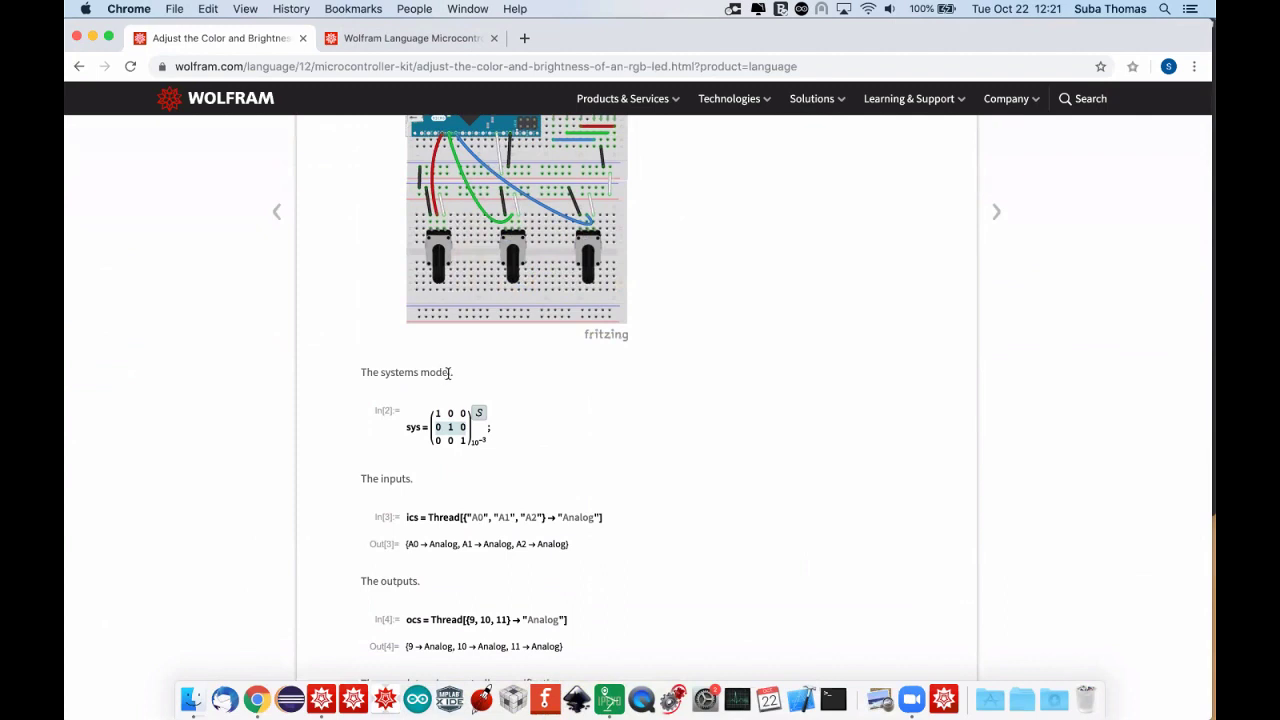
mouse_move(458, 408)
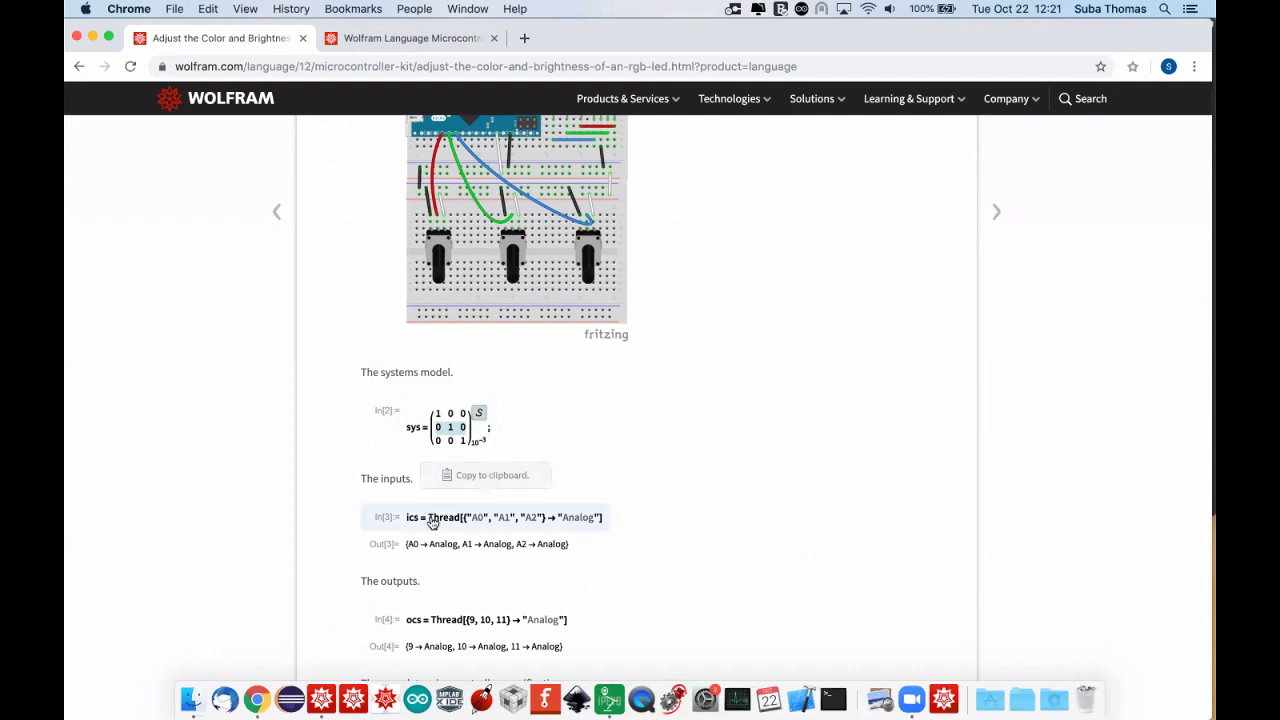
scroll(472, 495, up, 1)
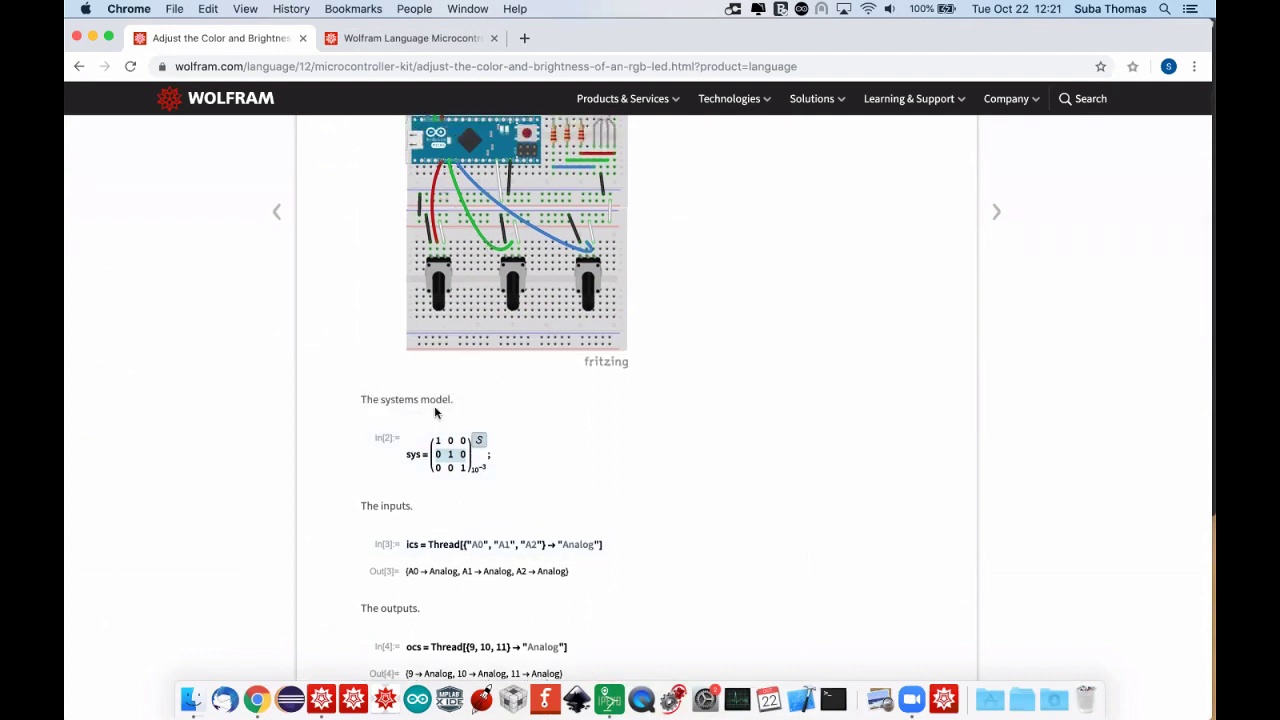
scroll(294, 524, down, 1)
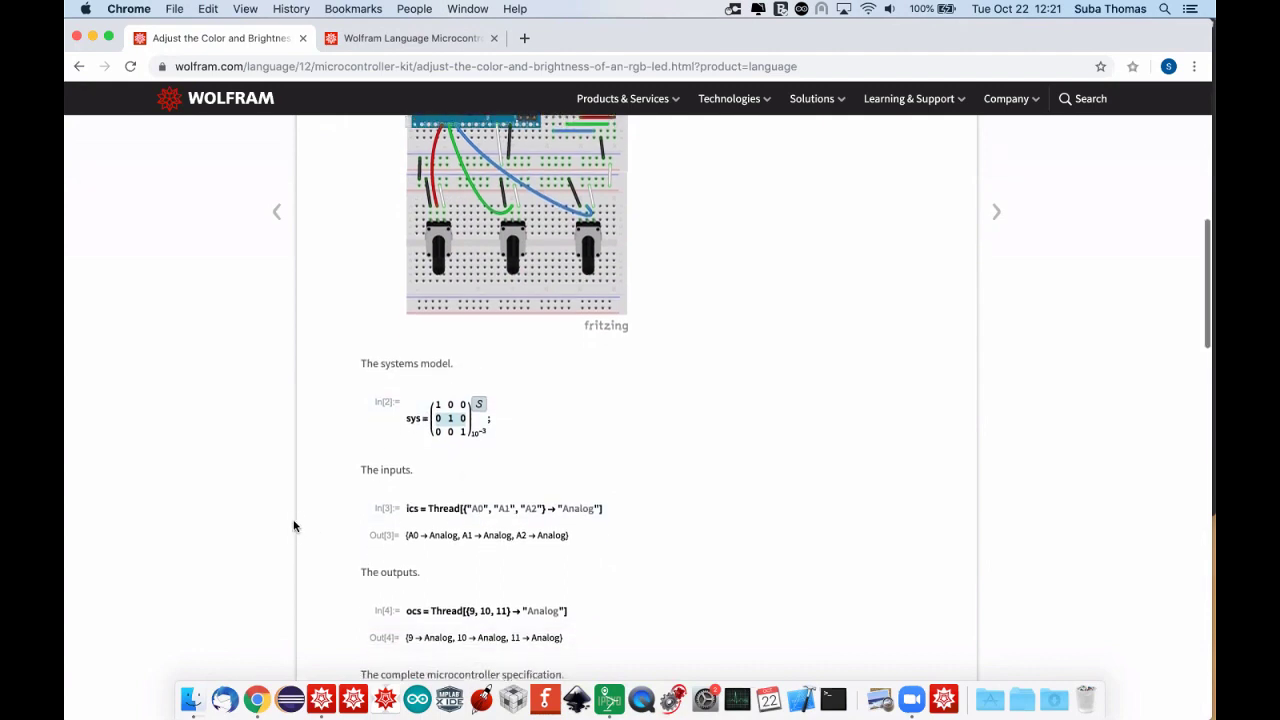
scroll(404, 507, down, 3)
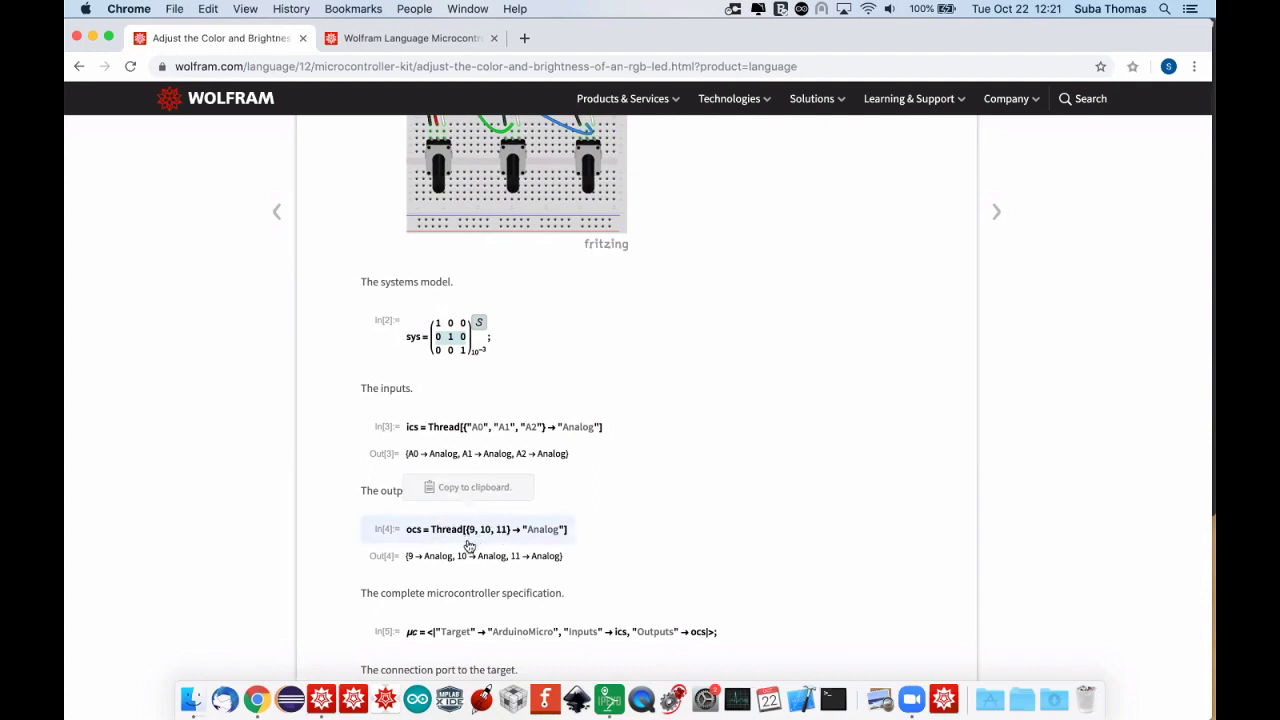
scroll(303, 560, down, 2)
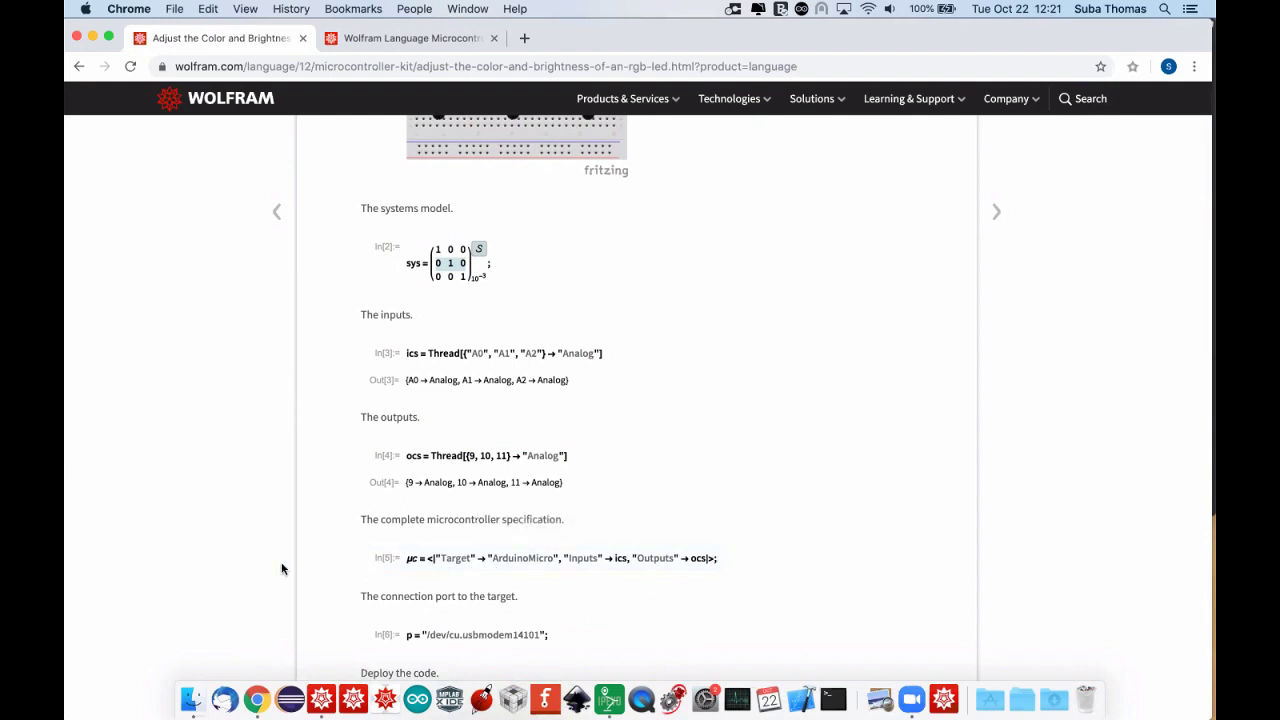
scroll(282, 569, down, 4)
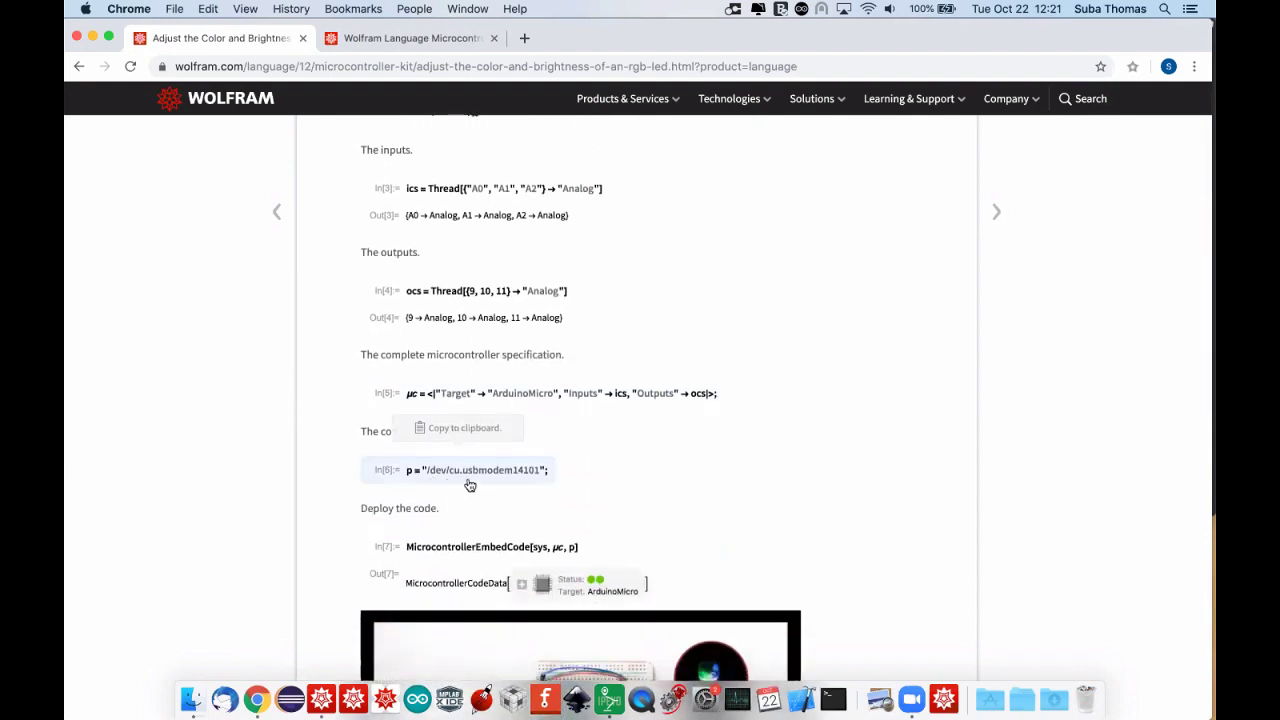
scroll(358, 515, down, 1)
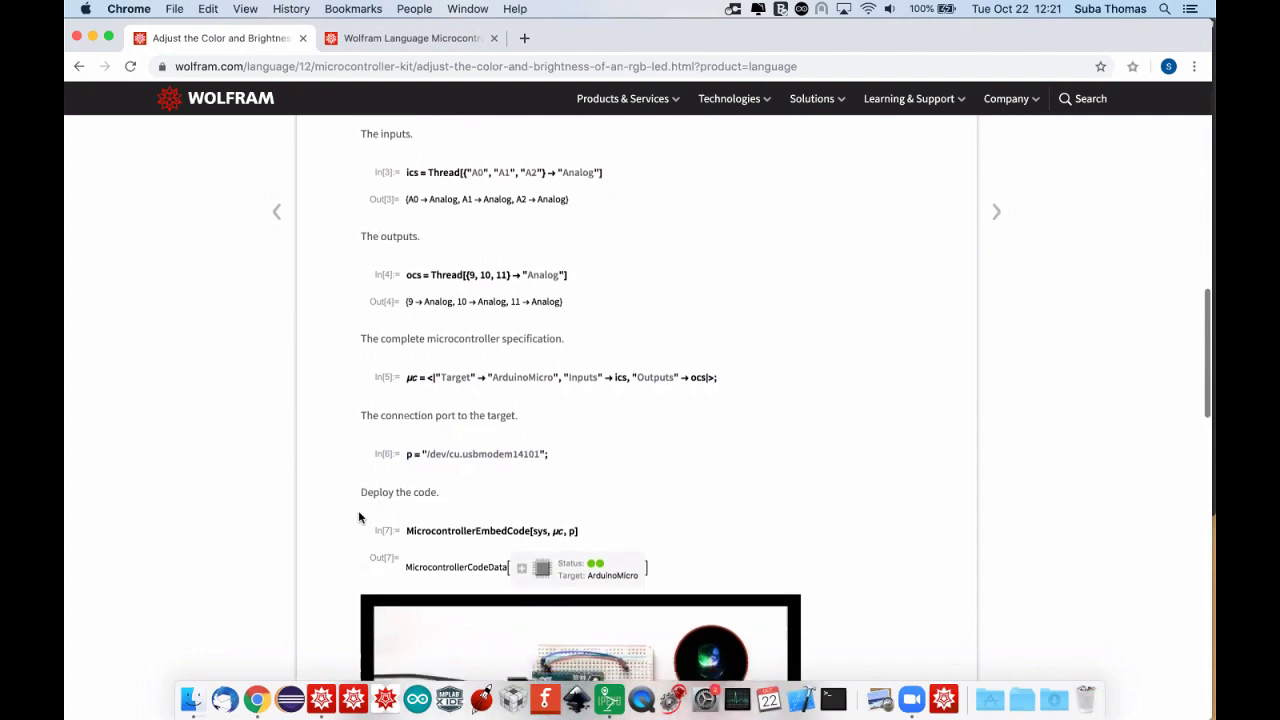
Play the RGB LED example's demonstration video and pause it at 00:21.
scroll(358, 517, down, 3)
scroll(481, 453, down, 5)
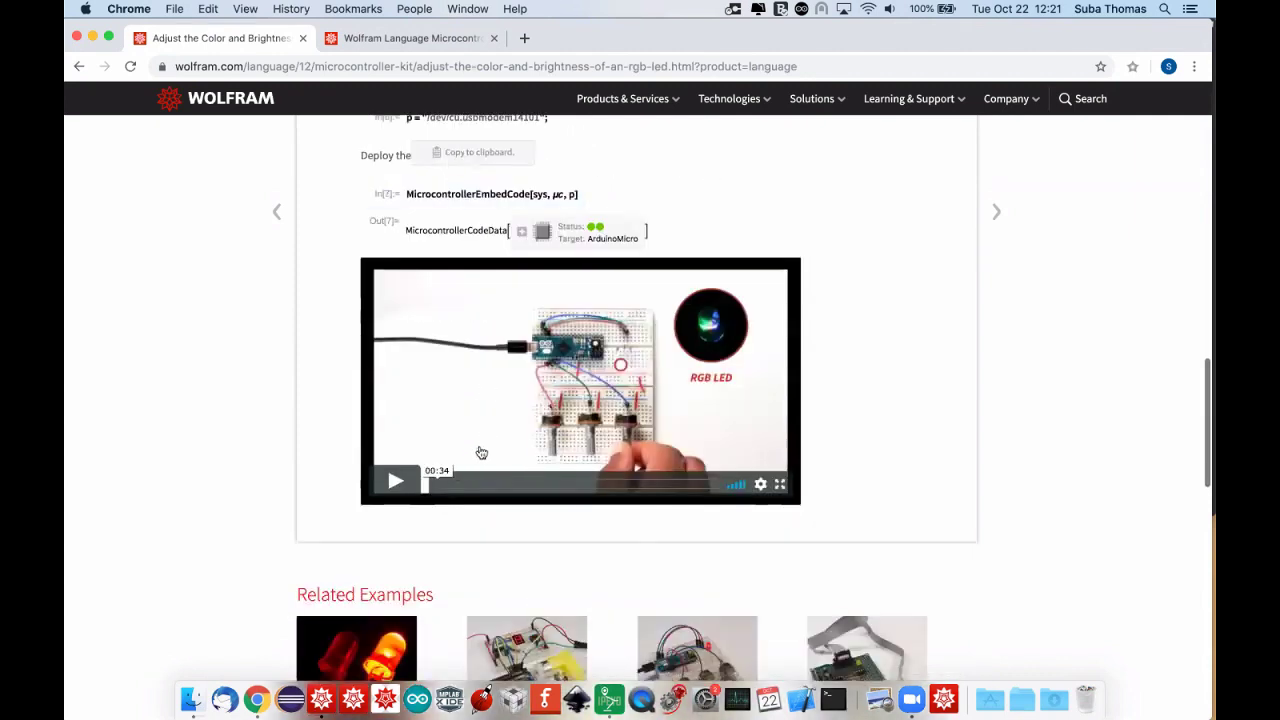
click(395, 483)
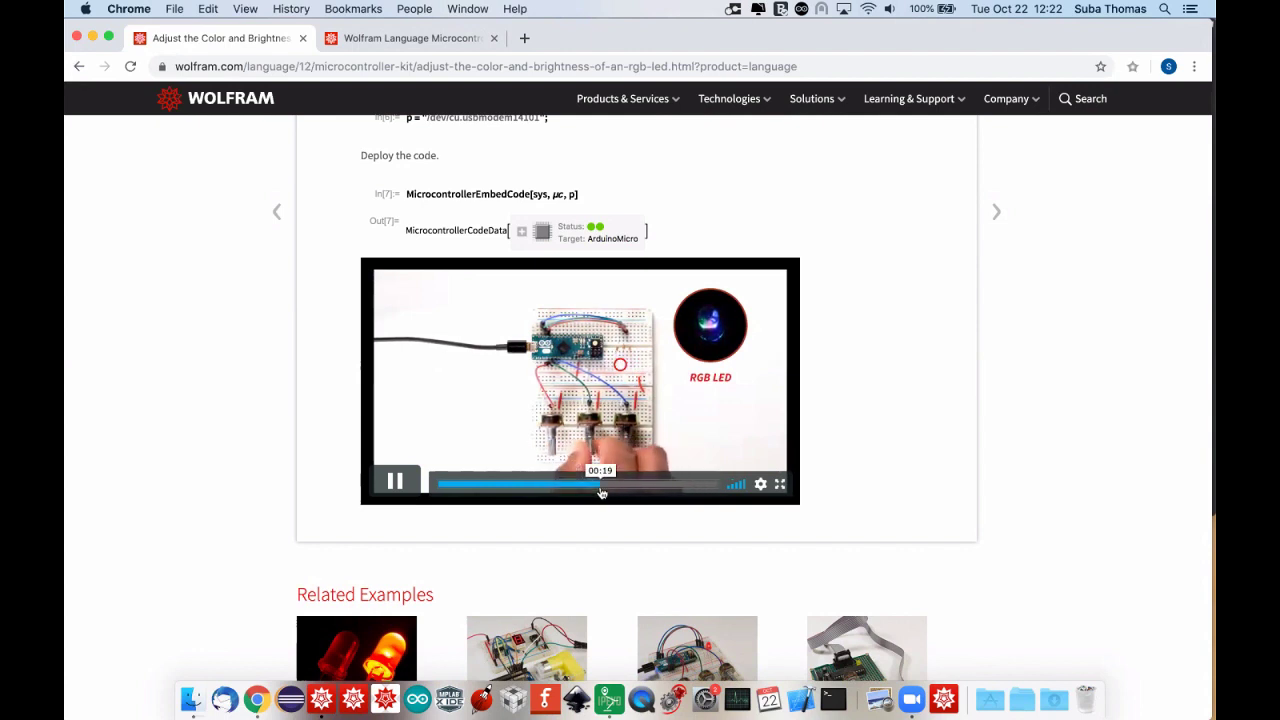
click(601, 490)
click(395, 481)
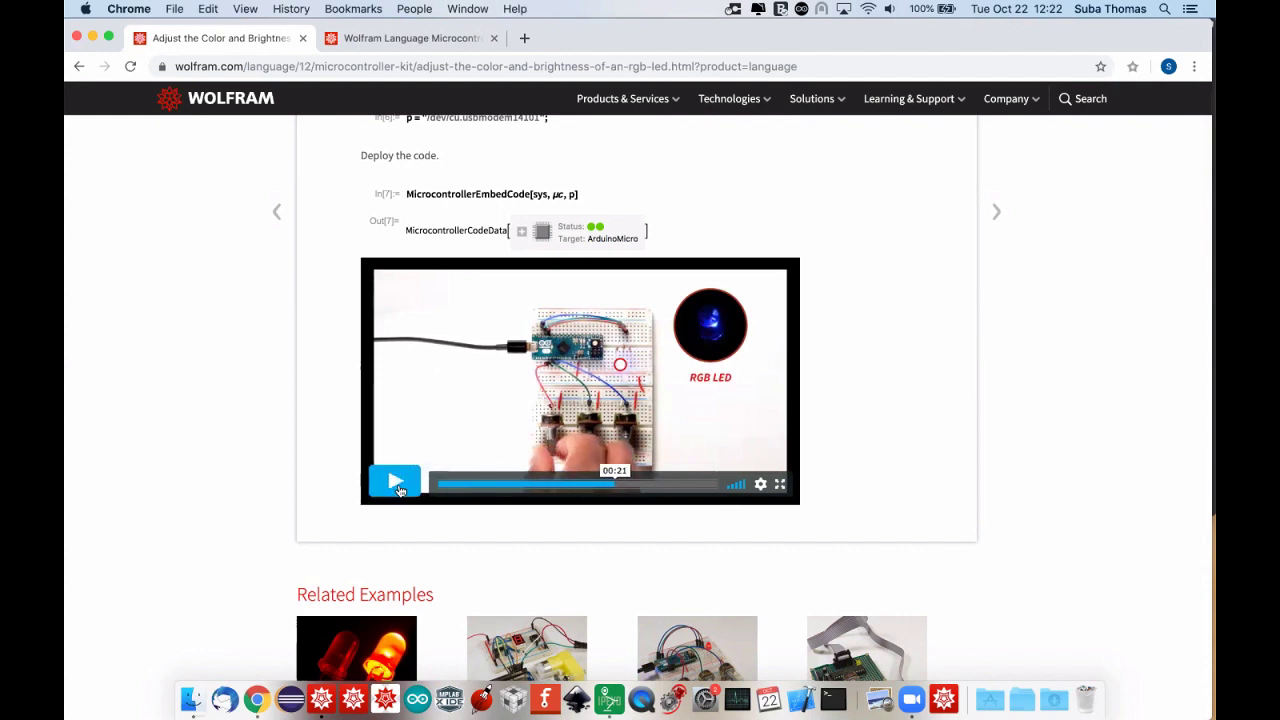
Open the related example "Deploy Code to Bare Metal Microcontroller Chips".
scroll(1109, 326, down, 5)
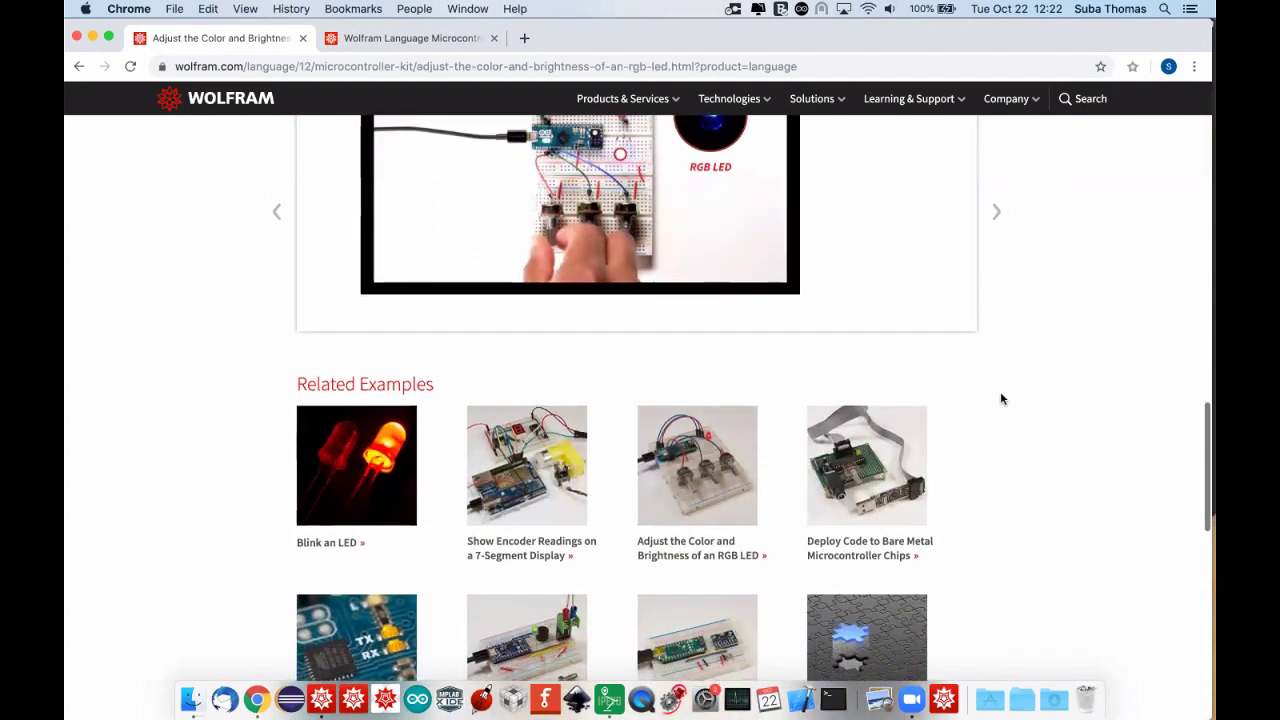
scroll(1033, 357, up, 2)
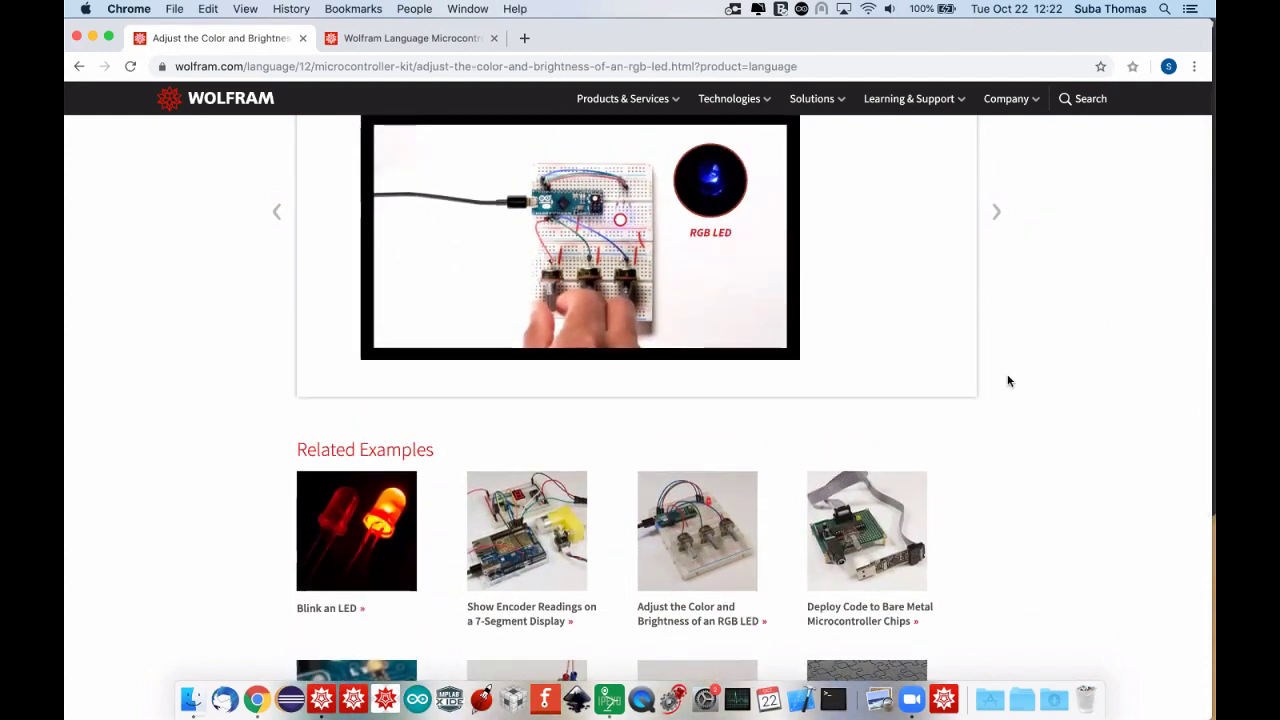
click(878, 516)
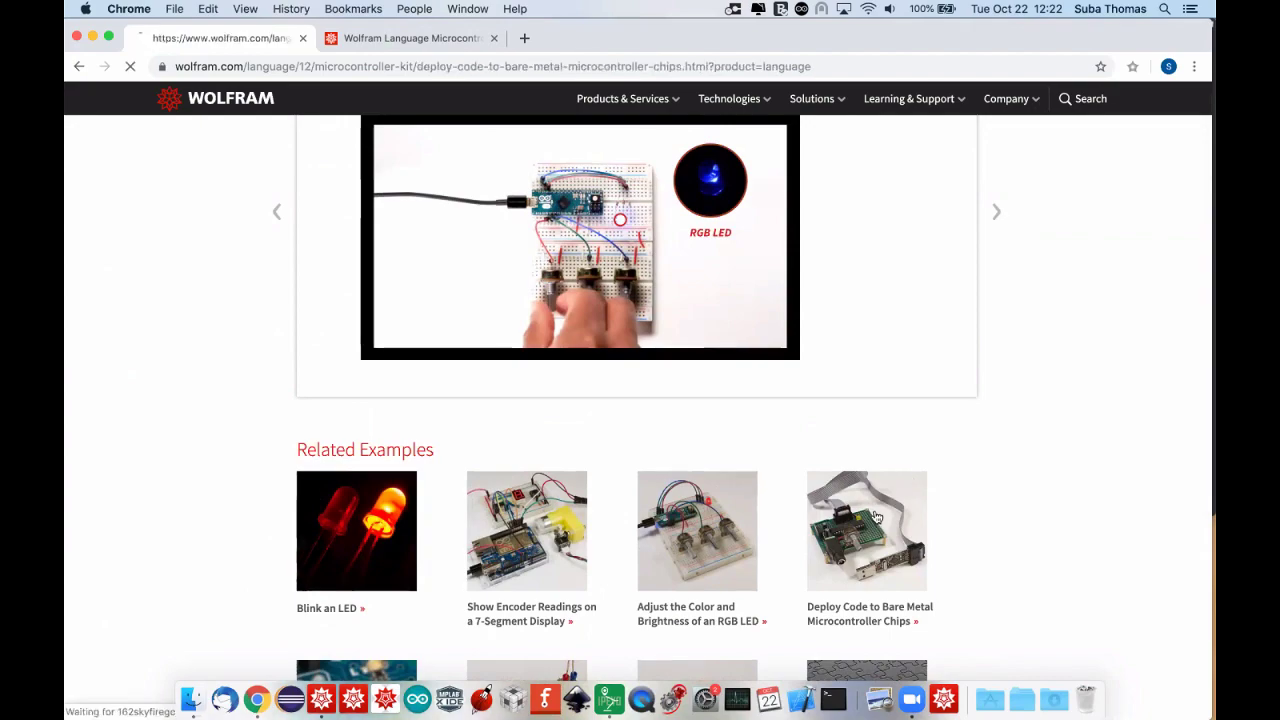
Examine the bare metal chip example's Arduino Uno and USBasp wiring schematics, analog channels, microcontroller and programmer specifications, and deployment code.
scroll(901, 463, down, 10)
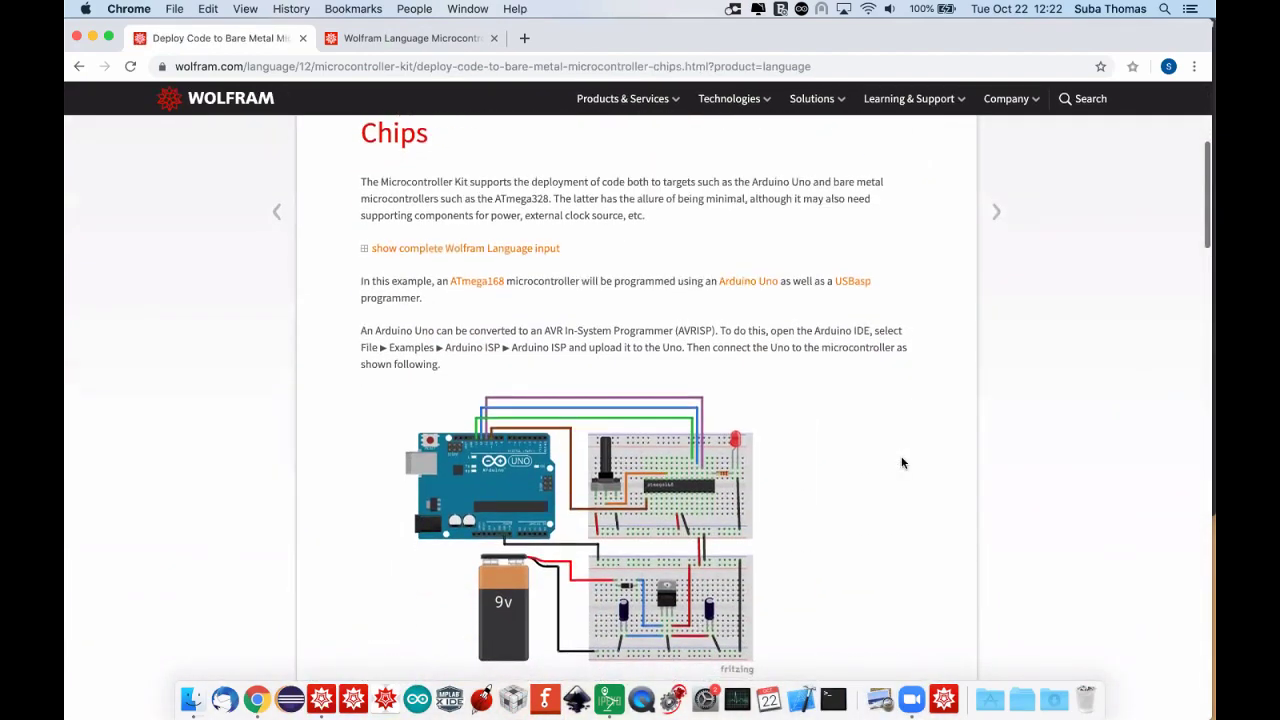
scroll(901, 463, down, 20)
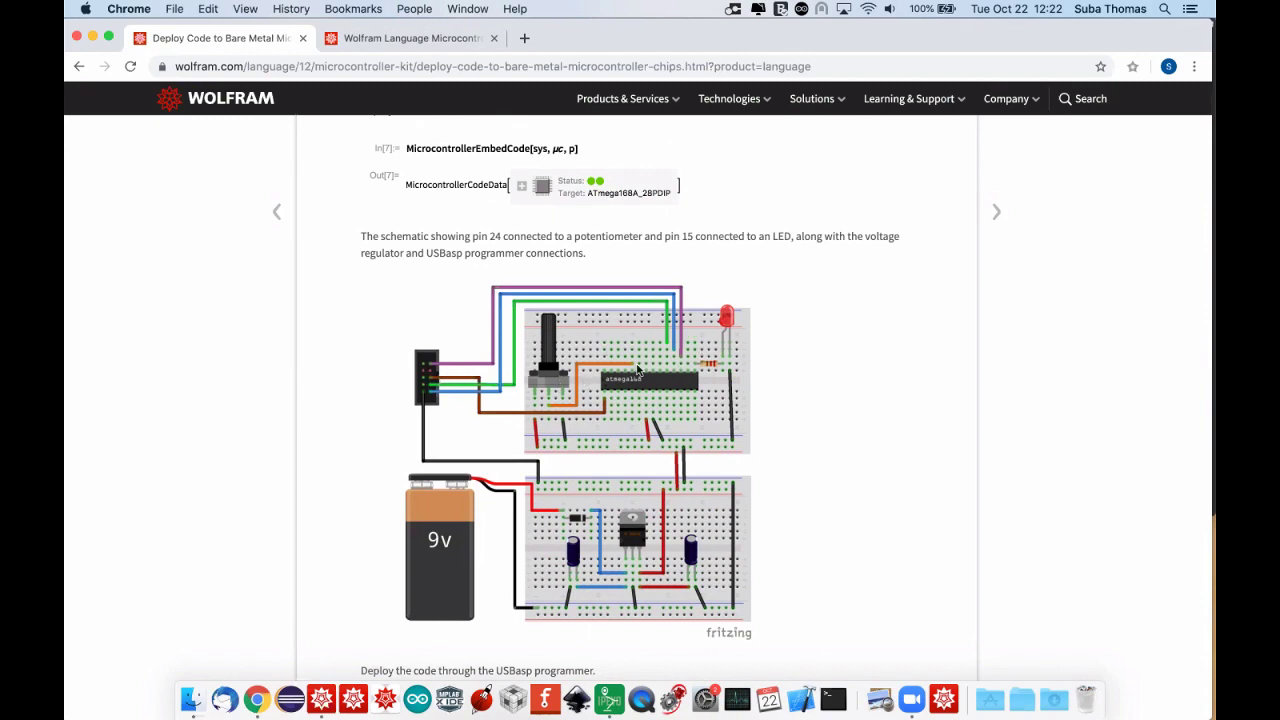
scroll(637, 370, up, 15)
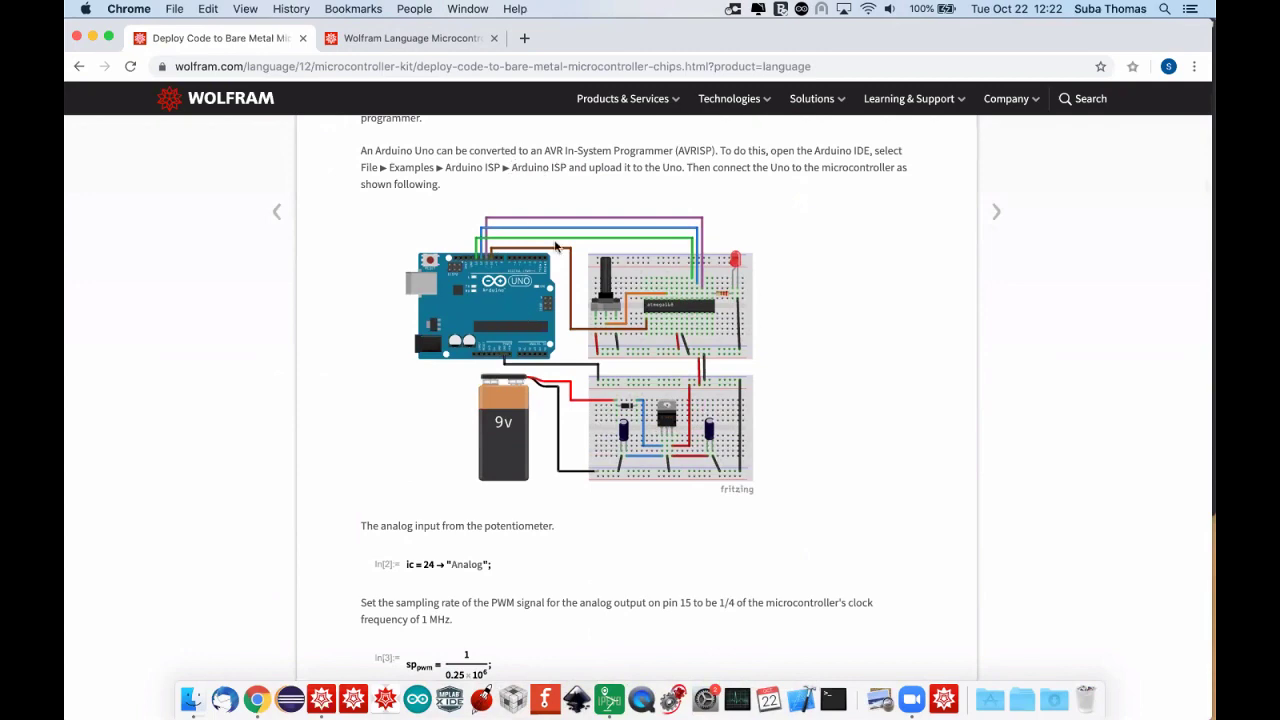
scroll(1062, 364, down, 20)
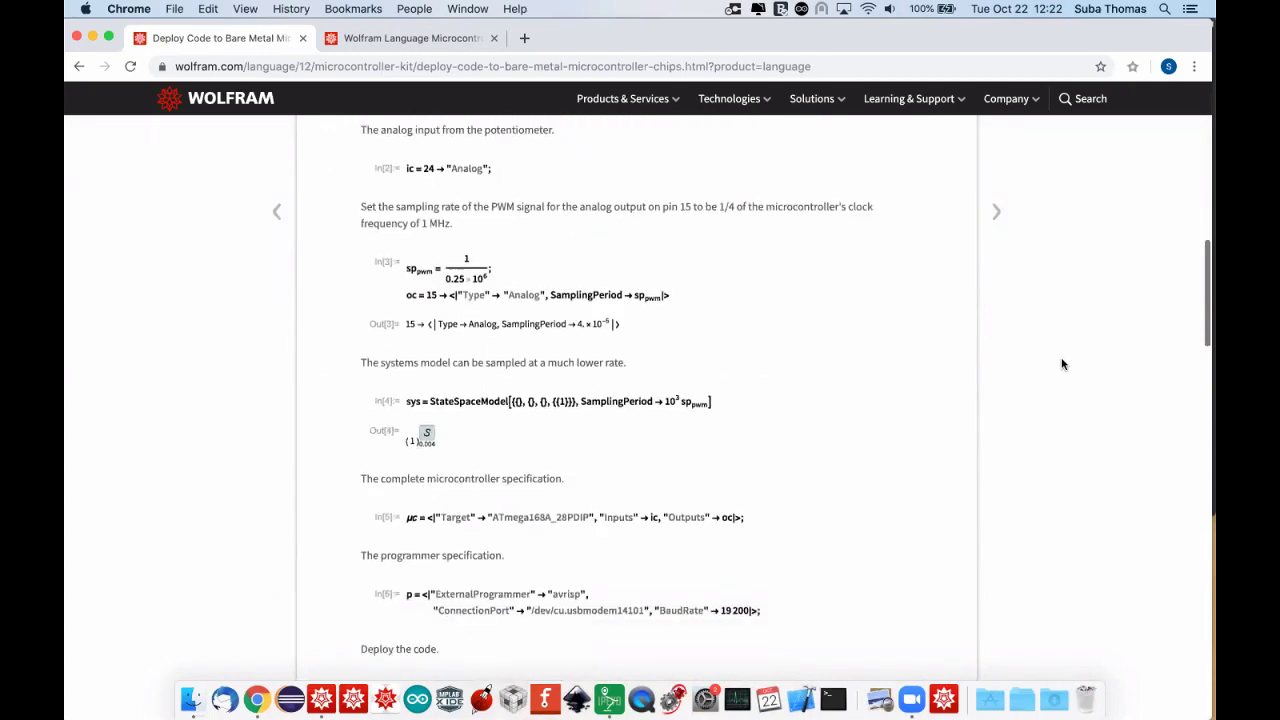
scroll(1062, 364, down, 5)
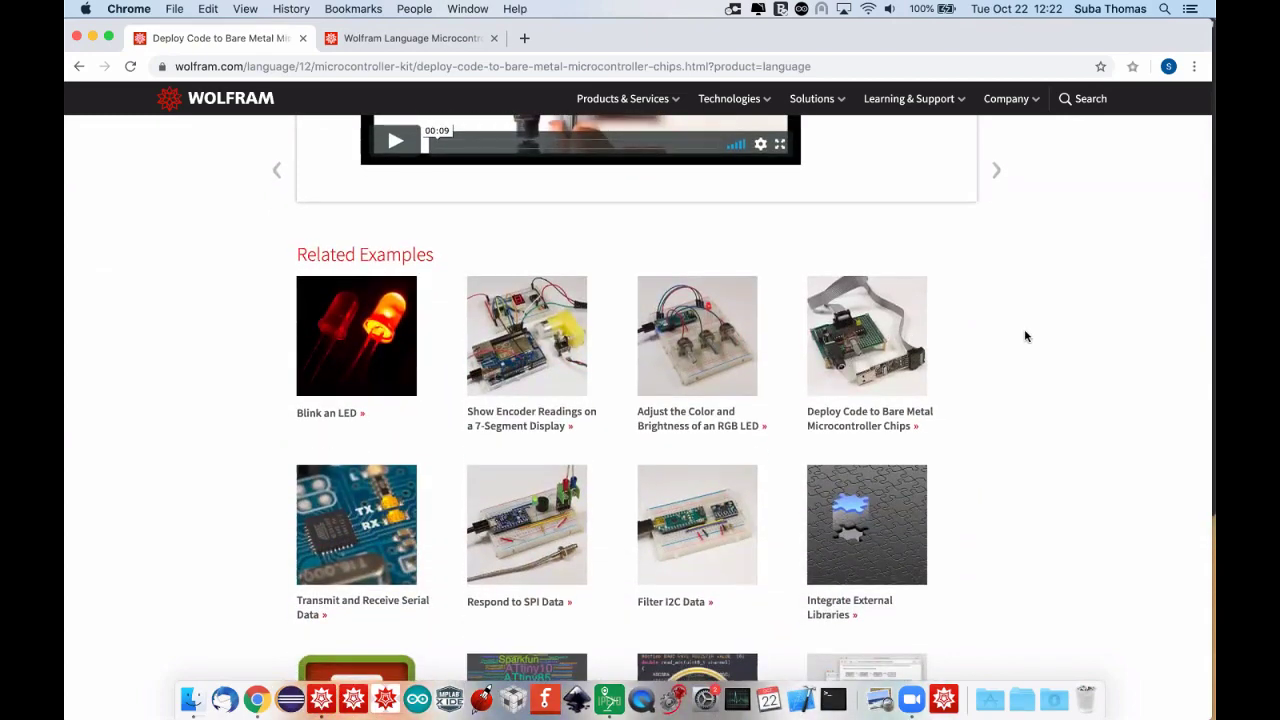
scroll(1025, 336, up, 12)
scroll(1025, 336, down, 8)
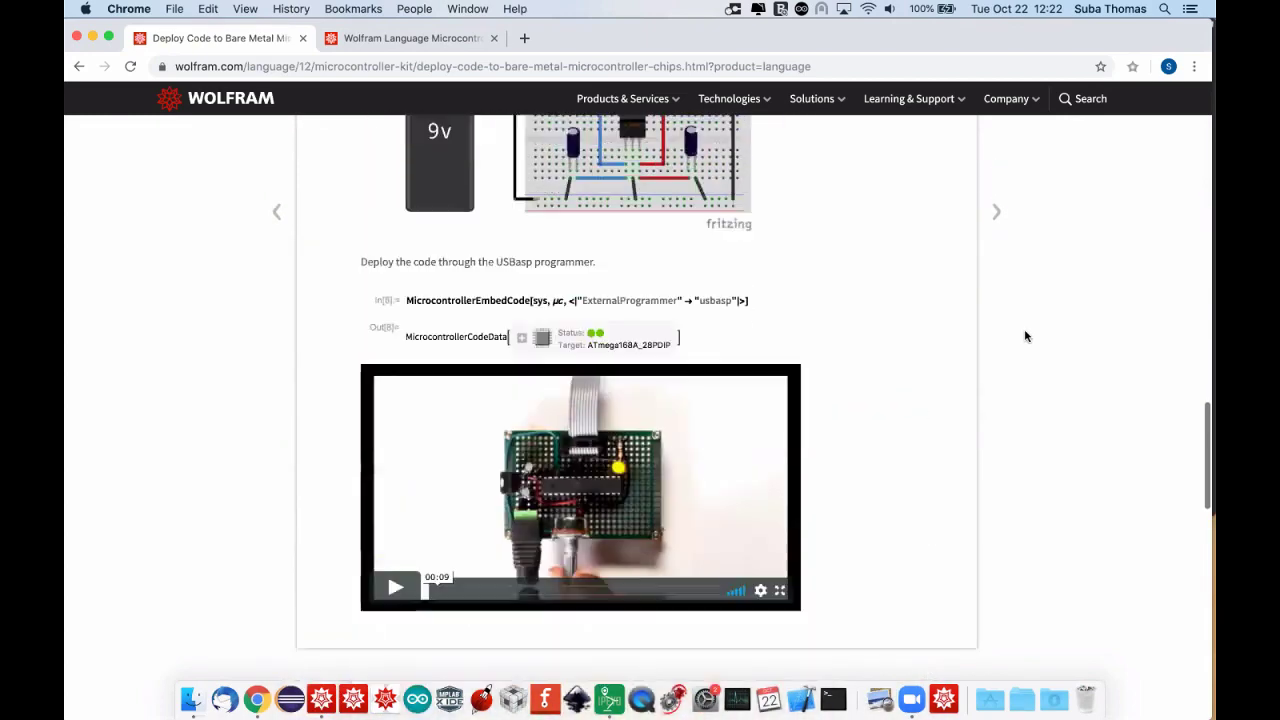
Open the related example "Blink an LED" and look over its introduction and A-Star 32U4 Micro output specification.
scroll(1025, 336, up, 2)
click(345, 446)
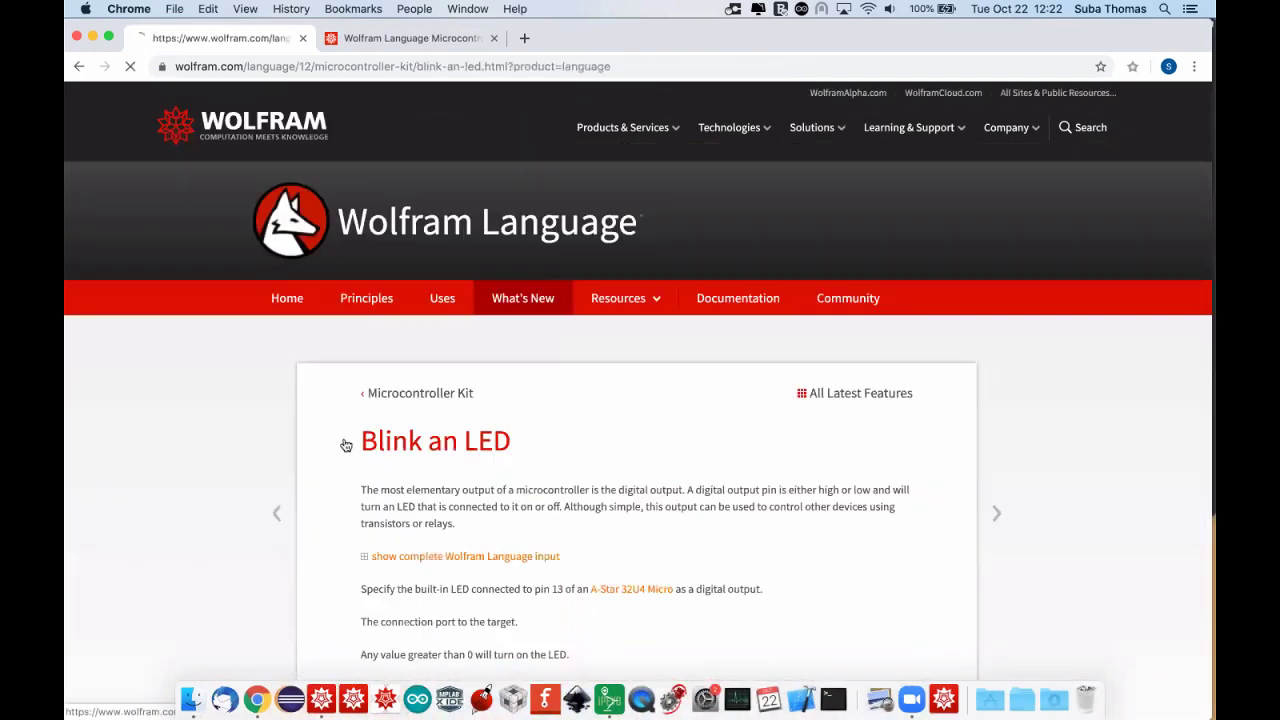
scroll(478, 431, down, 4)
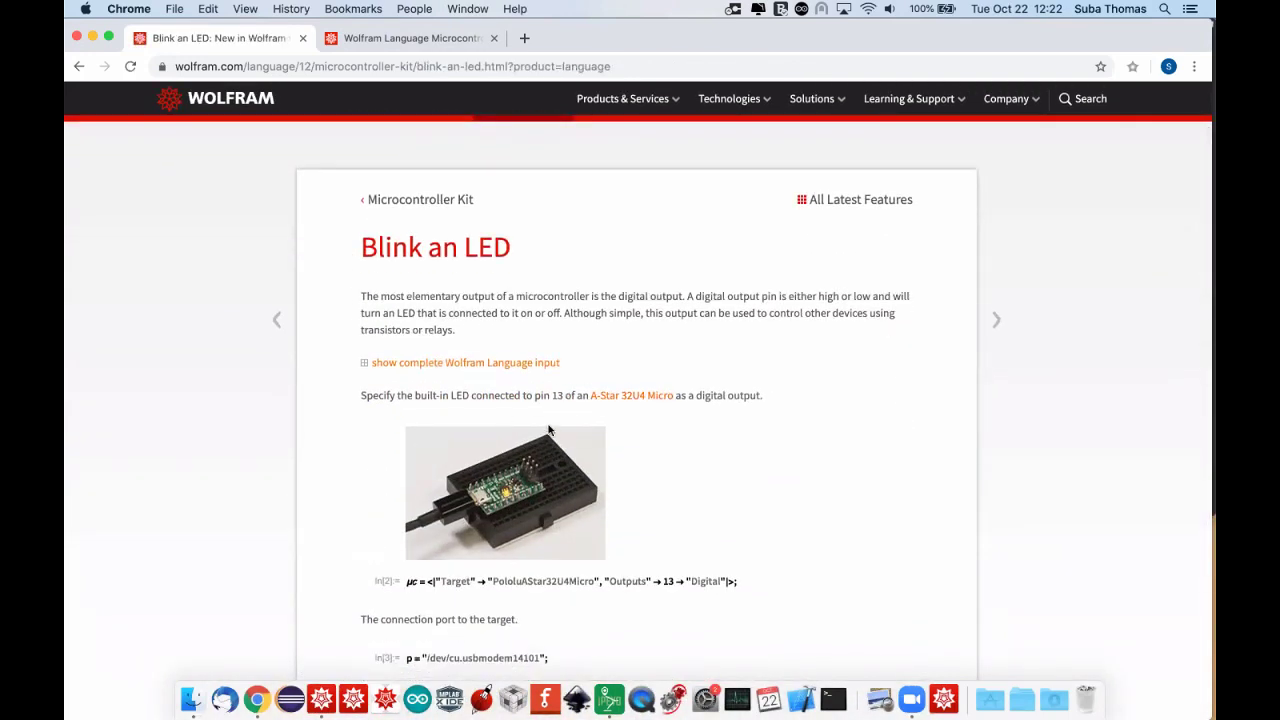
scroll(591, 420, down, 1)
Go through the related example "Adjust the Color and Brightness of an RGB LED" to open "Integrate External Libraries".
scroll(591, 420, down, 20)
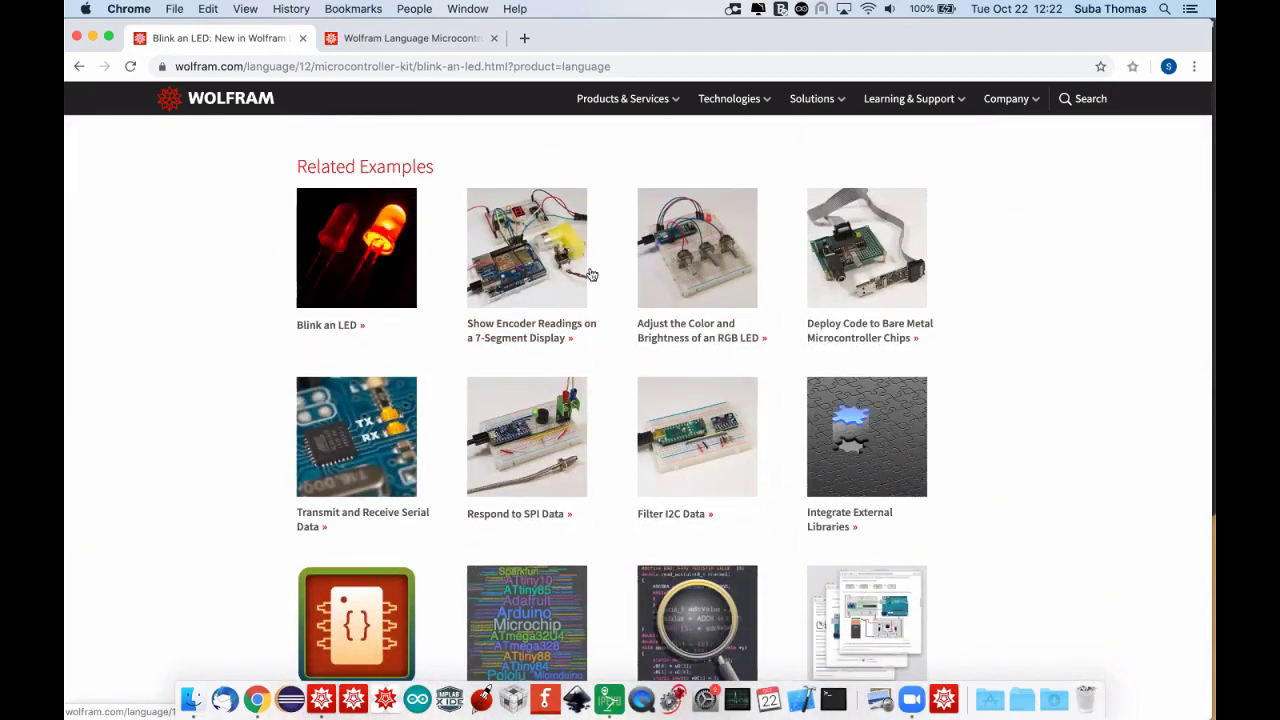
click(697, 278)
scroll(600, 392, down, 10)
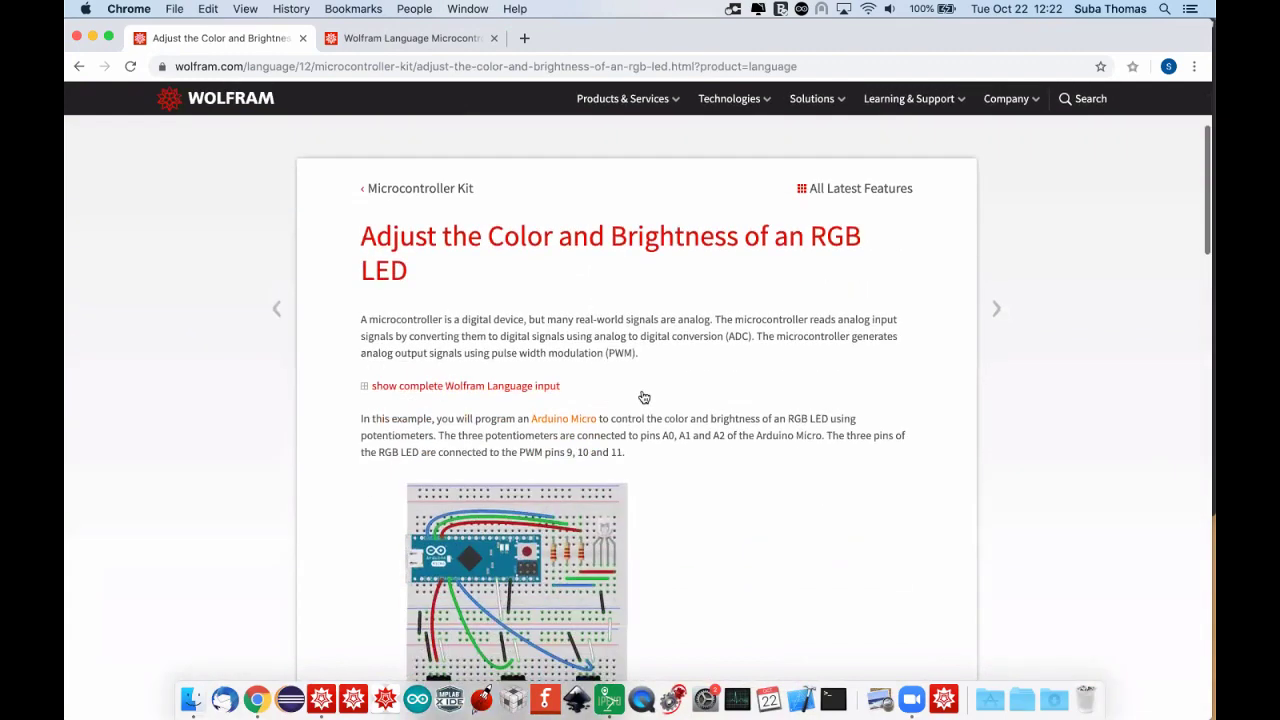
scroll(642, 396, down, 15)
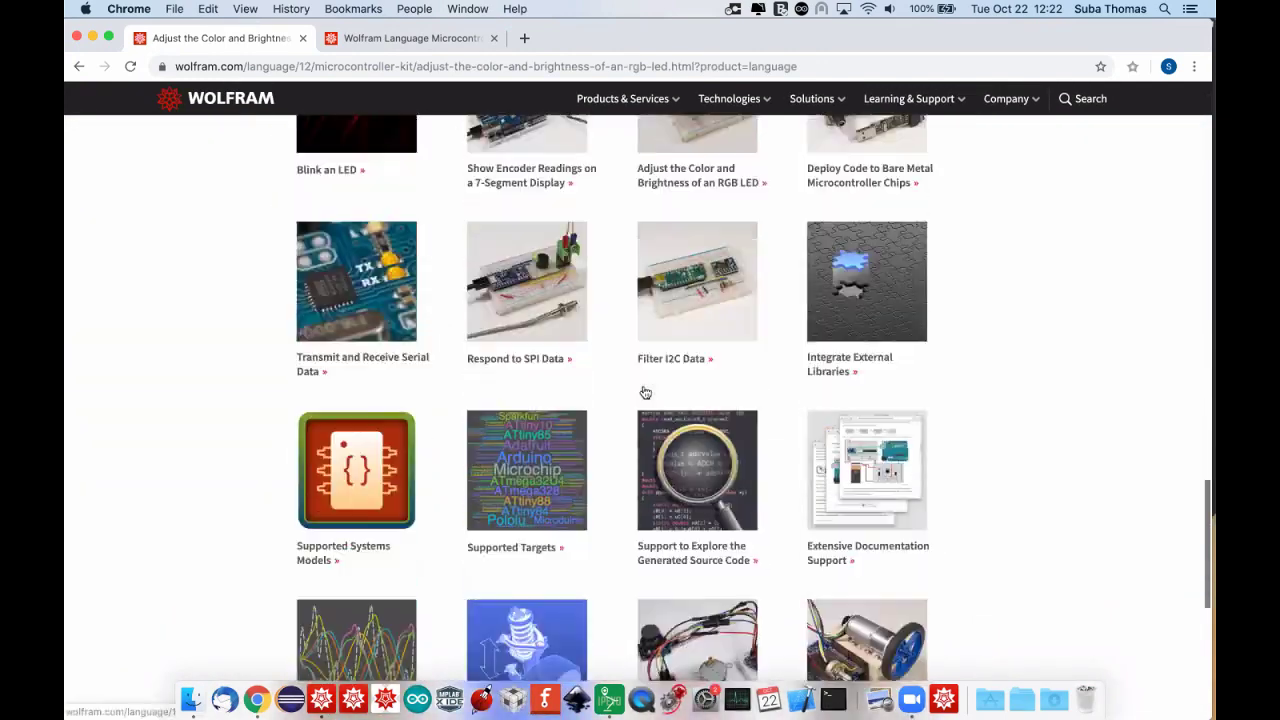
click(848, 287)
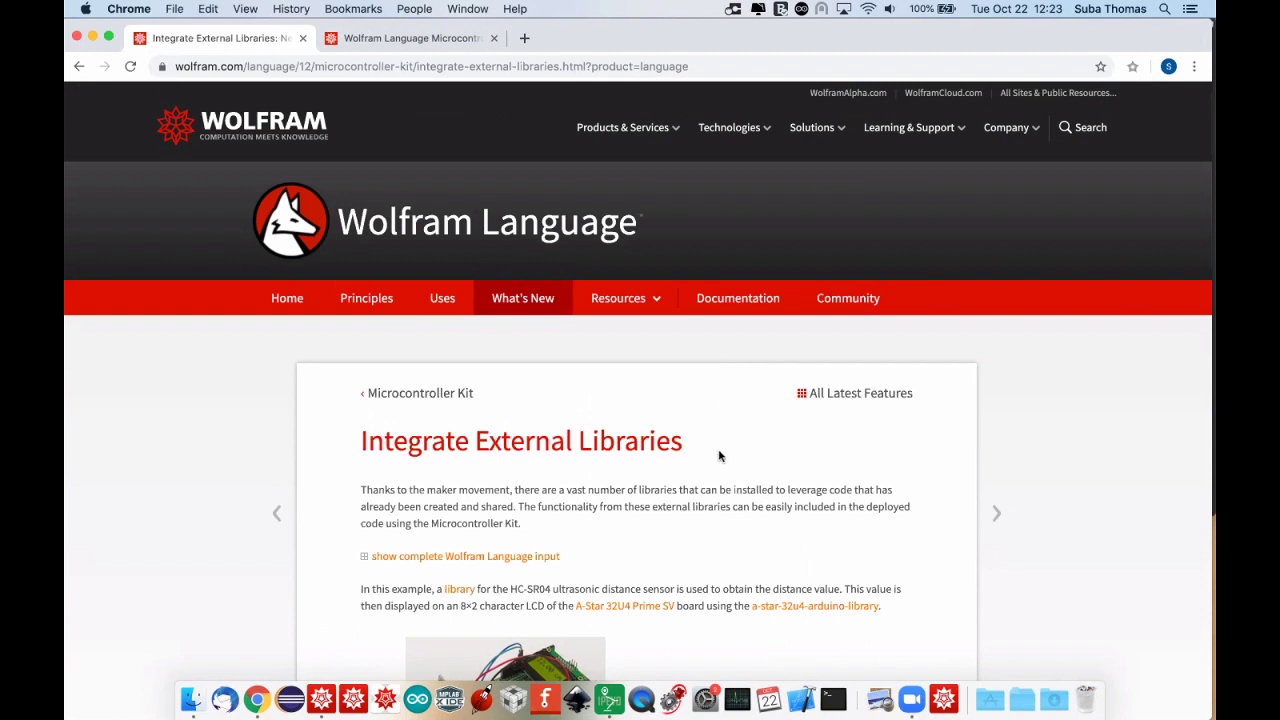
Examine the external libraries example's ultrasonic sensor and LCD hardware, systems model, and input and output channel definitions.
scroll(718, 456, down, 3)
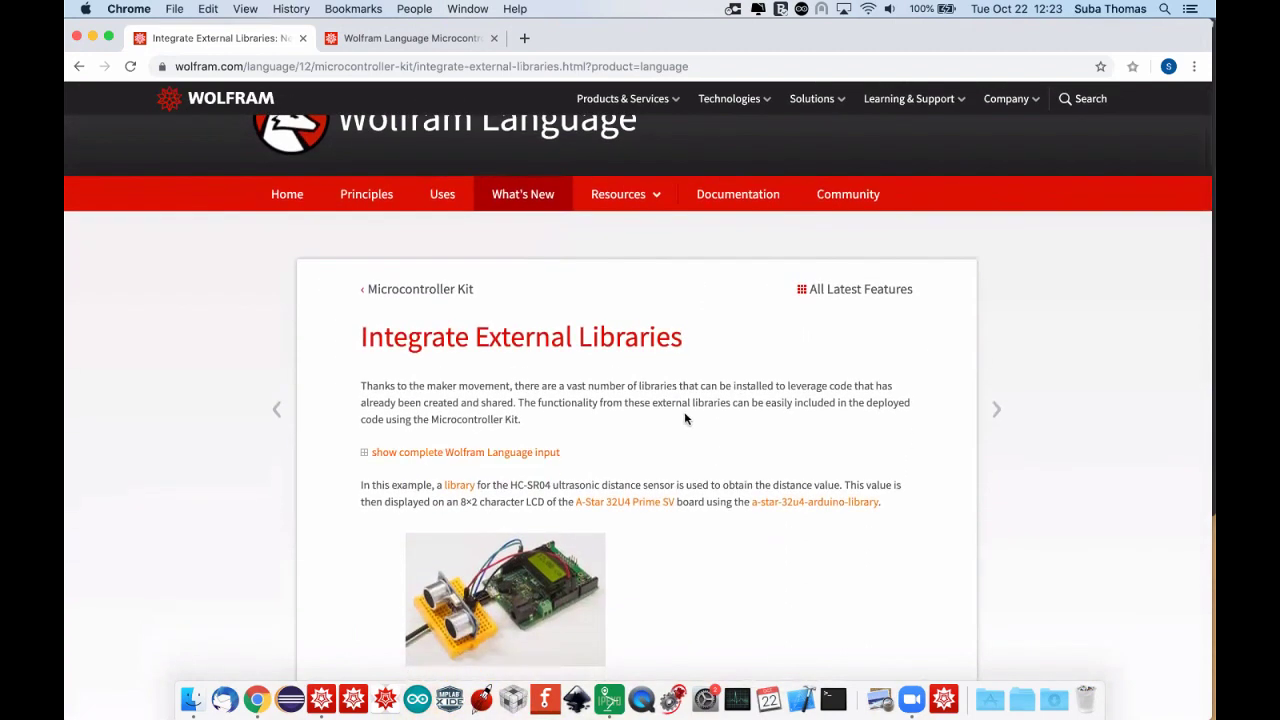
scroll(685, 418, down, 2)
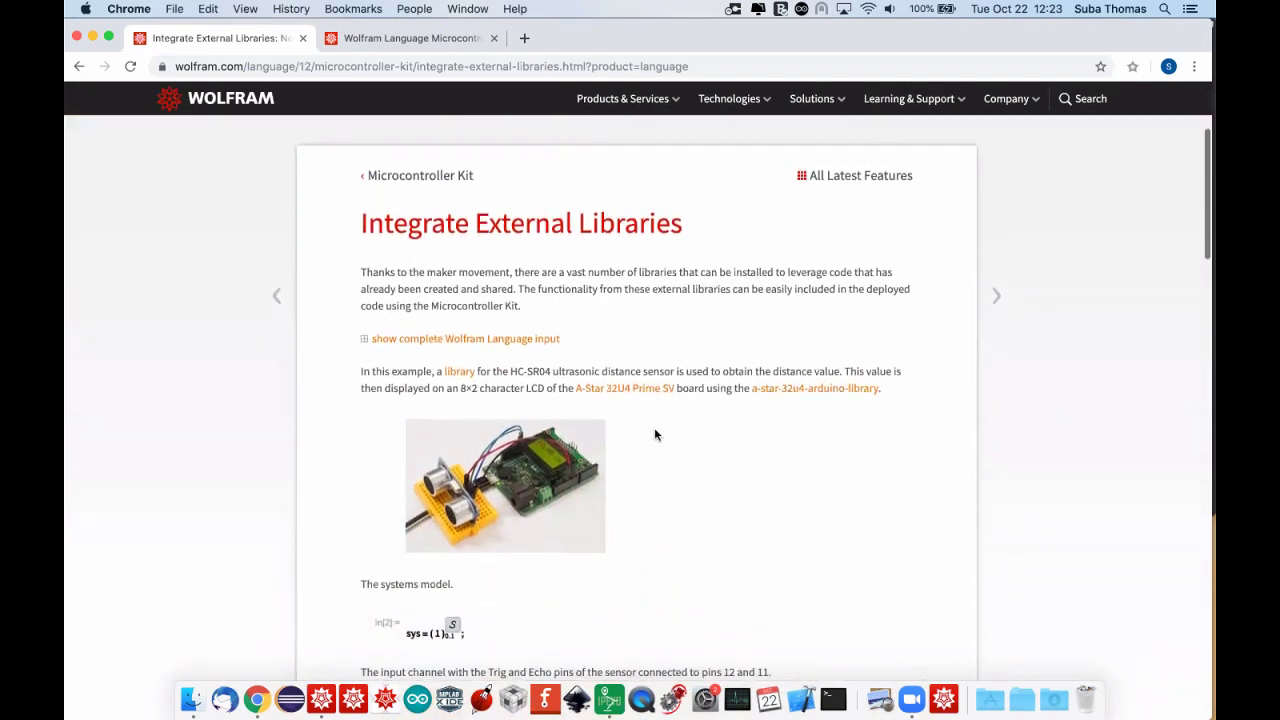
scroll(632, 435, down, 1)
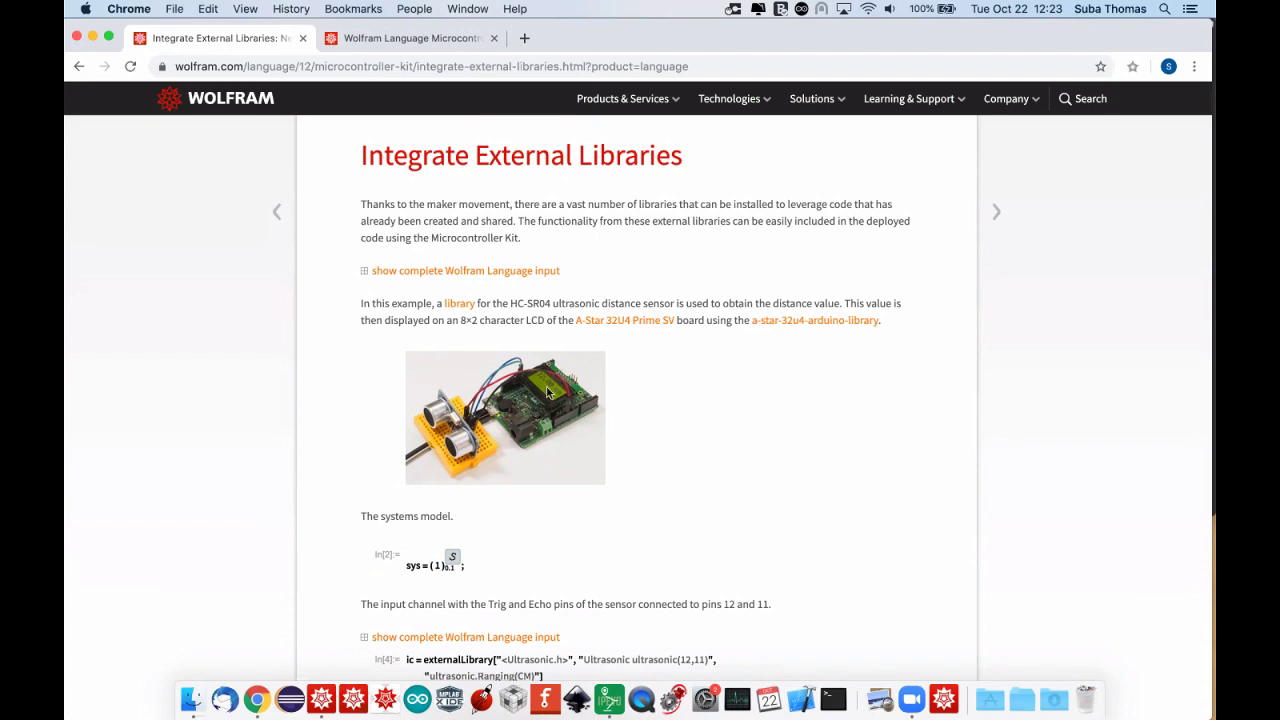
scroll(561, 441, down, 2)
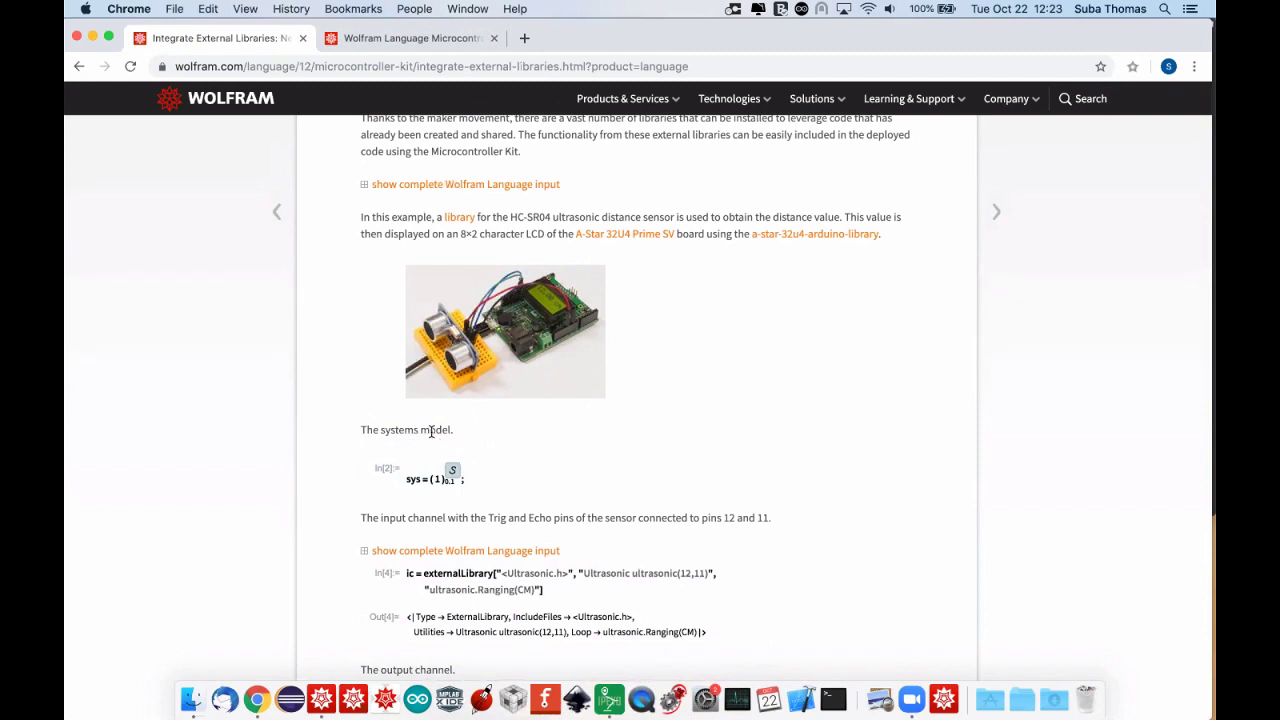
mouse_move(437, 487)
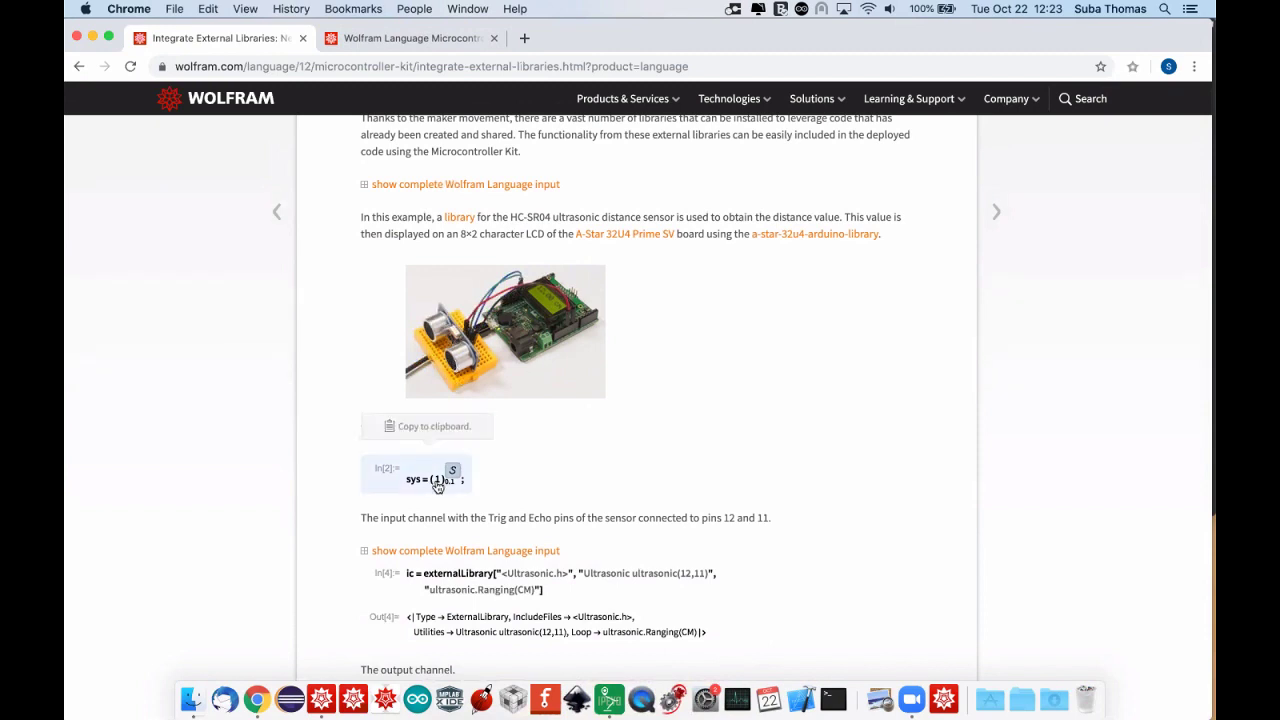
scroll(378, 518, down, 3)
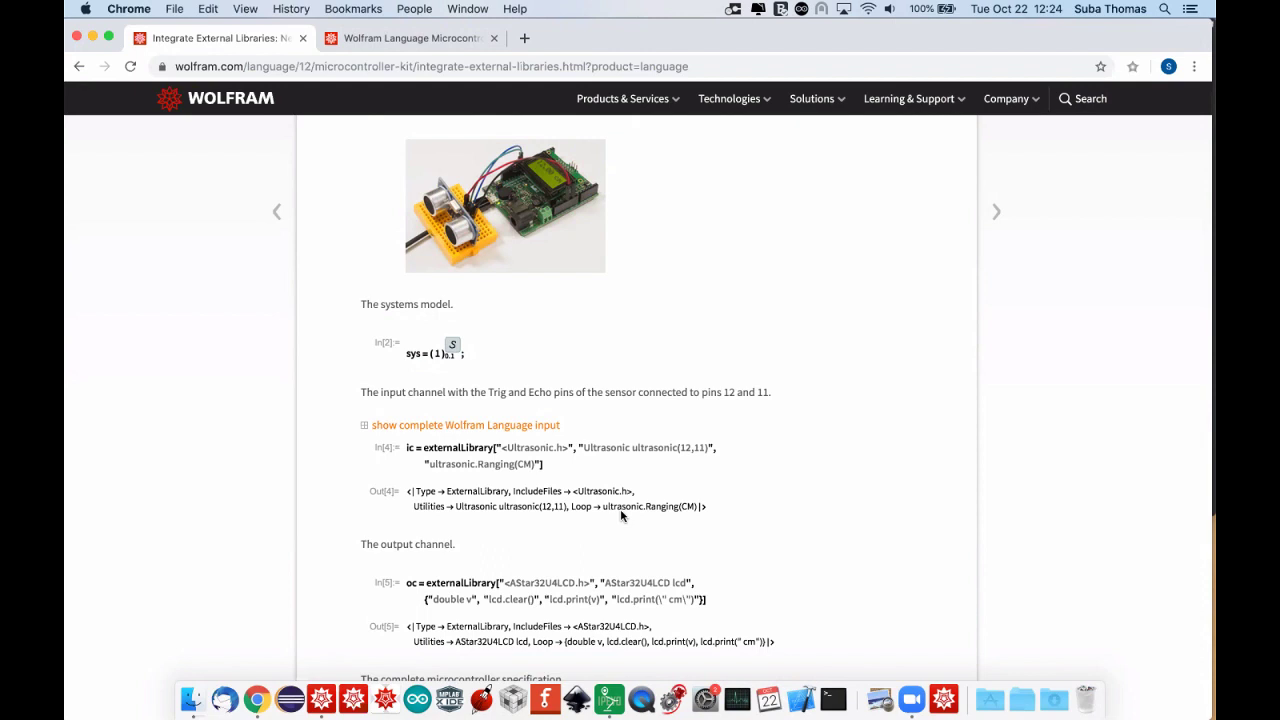
scroll(621, 515, down, 1)
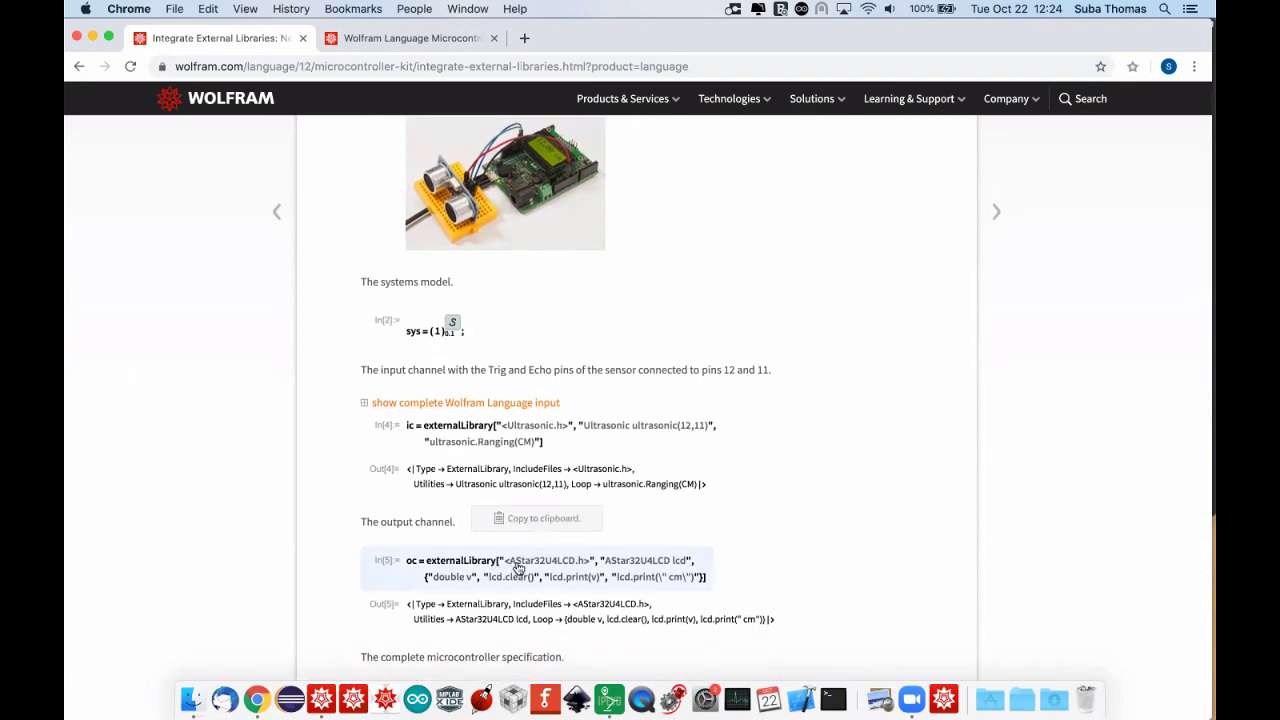
scroll(518, 568, down, 3)
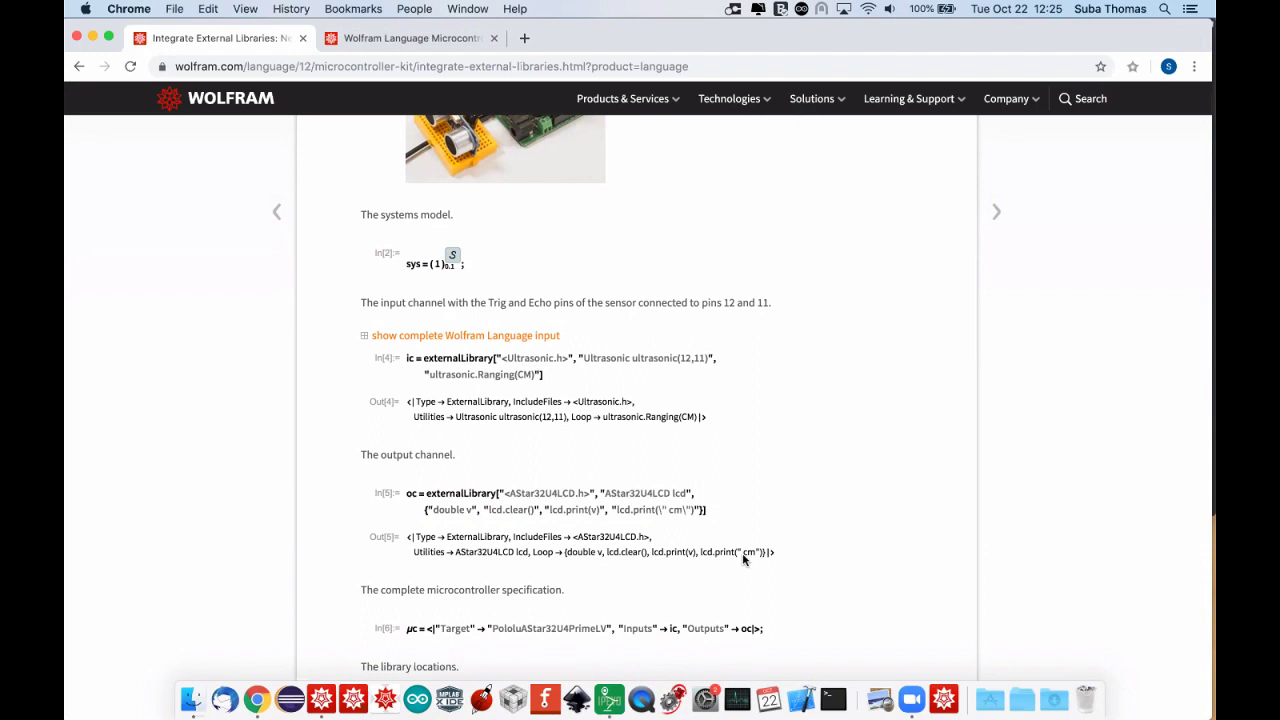
Examine the external libraries example's complete microcontroller specification, library locations and MicrocontrollerEmbedCode deployment call.
scroll(743, 560, down, 3)
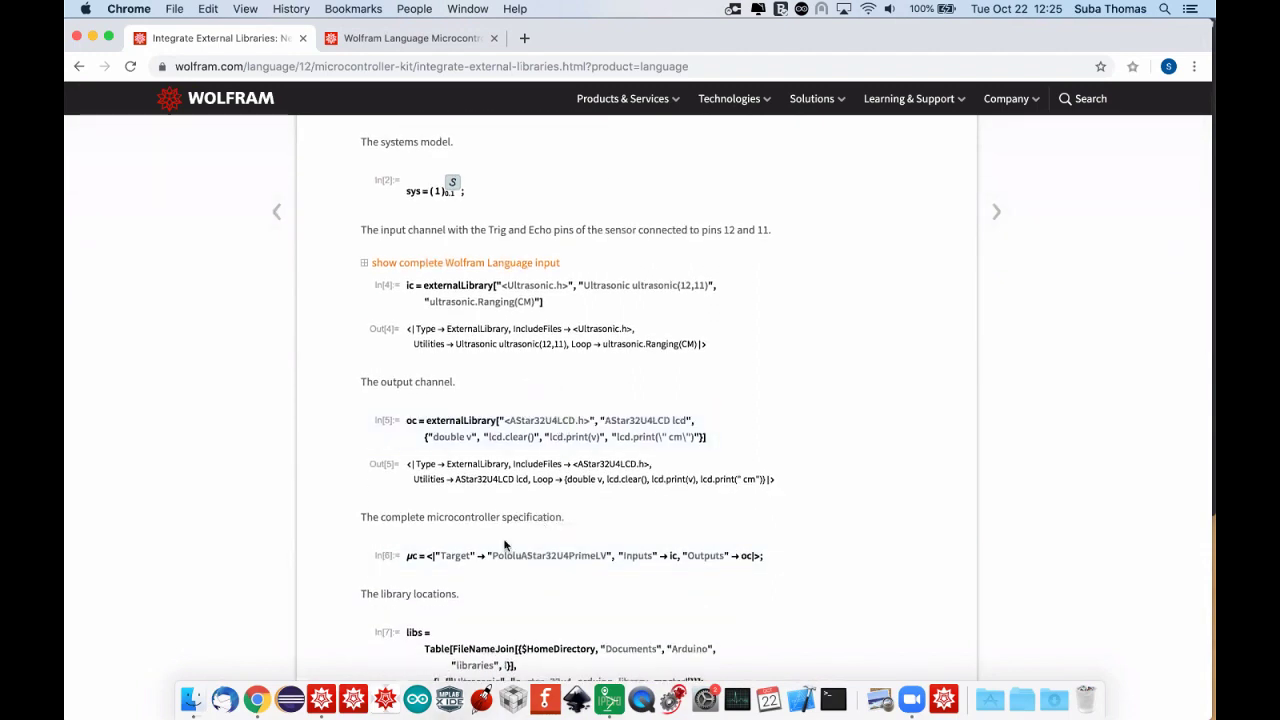
scroll(551, 560, down, 1)
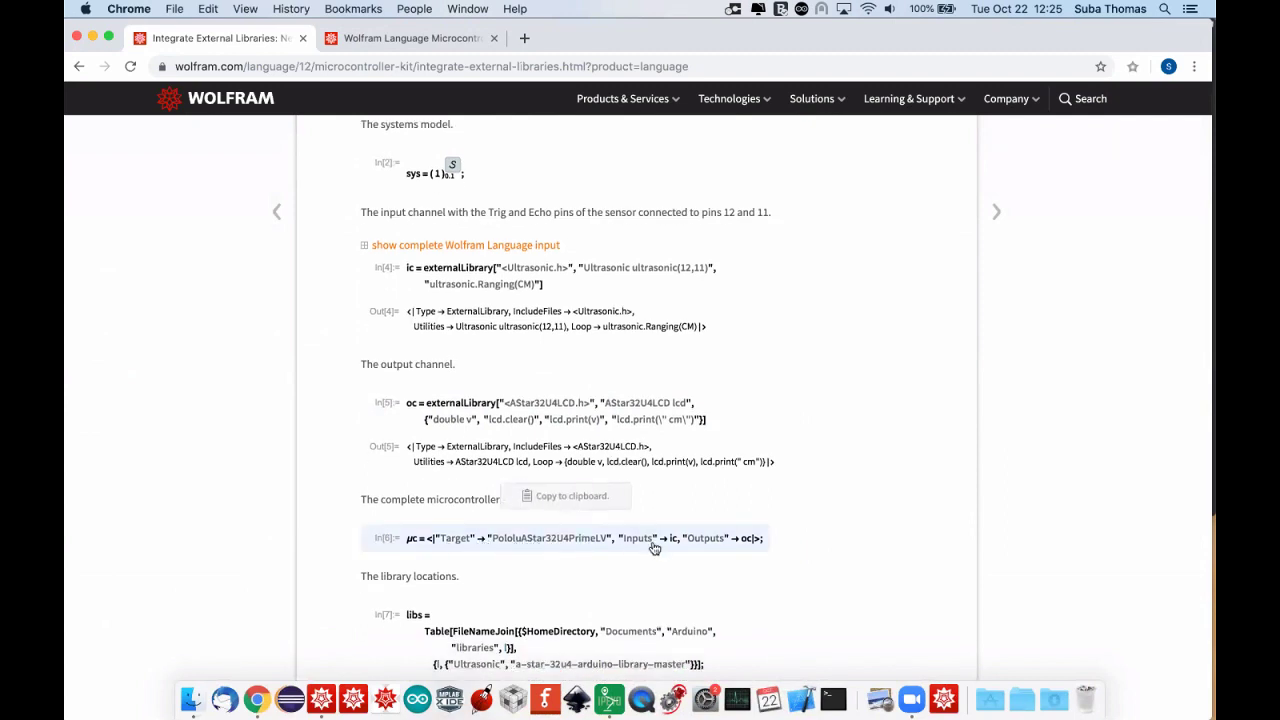
scroll(510, 570, down, 5)
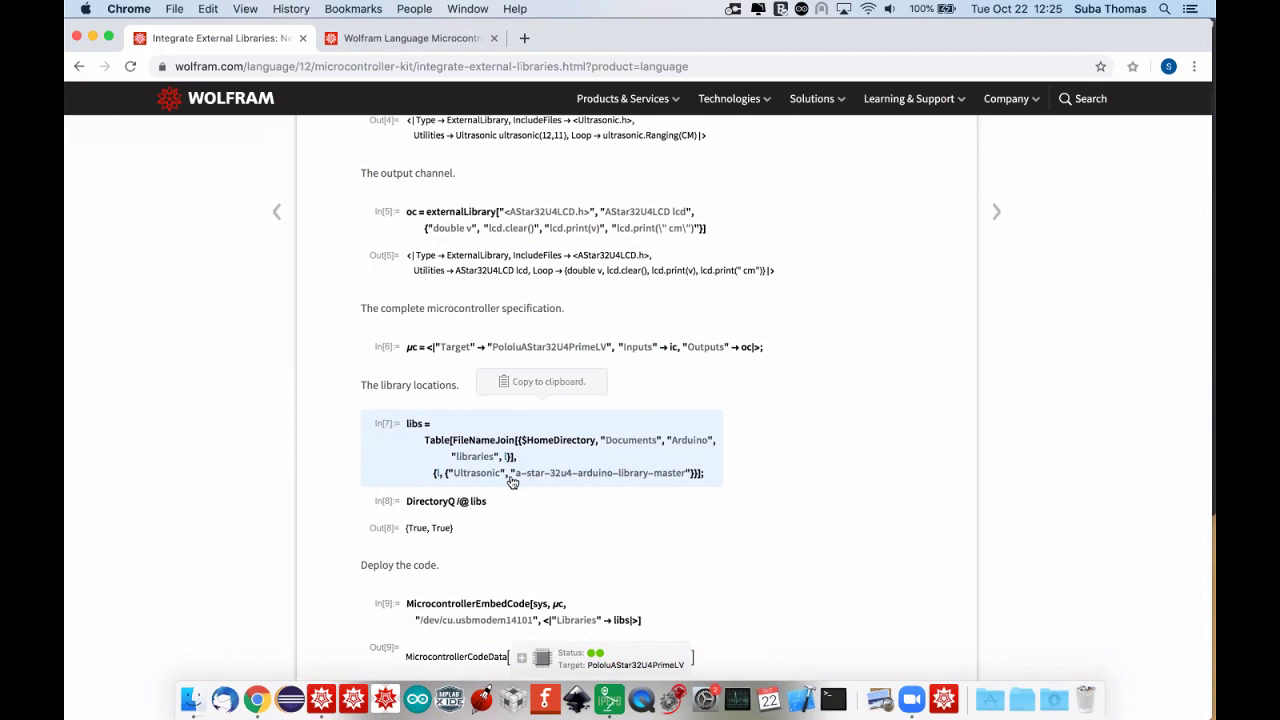
scroll(512, 482, down, 1)
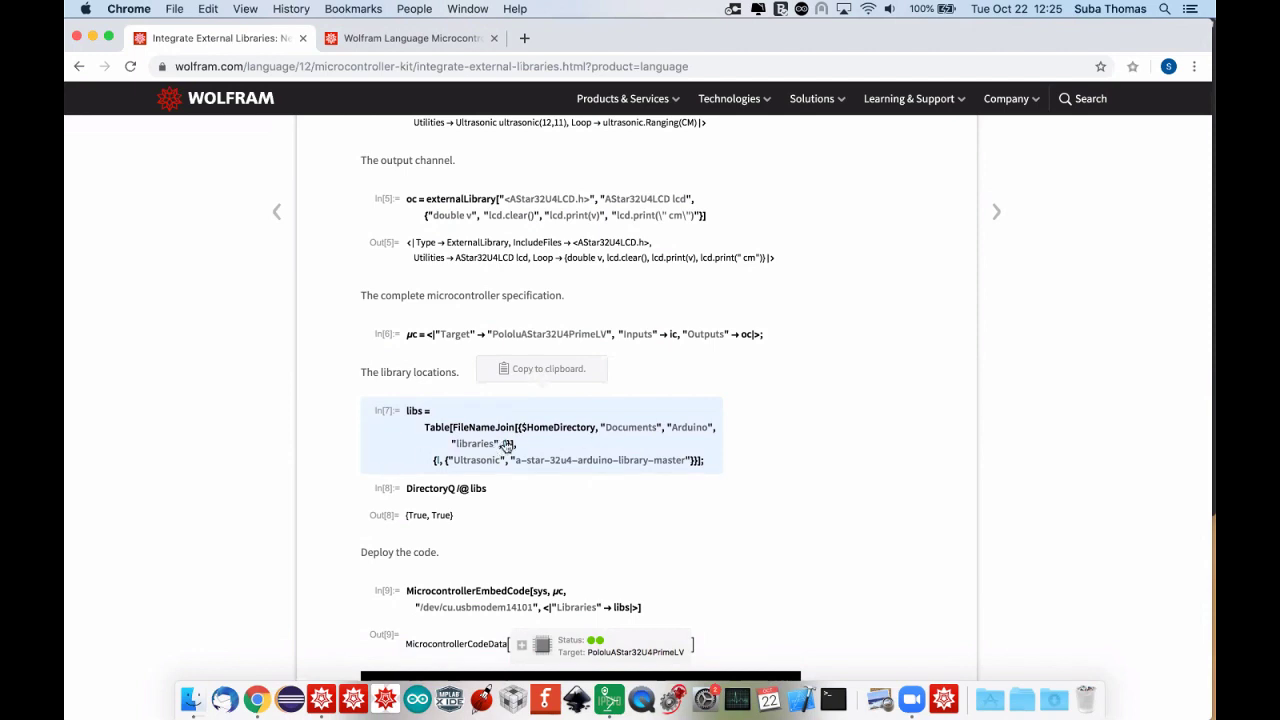
scroll(476, 504, down, 2)
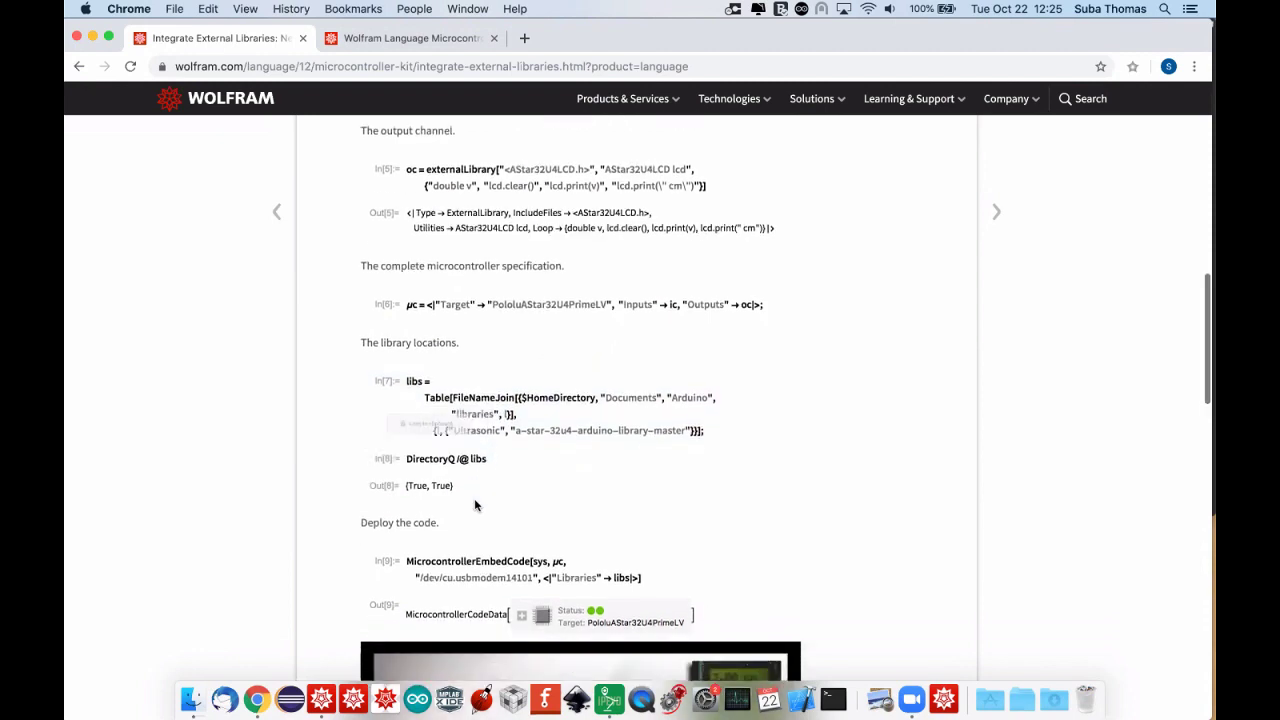
scroll(475, 505, down, 5)
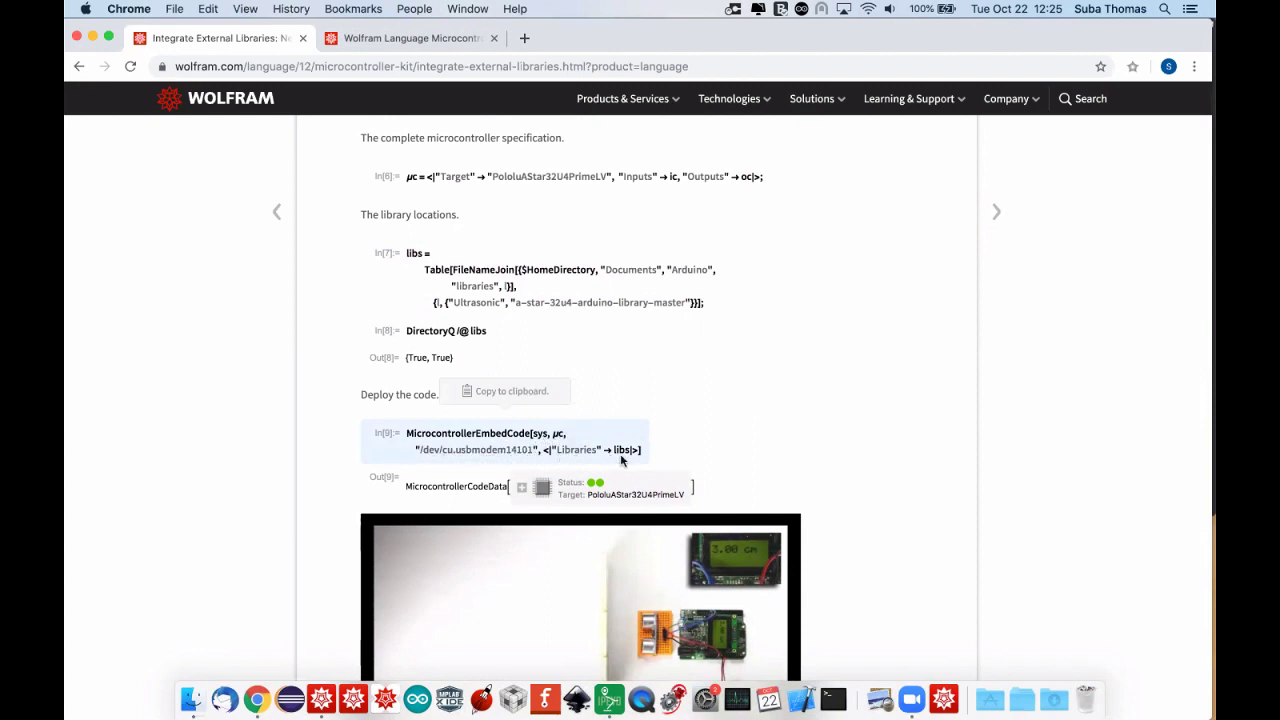
Play the external libraries example's demonstration video, skip ahead to 00:12 and pause it.
scroll(449, 512, down, 5)
scroll(449, 512, down, 3)
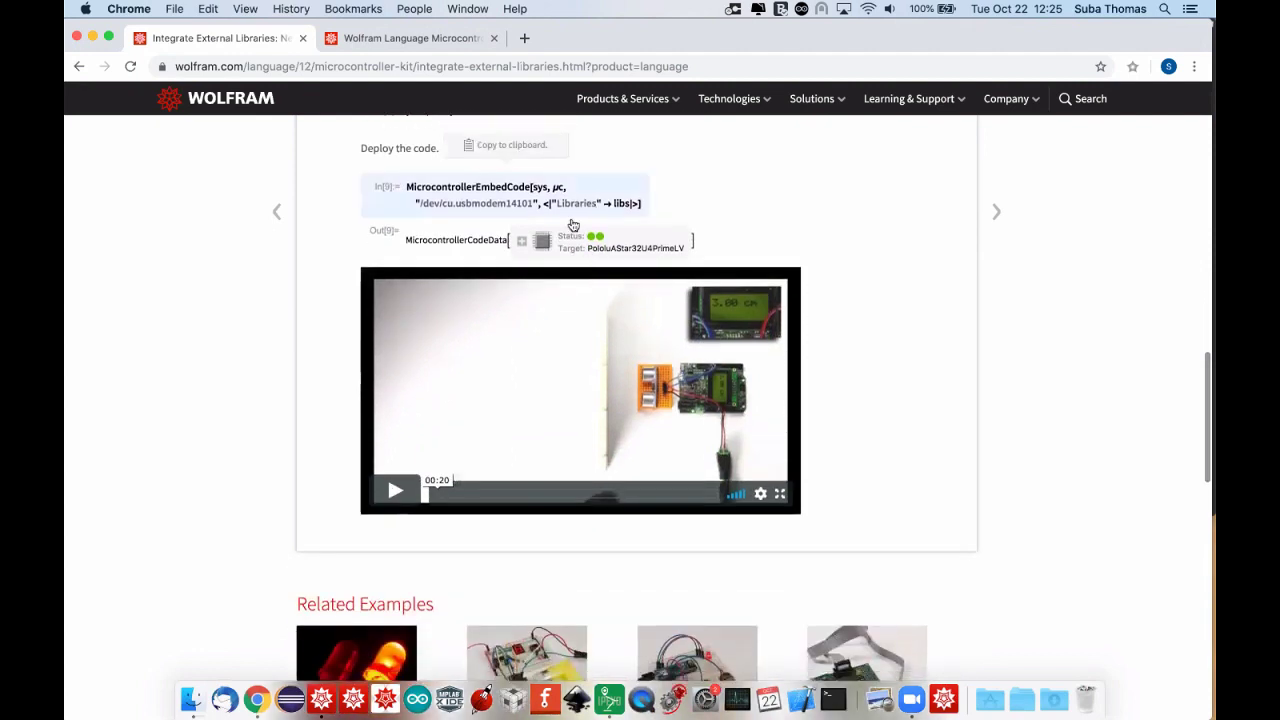
click(397, 492)
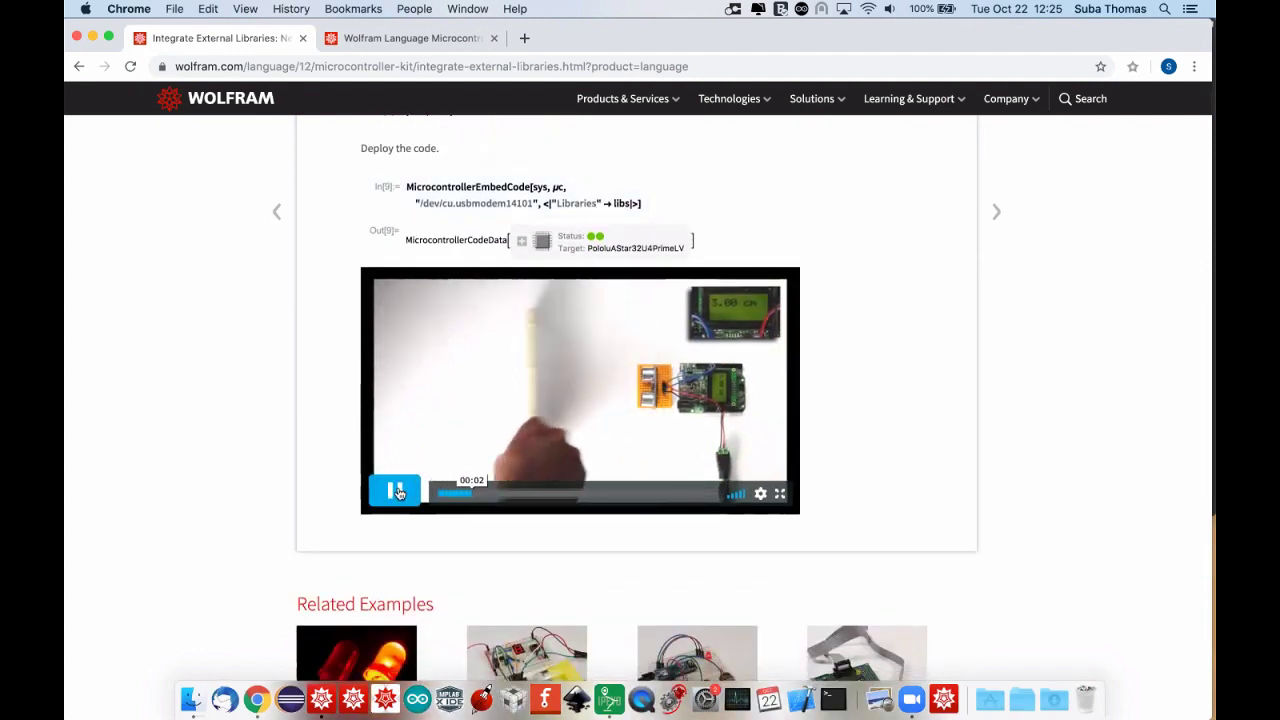
click(610, 499)
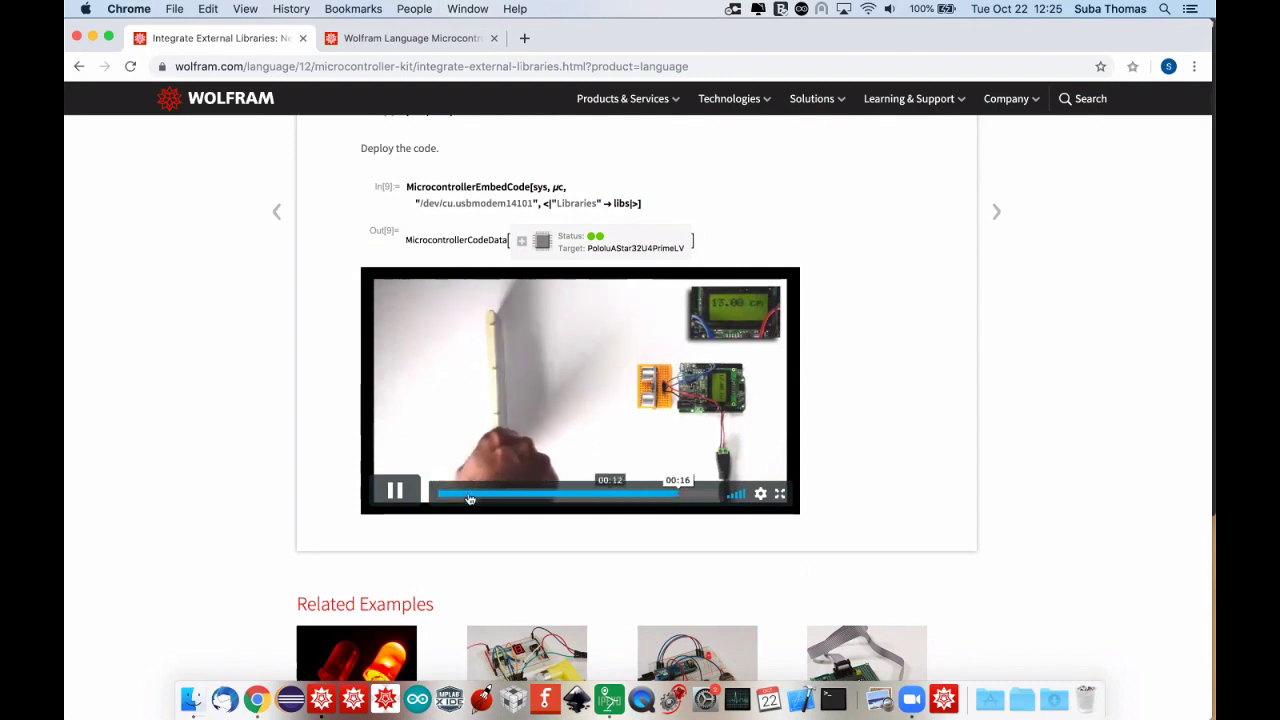
click(395, 490)
Open the related example "Supported Systems Models".
scroll(1034, 357, down, 5)
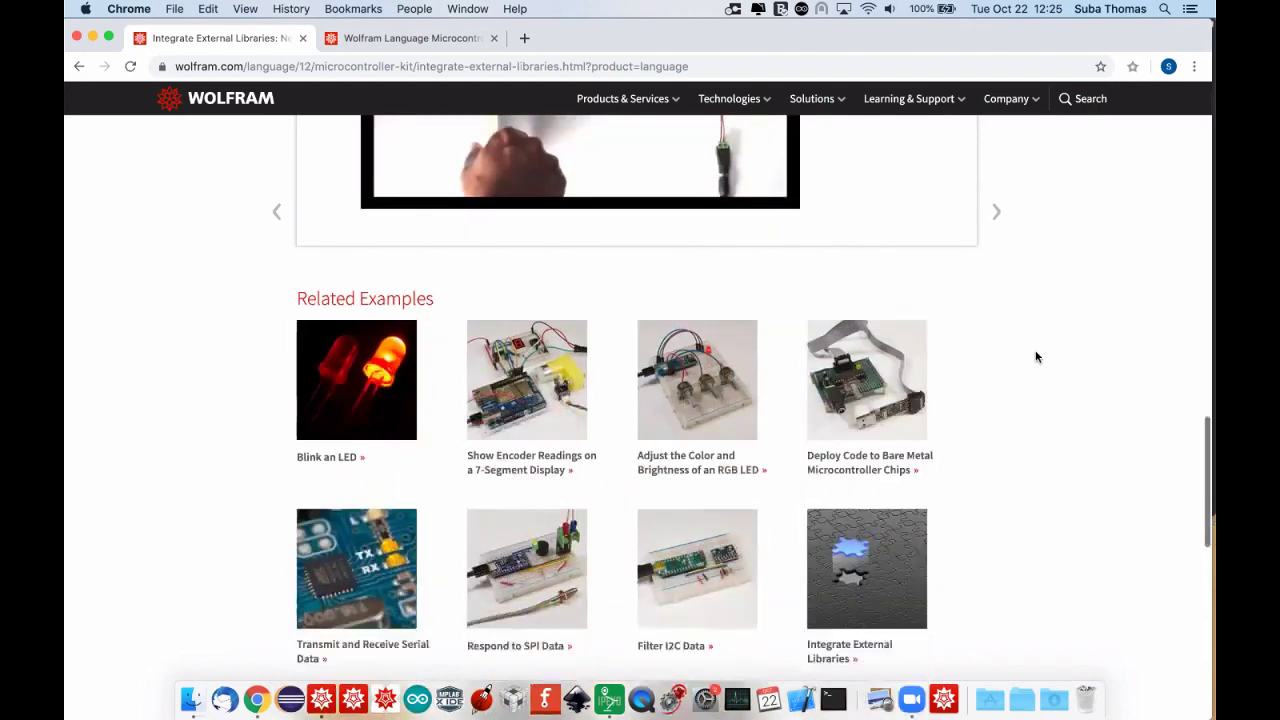
scroll(1036, 357, down, 3)
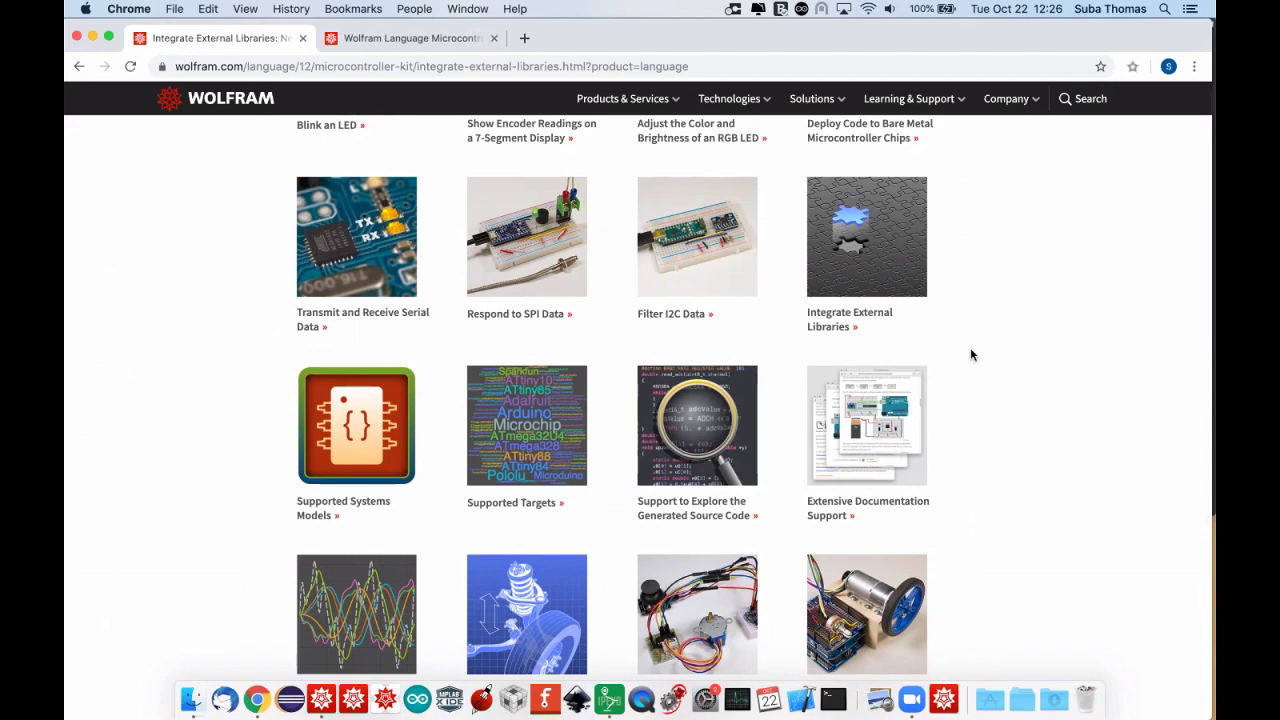
click(370, 432)
Examine the systems models example from the TransferFunctionModel integrator through the state-space models to the SystemsConnectionsModel controller and its deployment.
scroll(514, 400, down, 5)
scroll(513, 402, up, 2)
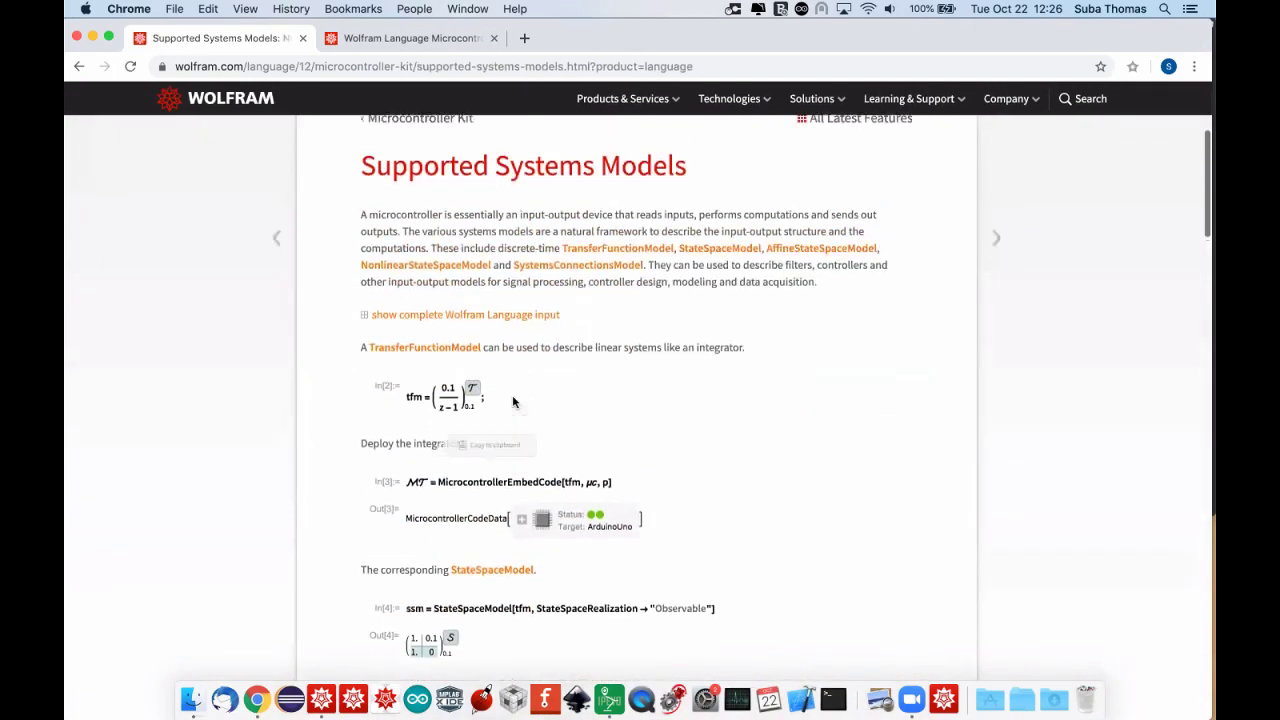
scroll(513, 402, up, 1)
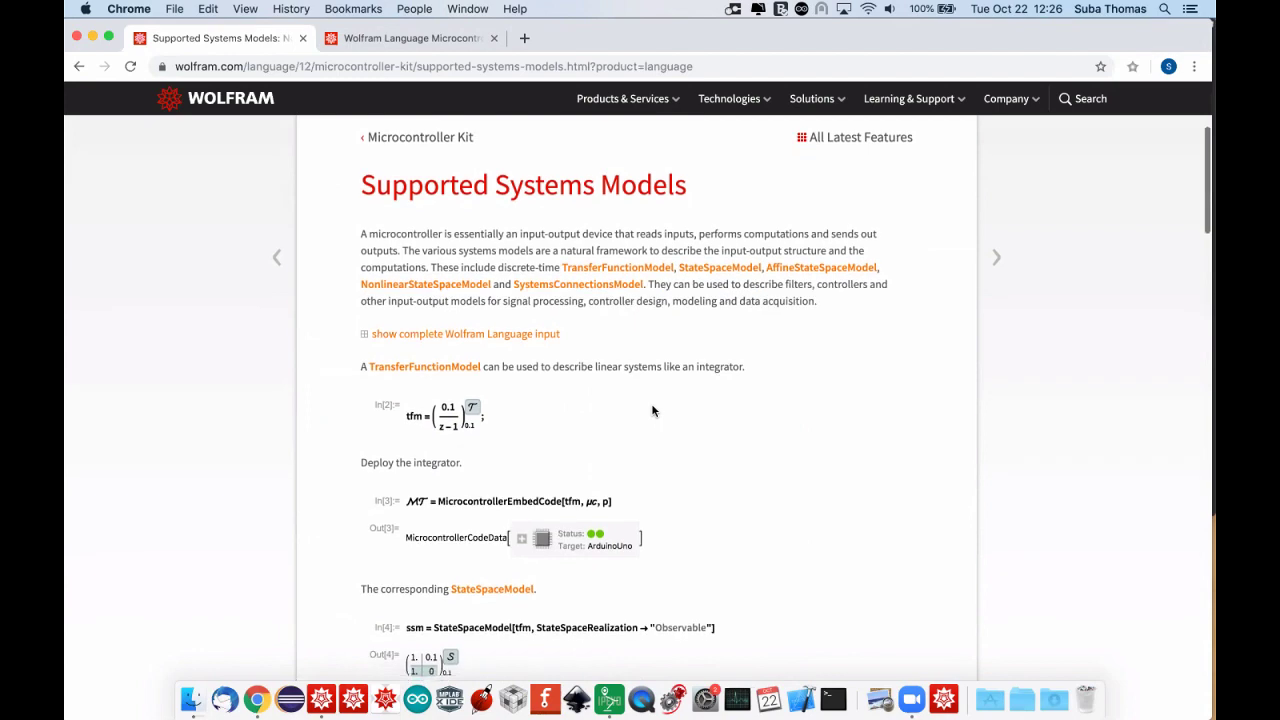
scroll(556, 382, down, 1)
scroll(556, 382, down, 5)
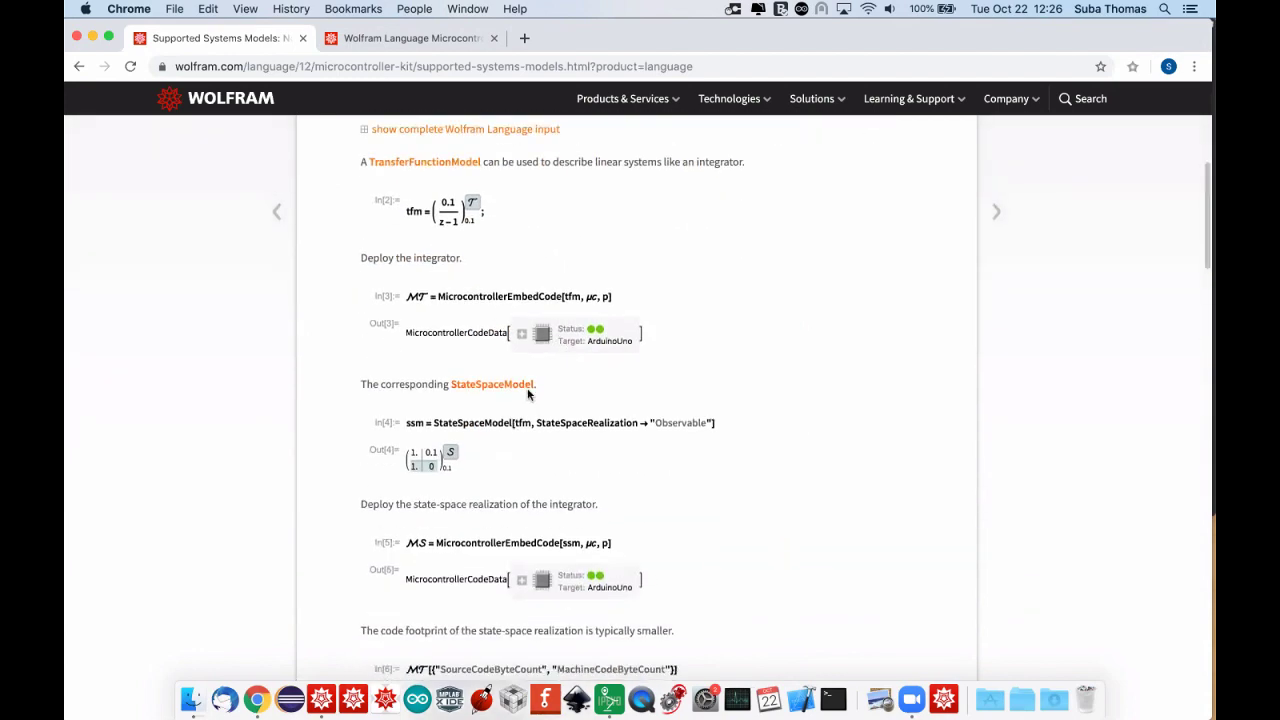
scroll(528, 395, down, 5)
scroll(496, 447, down, 10)
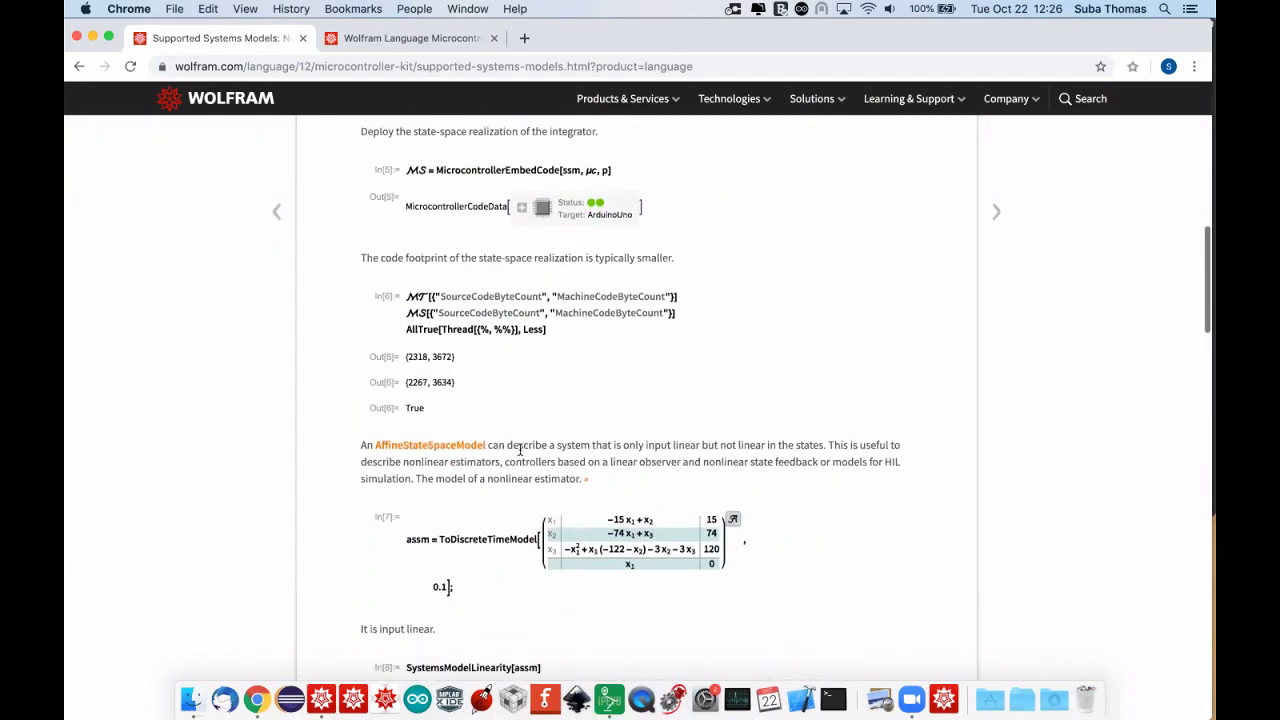
scroll(500, 451, down, 5)
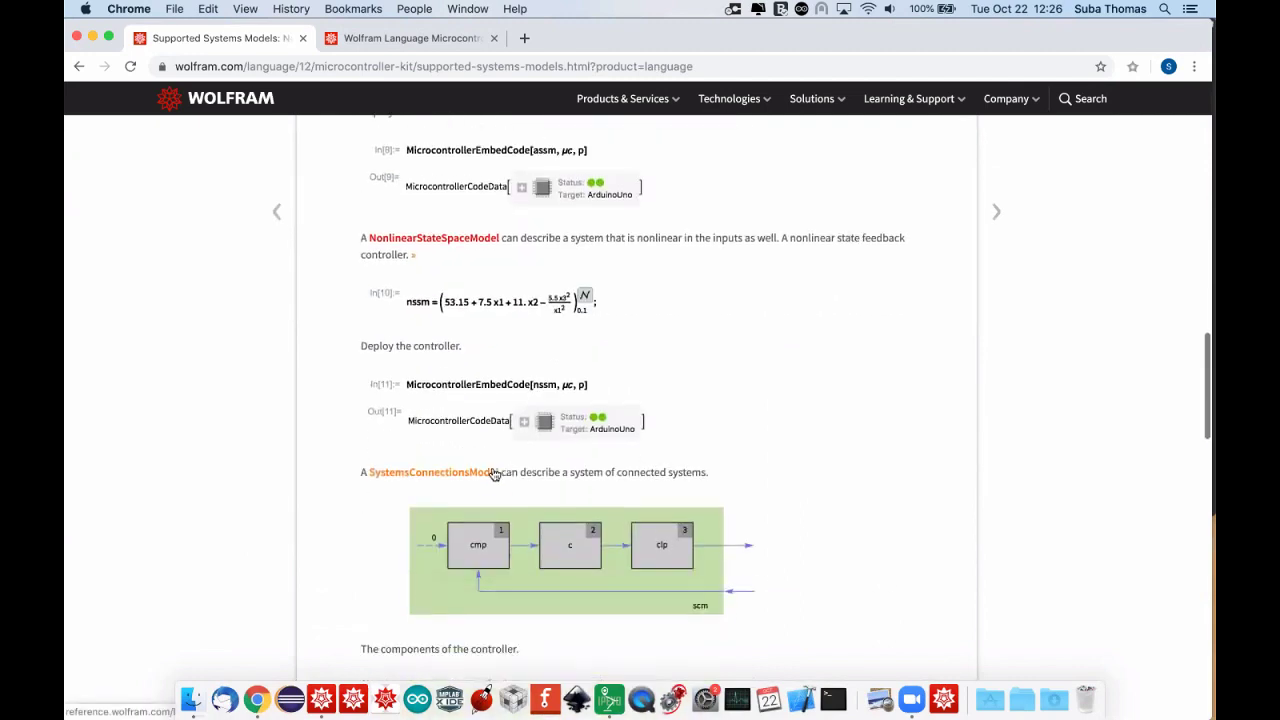
scroll(519, 447, down, 1)
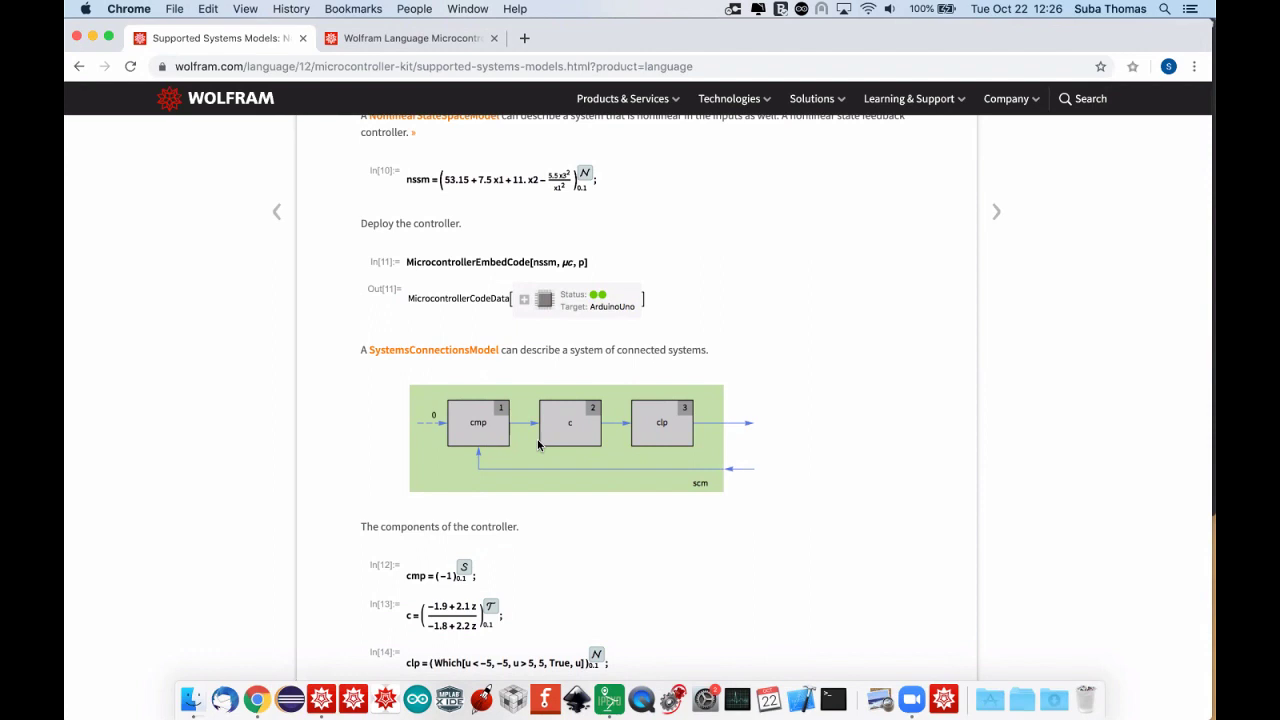
scroll(497, 439, down, 3)
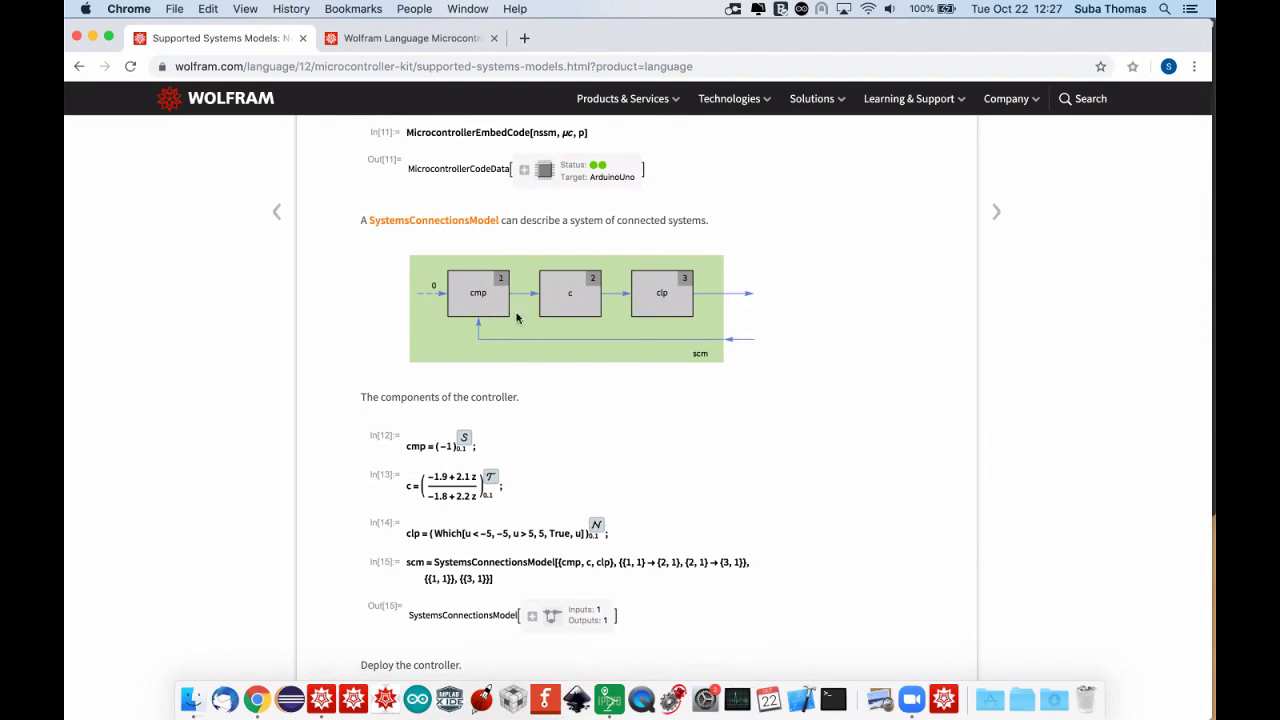
scroll(461, 348, down, 3)
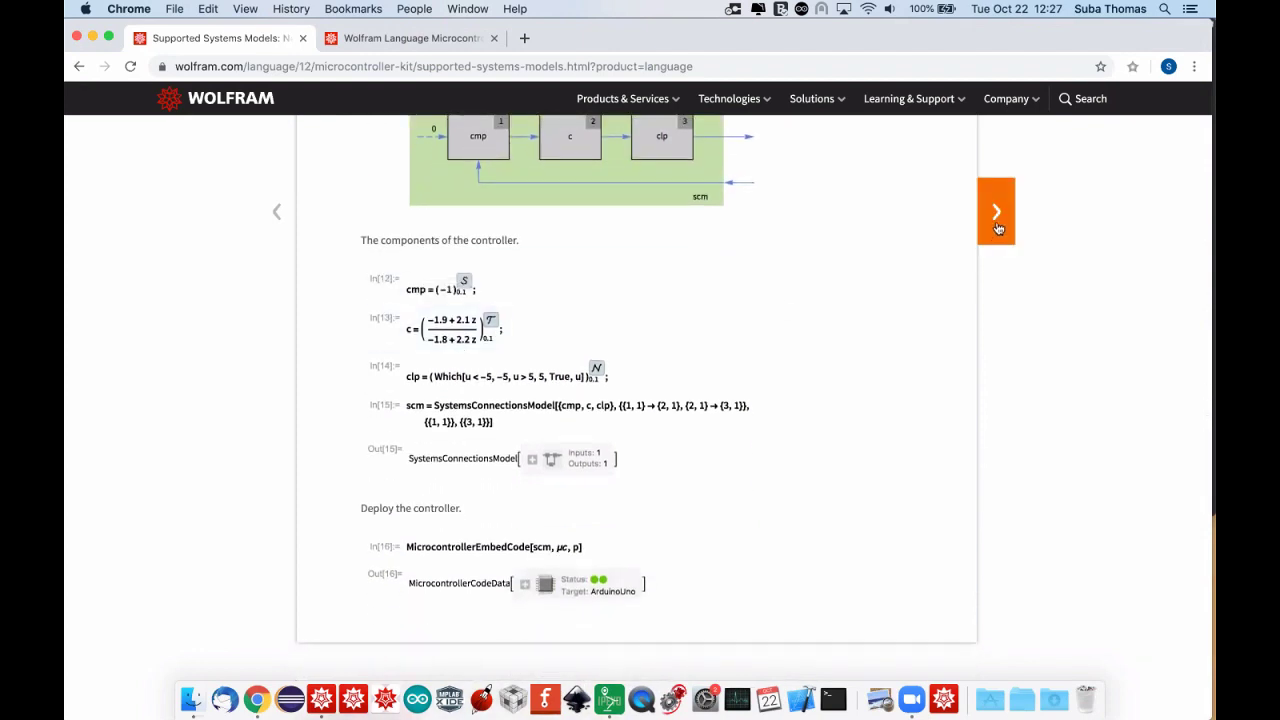
Open the related example "Supported Targets" and examine its entity lists of microcontroller targets, vendors and families.
scroll(993, 321, down, 15)
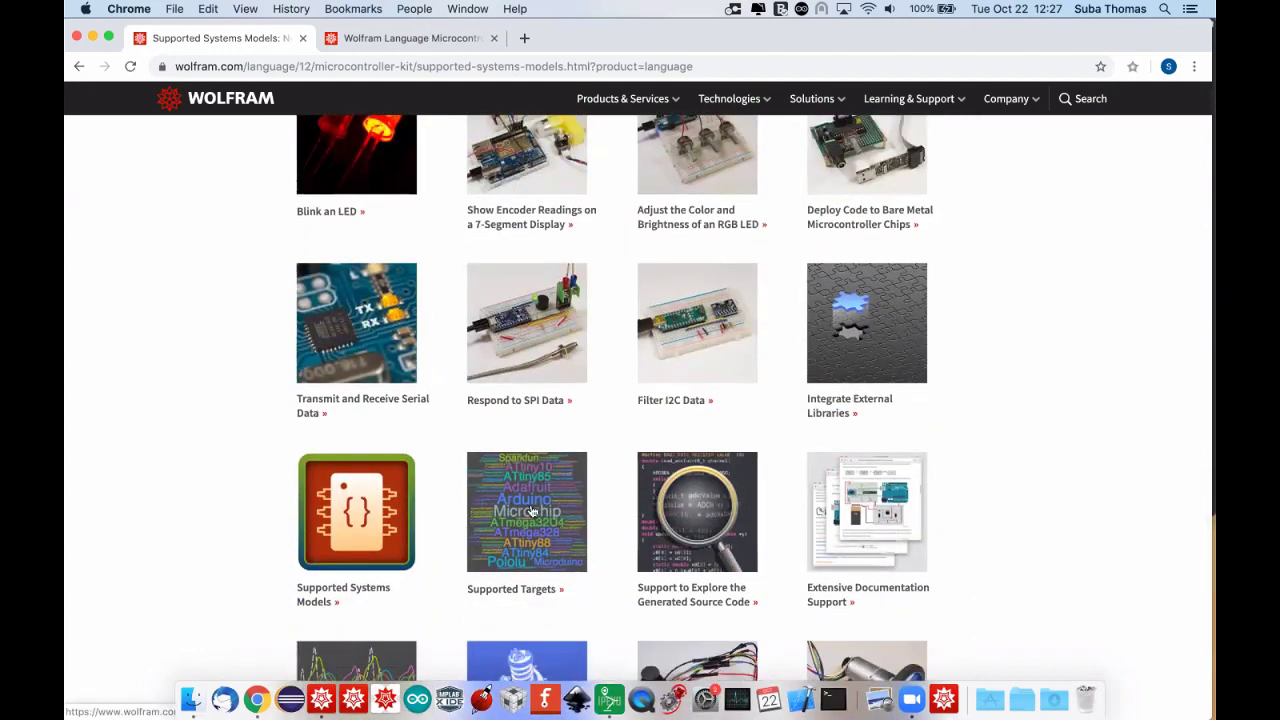
click(532, 511)
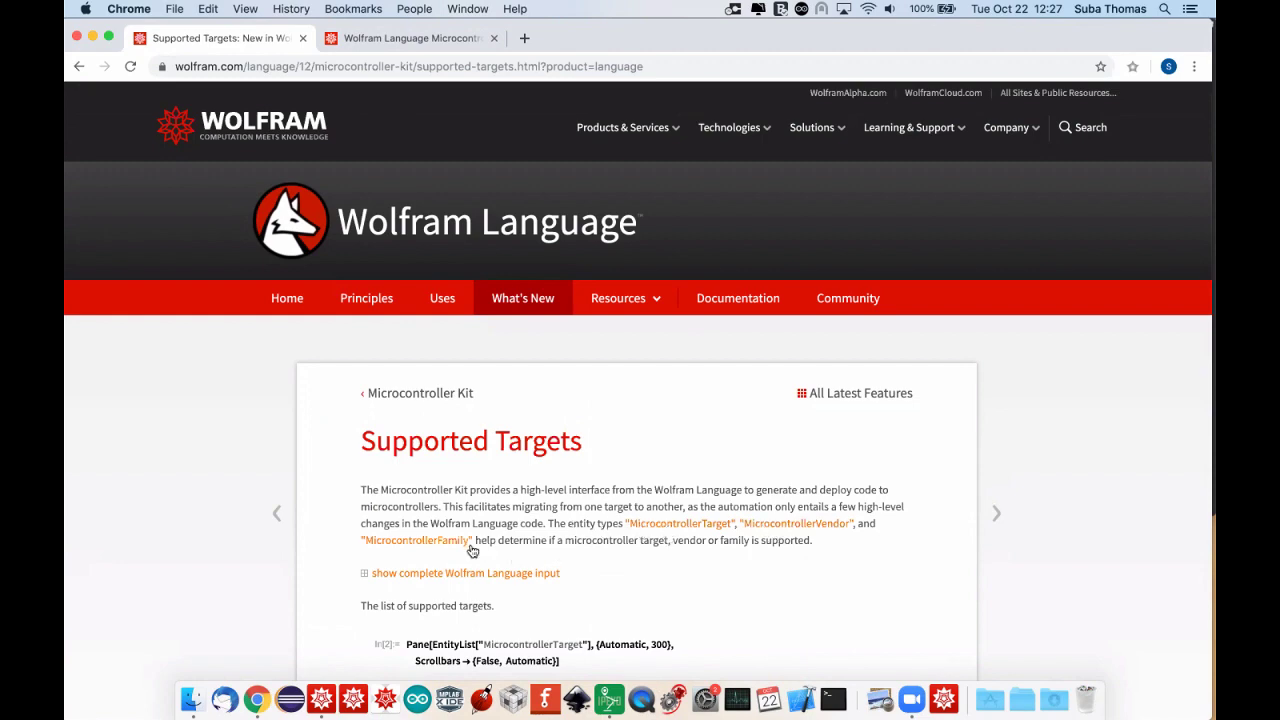
scroll(545, 537, down, 5)
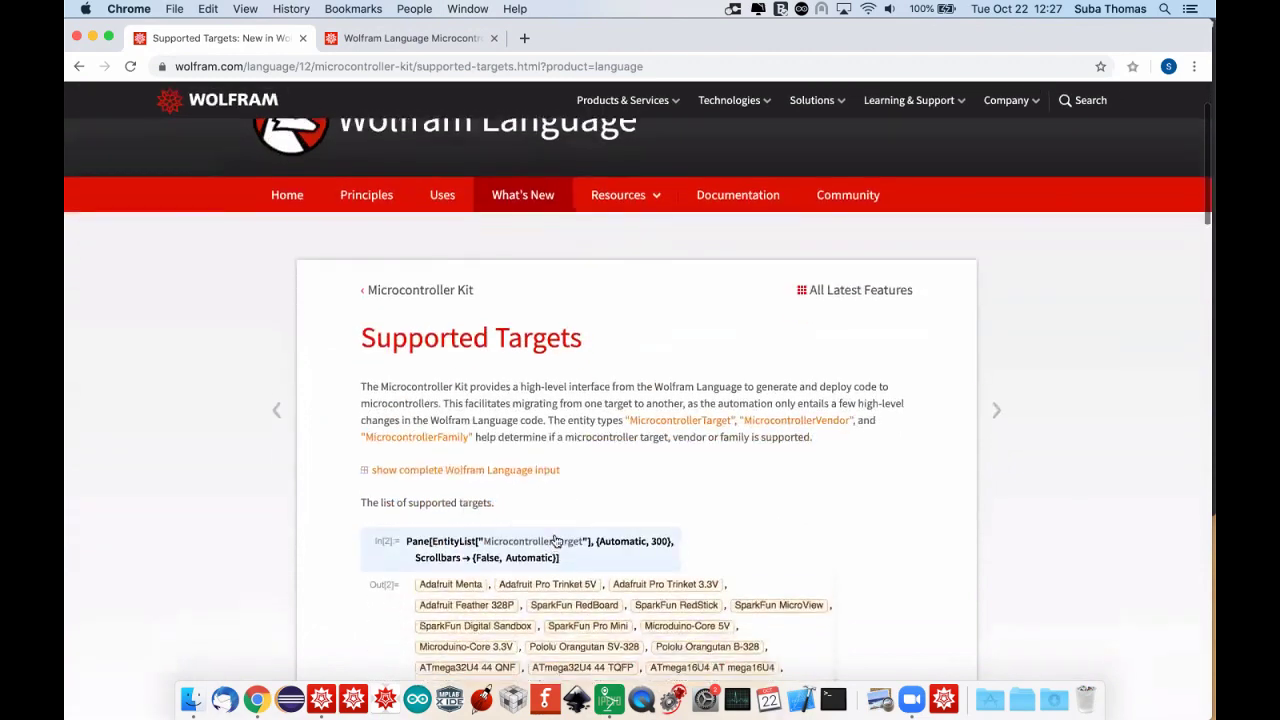
scroll(555, 538, down, 4)
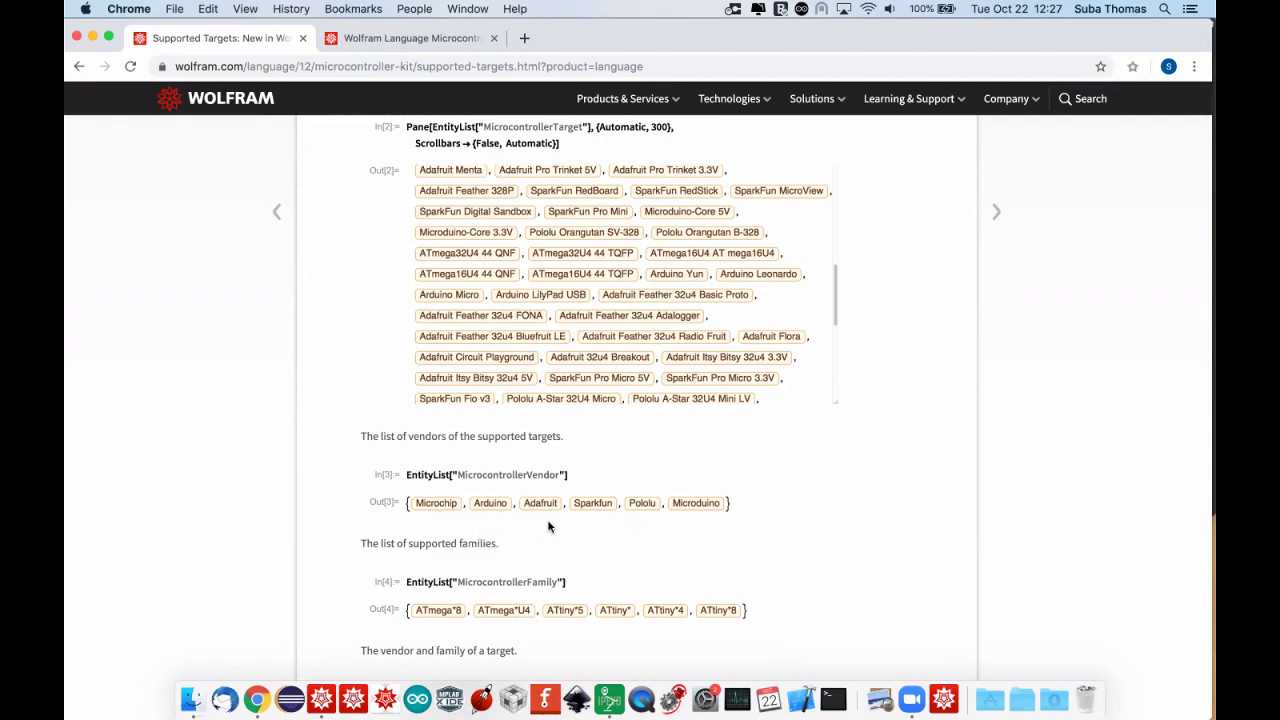
scroll(548, 527, up, 1)
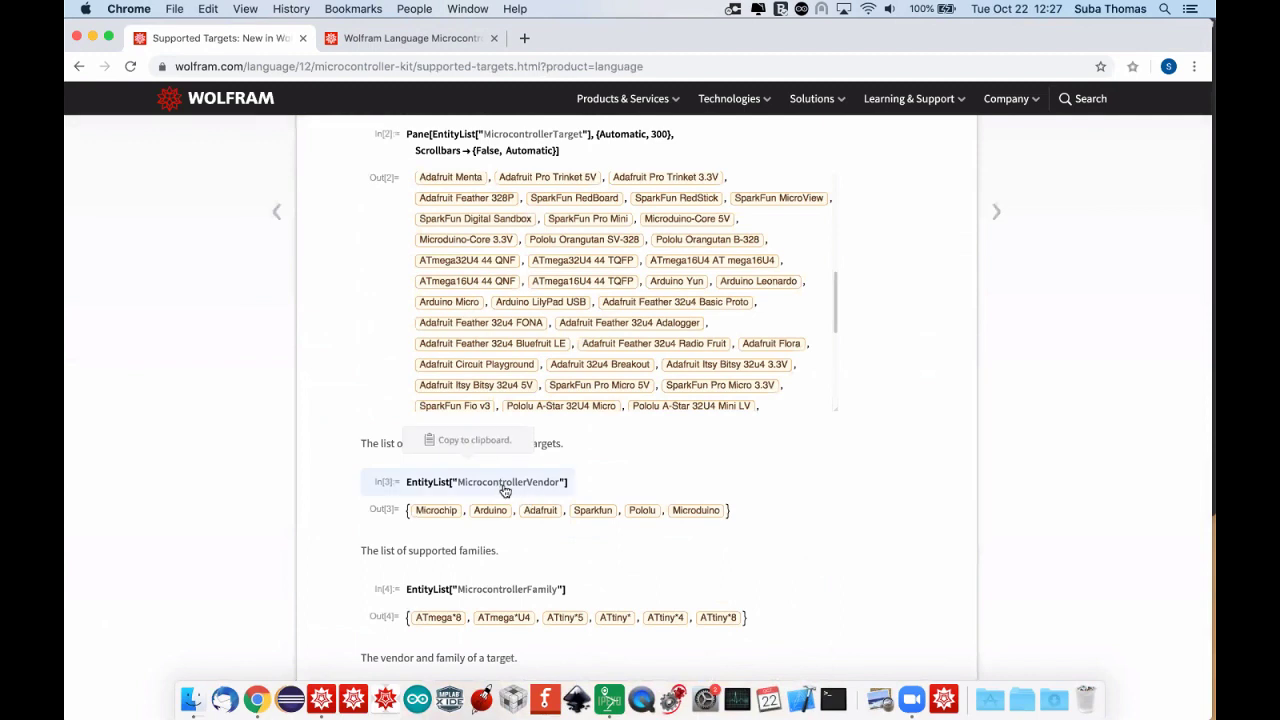
scroll(505, 488, up, 3)
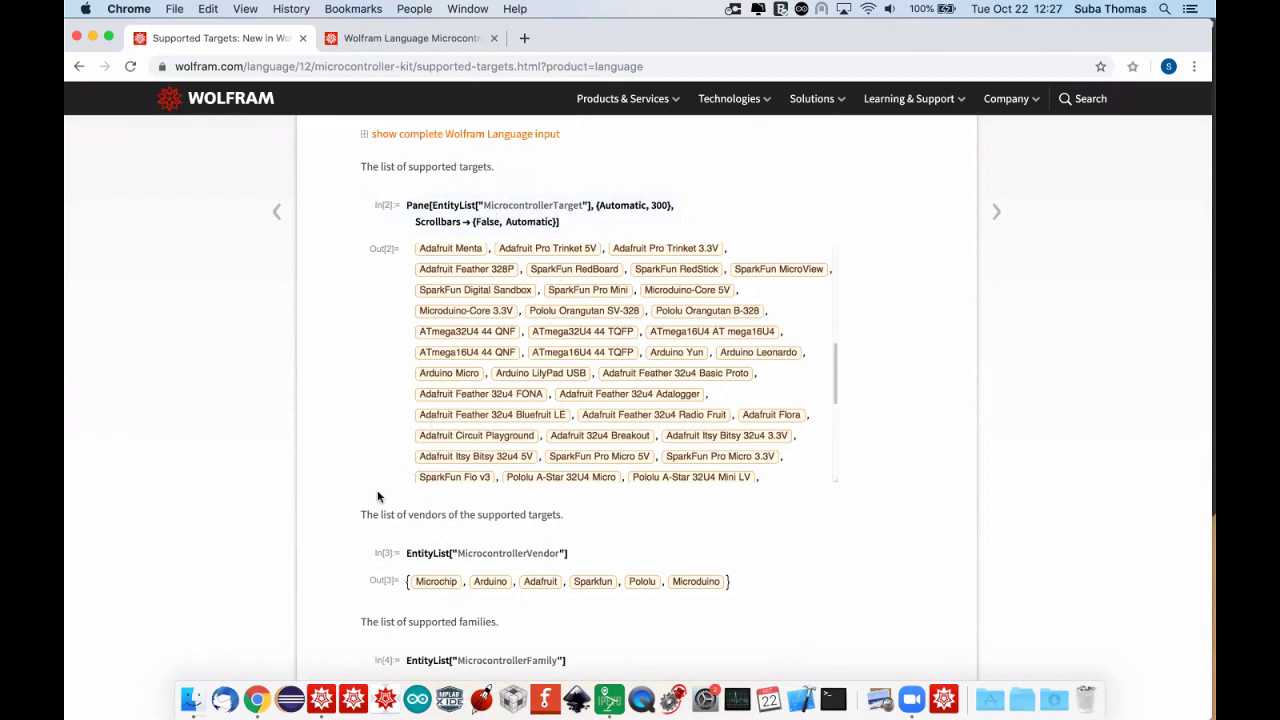
scroll(378, 496, down, 15)
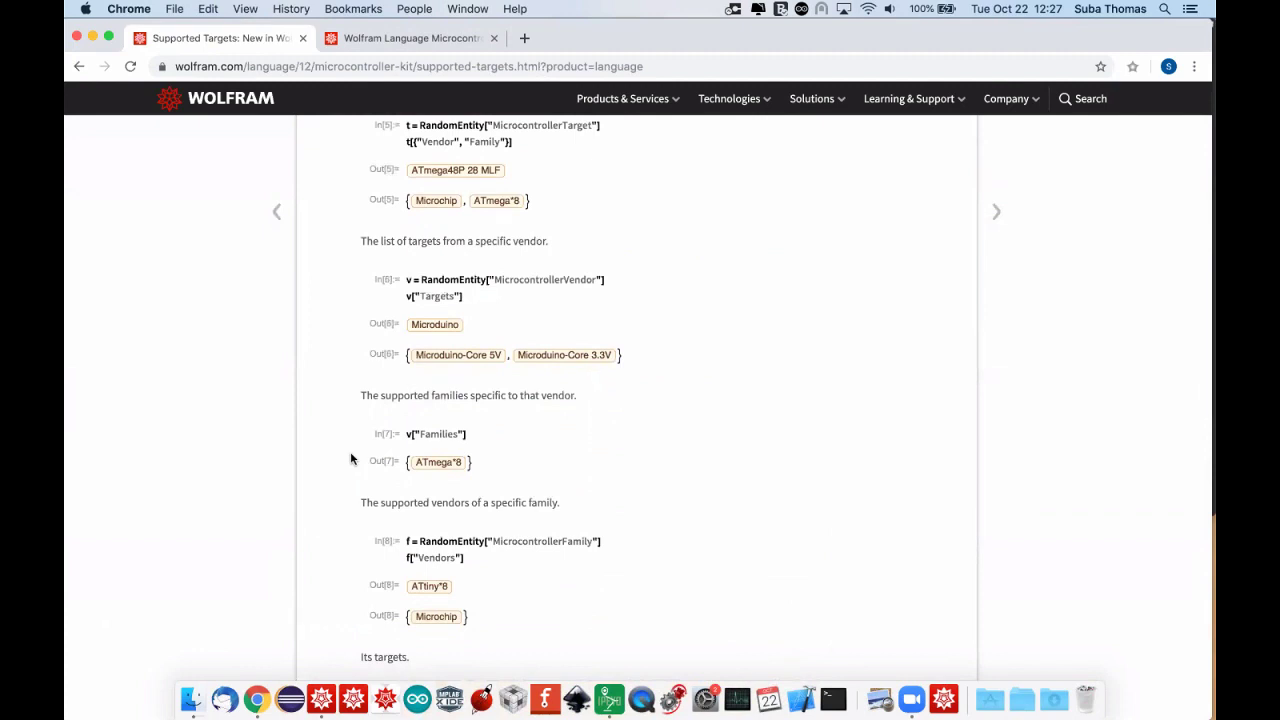
scroll(350, 458, down, 2)
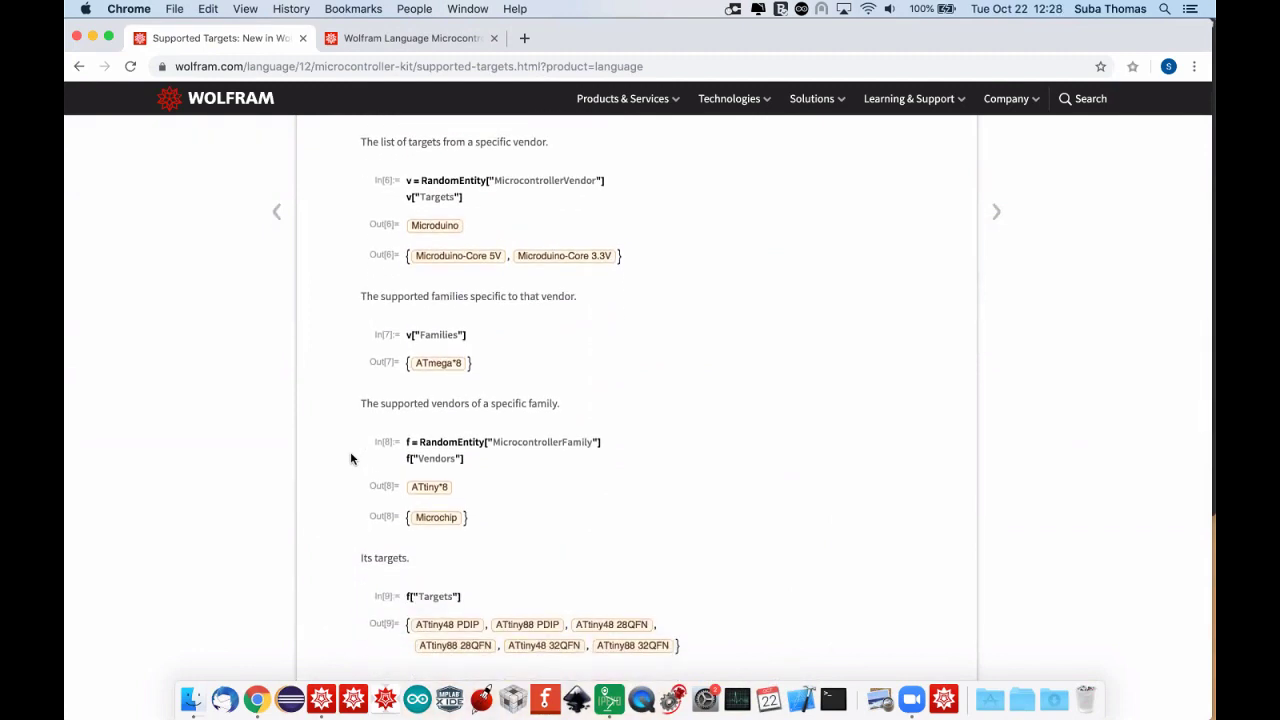
Open the related example "Support to Explore the Generated Source Code".
scroll(350, 458, down, 12)
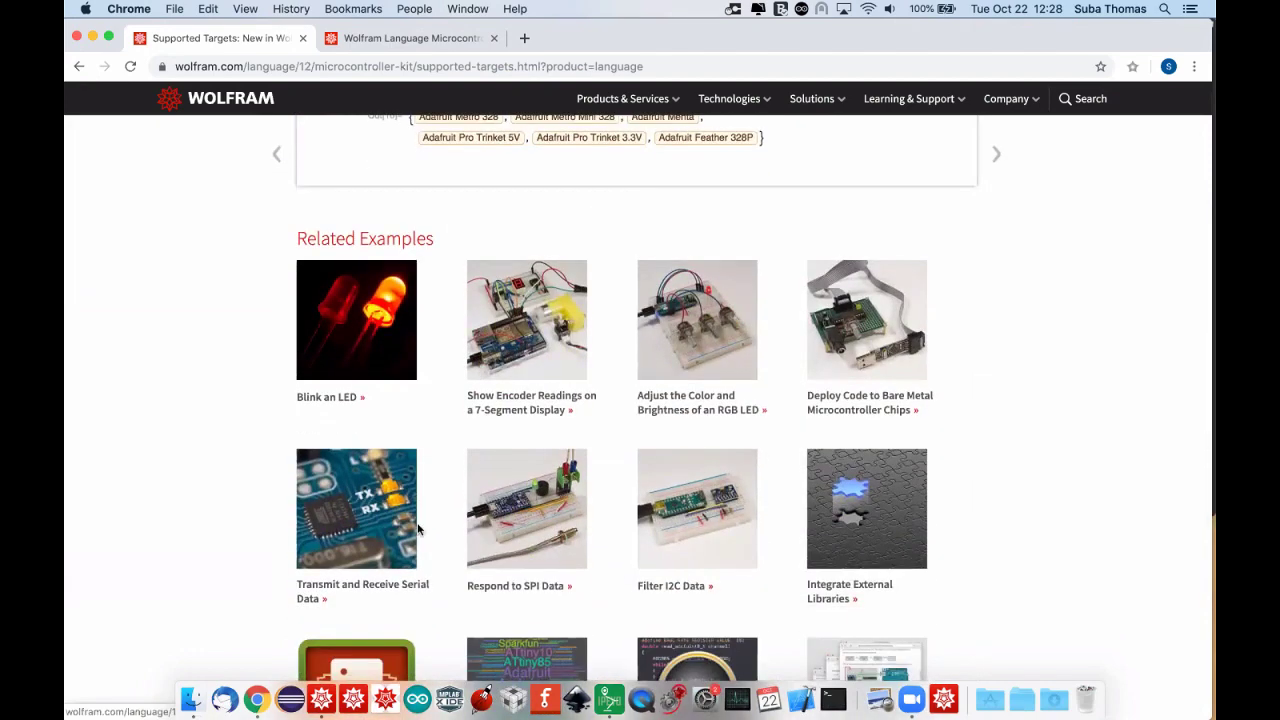
scroll(421, 531, down, 3)
click(685, 520)
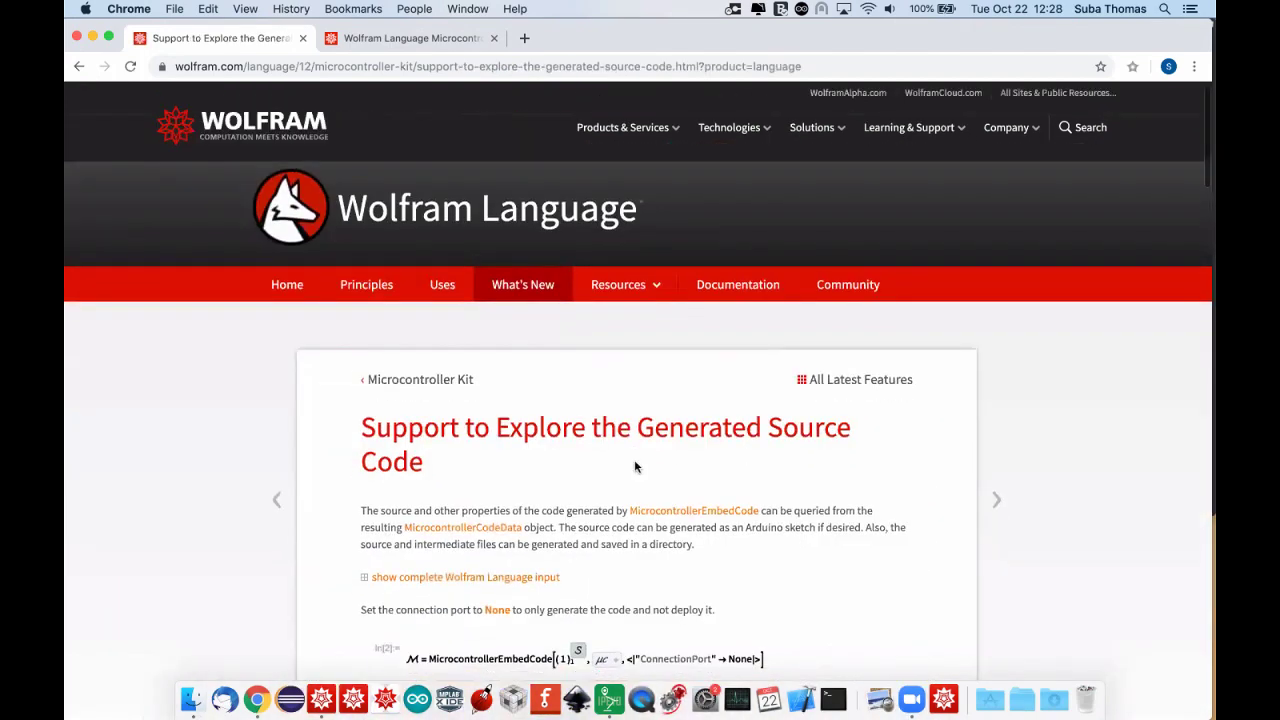
Copy the example's Pane input that displays the generated "SourceCode" in a scrollable frame.
scroll(634, 459, down, 5)
scroll(636, 465, down, 3)
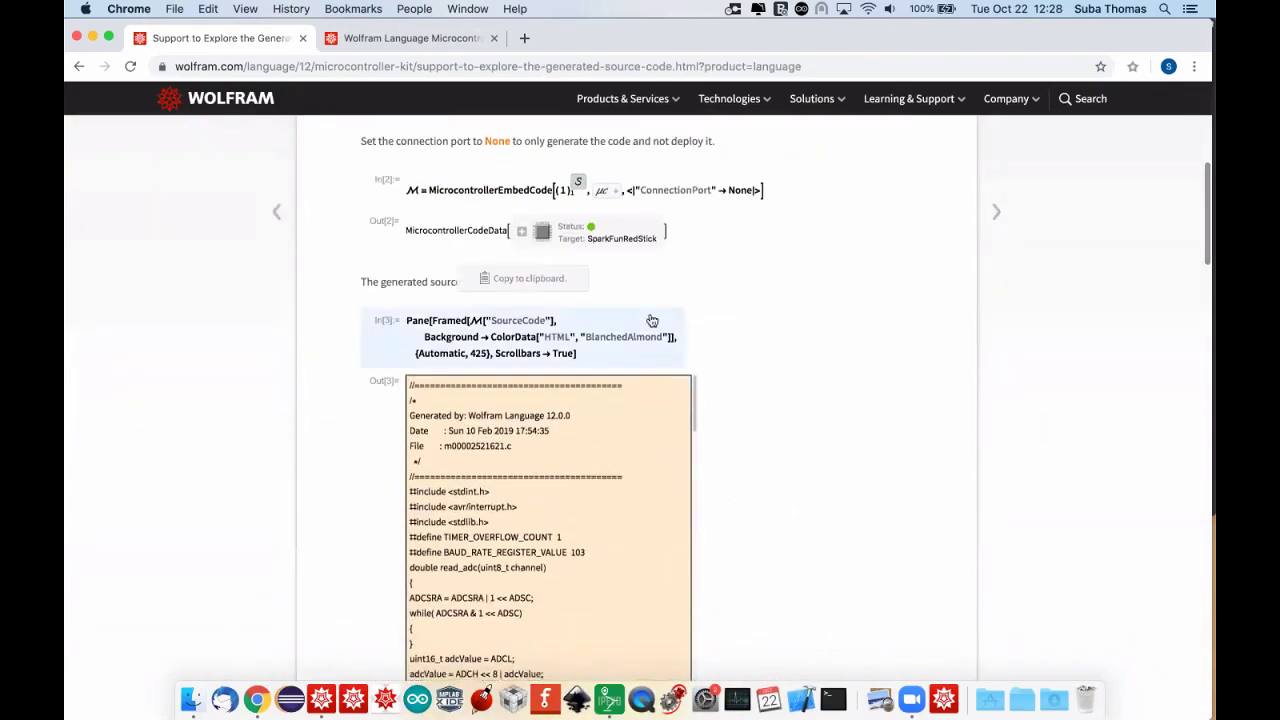
scroll(651, 320, up, 1)
scroll(637, 300, up, 1)
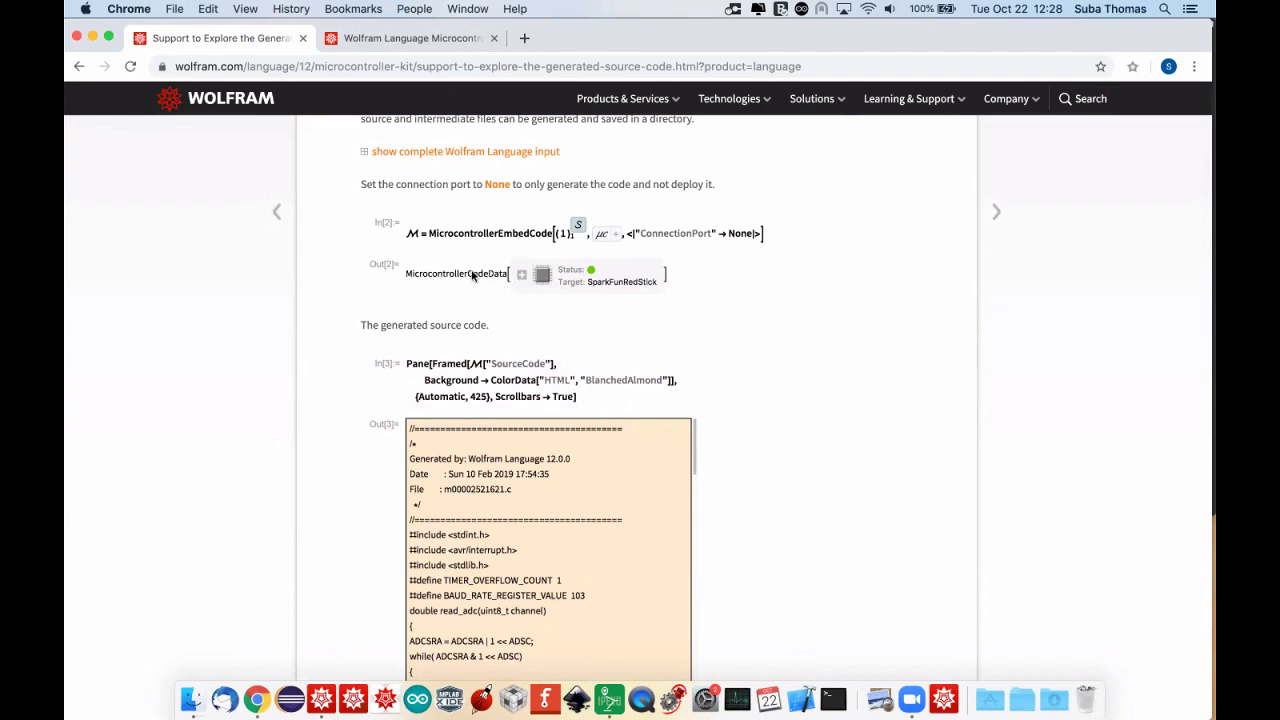
mouse_move(517, 366)
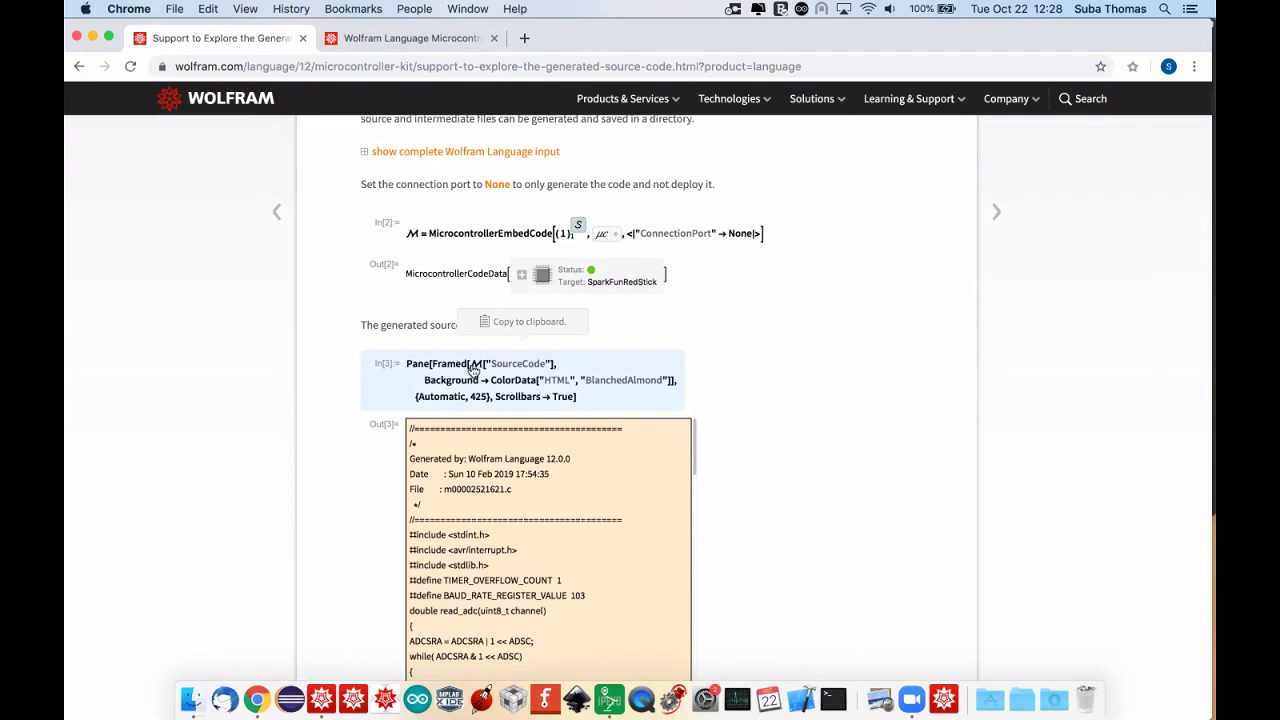
click(473, 368)
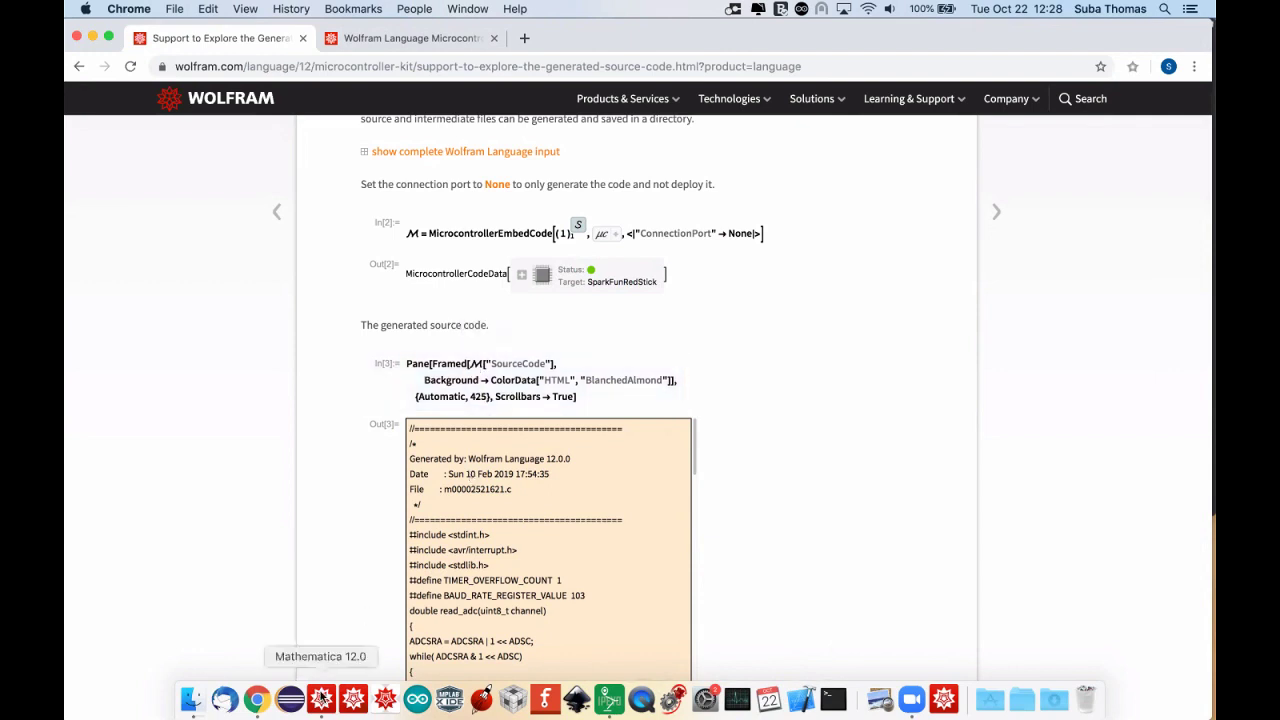
Switch to Mathematica and paste the copied source code input at the end of the Untitled-2 notebook.
key(super+Tab)
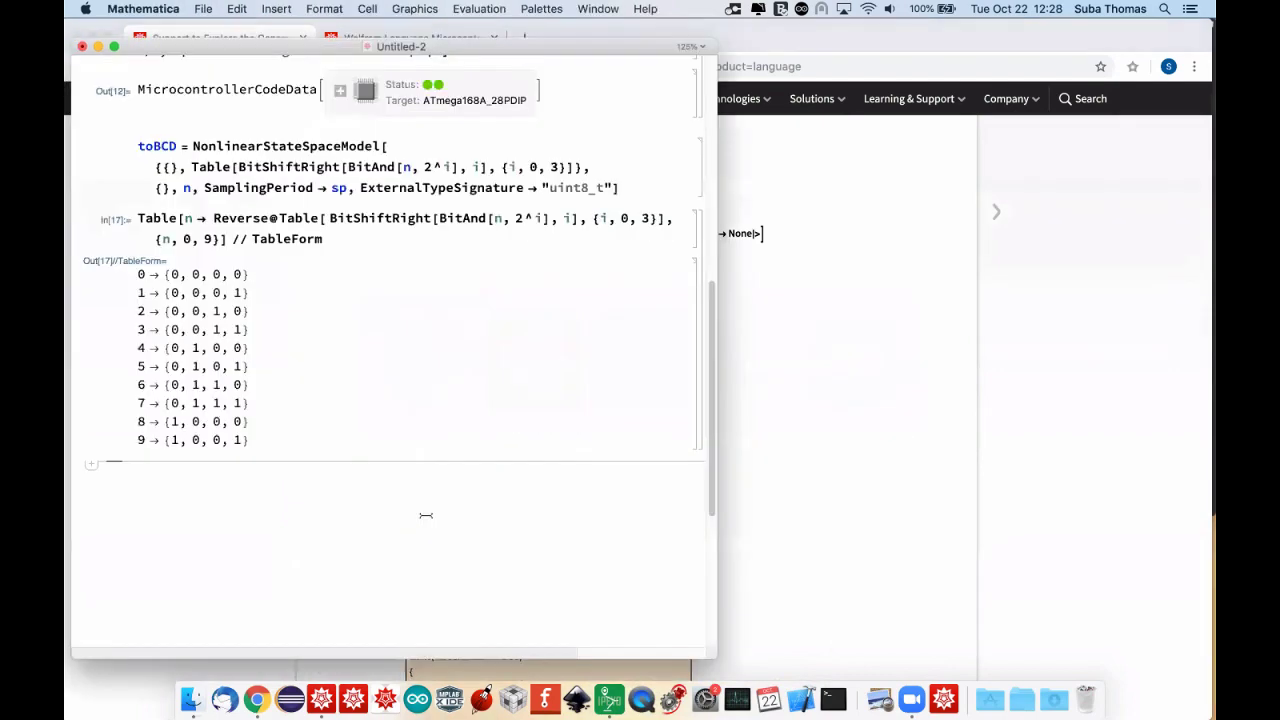
scroll(368, 340, up, 5)
scroll(368, 340, down, 1)
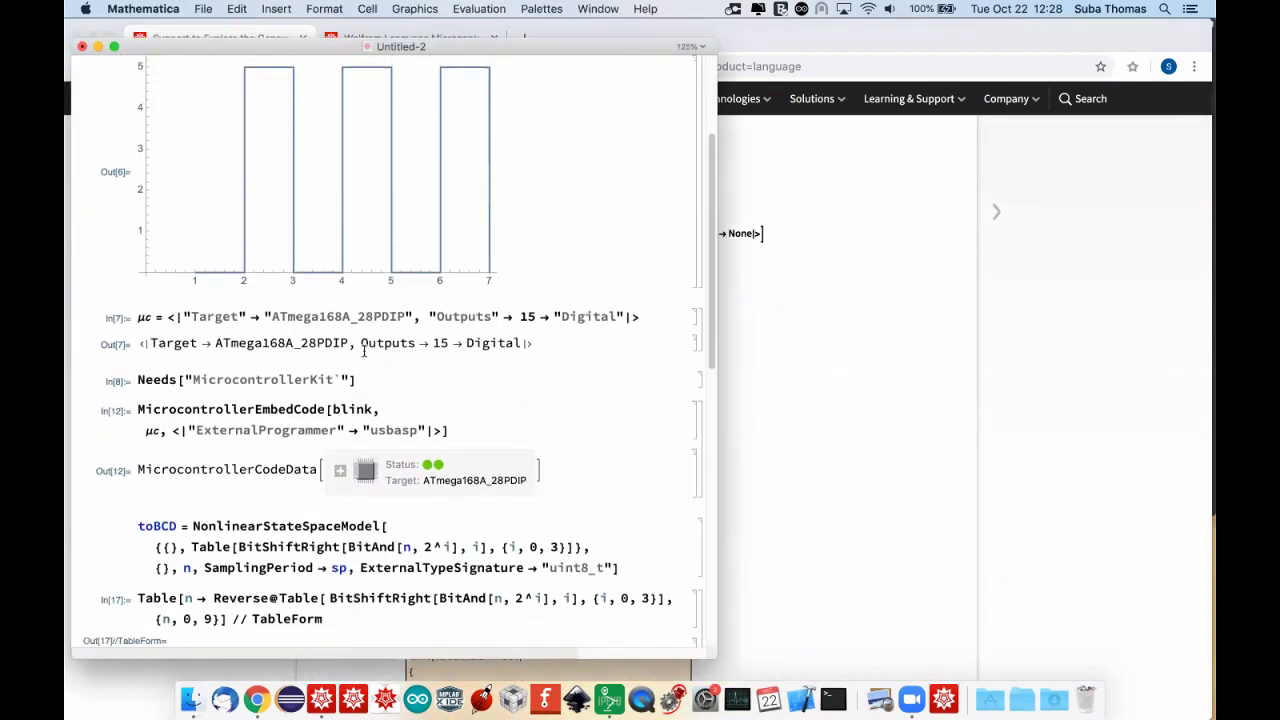
scroll(363, 350, down, 10)
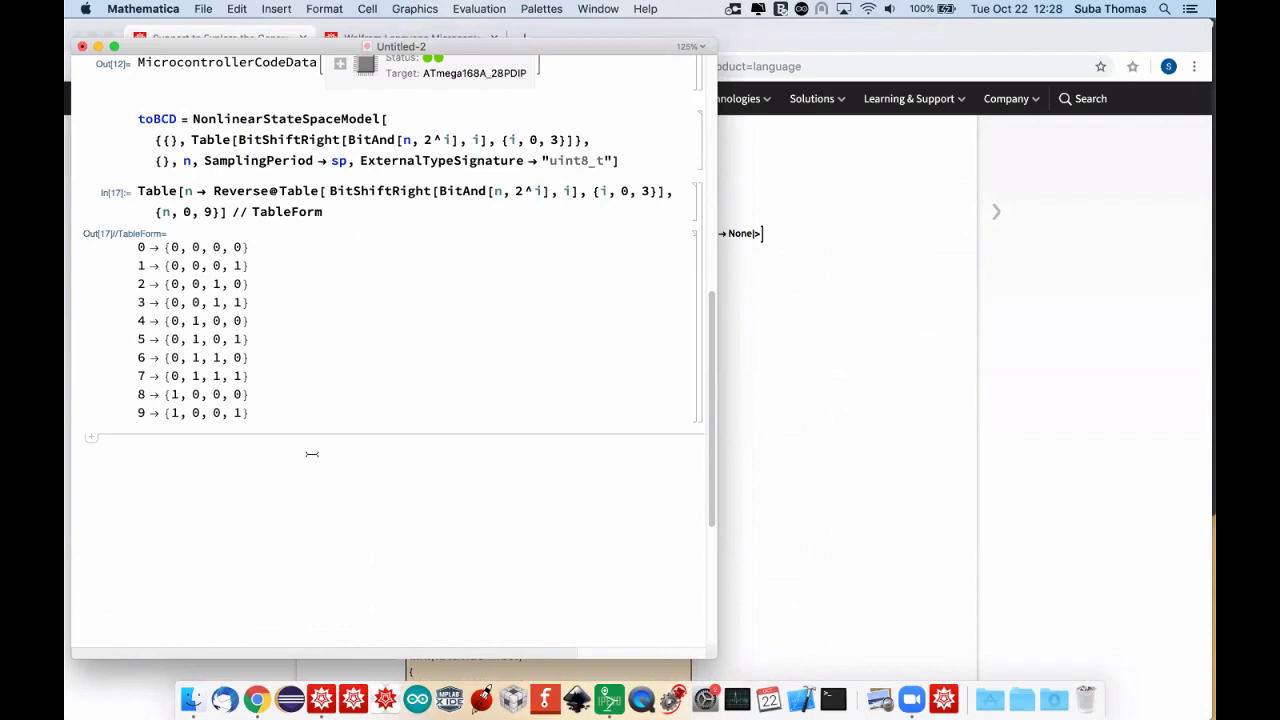
Replace the 𝓜 symbol in the pasted input with the blinker's MicrocontrollerCodeData output and evaluate the input.
scroll(430, 377, up, 5)
drag(584, 250, 82, 249)
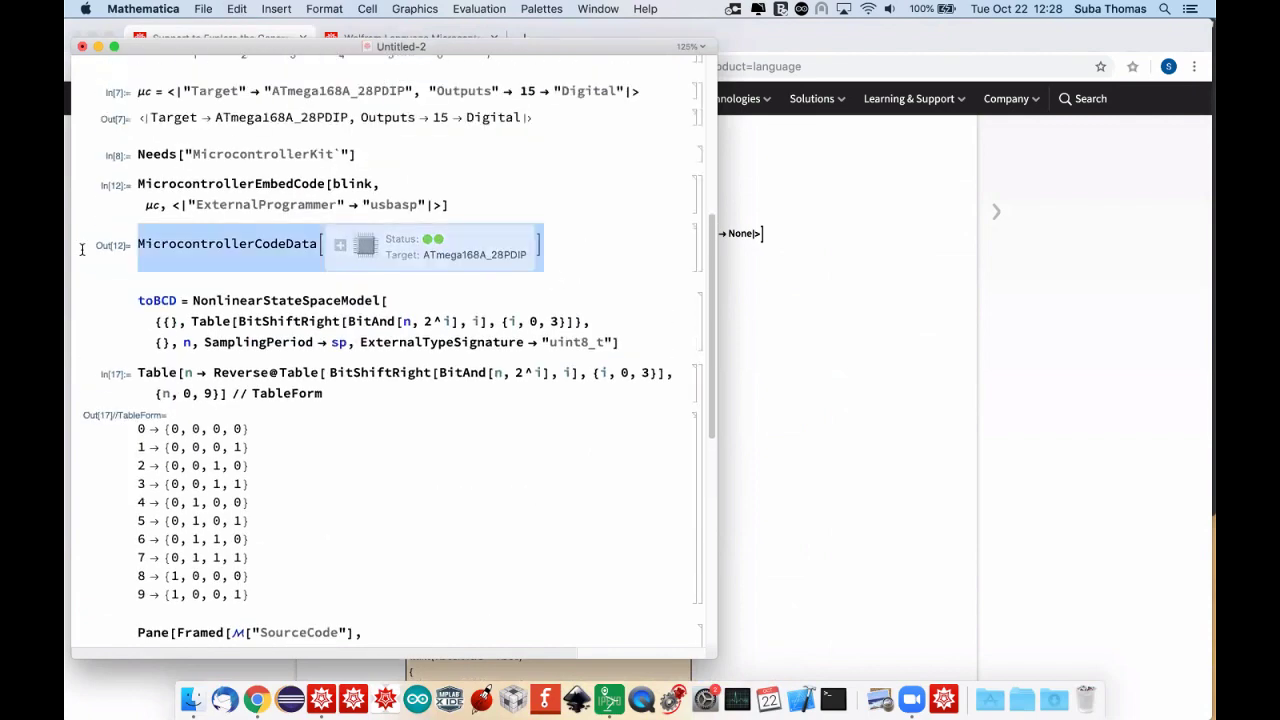
scroll(134, 321, down, 7)
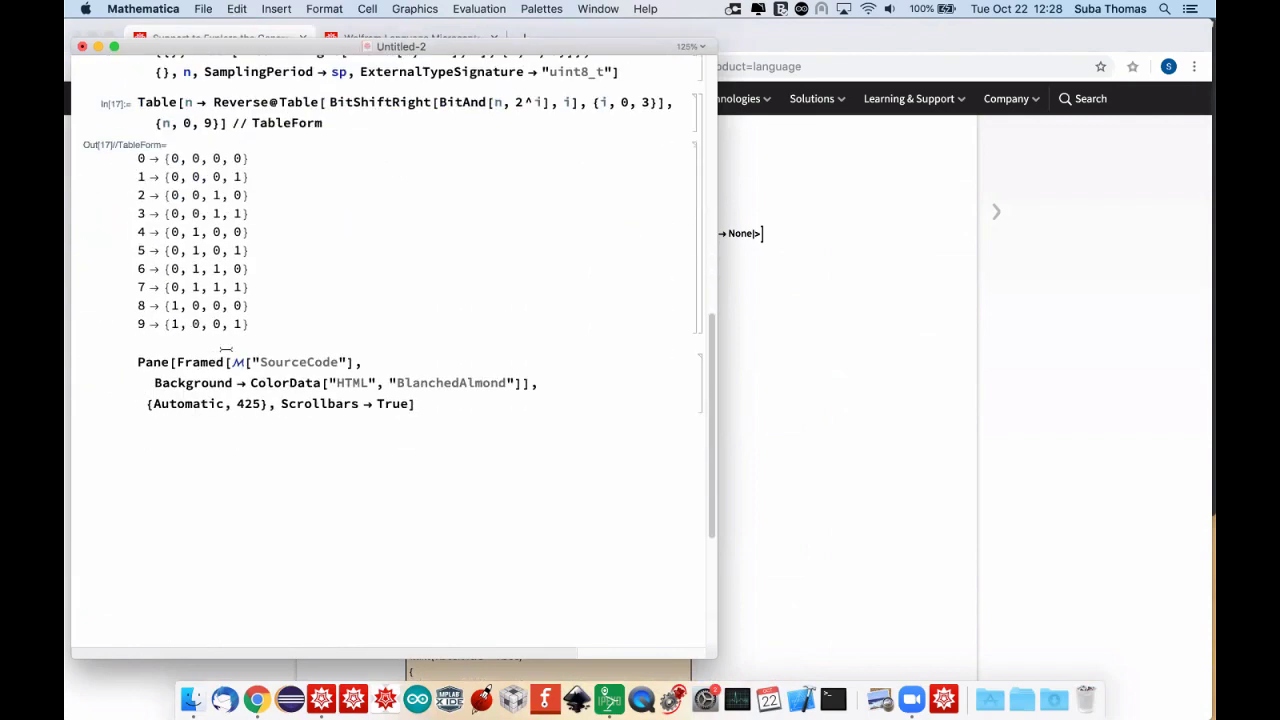
double_click(238, 362)
key(ctrl+v)
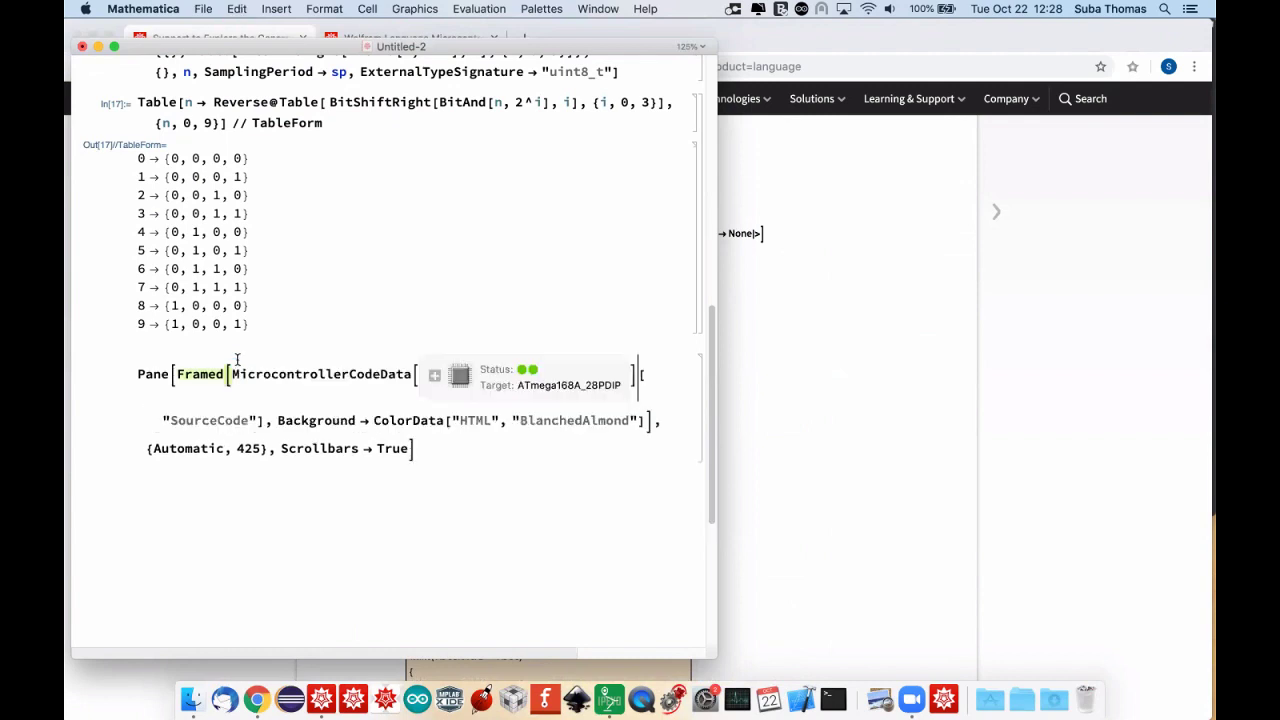
key(shift+Return)
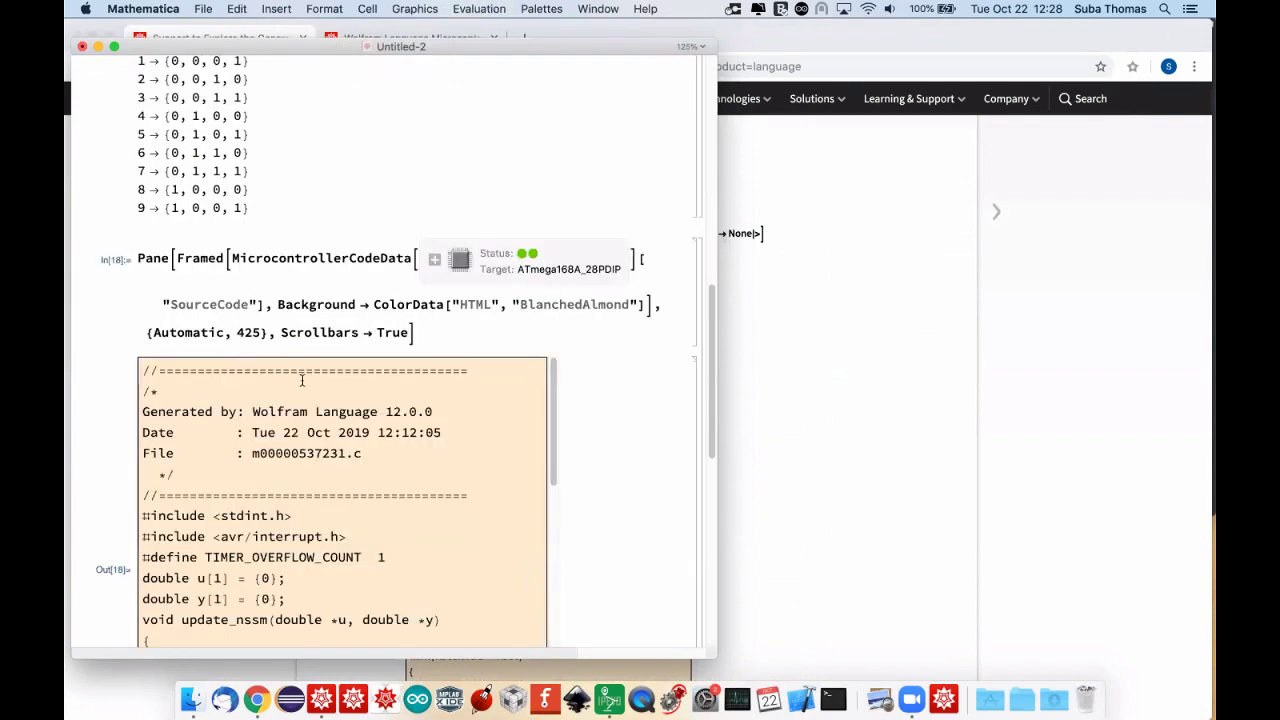
Examine the generated C source code for the blinker, including its update_nssm function, timer interrupt and main function.
scroll(713, 401, down, 5)
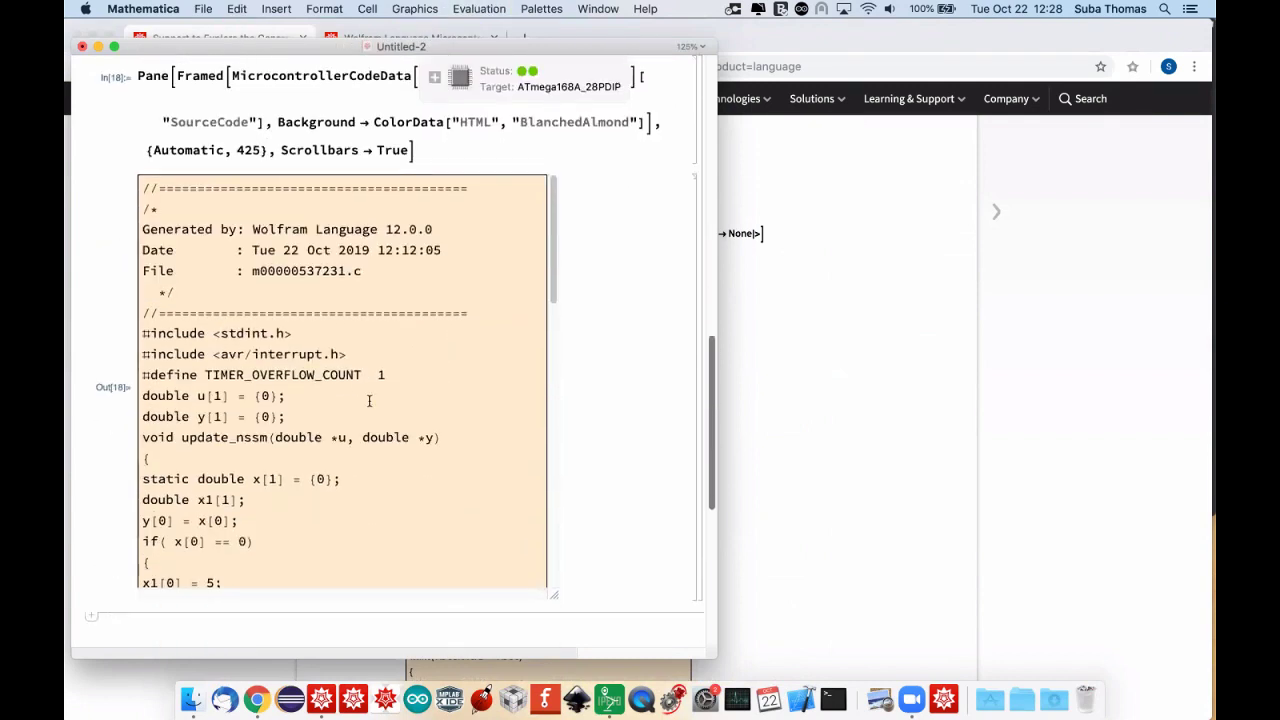
scroll(369, 401, down, 6)
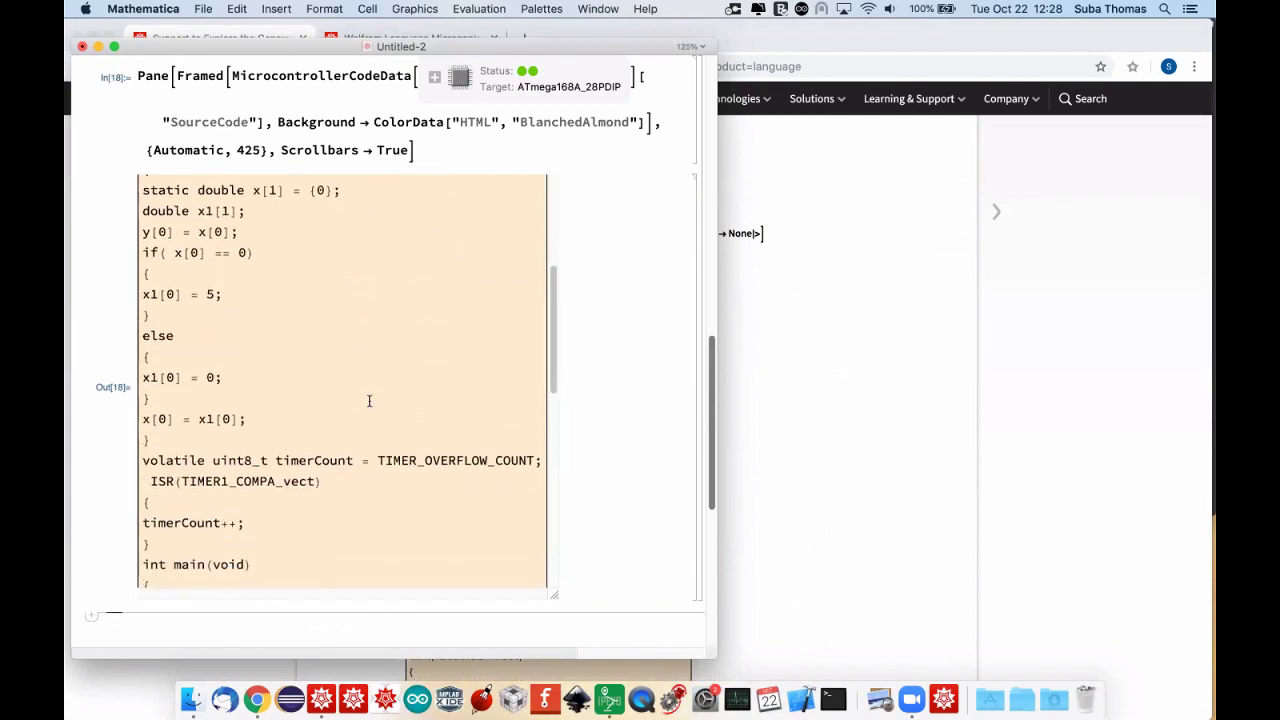
scroll(369, 401, up, 1)
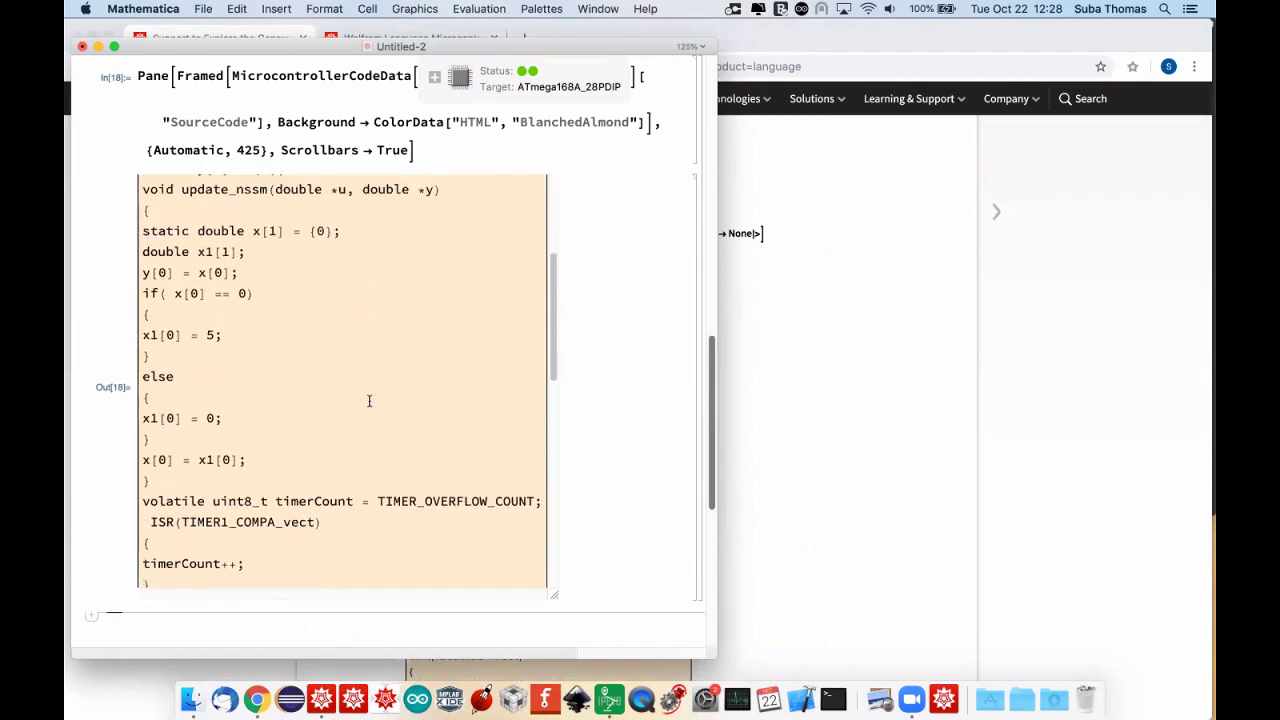
scroll(369, 401, down, 6)
Add <|"Language" → "Wiring"|> as the last argument of the blinker's MicrocontrollerEmbedCode input and evaluate it.
scroll(369, 401, up, 14)
scroll(369, 401, up, 12)
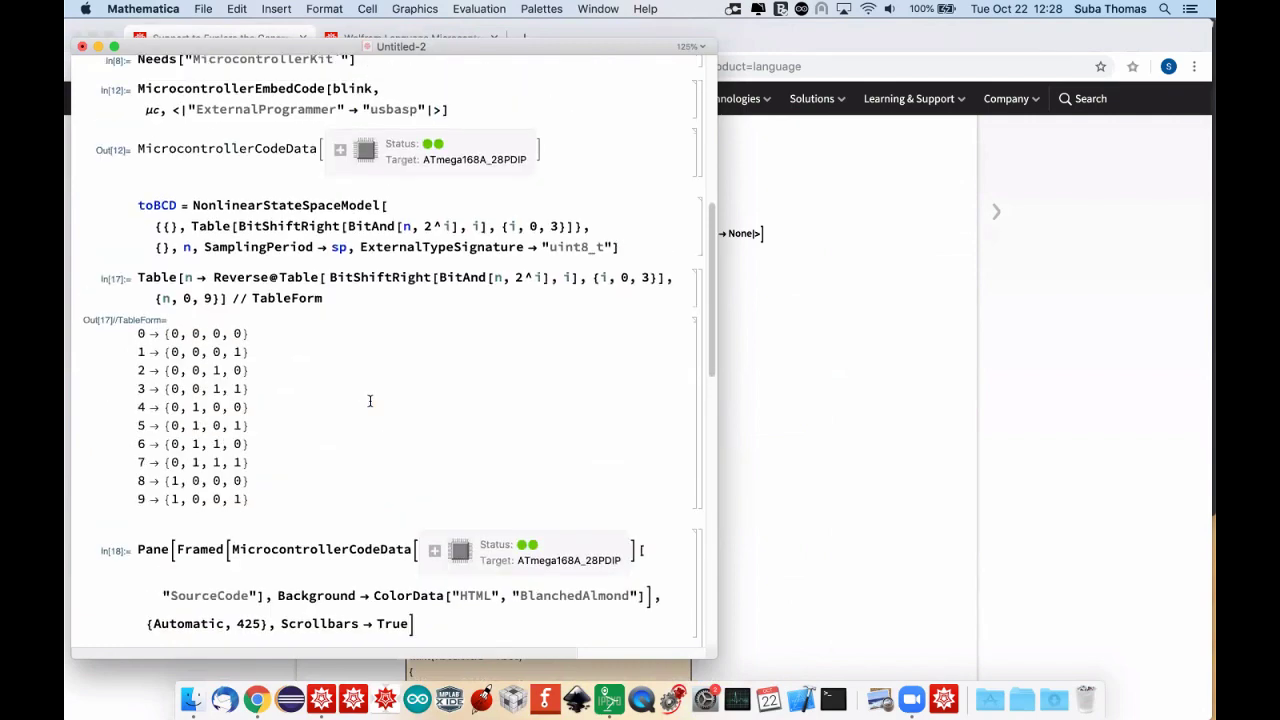
scroll(369, 380, up, 1)
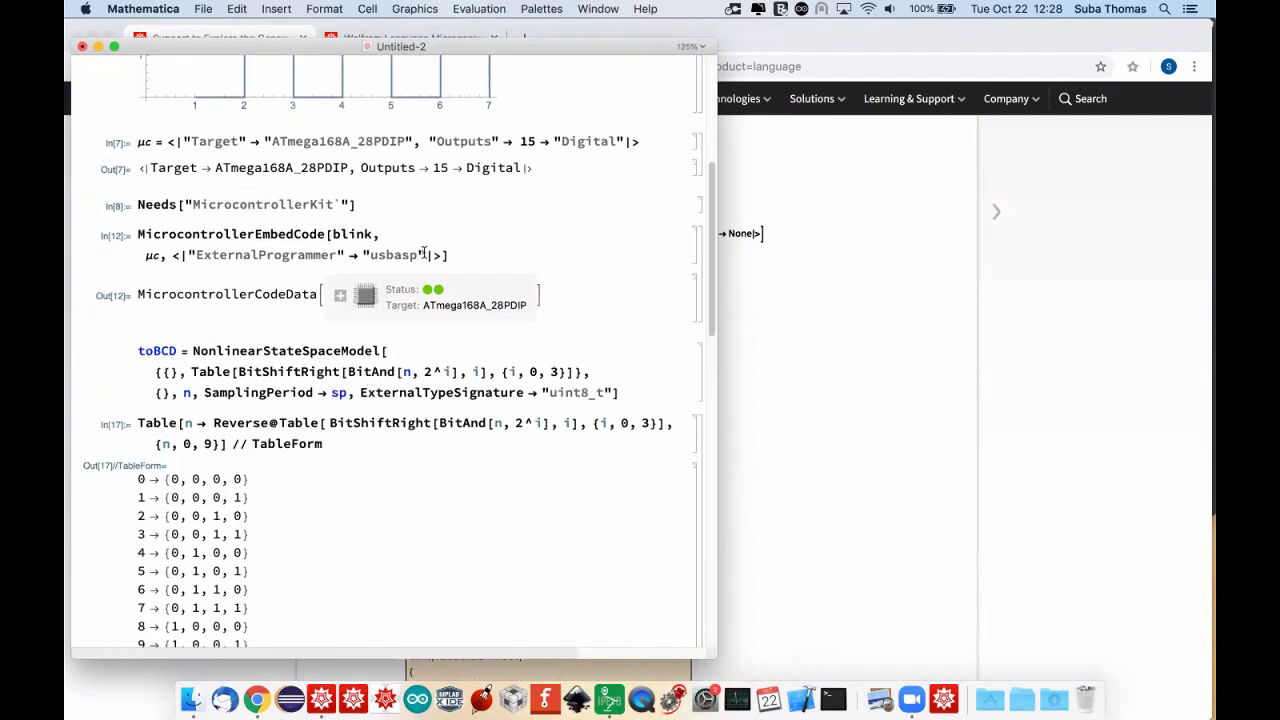
click(444, 255)
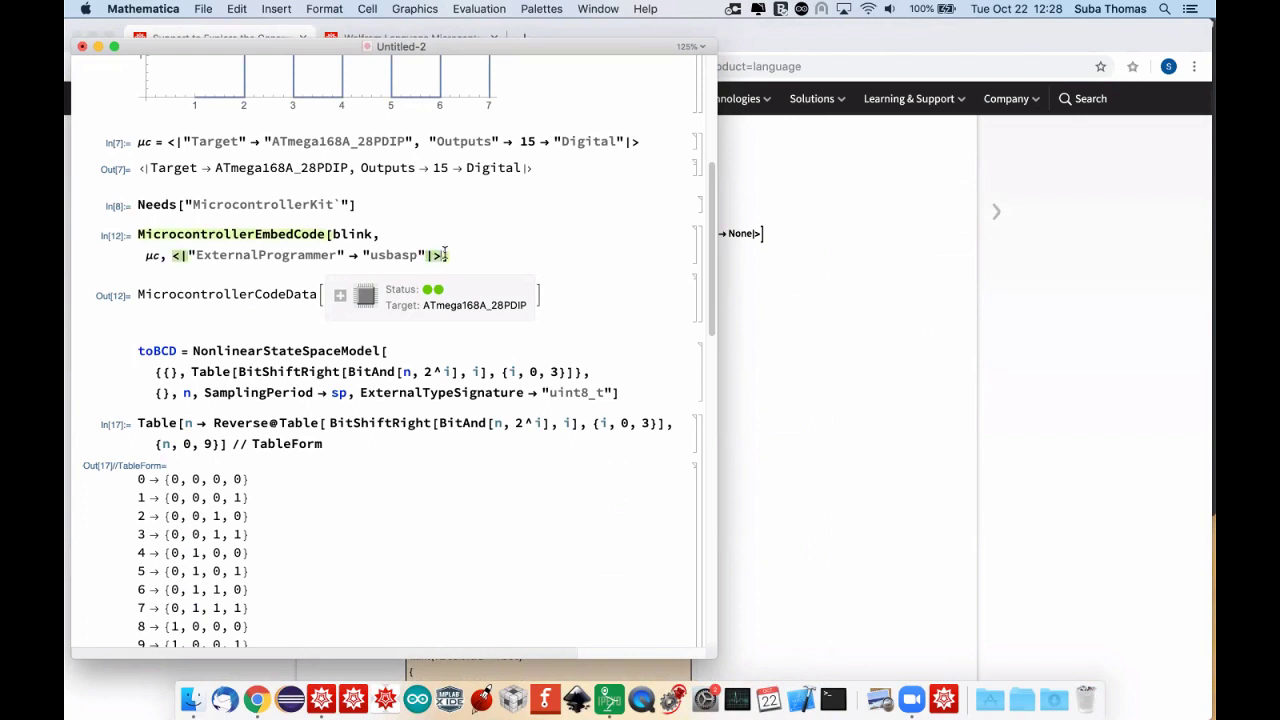
text(,<||>)
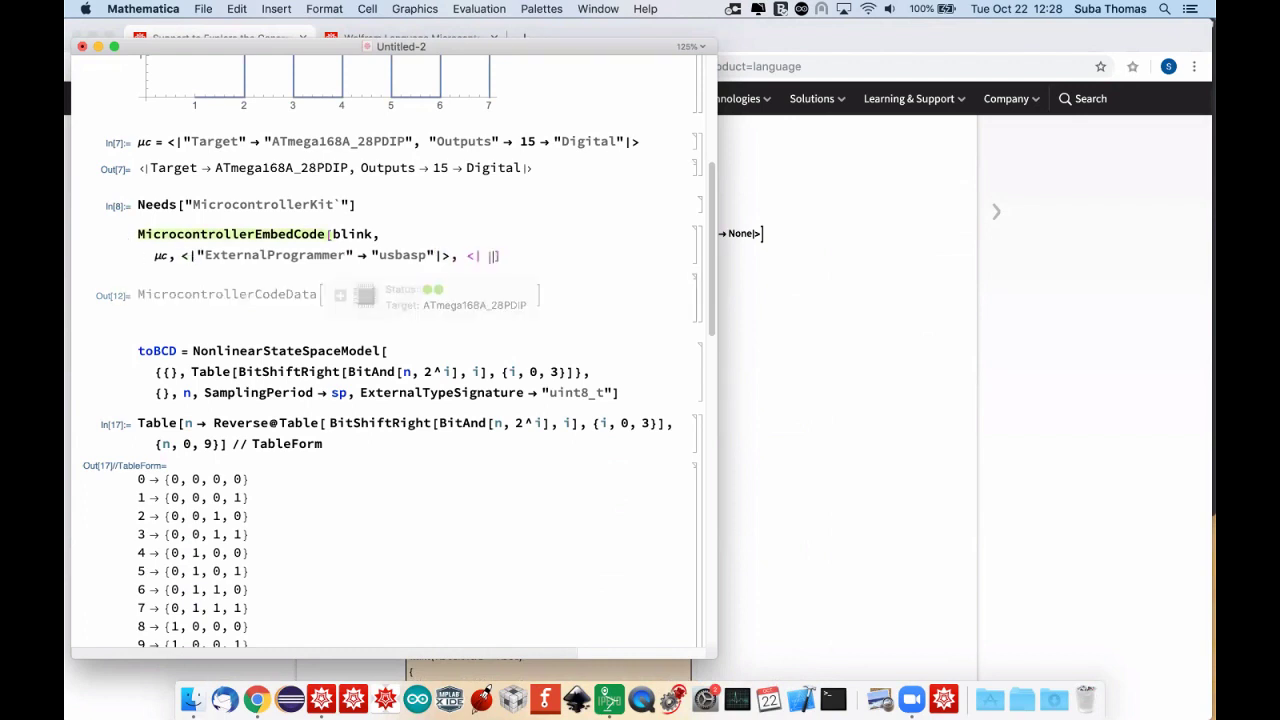
text("Lan)
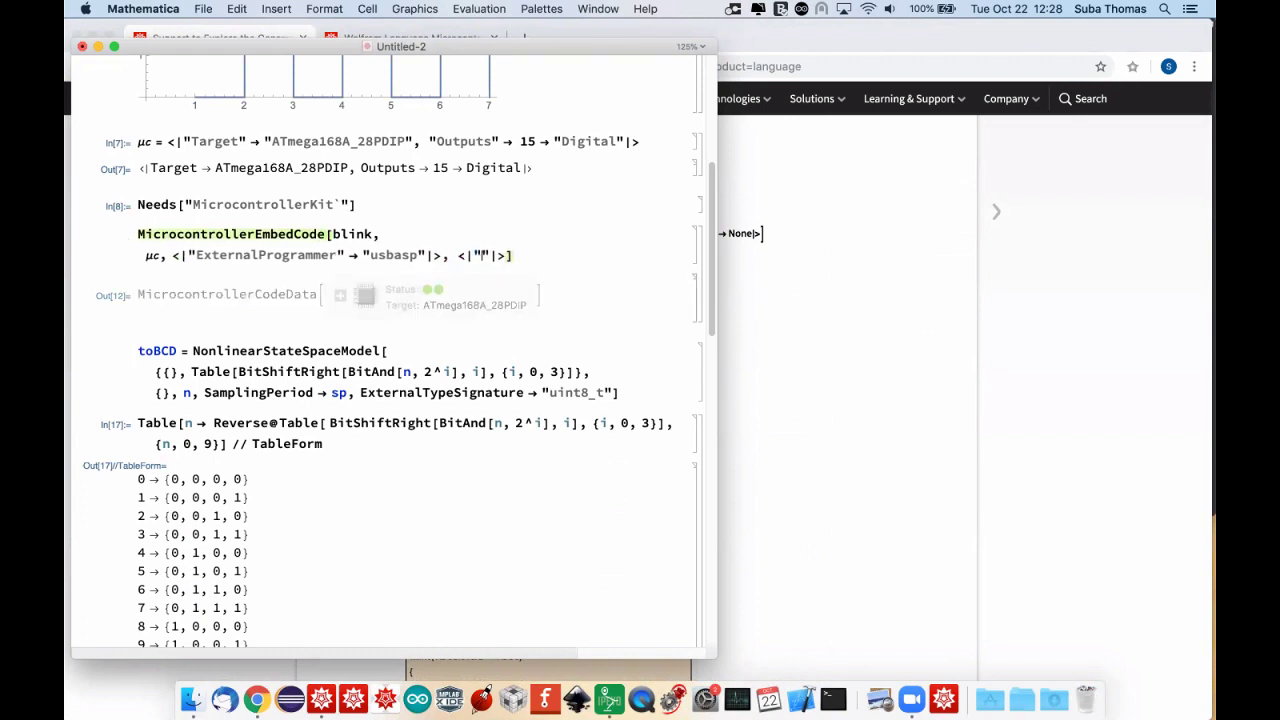
text(guage"->"Wirin)
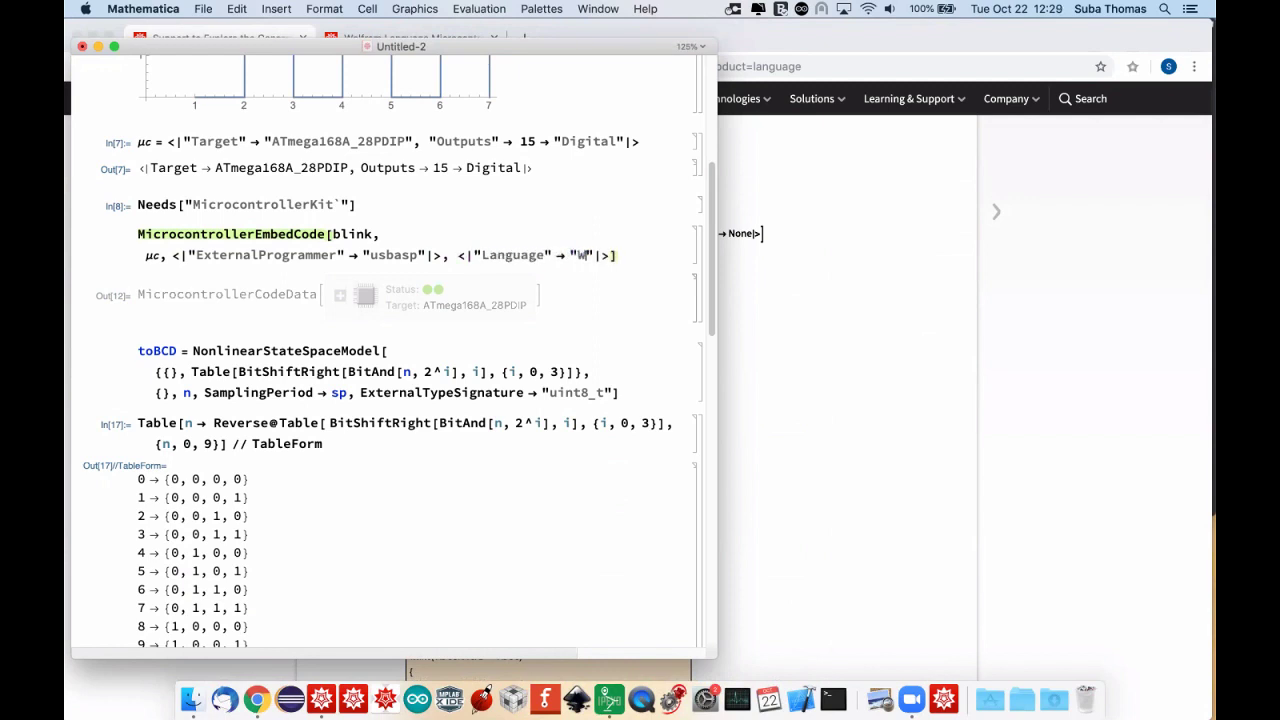
text(g)
key(shift+Return)
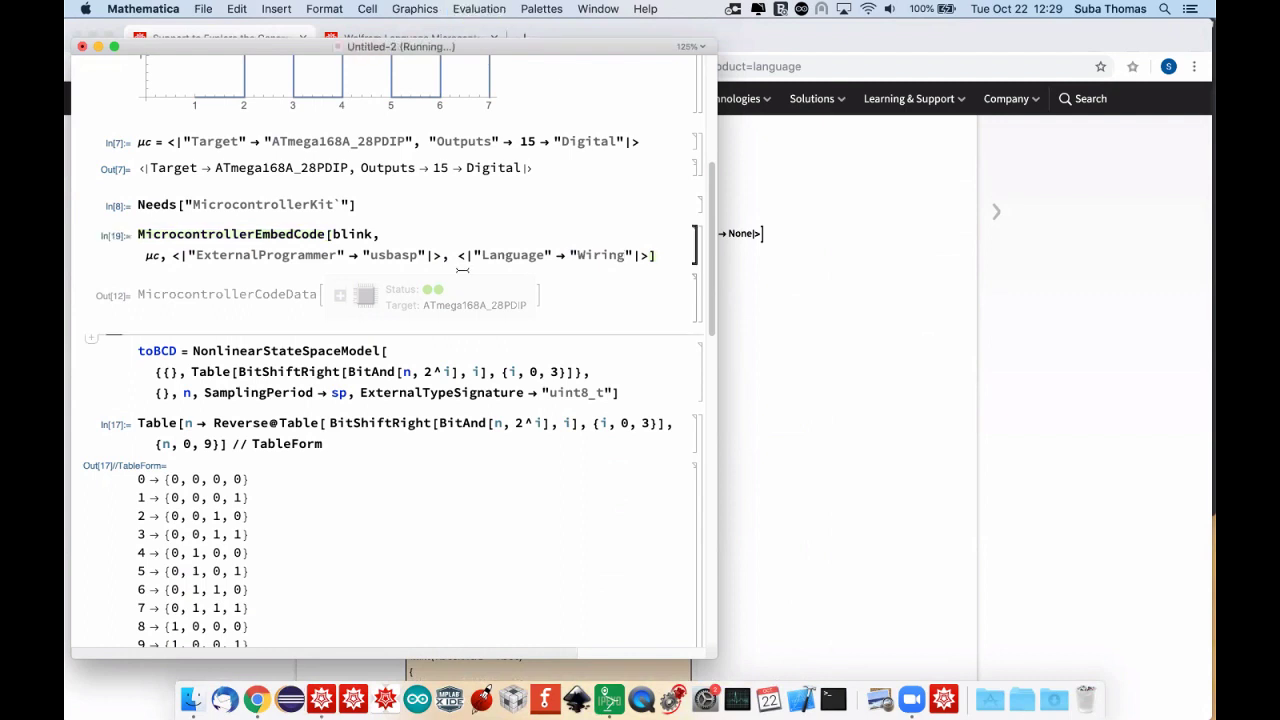
mouse_move(440, 290)
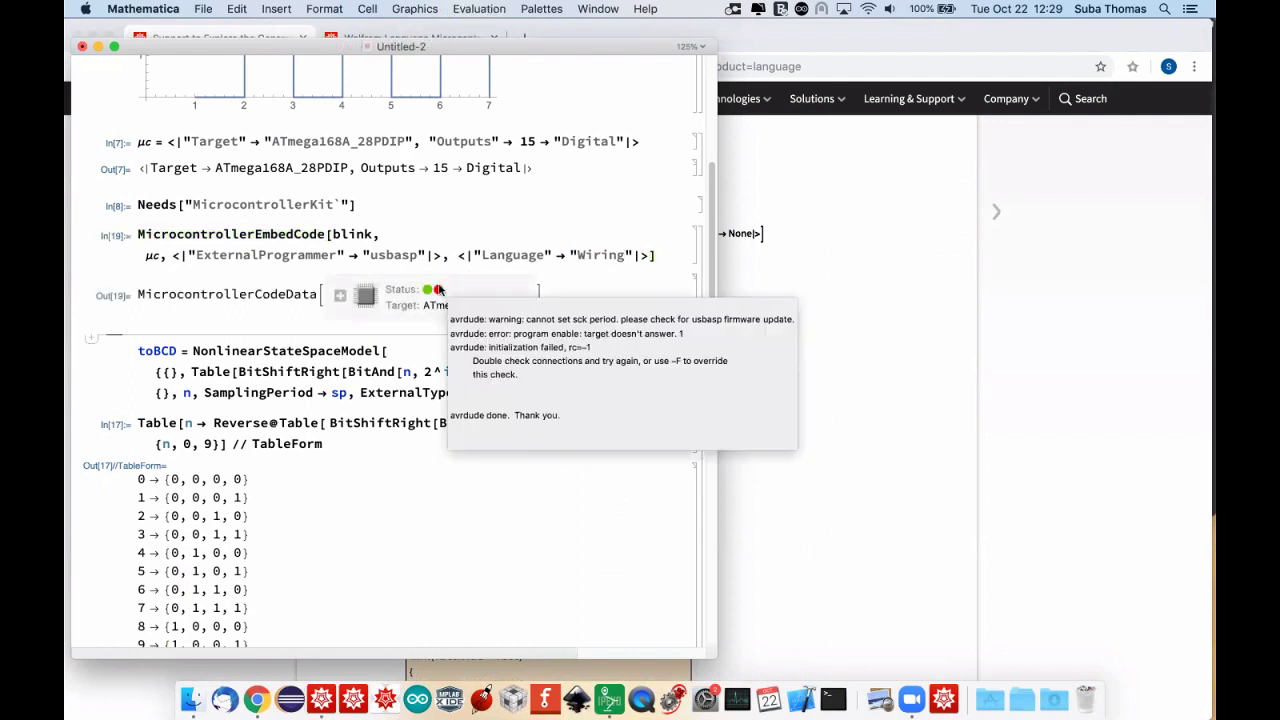
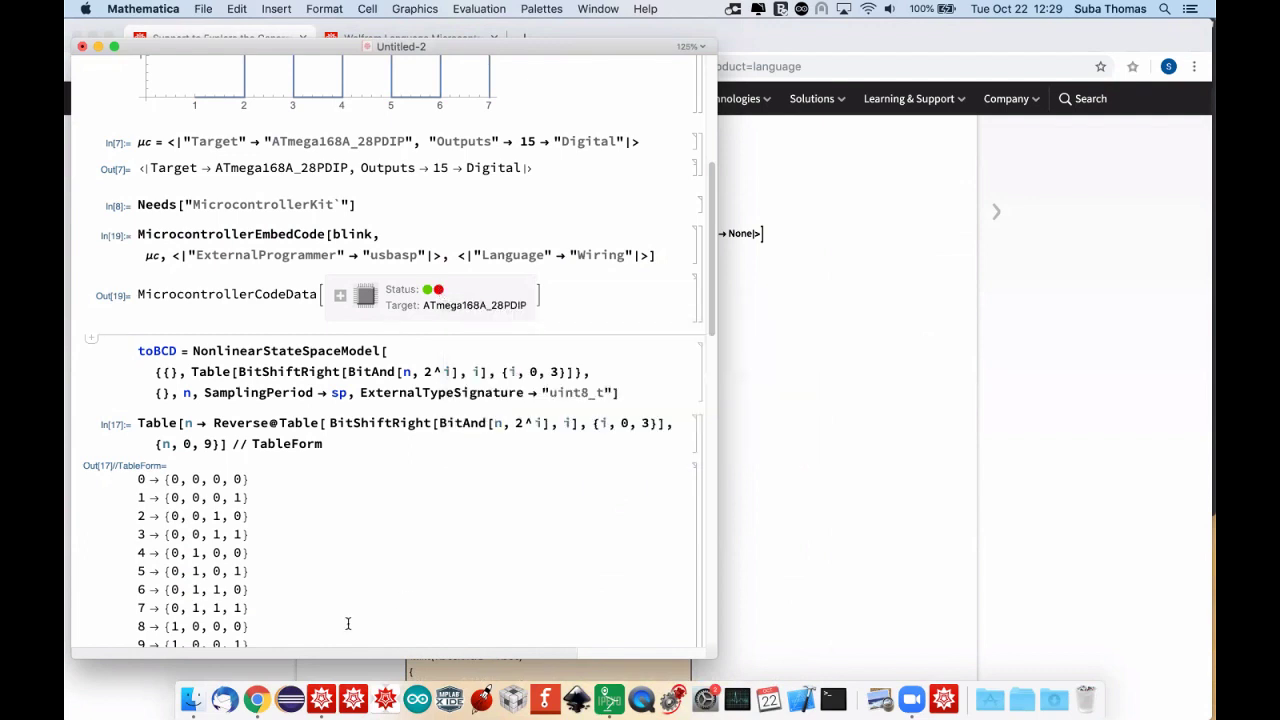
Bring up the board's camera view in IPEVO Presenter, return to Mathematica and re-evaluate the Wiring MicrocontrollerEmbedCode input.
click(593, 505)
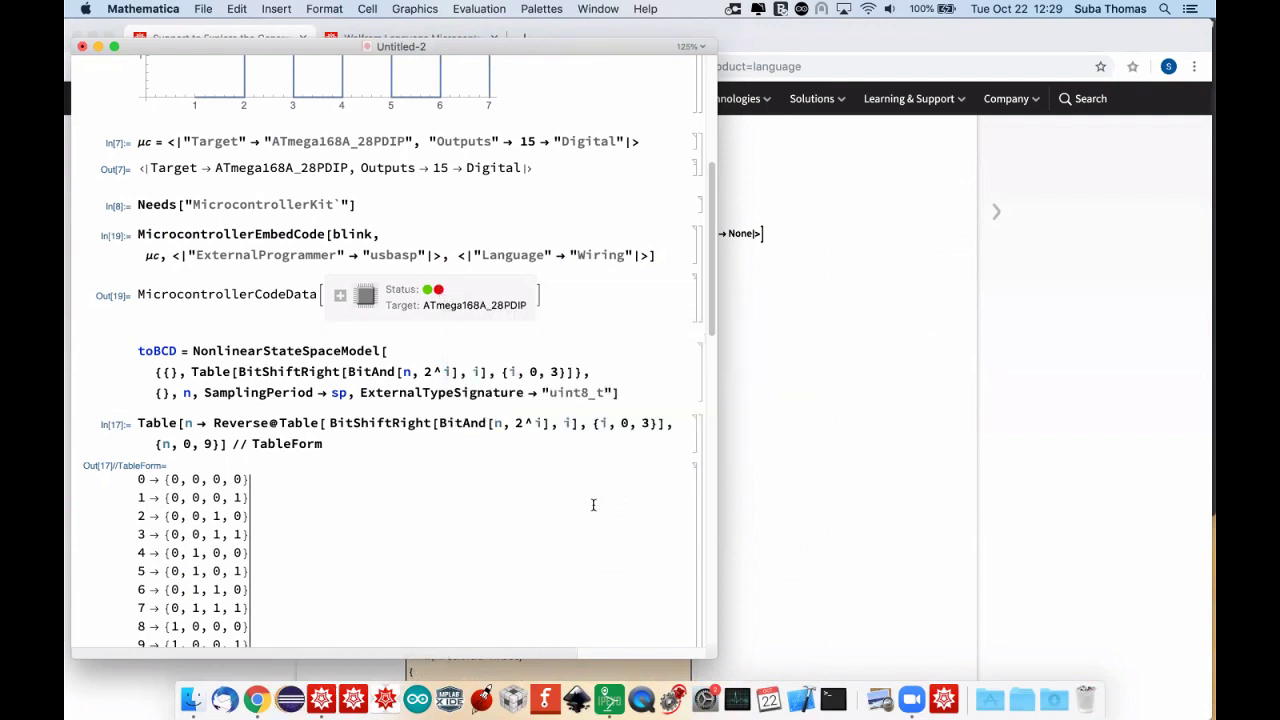
key(super+Tab)
key(super+Tab)
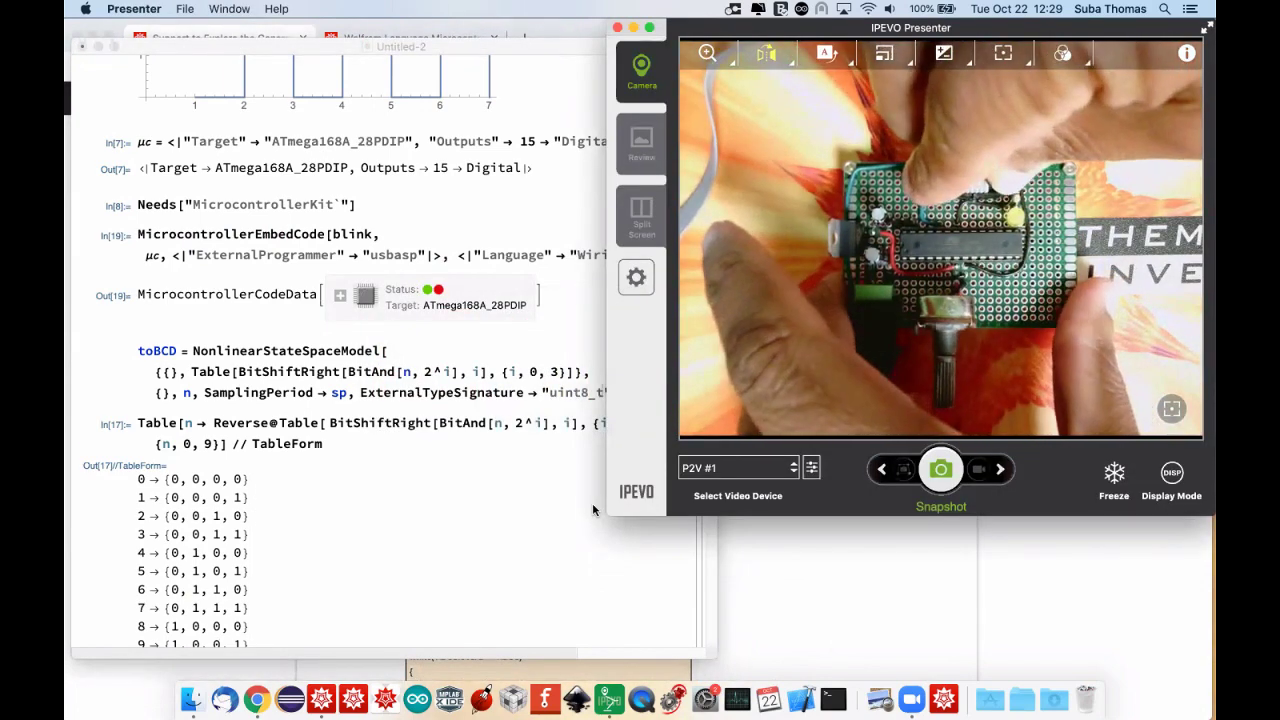
click(434, 226)
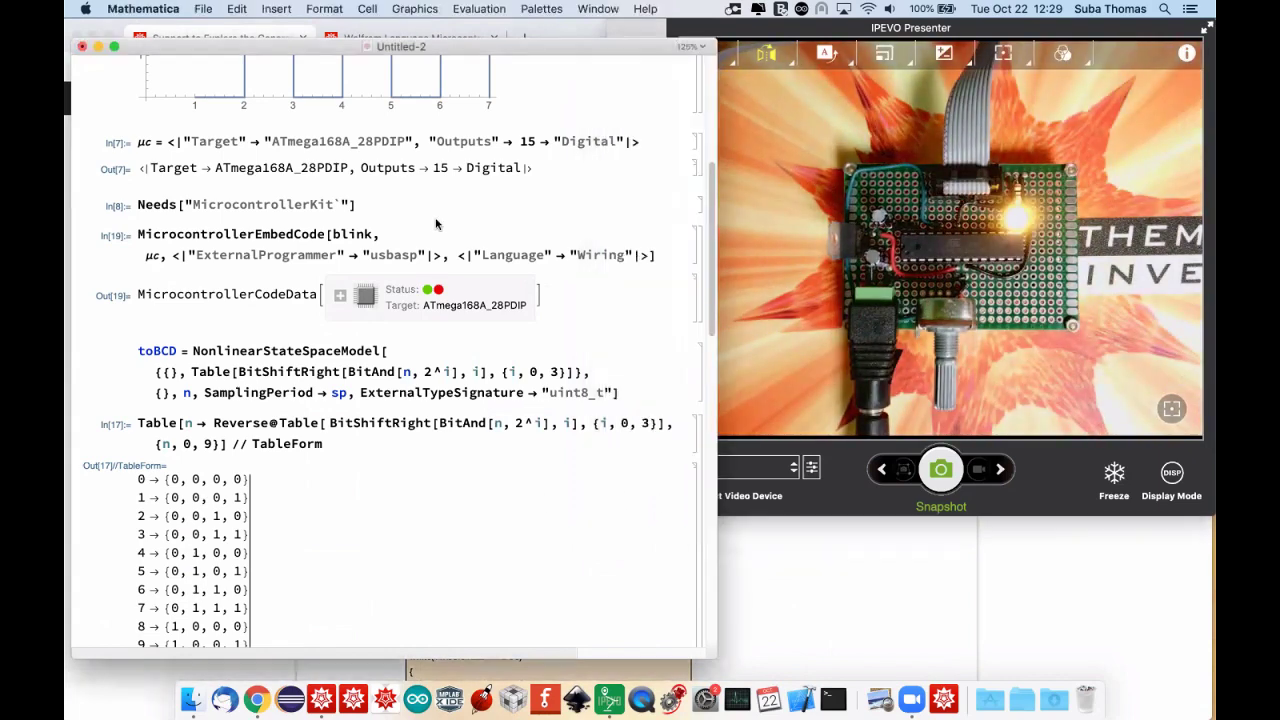
key(shift+Return)
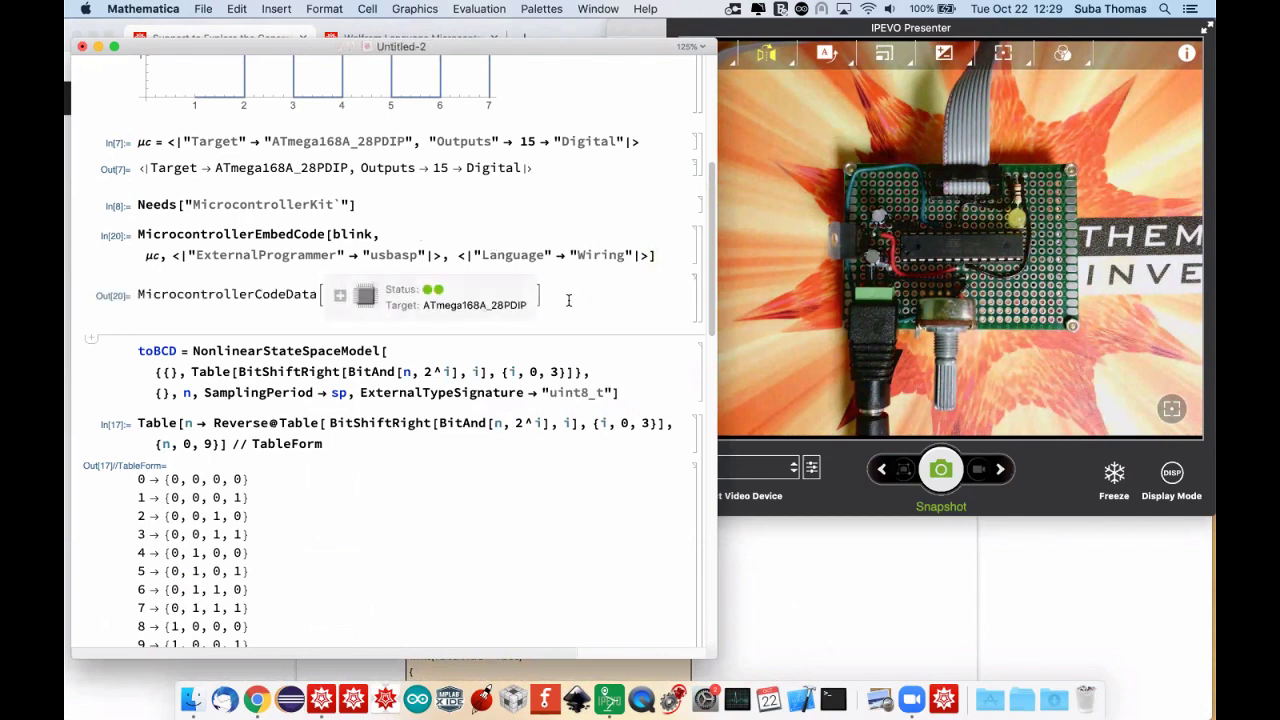
Replace the MicrocontrollerCodeData object in the Pane input with the new Wiring output, evaluate it and review the setup and loop functions.
drag(568, 300, 404, 303)
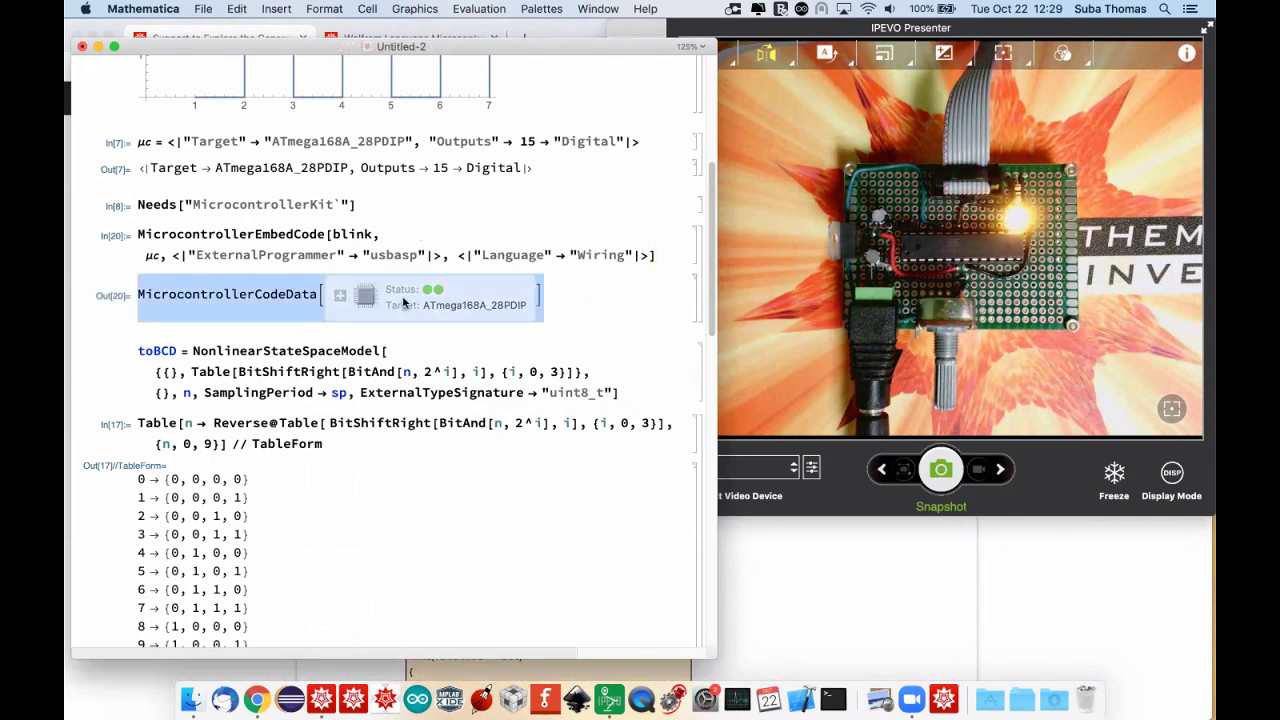
scroll(404, 303, down, 8)
triple_click(352, 291)
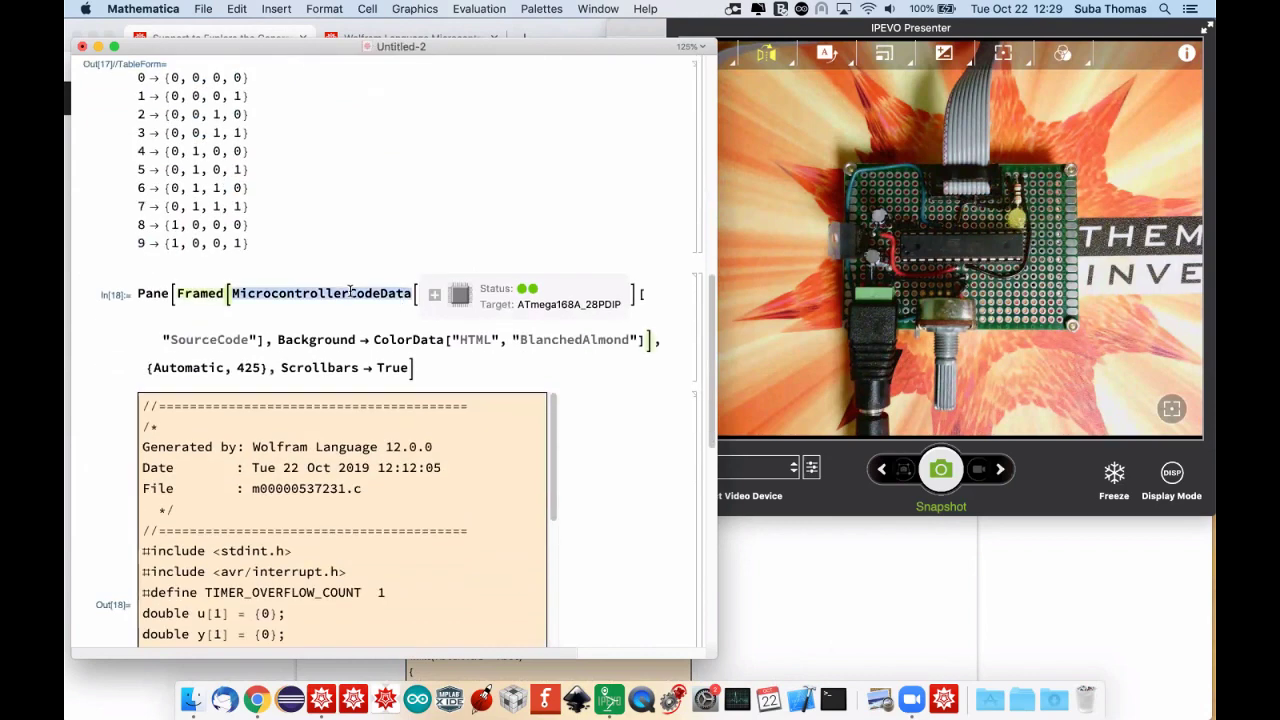
key(super+v)
key(shift+Return)
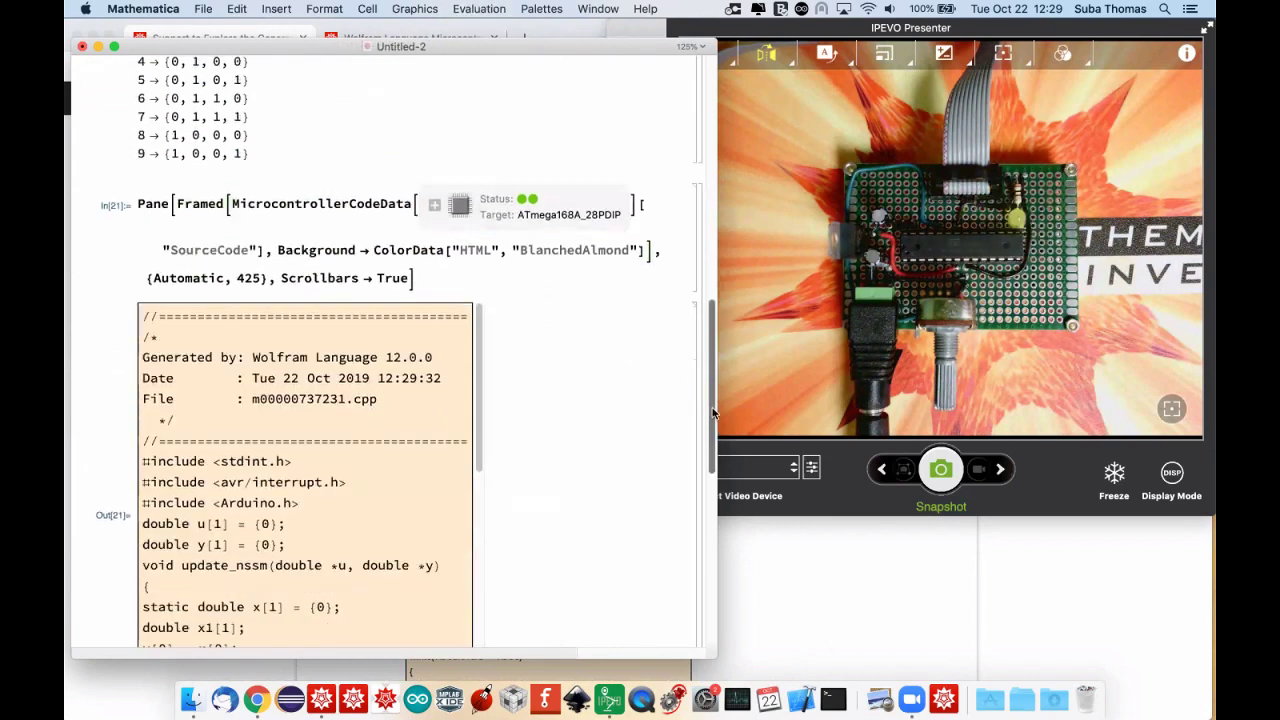
scroll(691, 377, down, 4)
scroll(271, 441, down, 12)
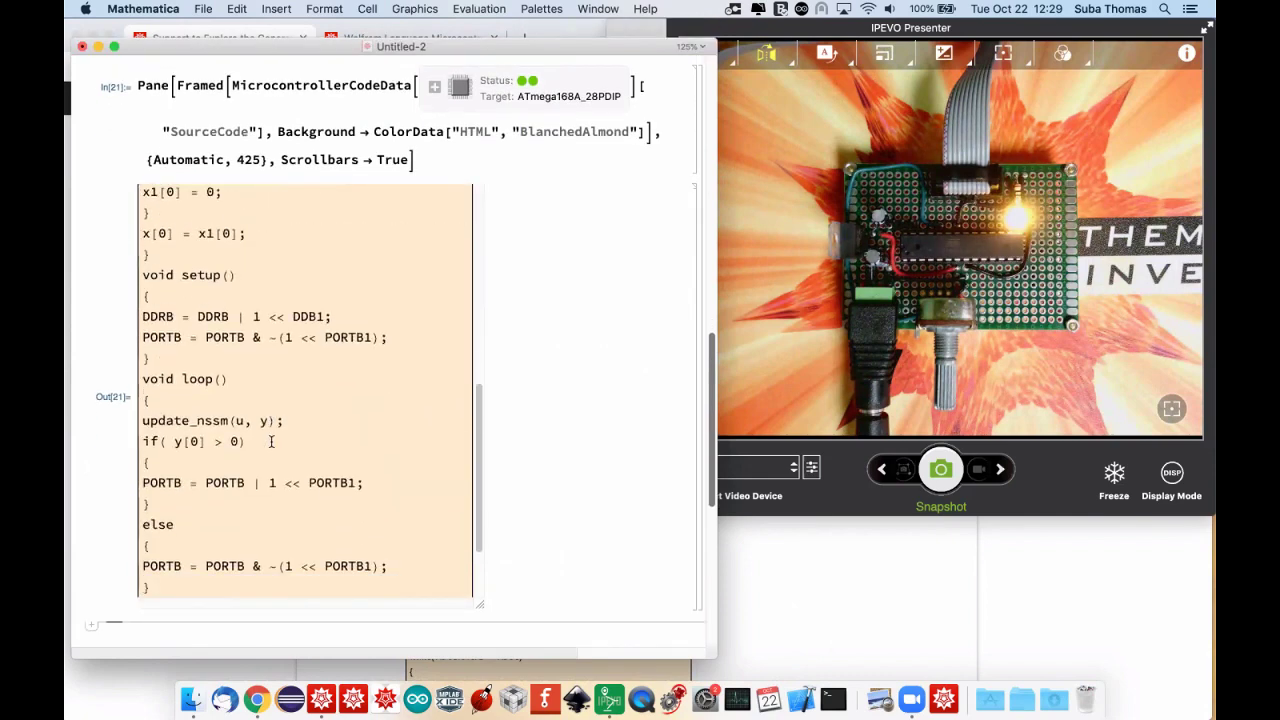
scroll(271, 441, up, 4)
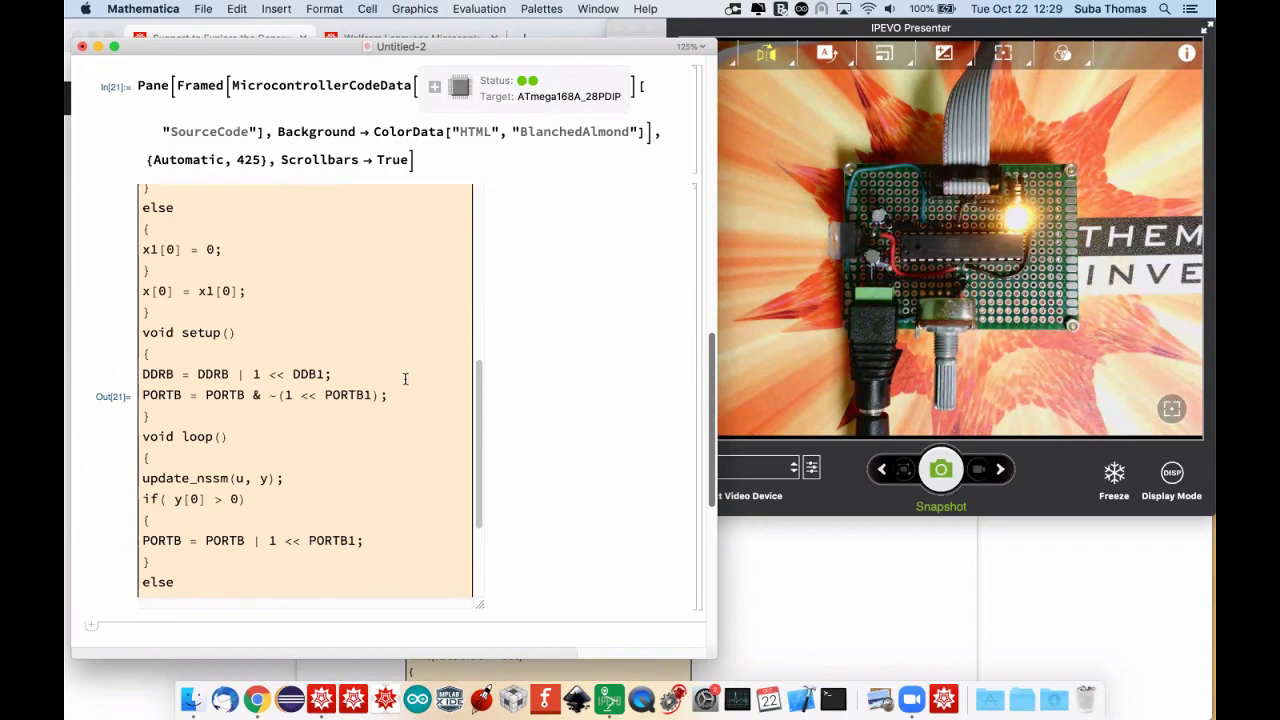
Copy the example input with "ConnectionPort" → None from the Chrome page, paste it at the end of the Mathematica notebook and evaluate it.
click(758, 545)
scroll(758, 545, down, 6)
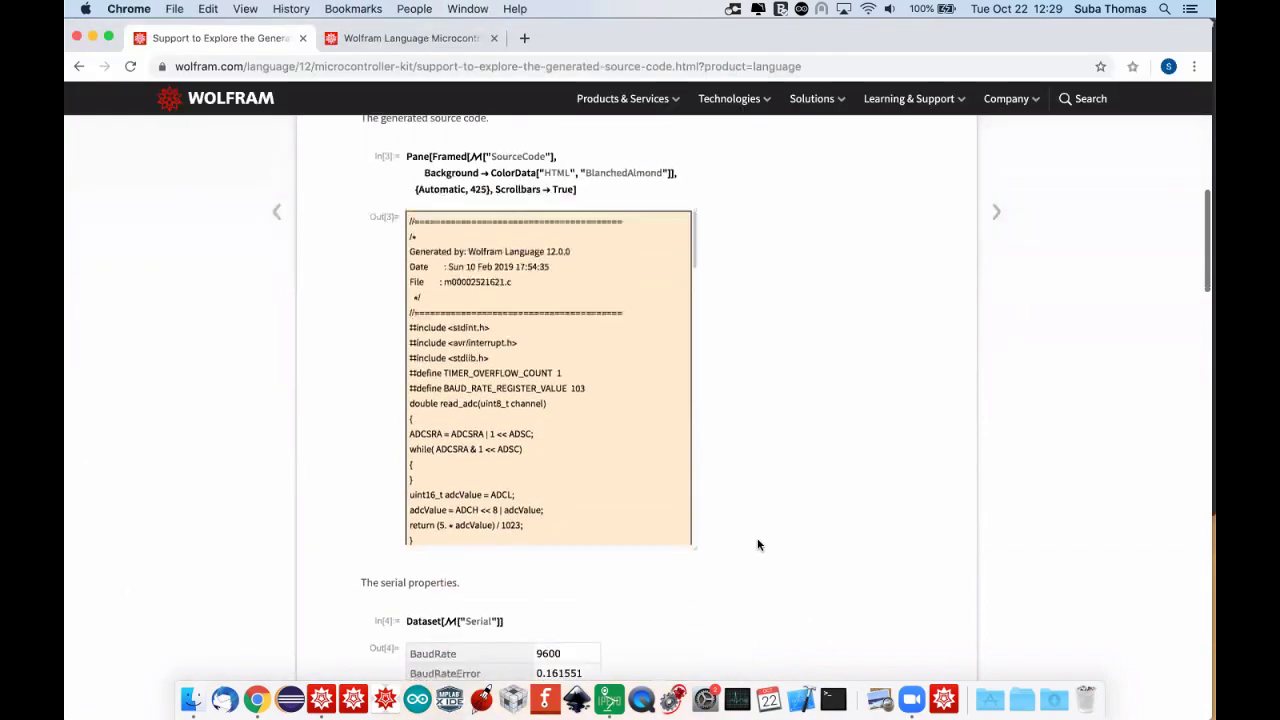
scroll(760, 546, up, 2)
scroll(758, 545, up, 8)
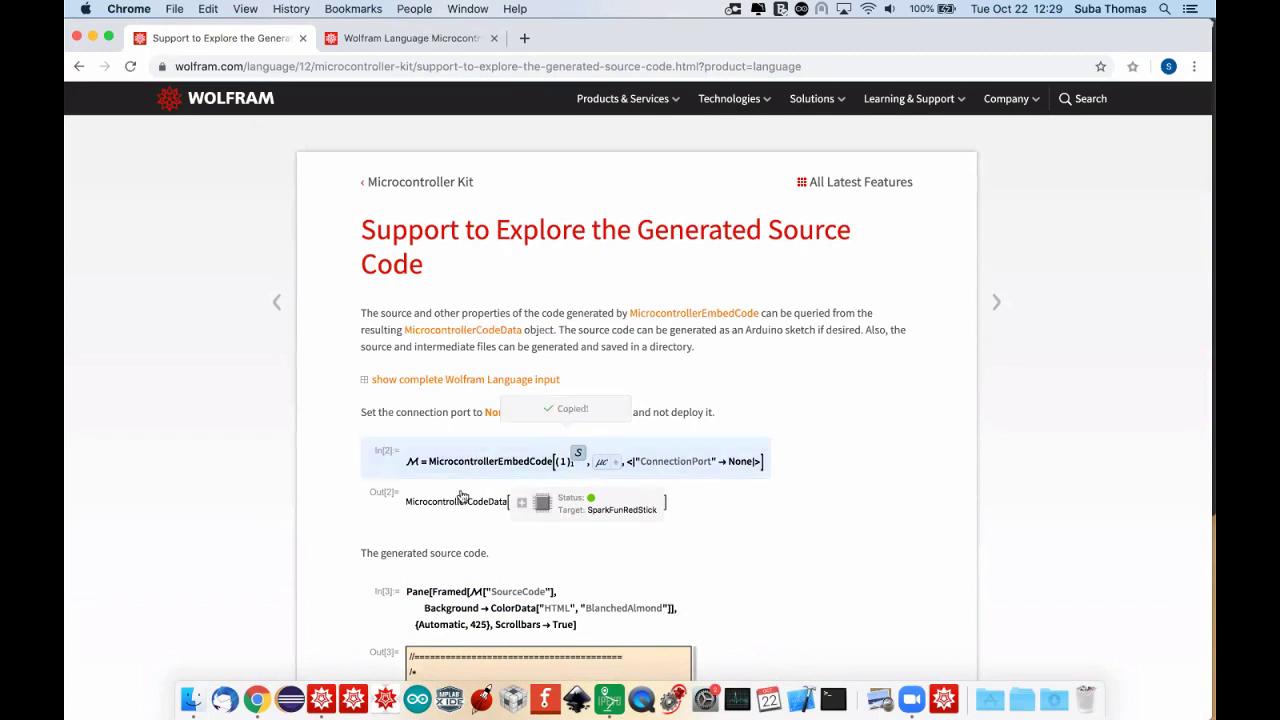
click(321, 698)
scroll(351, 492, down, 10)
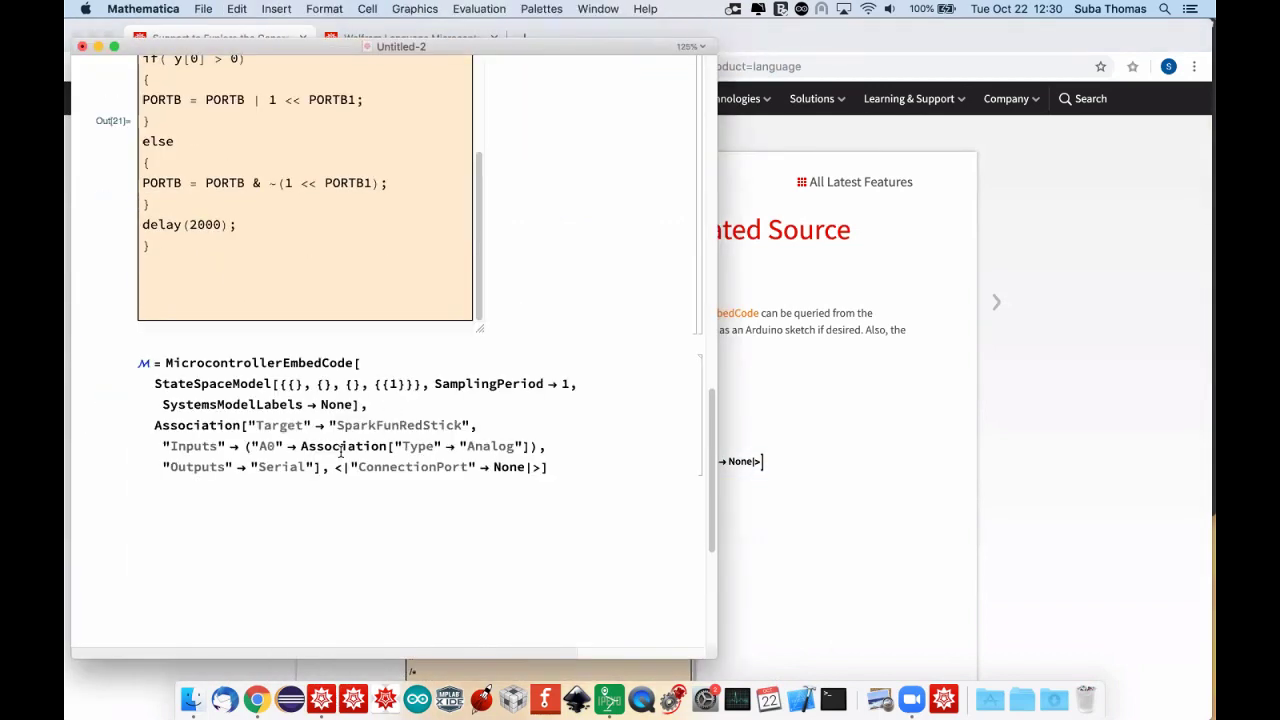
key(shift+Return)
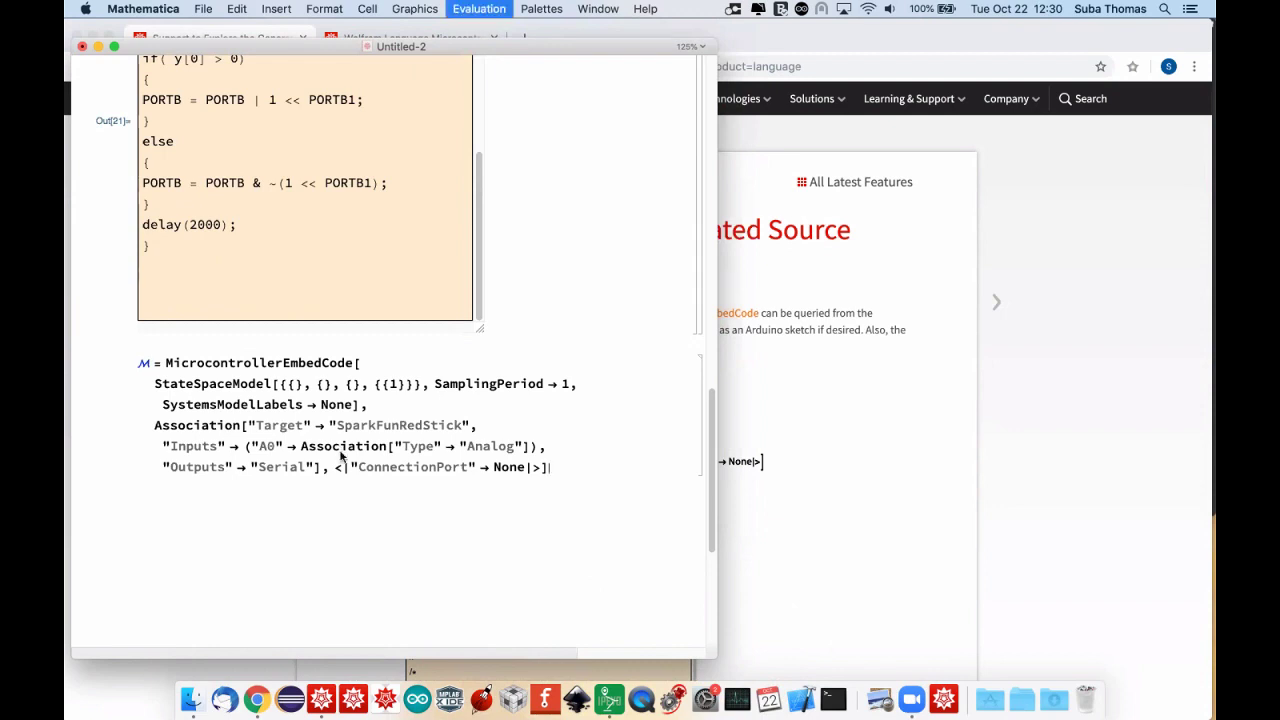
Switch to Chrome, copy the example's Pane input that displays the generated "SourceCode", and return to the Mathematica notebook.
click(770, 371)
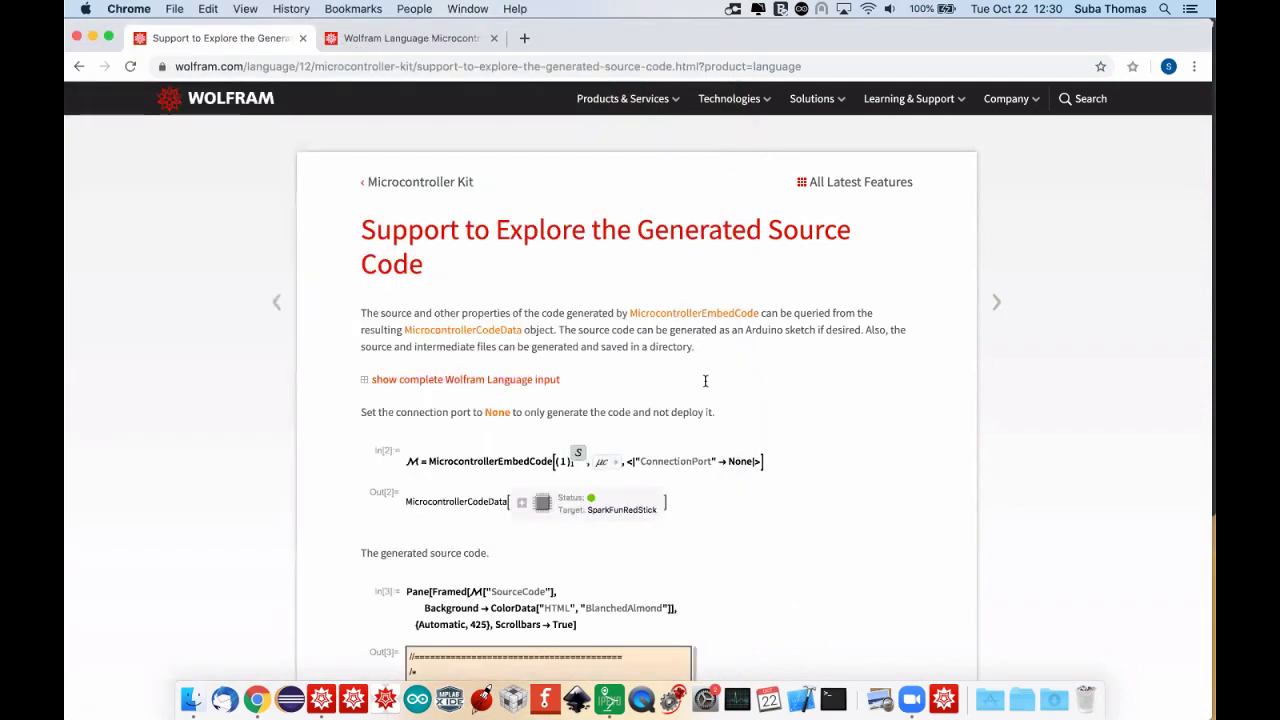
scroll(620, 410, down, 3)
click(476, 477)
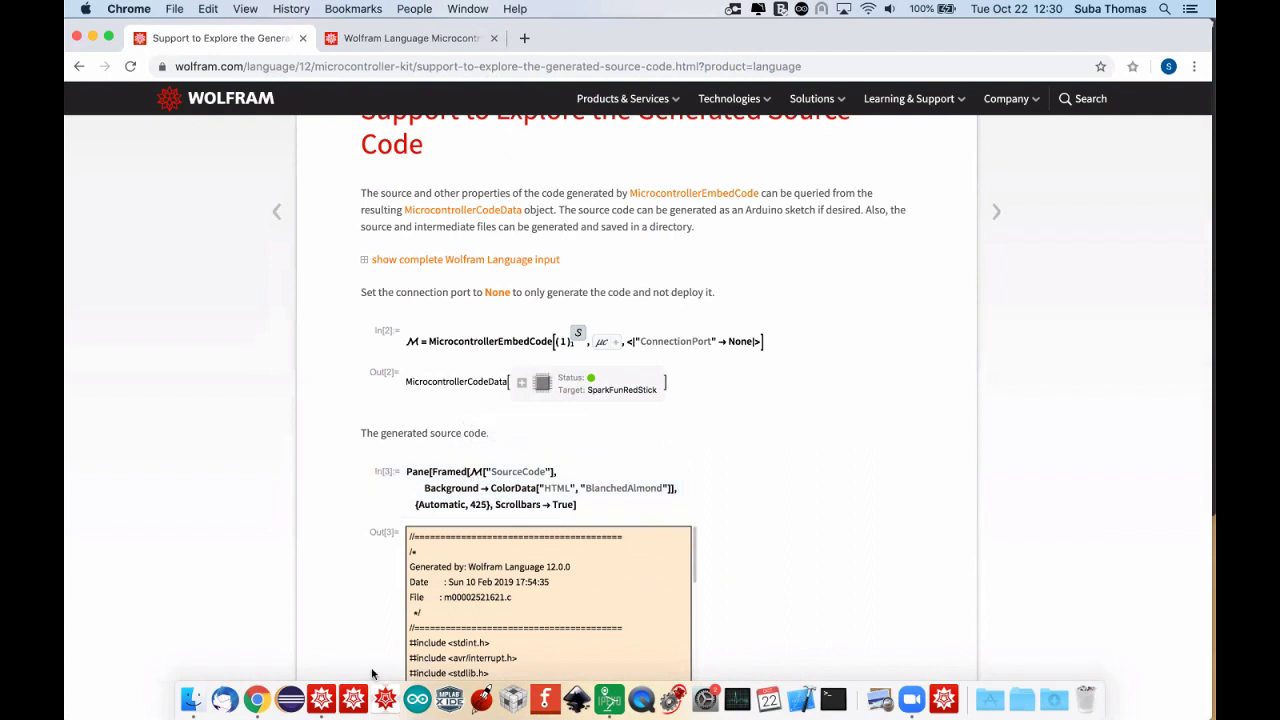
key(super+Tab)
key(super+Tab)
key(super+Tab)
key(super+Tab)
key(super+Tab)
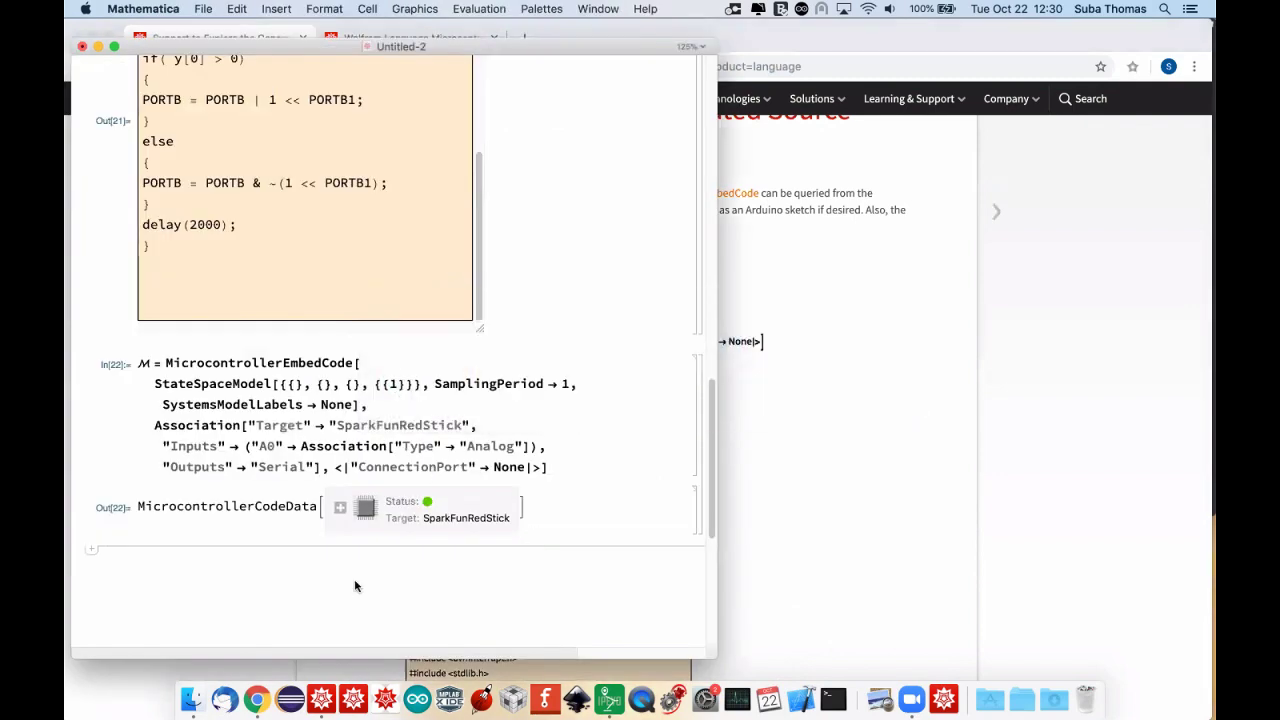
Paste the Pane "SourceCode" input below the SparkFunRedStick output, evaluate it and review the generated code through its main function.
text(Pane[Framed[M["SourceCode"], Background → ColorData["HTML", "BlanchedAlmond"]], {Automatic, 425}, Scrollbars → True])
key(shift+Return)
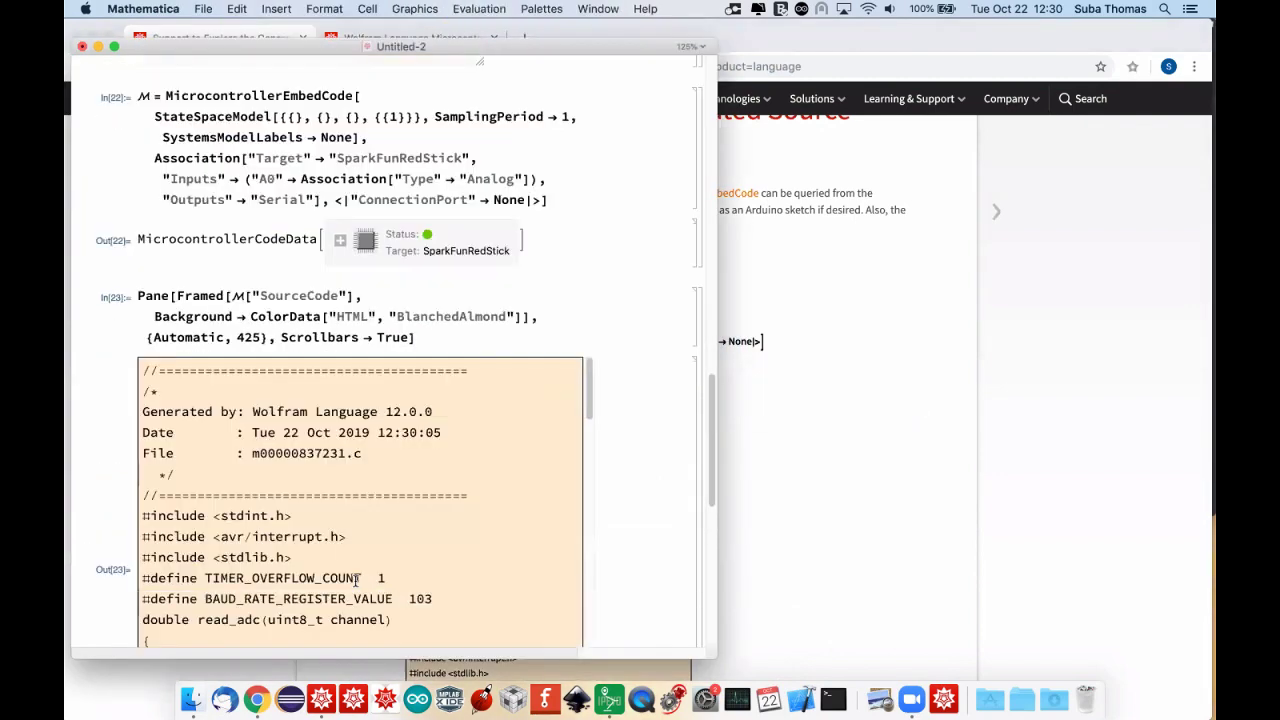
scroll(393, 480, down, 10)
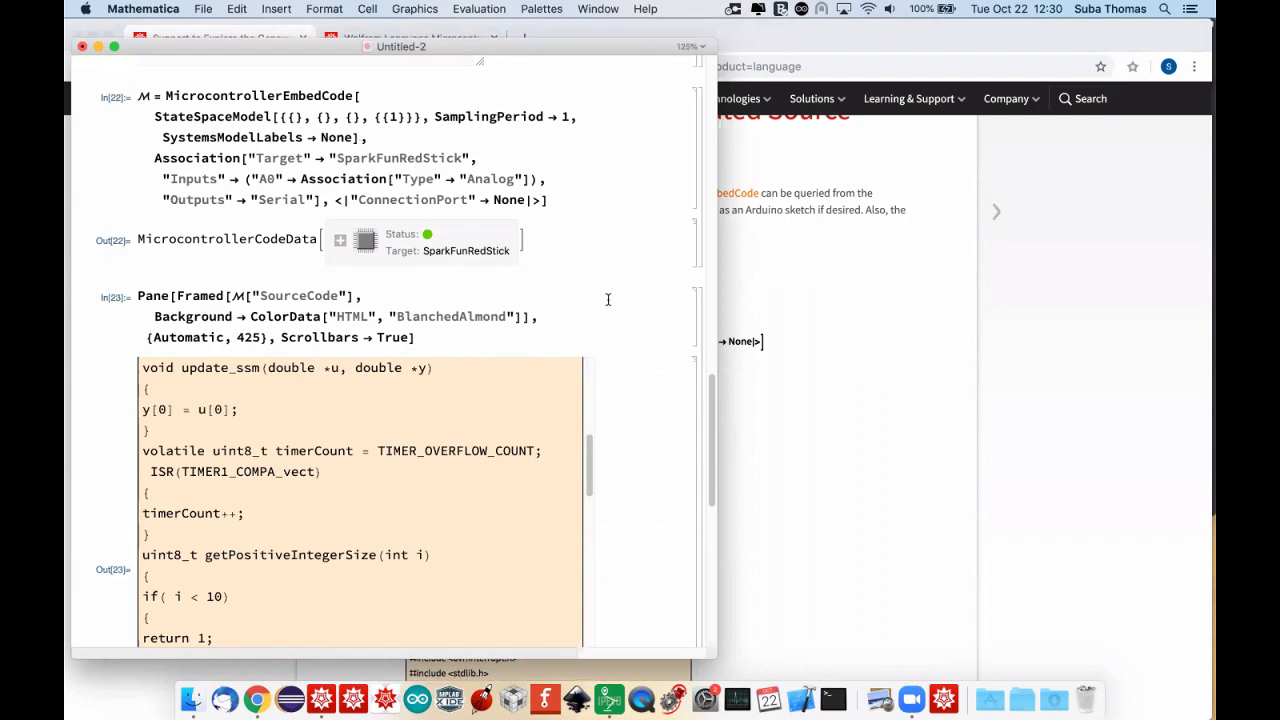
drag(588, 446, 582, 628)
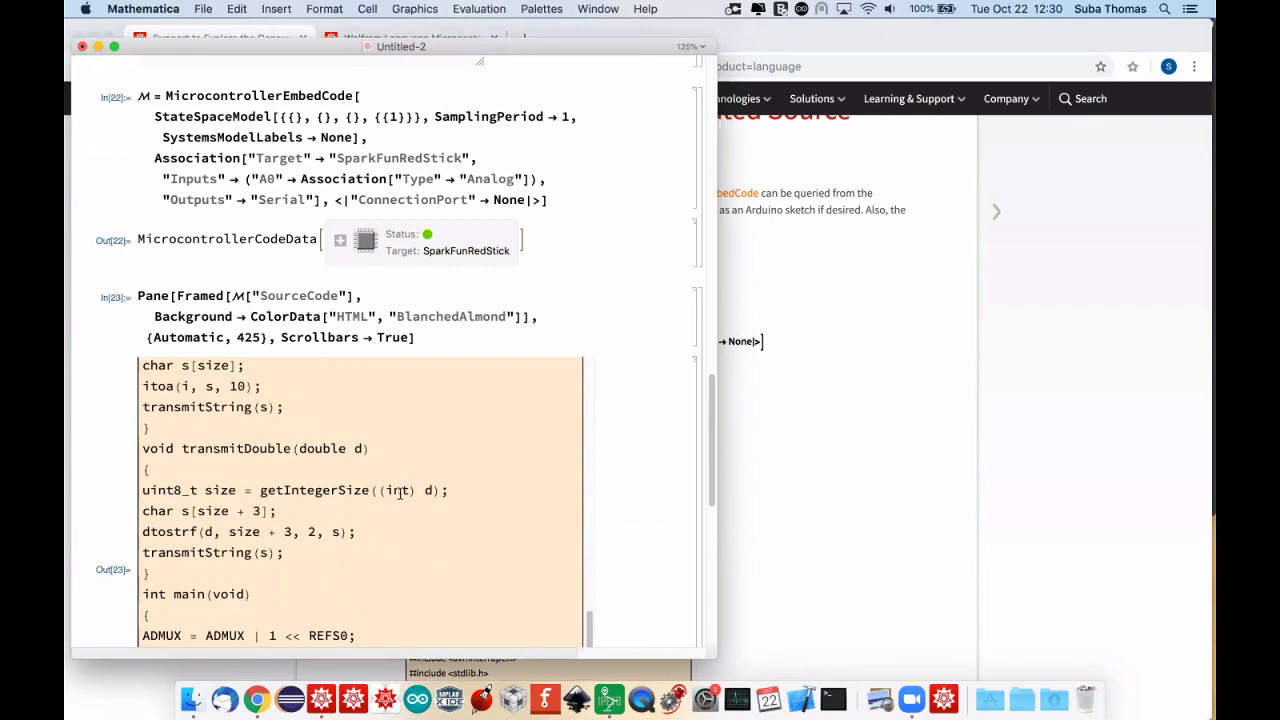
drag(708, 450, 707, 485)
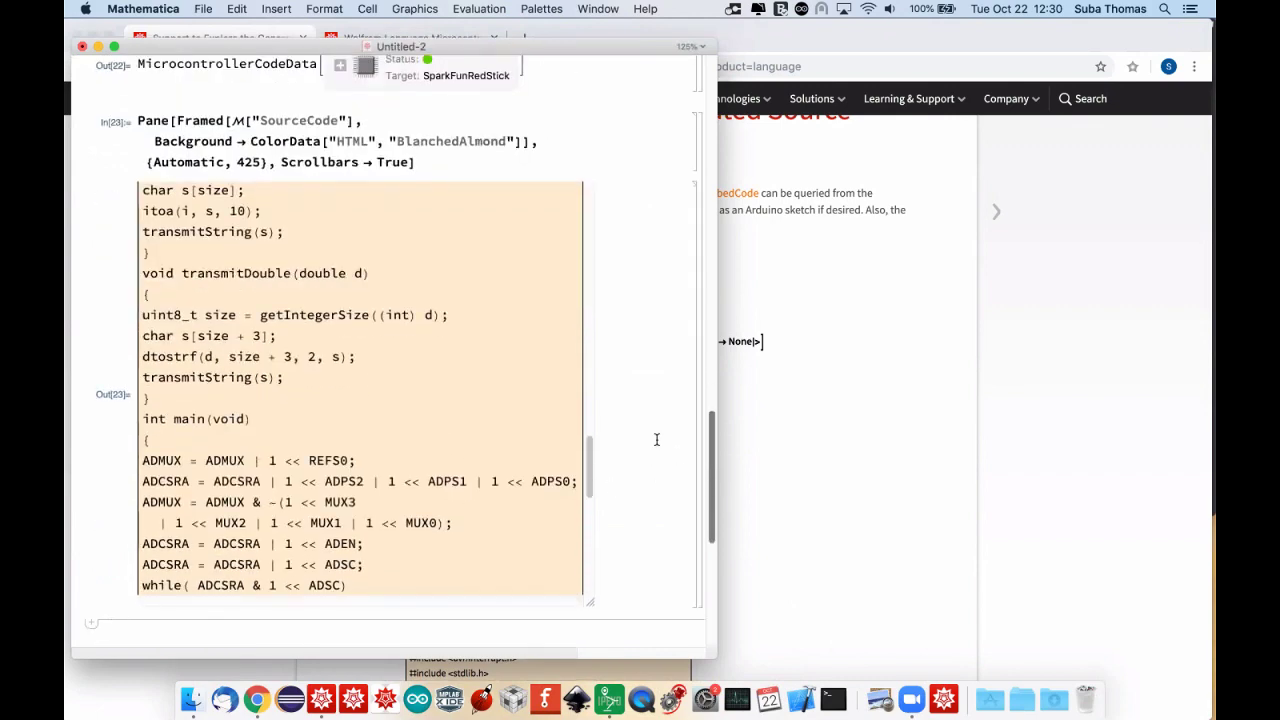
scroll(657, 440, up, 5)
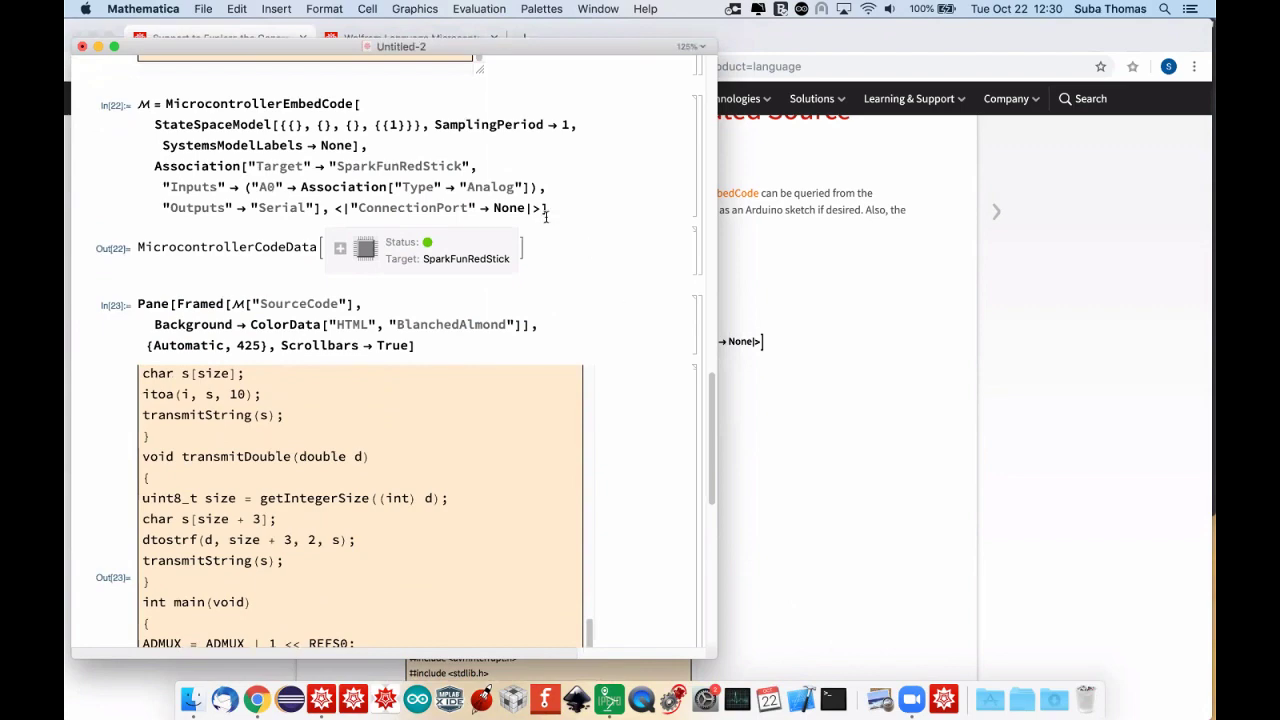
Switch to Chrome, read the rest of the source-code example through the "Language" → "Wiring" Arduino sketch section, and return to the Mathematica notebook.
click(834, 449)
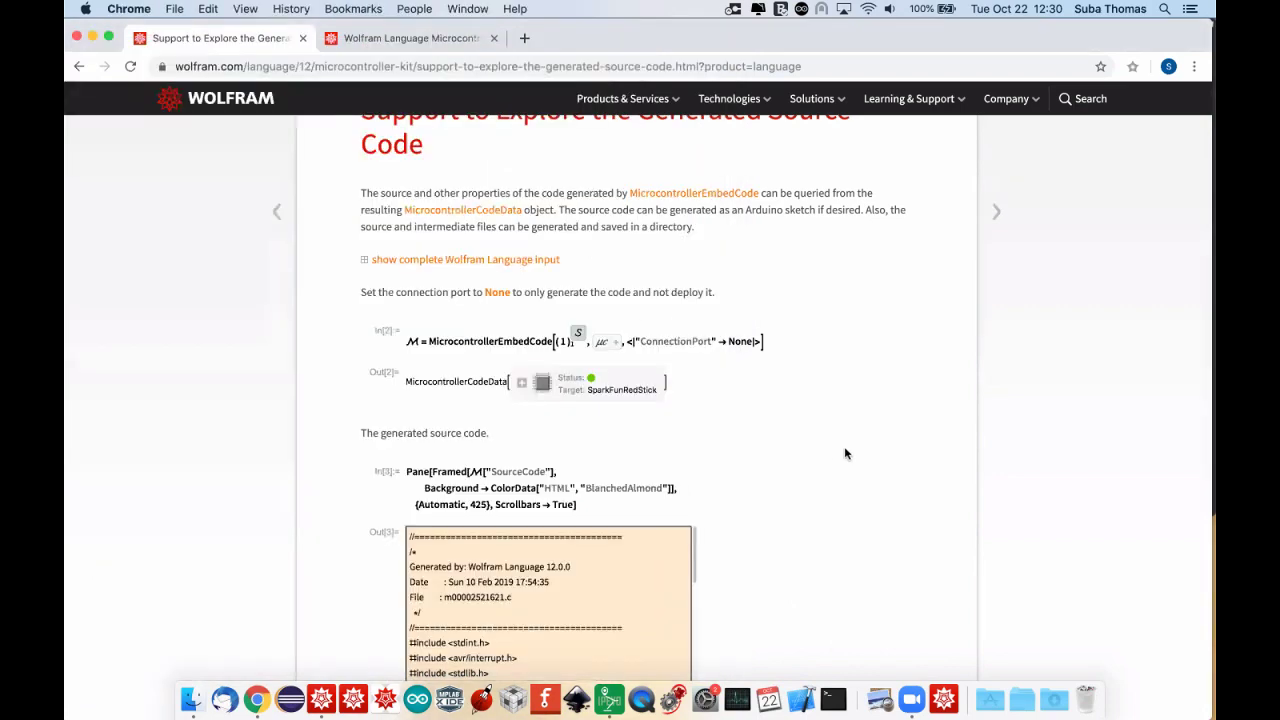
scroll(844, 454, down, 20)
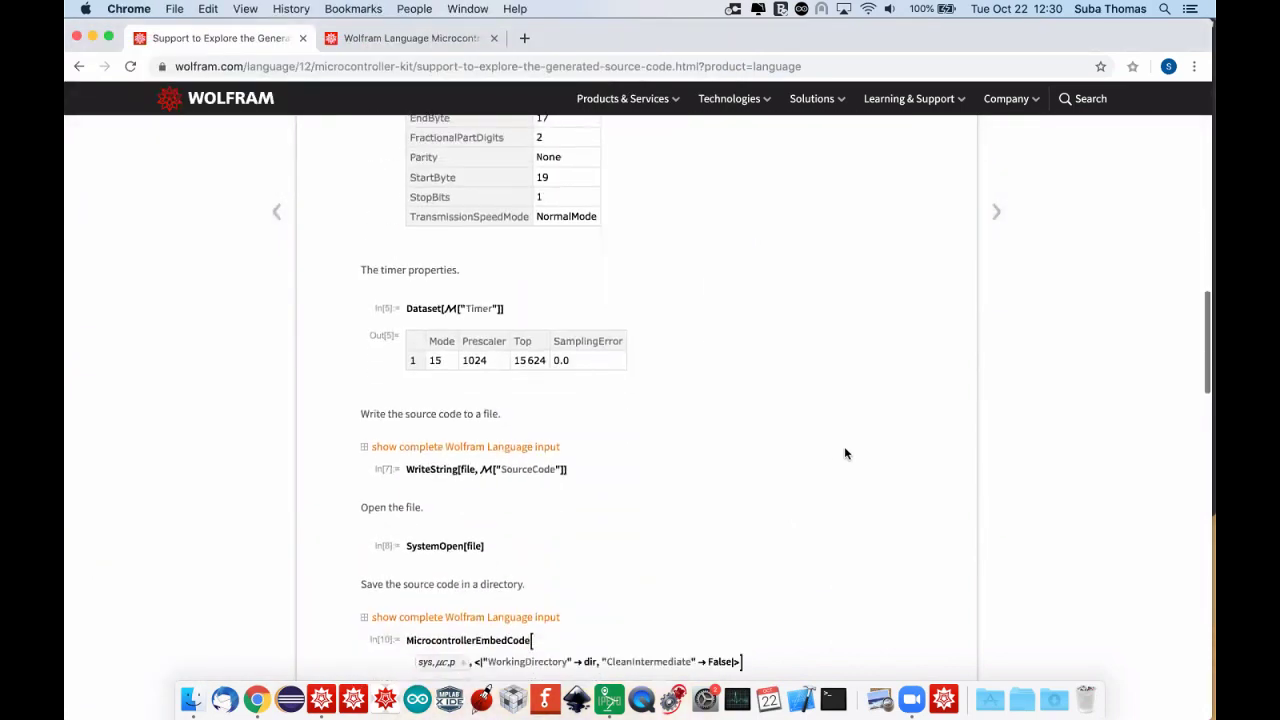
scroll(844, 452, down, 10)
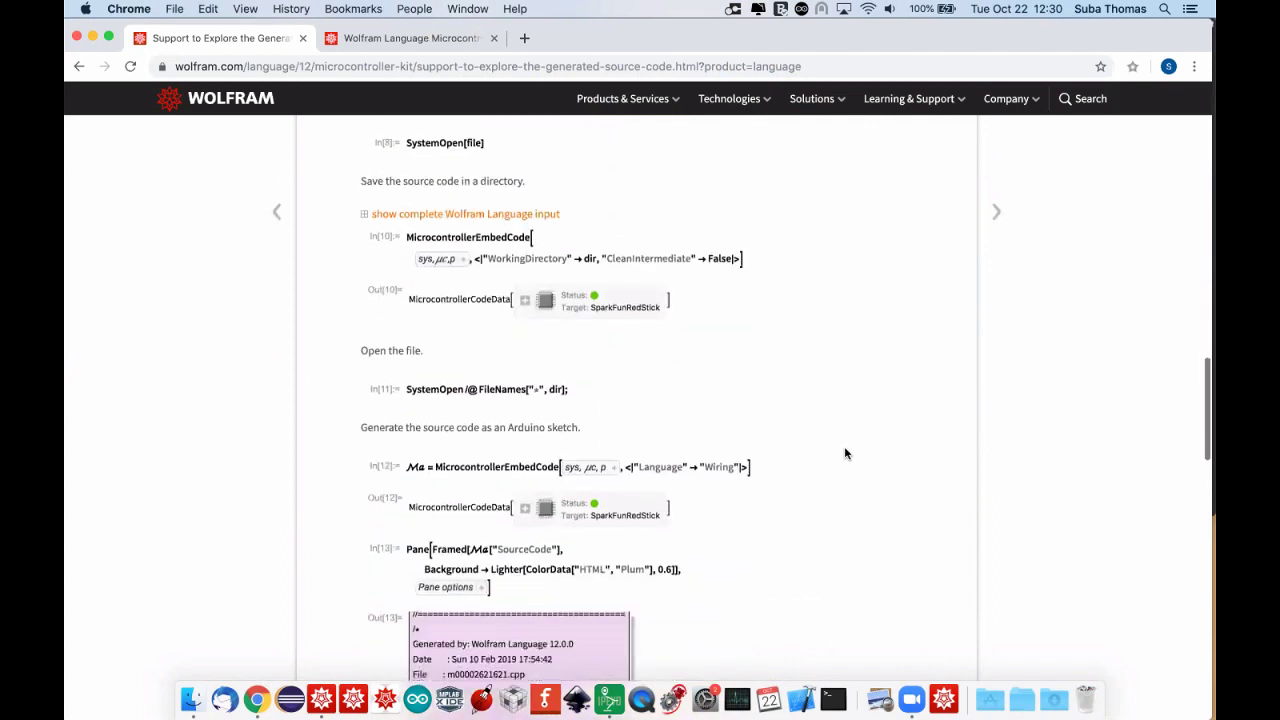
scroll(844, 446, down, 2)
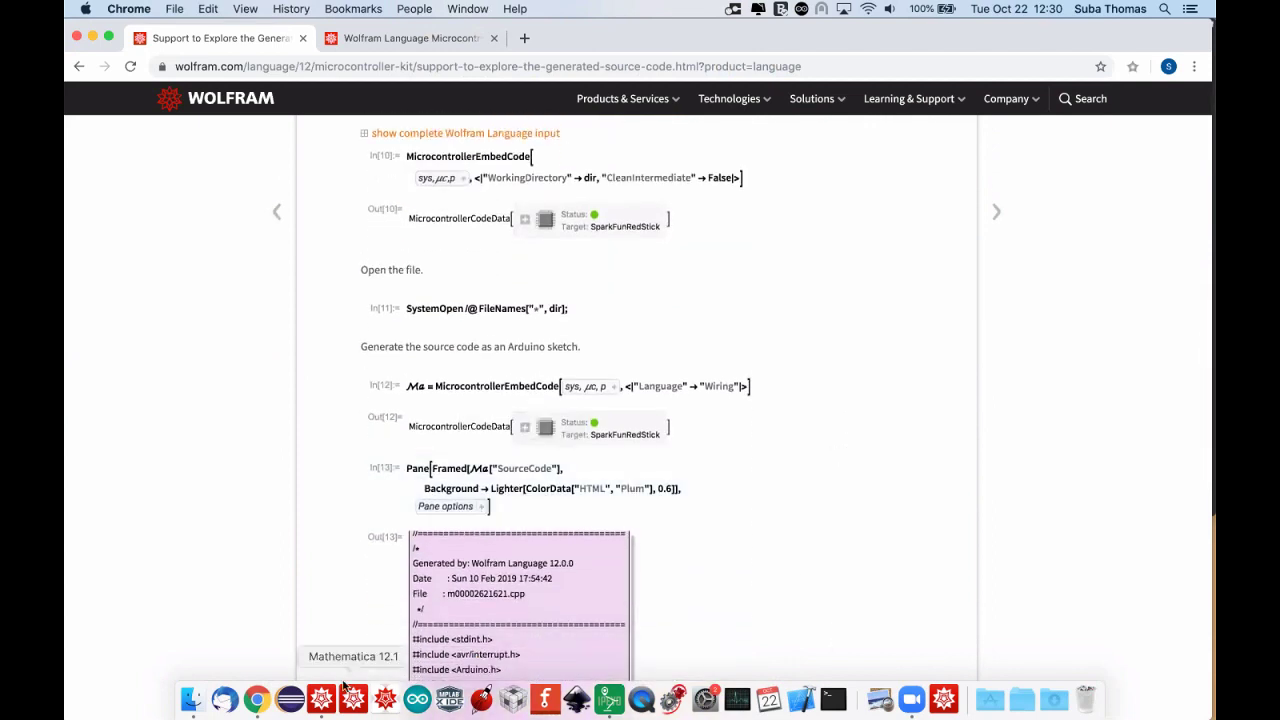
key(super+Tab)
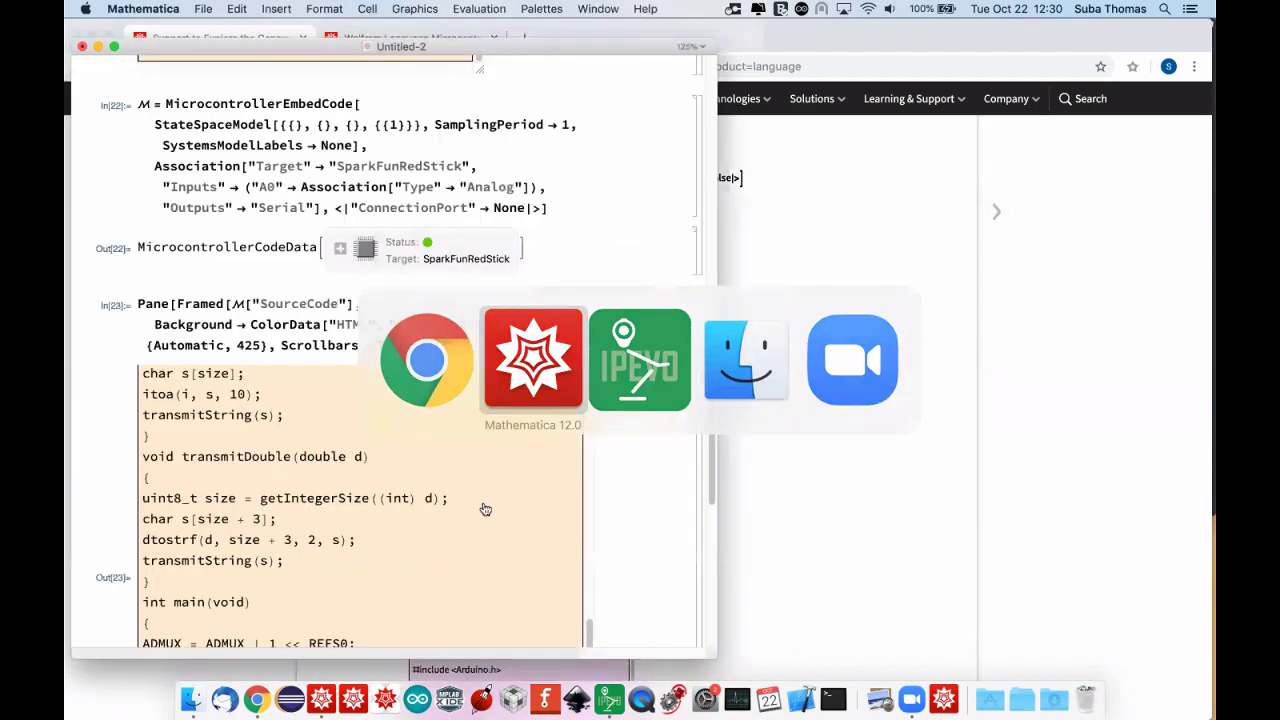
Duplicate the SparkFunRedStick MicrocontrollerEmbedCode input below its output and rename the assigned variable to ℳ1.
click(436, 312)
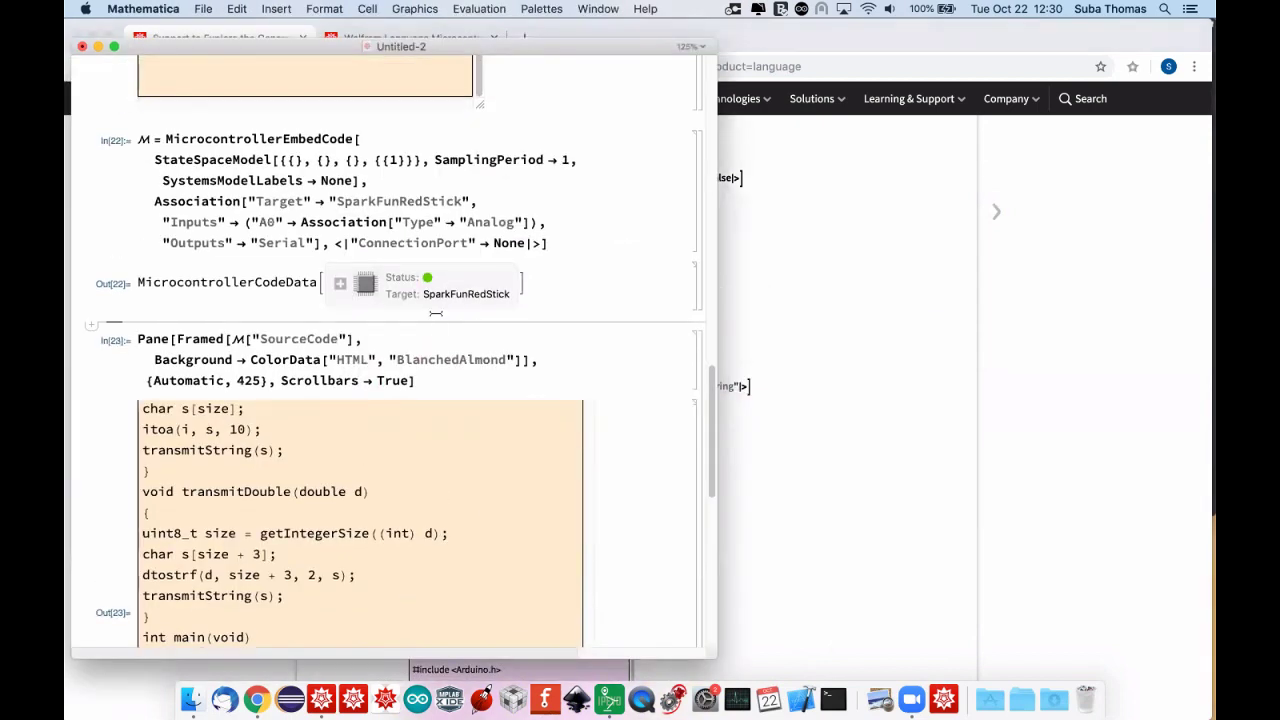
key(super+l)
click(148, 338)
text(1 = MicrocontrollerEmbedCode[)
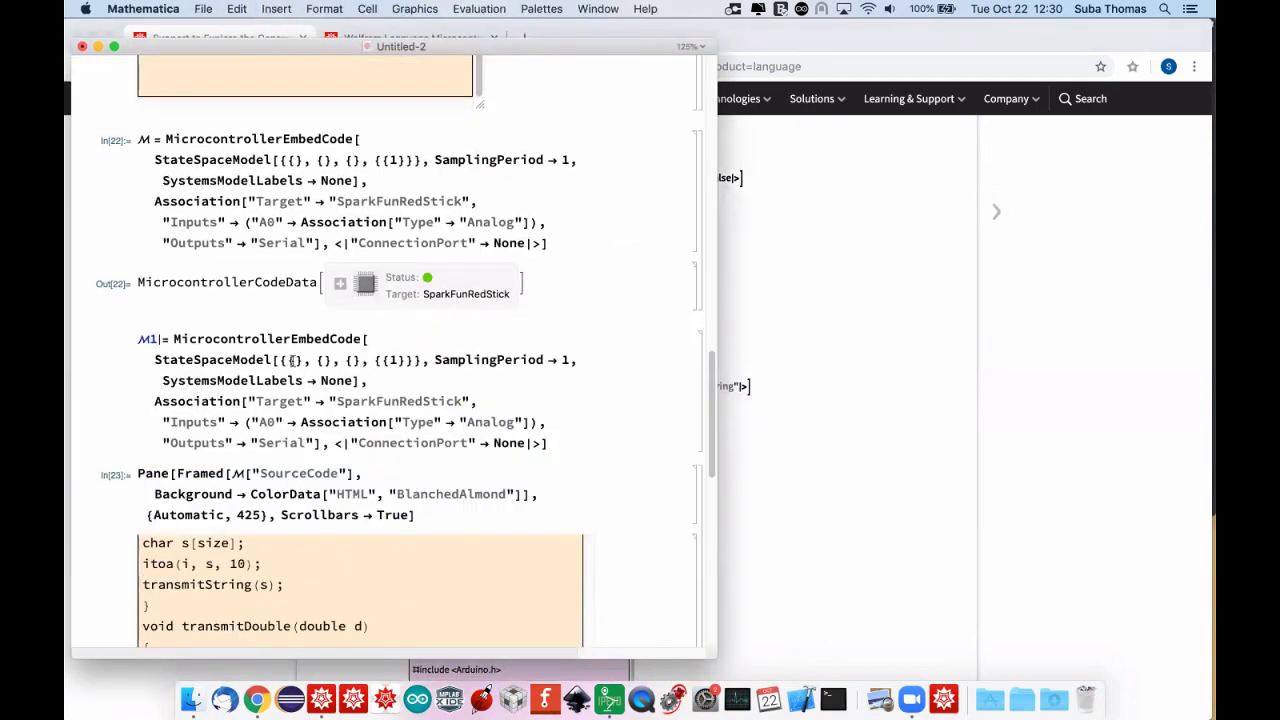
Add <|"Language" → "Wiring"|> as a further argument after the "ConnectionPort" → None association in the ℳ1 input and evaluate it.
click(545, 443)
text(;)
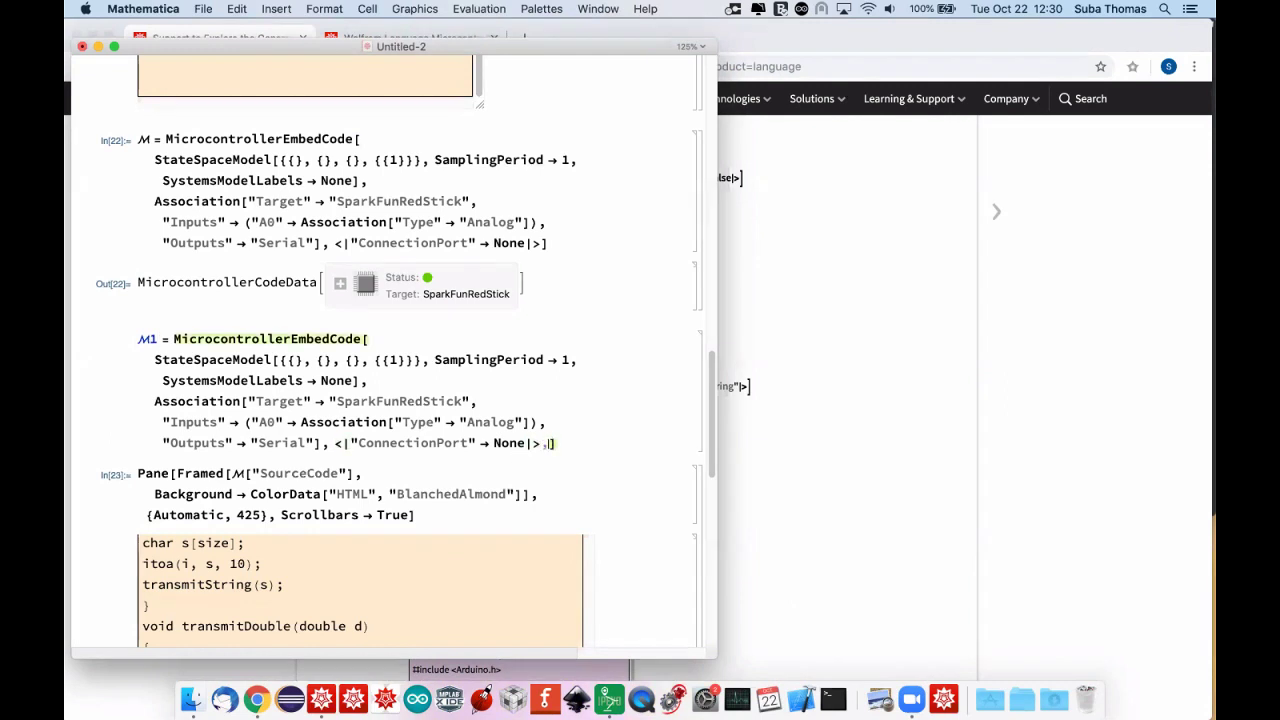
text(<||>)
text("Lang)
text(uage)
text("->")
text(Wiring"|>)
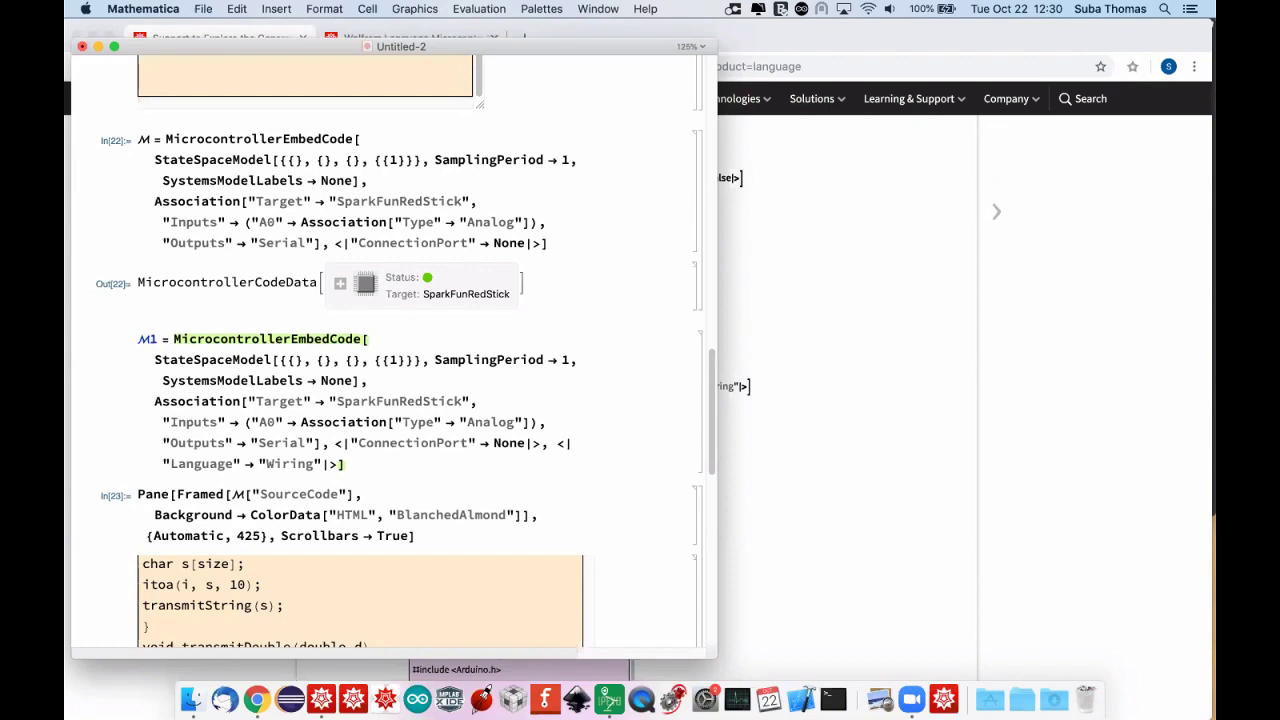
key(shift+Return)
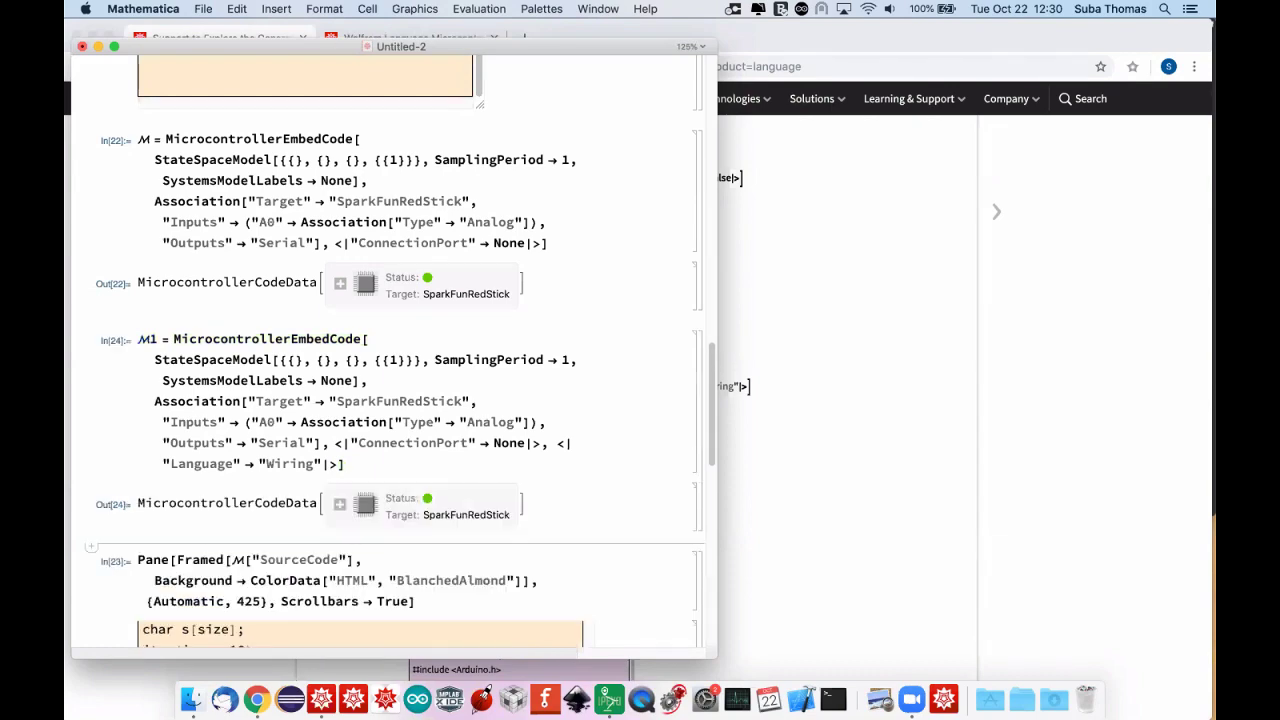
Add a copy of the Pane "SourceCode" input at the notebook's end, change its variable to ℳ1 and evaluate it.
scroll(573, 408, down, 15)
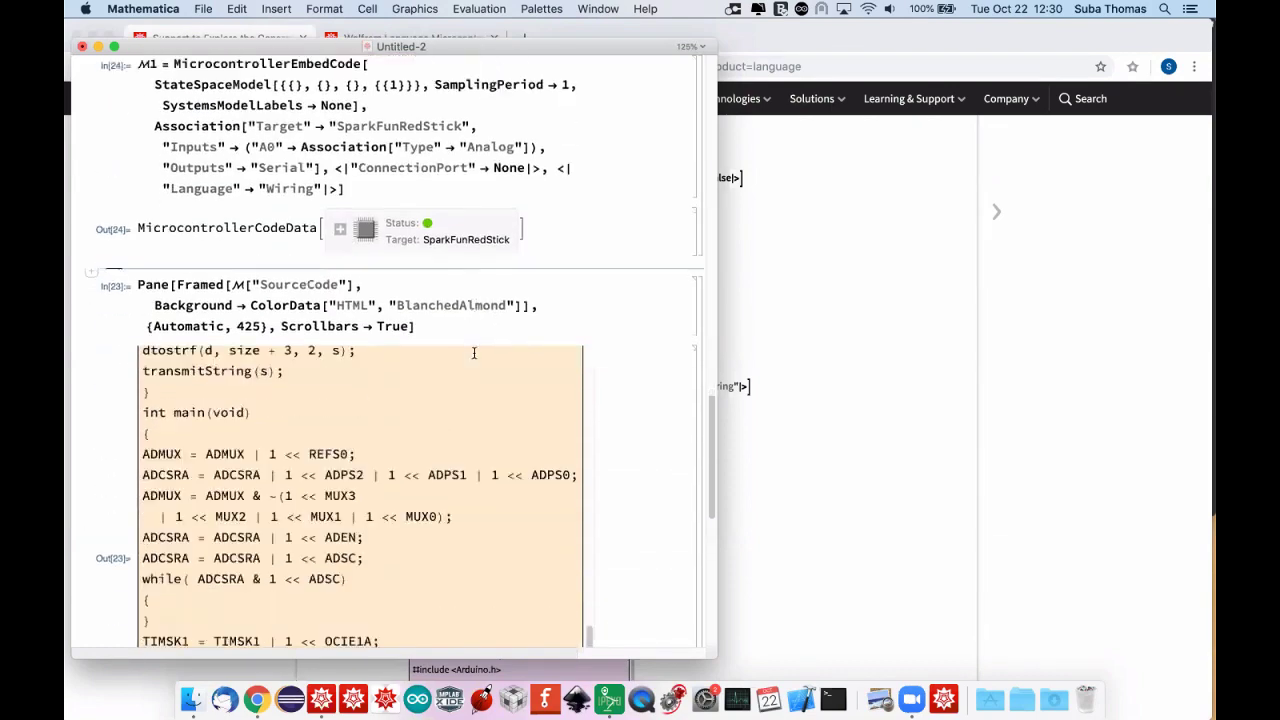
scroll(471, 366, down, 5)
click(443, 390)
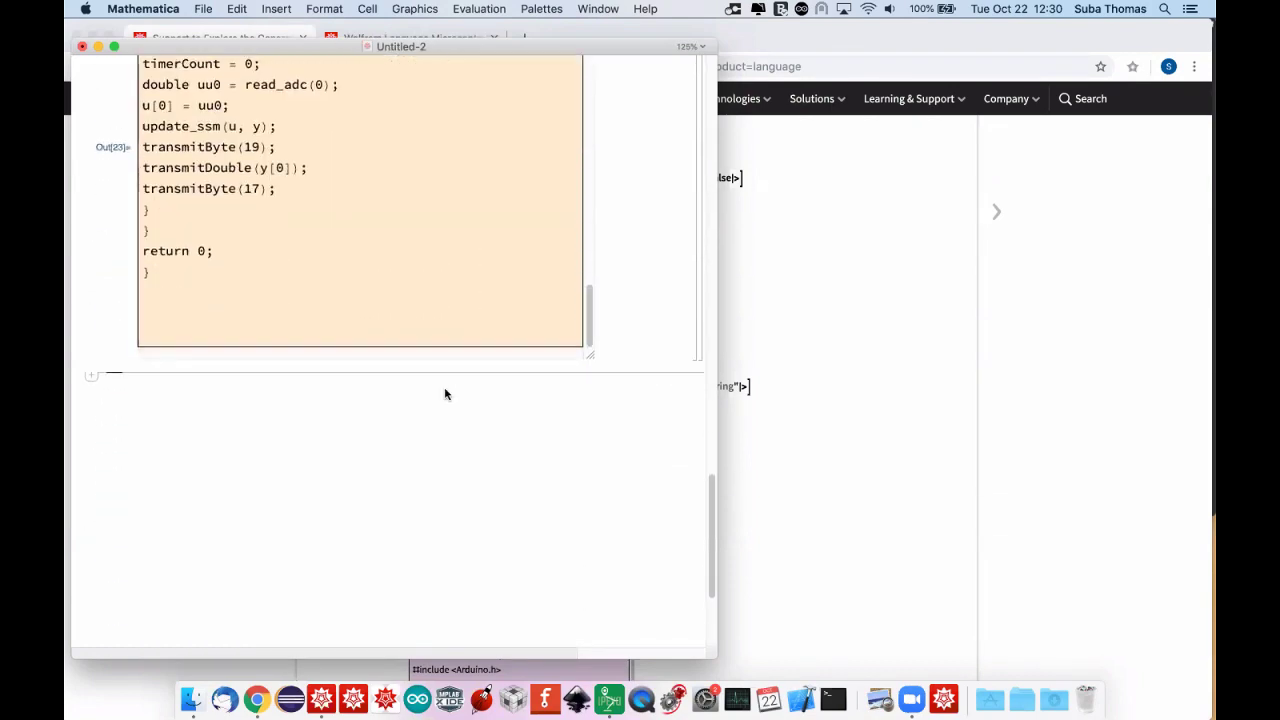
text(Pane[Framed[ℳ["SourceCode"], Background → ColorData["HTML", "BlanchedAlmond"]], {Automatic, 425}, Scrollbars → True])
click(247, 389)
text(1)
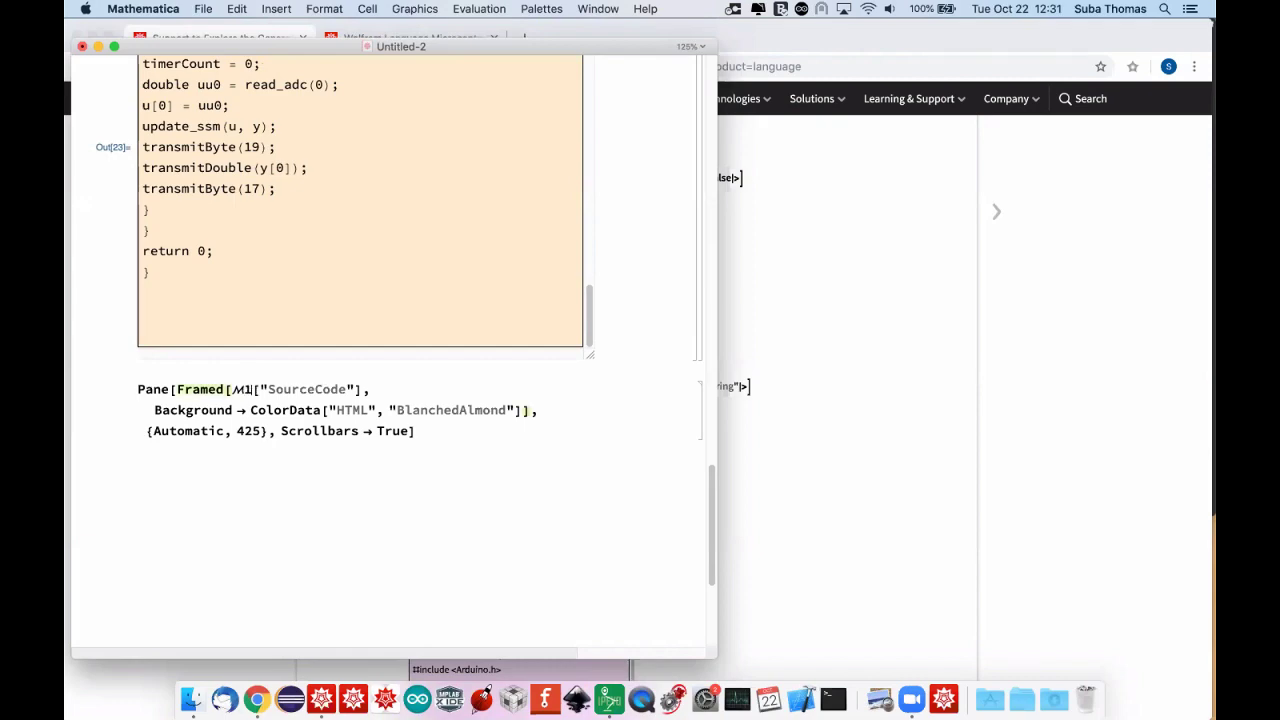
key(shift+Return)
Review the generated Wiring code, including its header, setup and loop functions.
scroll(315, 400, down, 15)
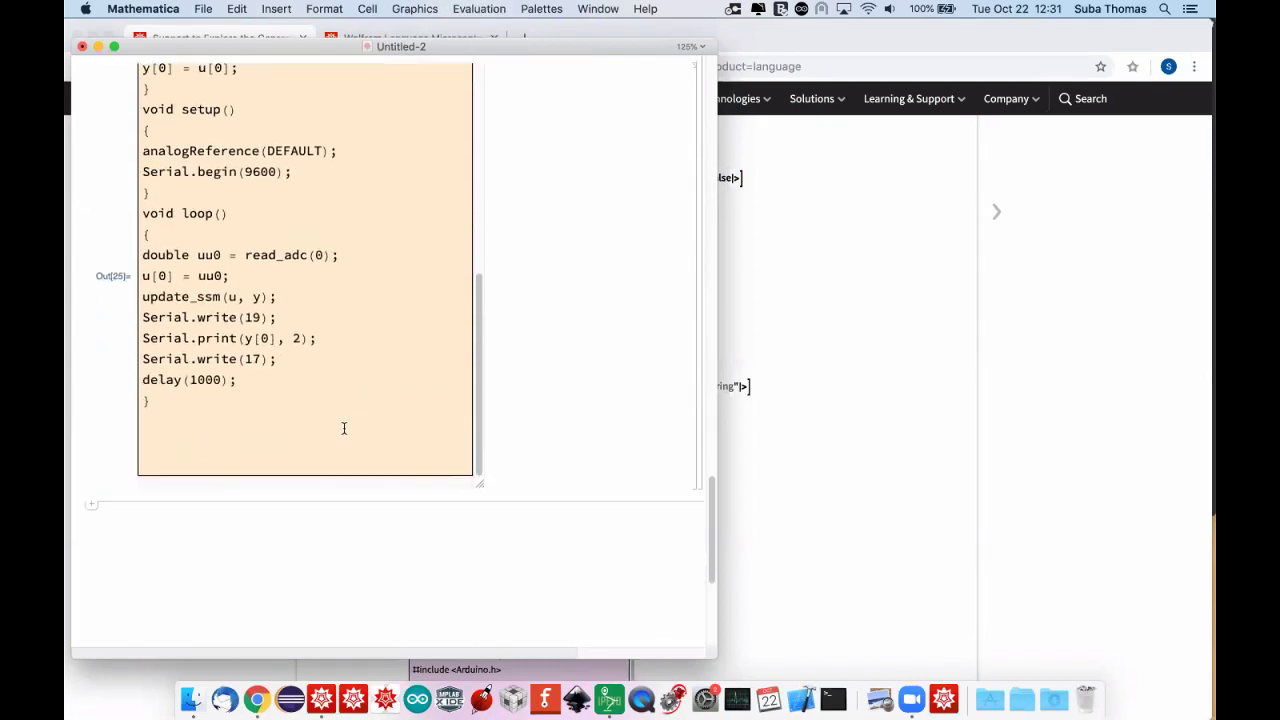
scroll(343, 429, up, 4)
scroll(306, 384, down, 5)
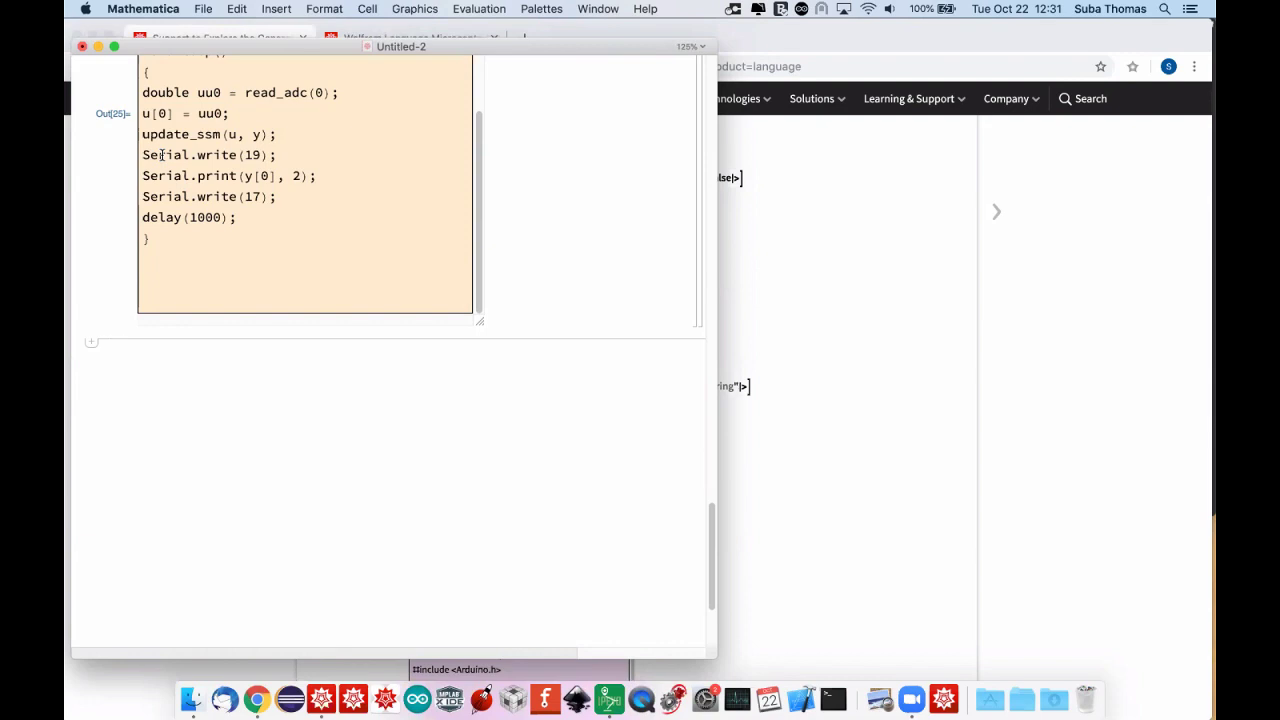
scroll(183, 196, up, 10)
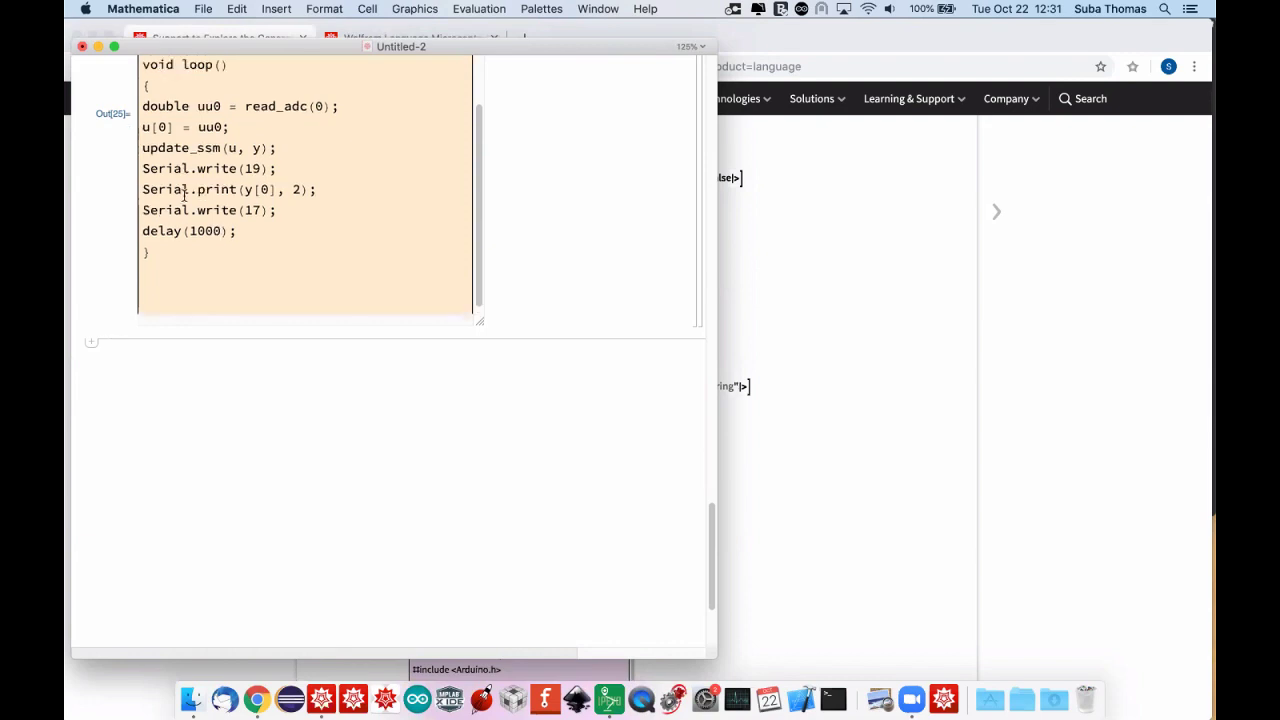
scroll(220, 190, up, 5)
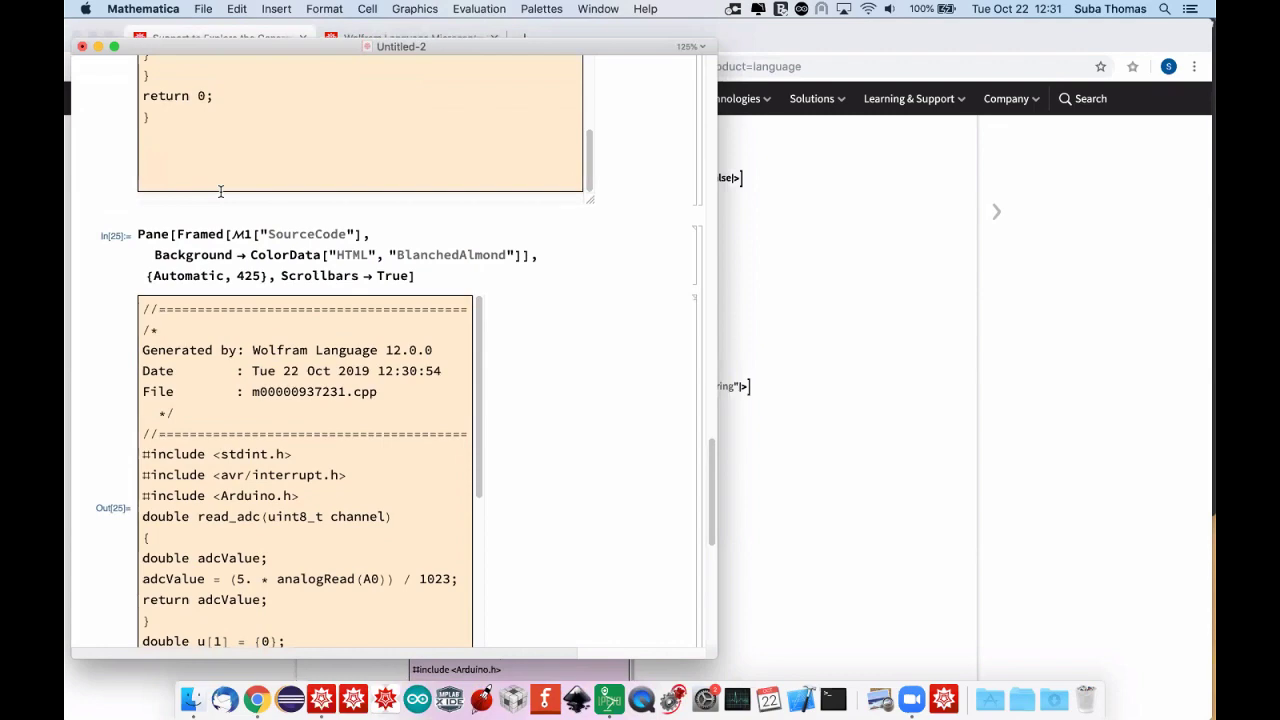
Switch to Chrome and open the Extensive Documentation Support page from the example's related examples.
click(997, 285)
scroll(997, 287, down, 10)
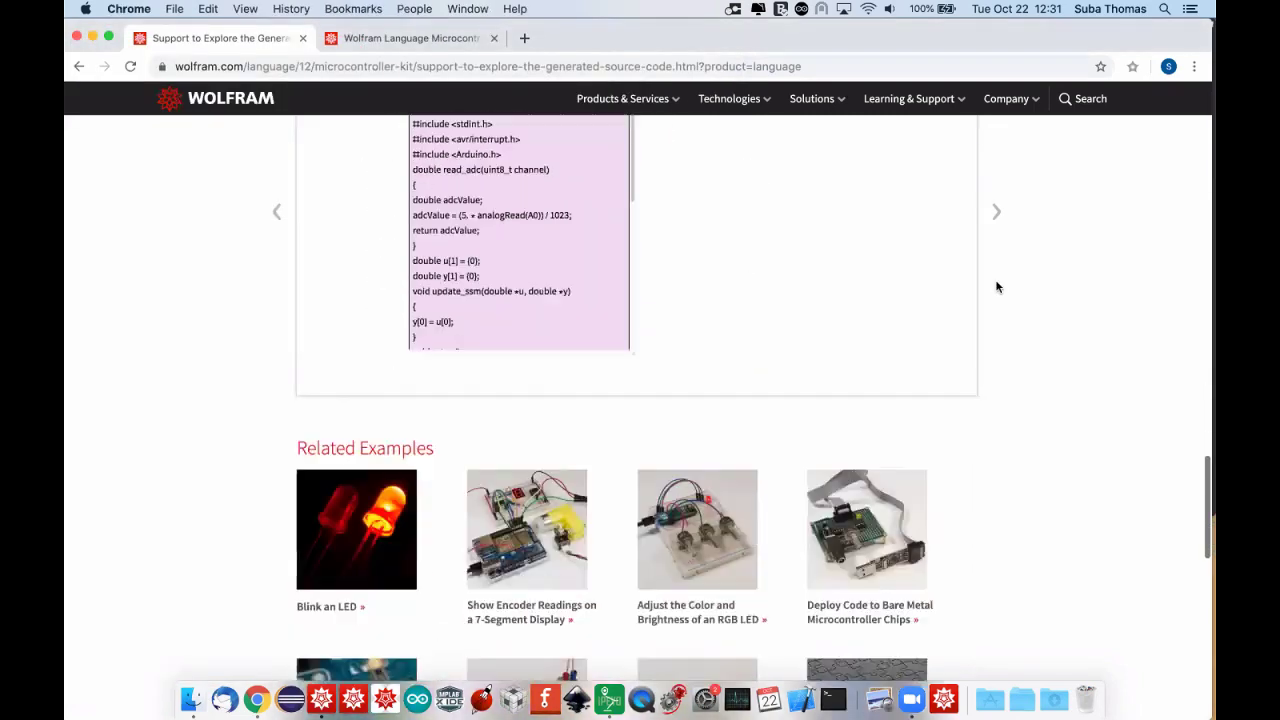
scroll(997, 287, down, 8)
click(897, 411)
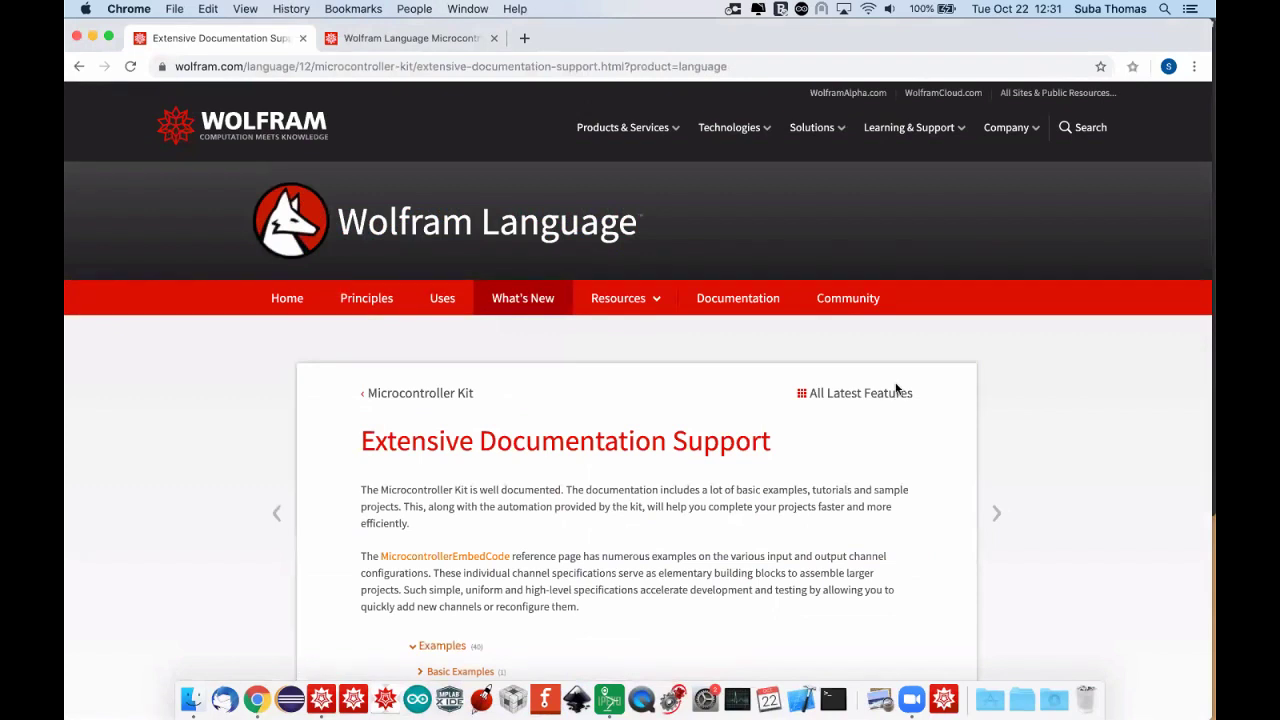
scroll(810, 443, down, 3)
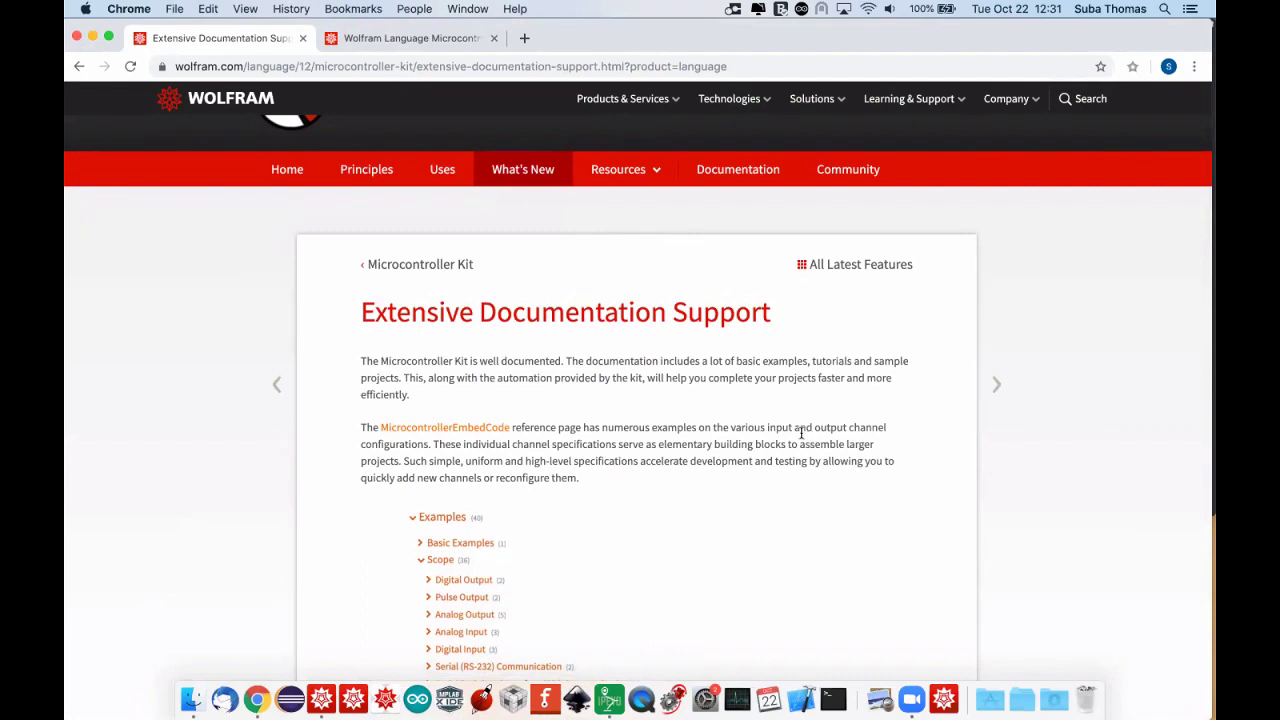
Go back to the Microcontroller Kit overview, reopen Extensive Documentation Support and view its list of reference examples.
click(449, 263)
scroll(537, 279, down, 10)
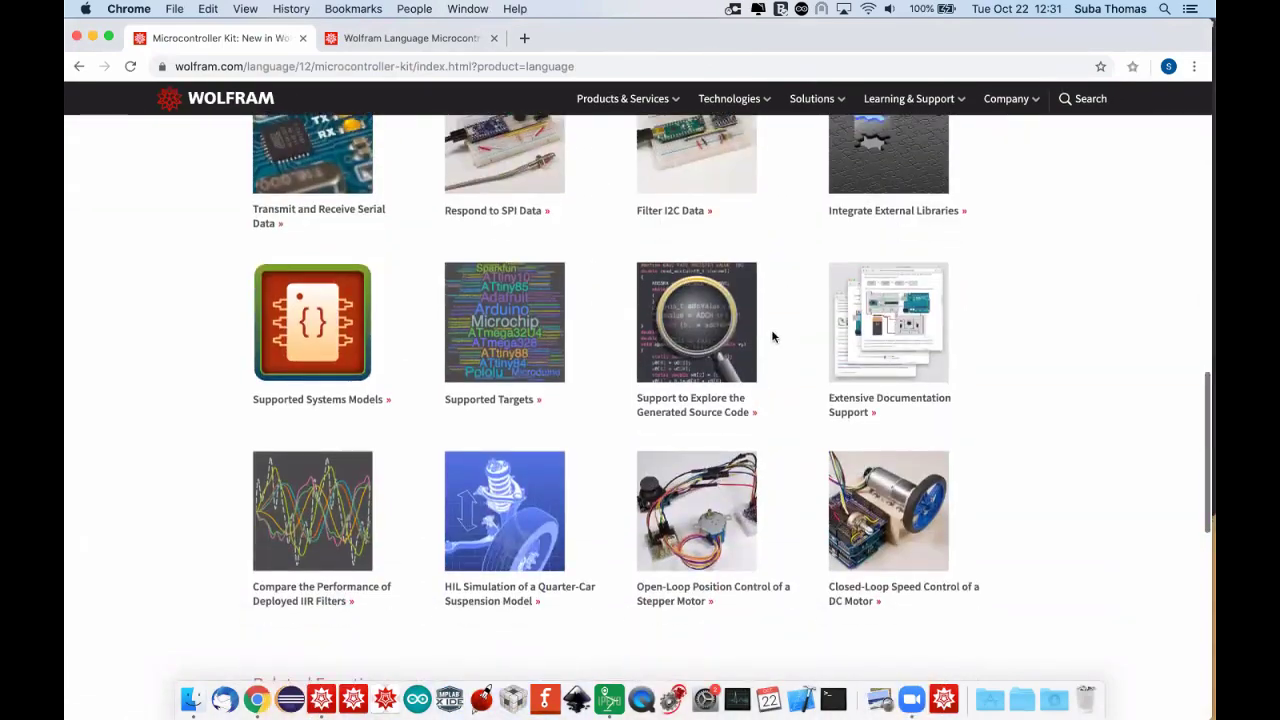
click(850, 398)
scroll(810, 406, down, 5)
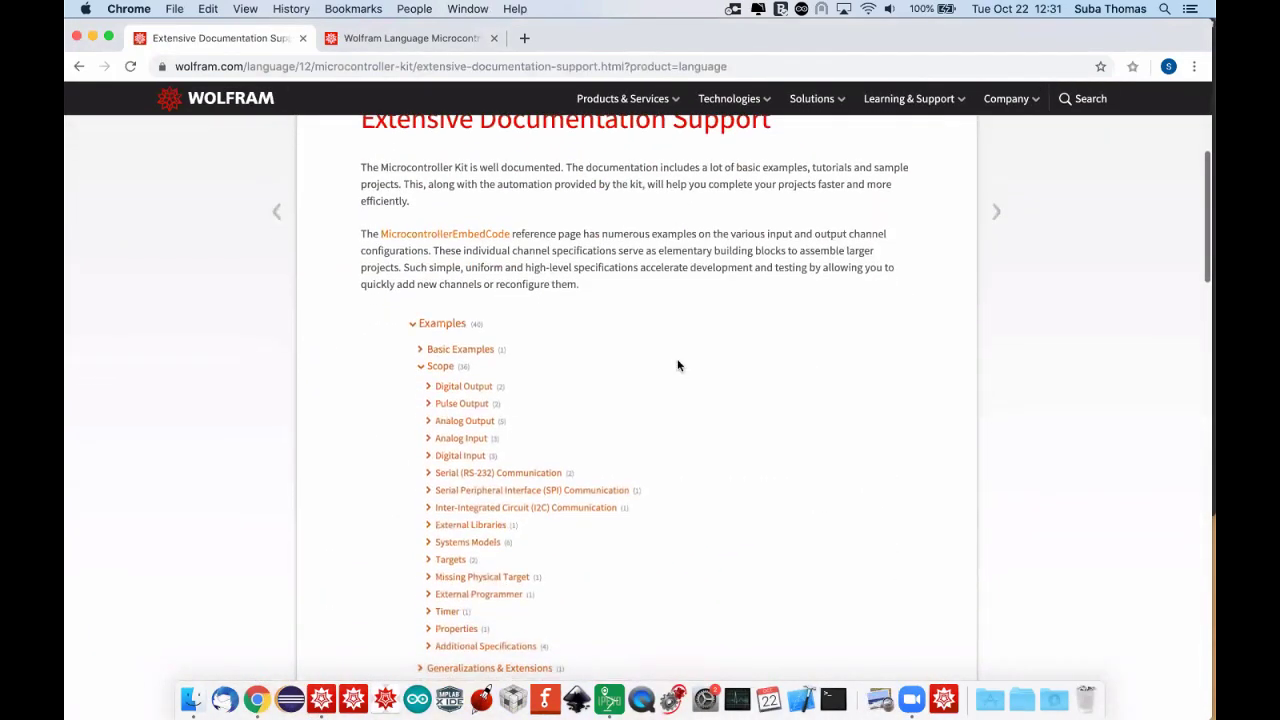
Open the MicrocontrollerEmbedCode reference page in a new tab, expand its Scope section and look through the listed categories.
super+click(483, 236)
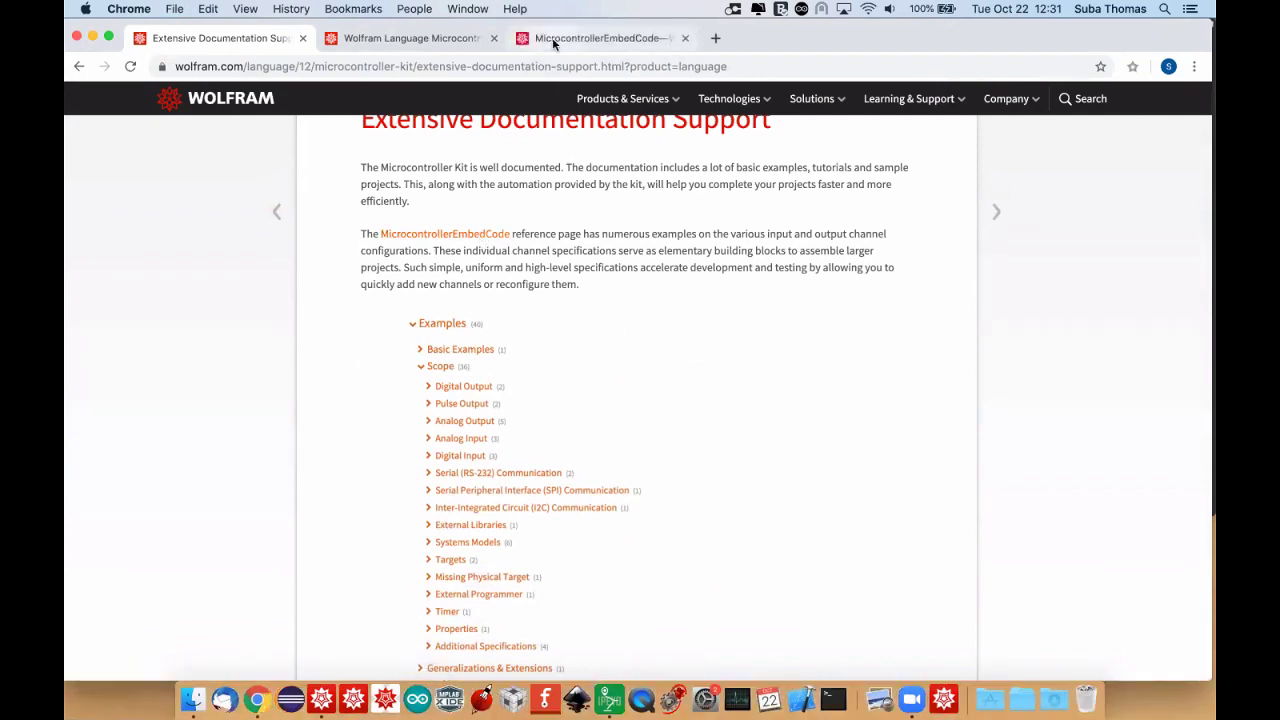
click(543, 37)
scroll(491, 399, down, 15)
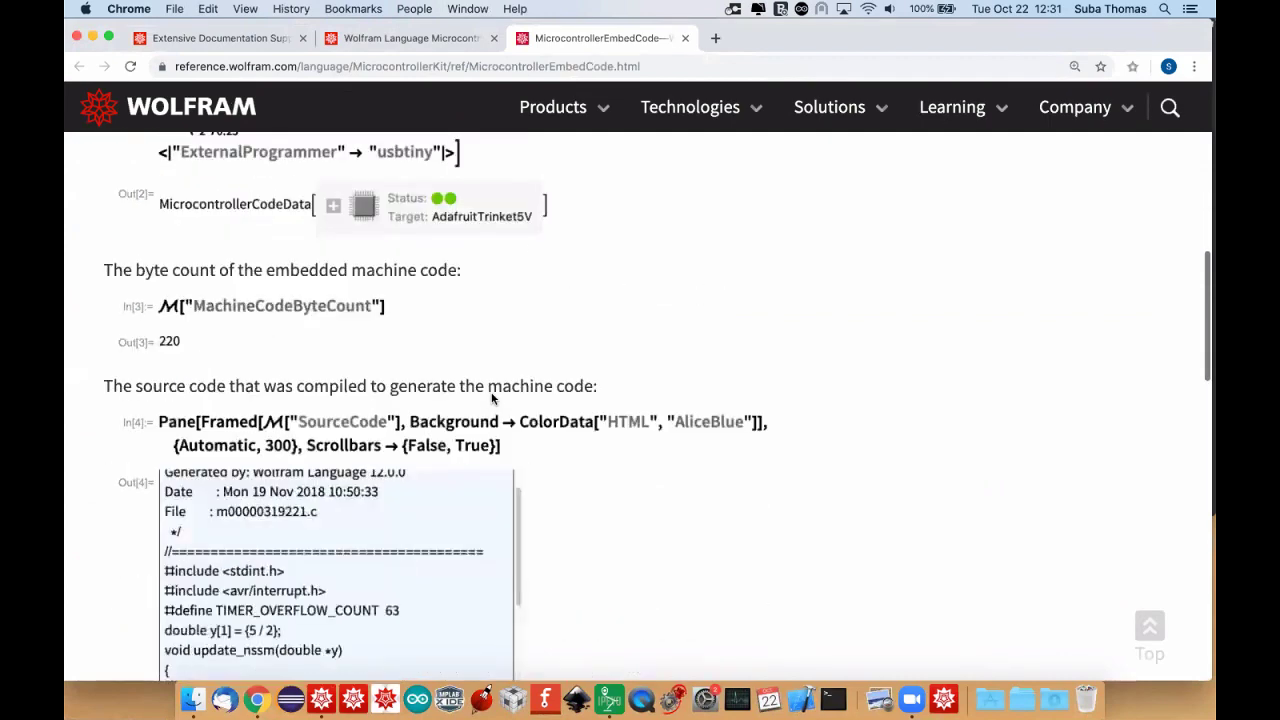
click(140, 366)
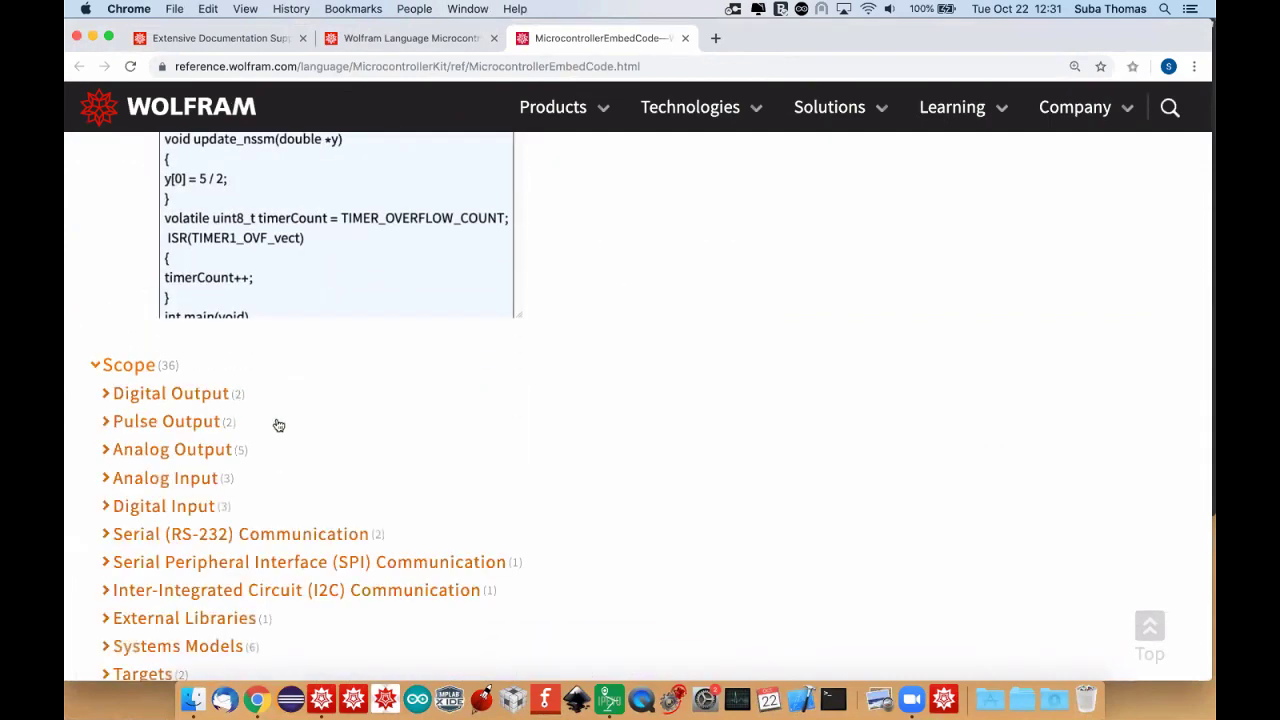
scroll(276, 423, down, 3)
scroll(234, 503, down, 3)
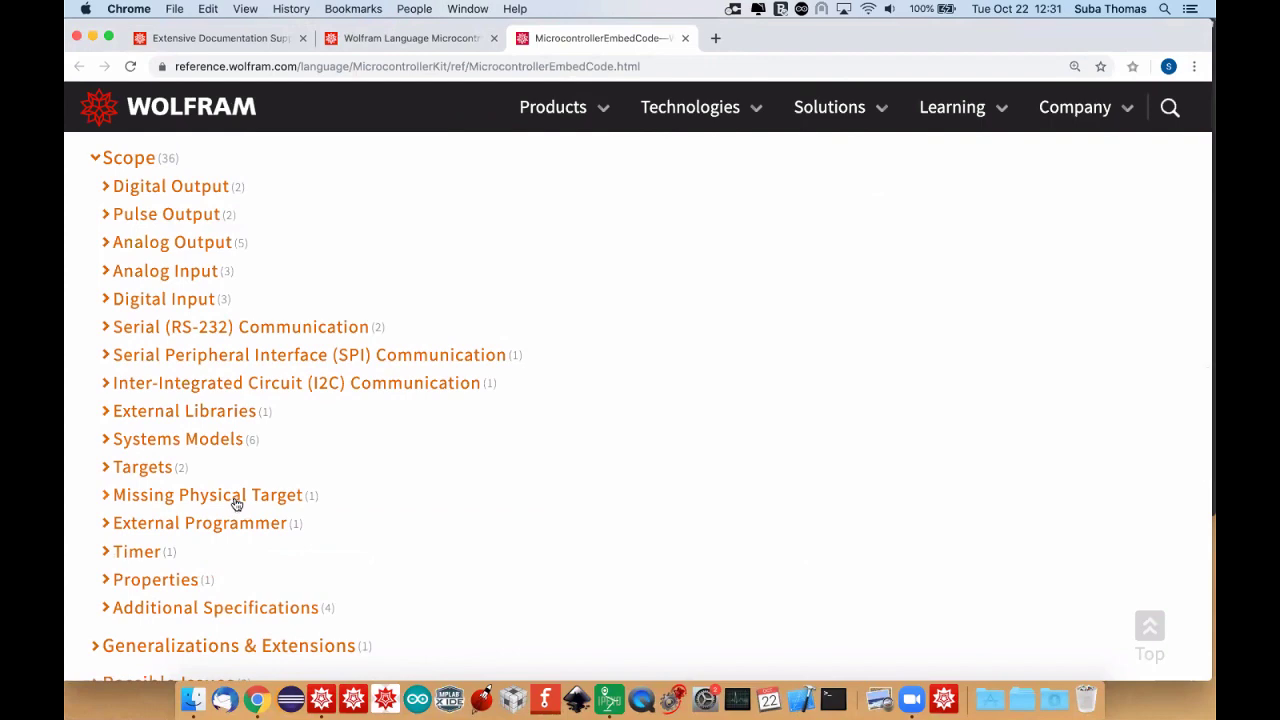
Return to the Extensive Documentation Support page, open the tutorials link in a new tab and browse the Microcontroller Kit tutorial overview.
click(390, 40)
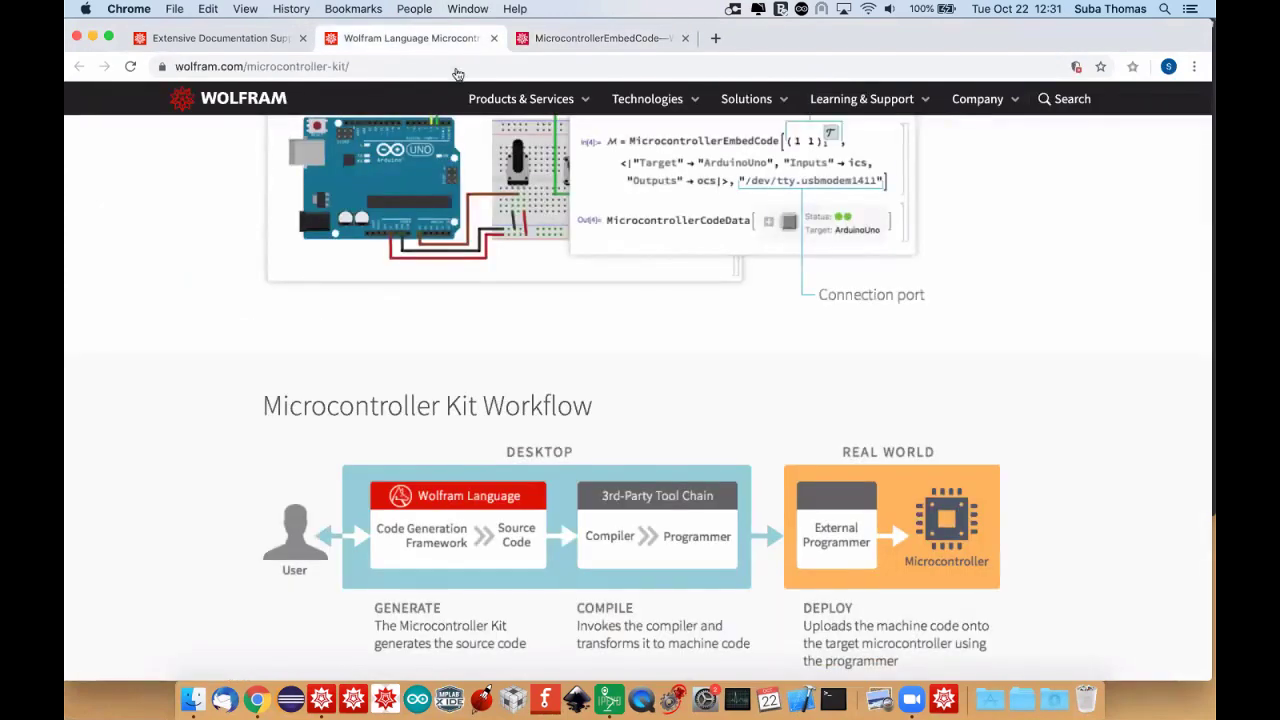
click(248, 38)
scroll(470, 240, down, 5)
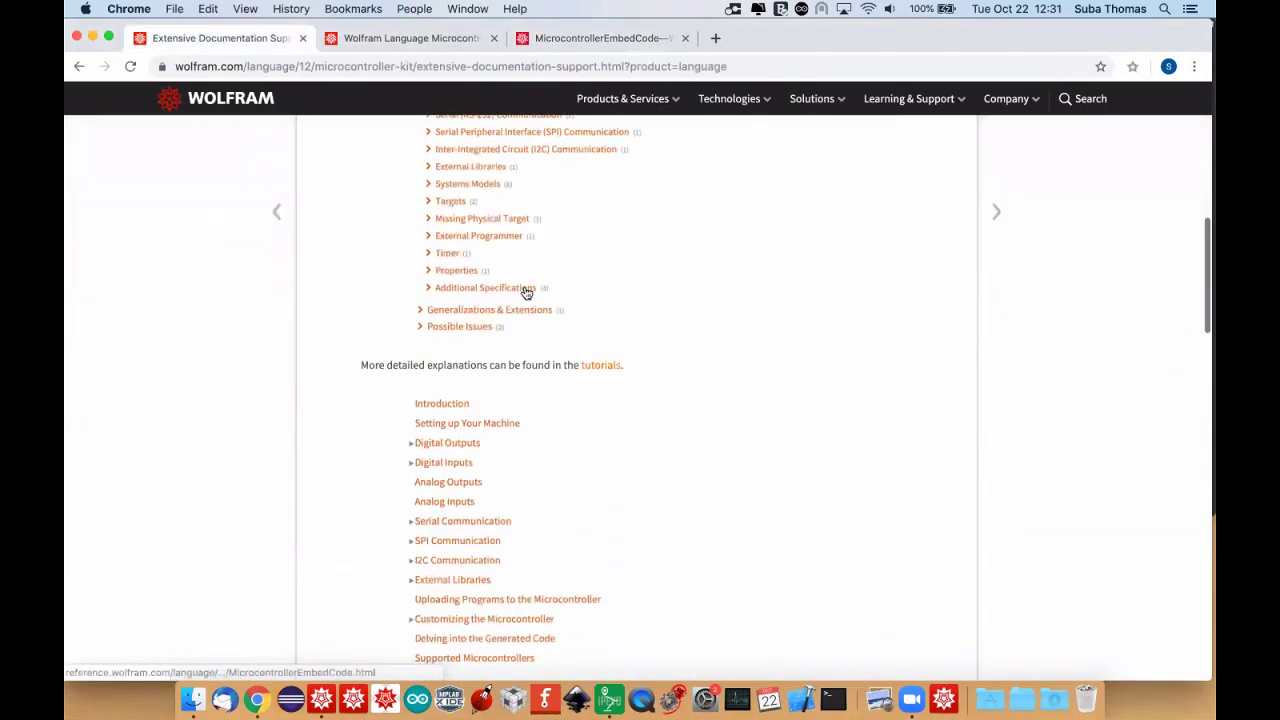
scroll(527, 292, down, 1)
super+click(600, 318)
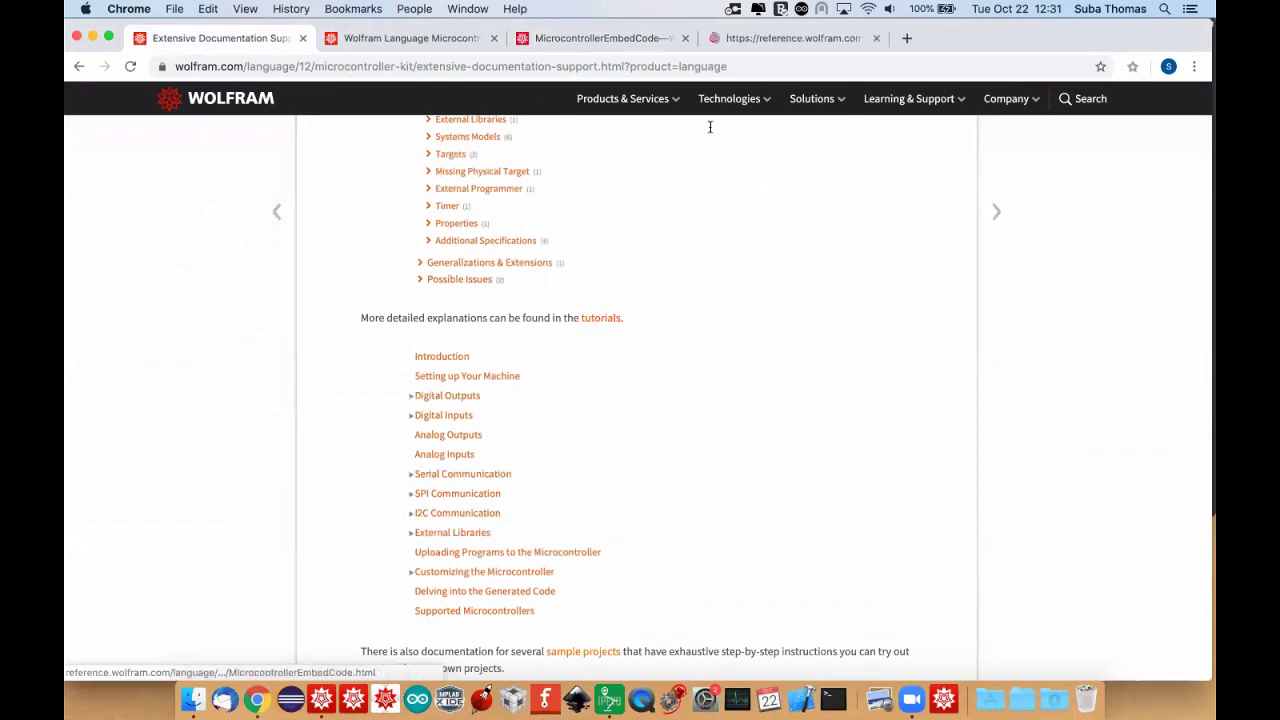
click(779, 38)
scroll(491, 383, down, 1)
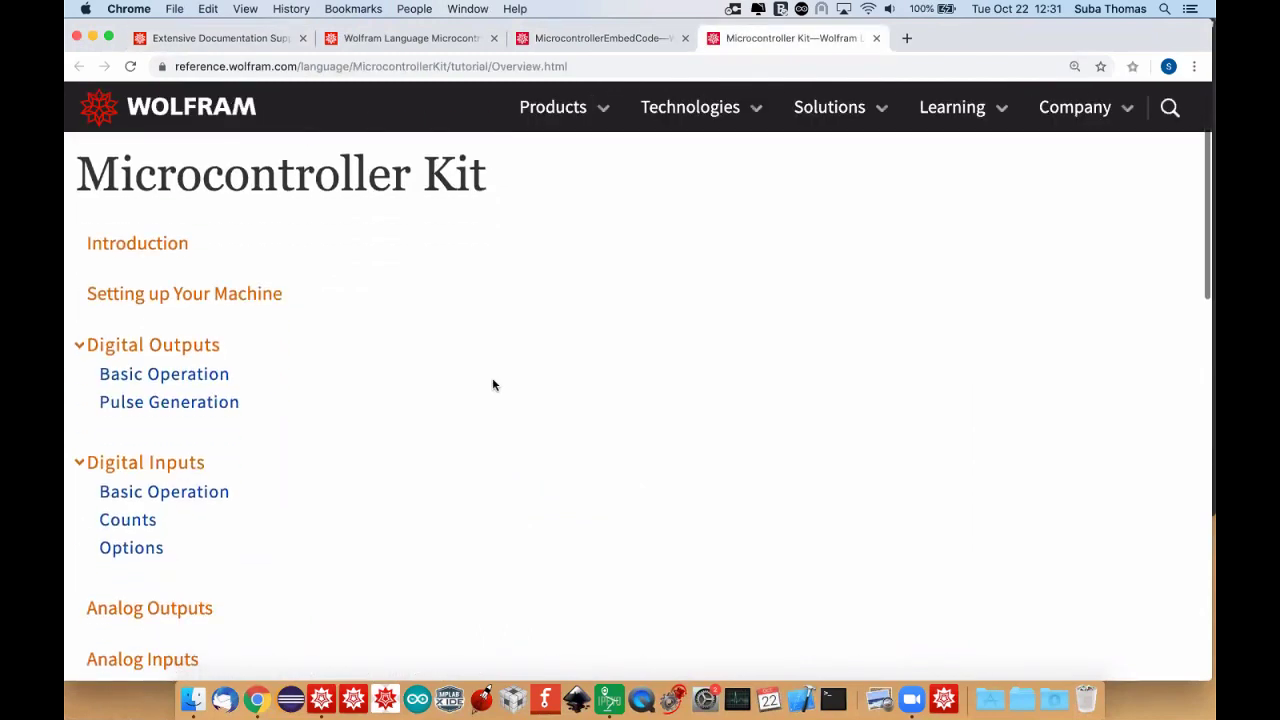
scroll(492, 385, down, 8)
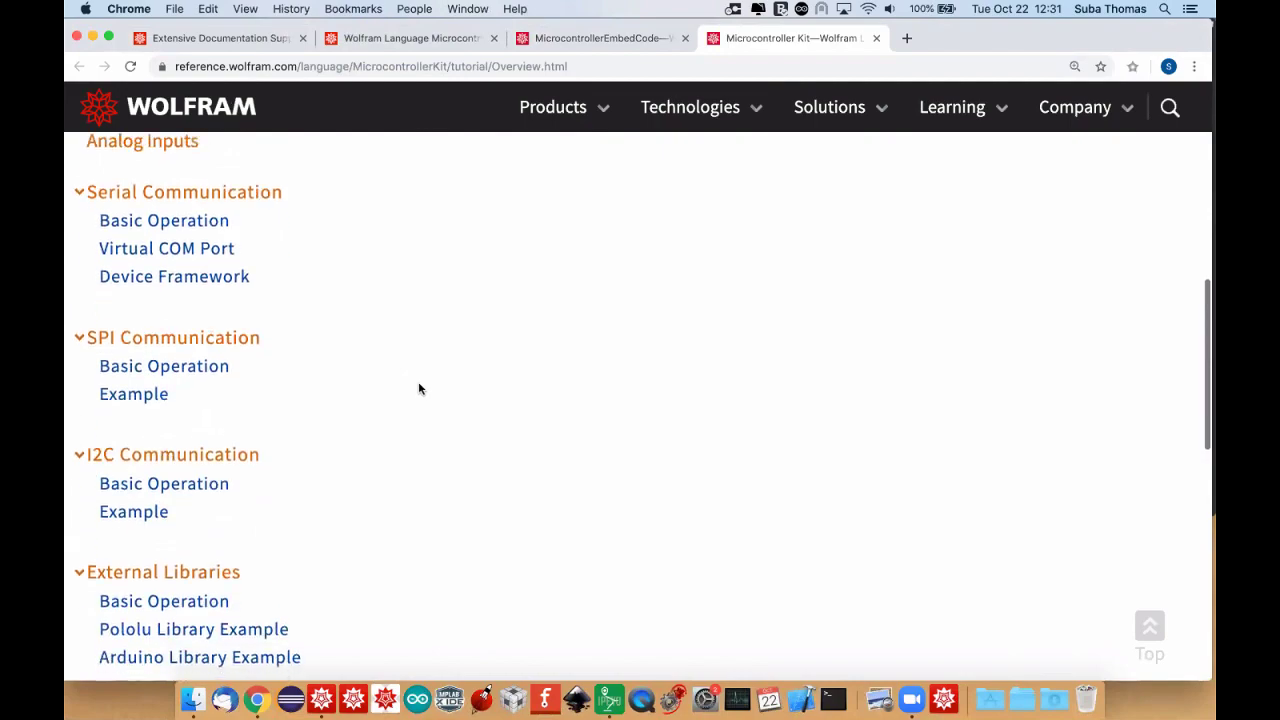
scroll(382, 420, down, 3)
Open the External Libraries tutorial and examine the program layout diagram and the start of the Pololu Library Example.
click(231, 421)
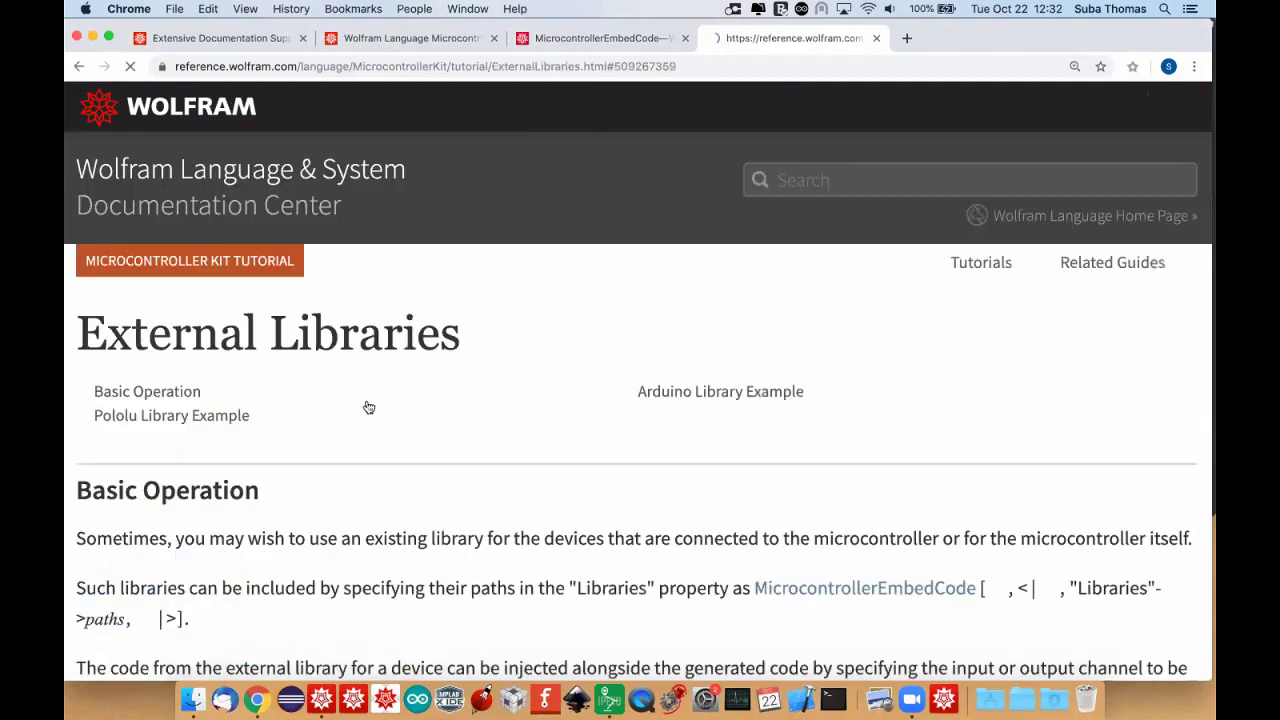
scroll(400, 404, down, 10)
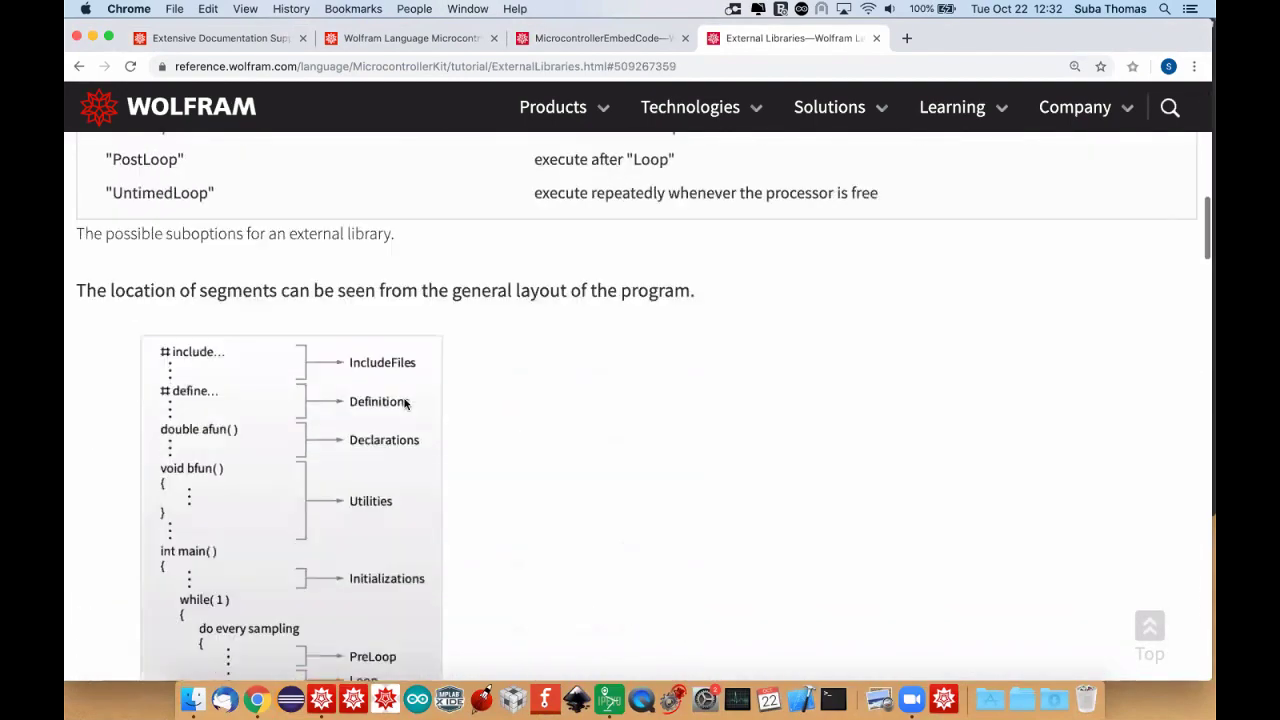
scroll(405, 403, down, 3)
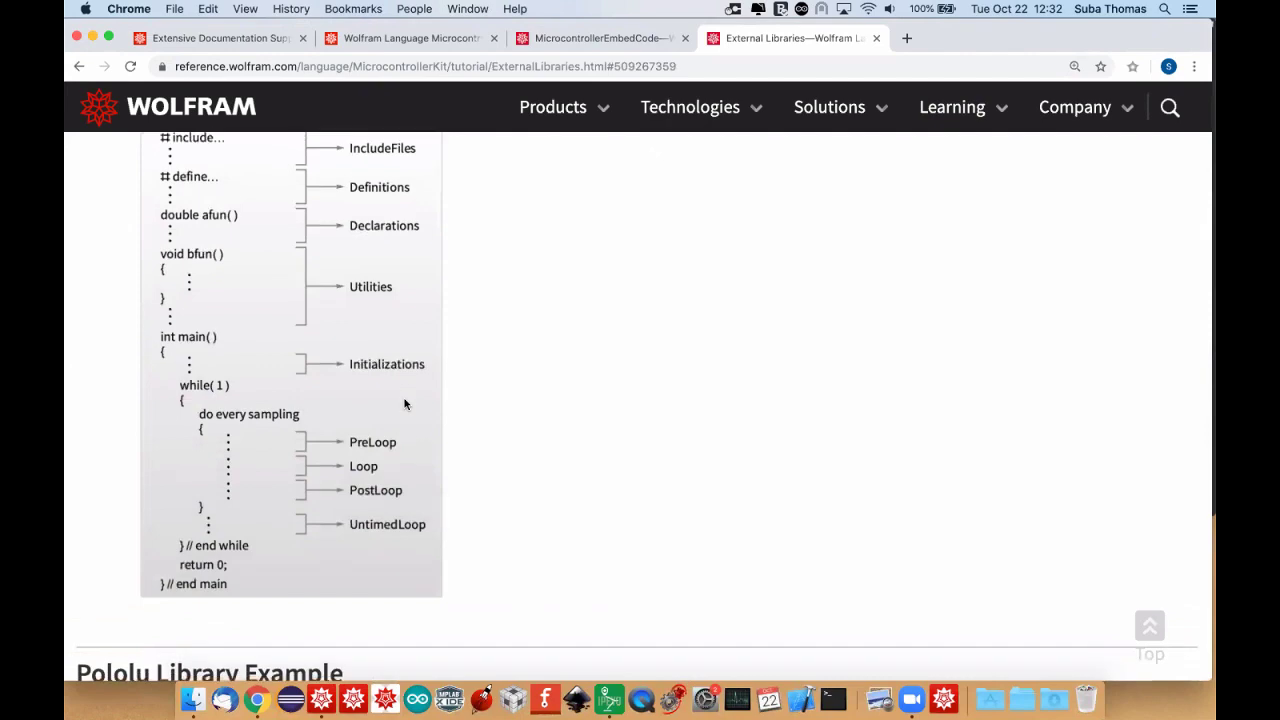
scroll(504, 385, down, 7)
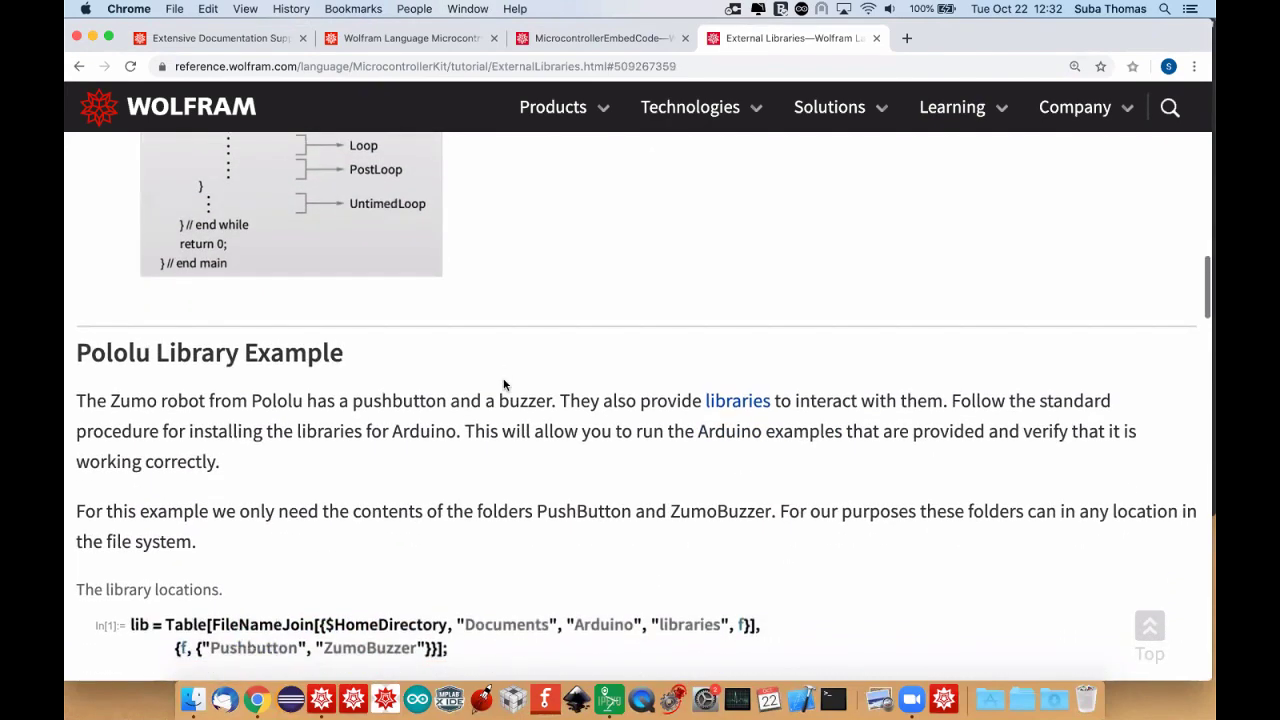
Return to the Extensive Documentation Support page, open the sample projects link in a new tab and view the Sample Projects list.
scroll(504, 385, down, 4)
click(420, 40)
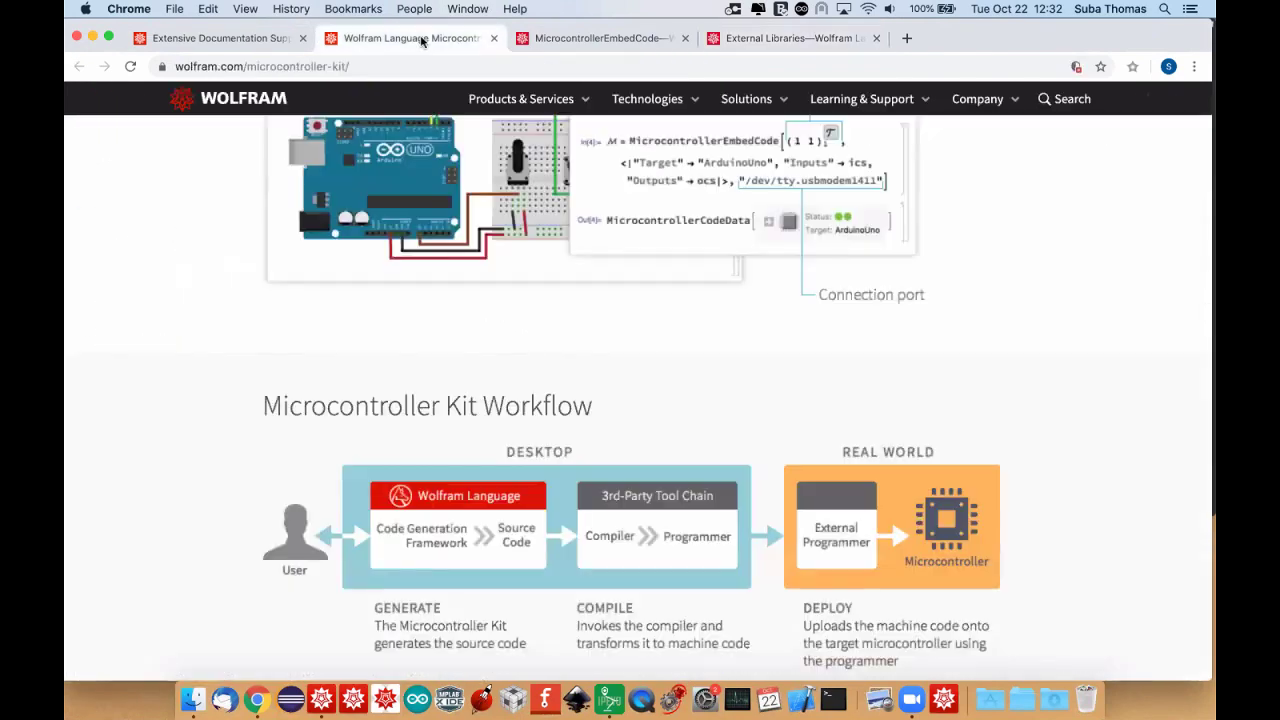
click(257, 40)
scroll(420, 306, down, 5)
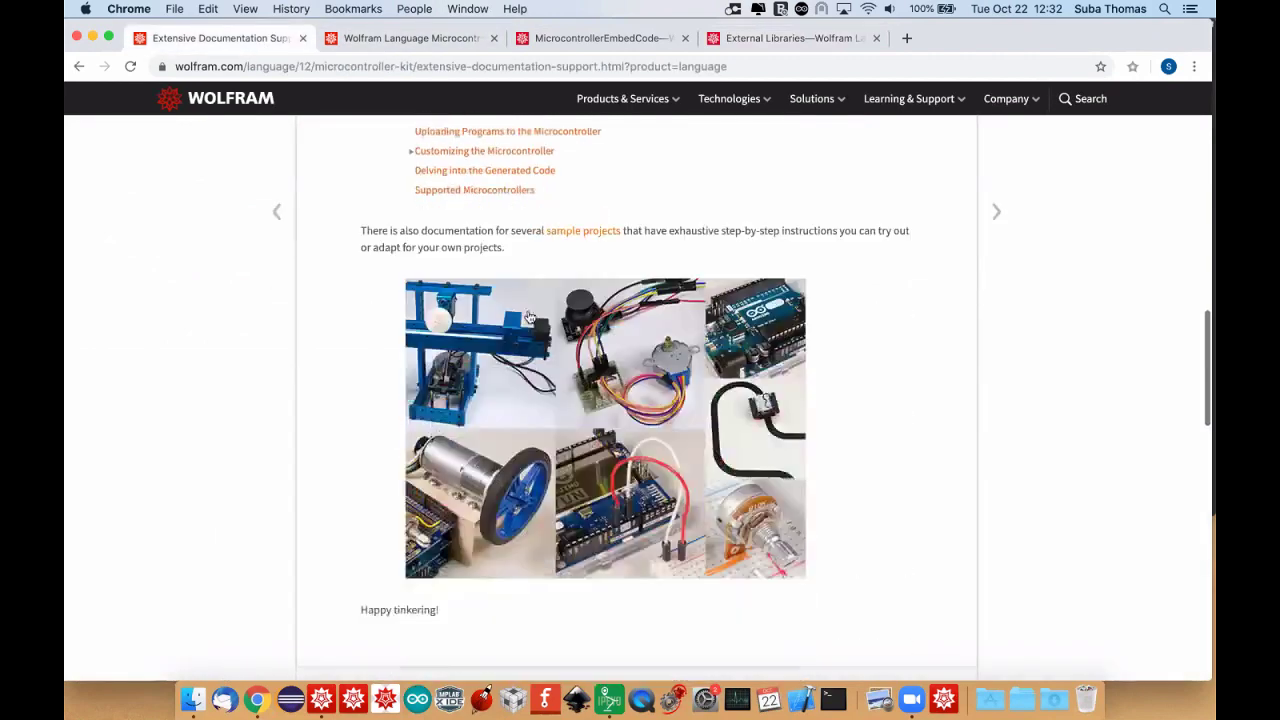
click(586, 232)
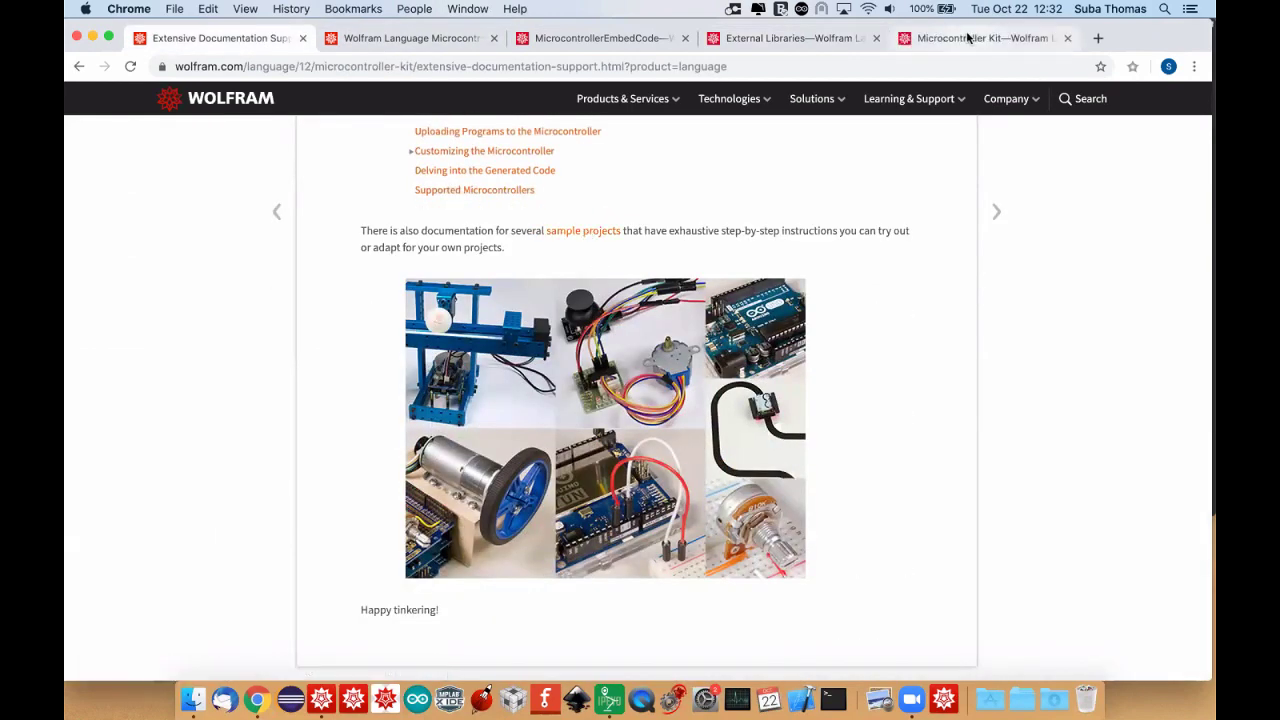
click(975, 38)
scroll(552, 483, down, 4)
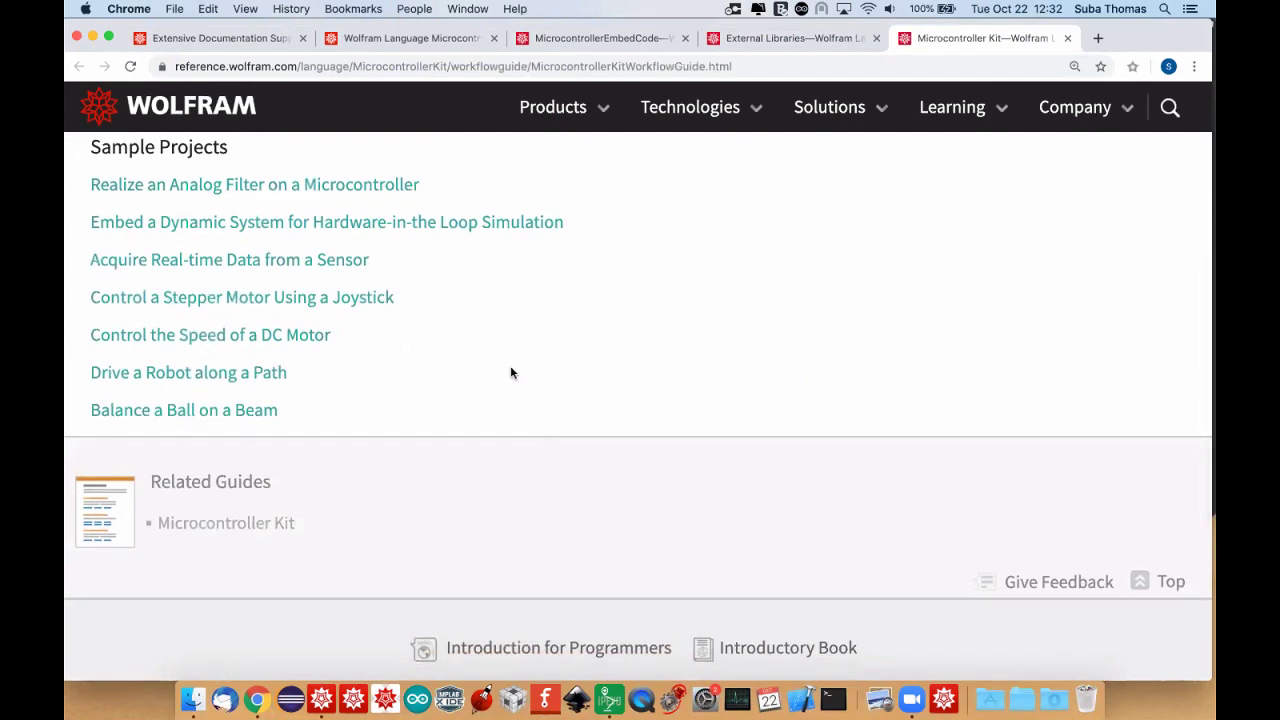
Go back to the Extensive Documentation Support page and open the Compare the Performance of Deployed IIR Filters example from the feature grid.
click(229, 40)
scroll(337, 280, down, 10)
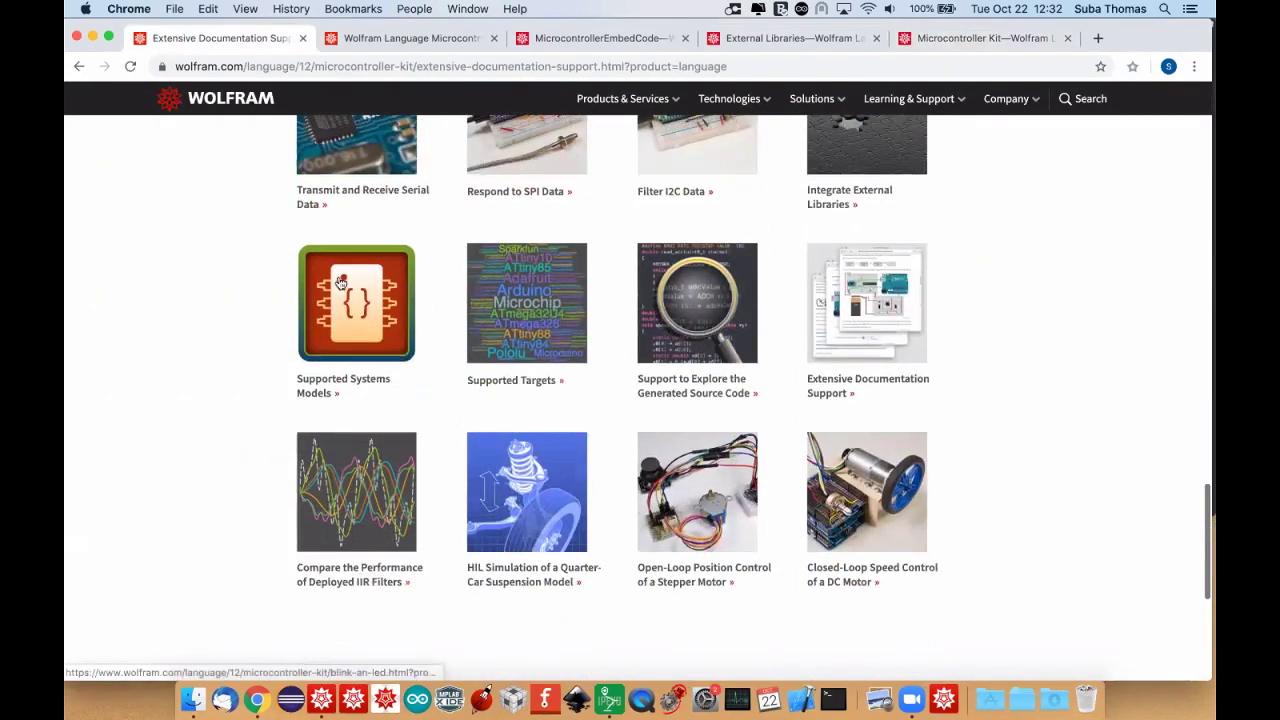
scroll(340, 283, down, 2)
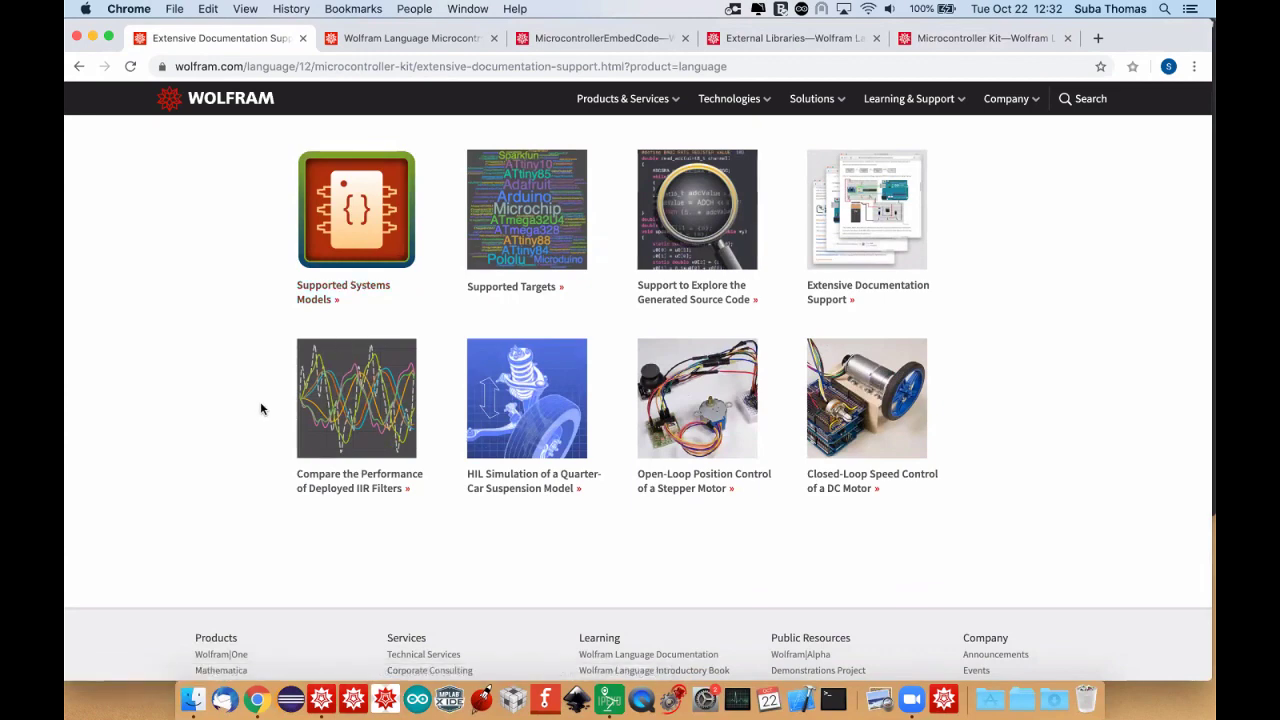
click(348, 402)
scroll(277, 420, down, 5)
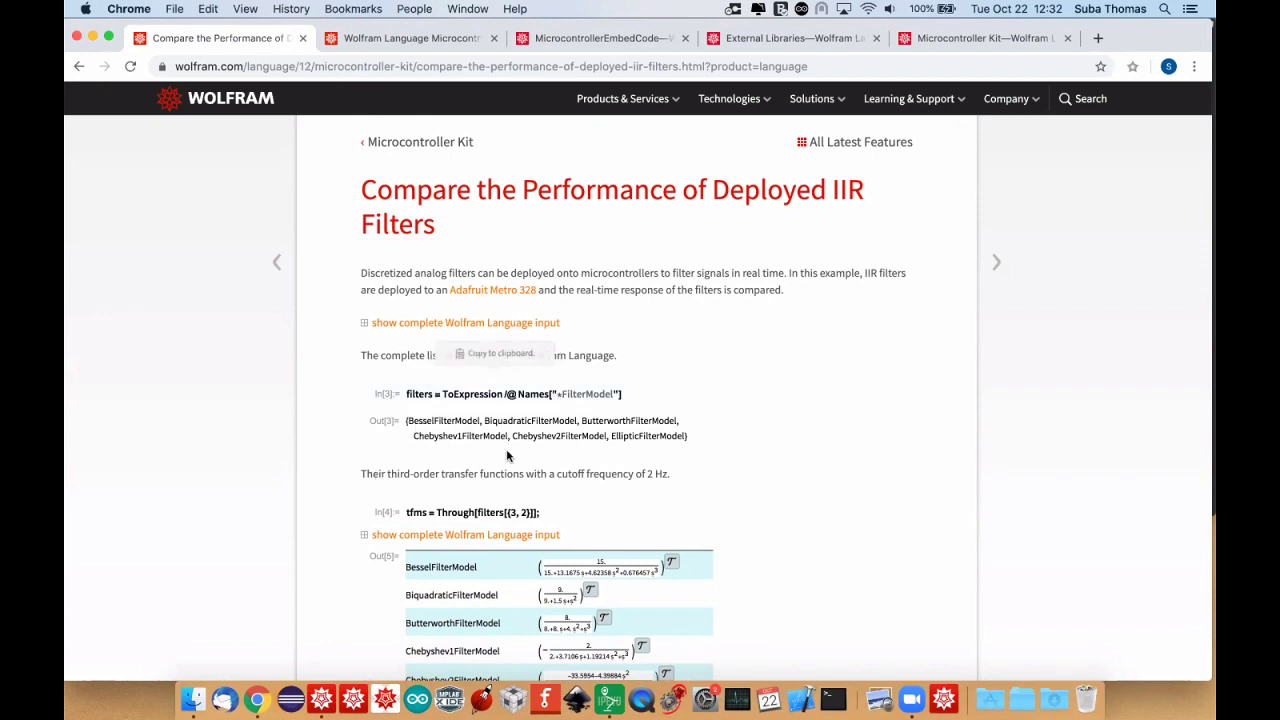
Examine the IIR filter example's third-order transfer functions and the discrete-time models derived from them.
scroll(417, 468, down, 3)
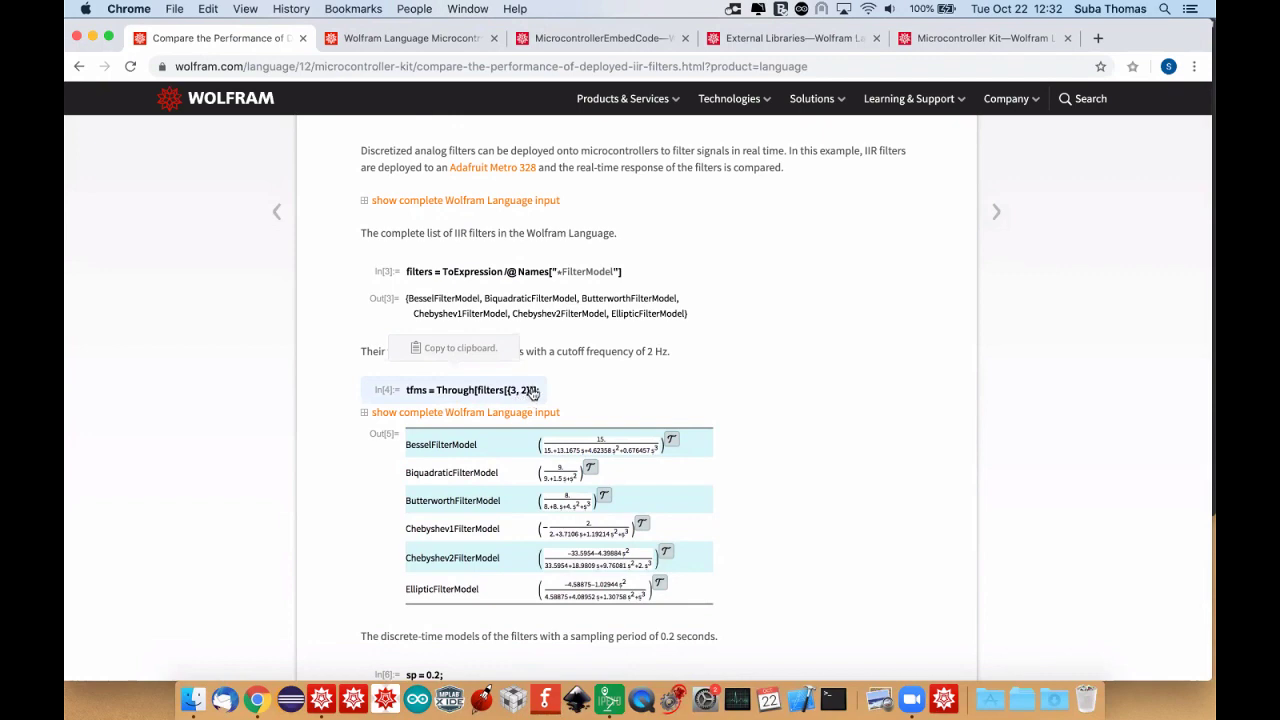
scroll(258, 482, down, 3)
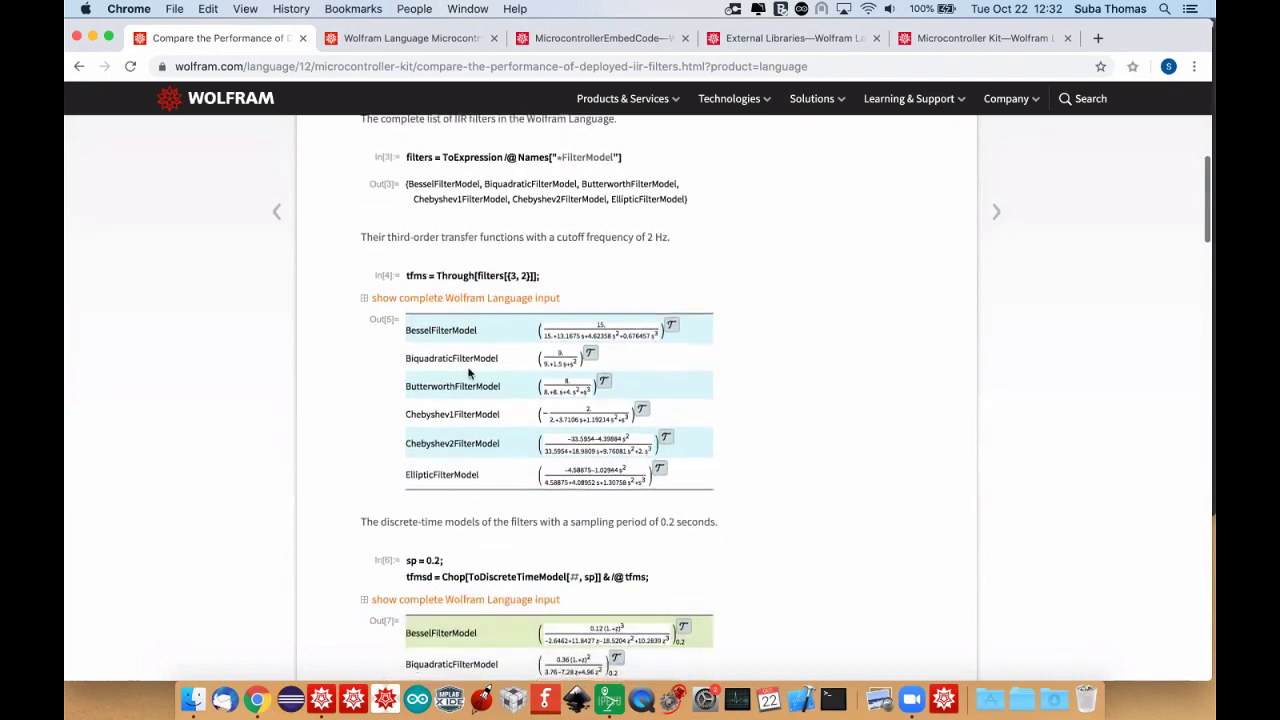
scroll(467, 393, down, 2)
scroll(467, 393, down, 1)
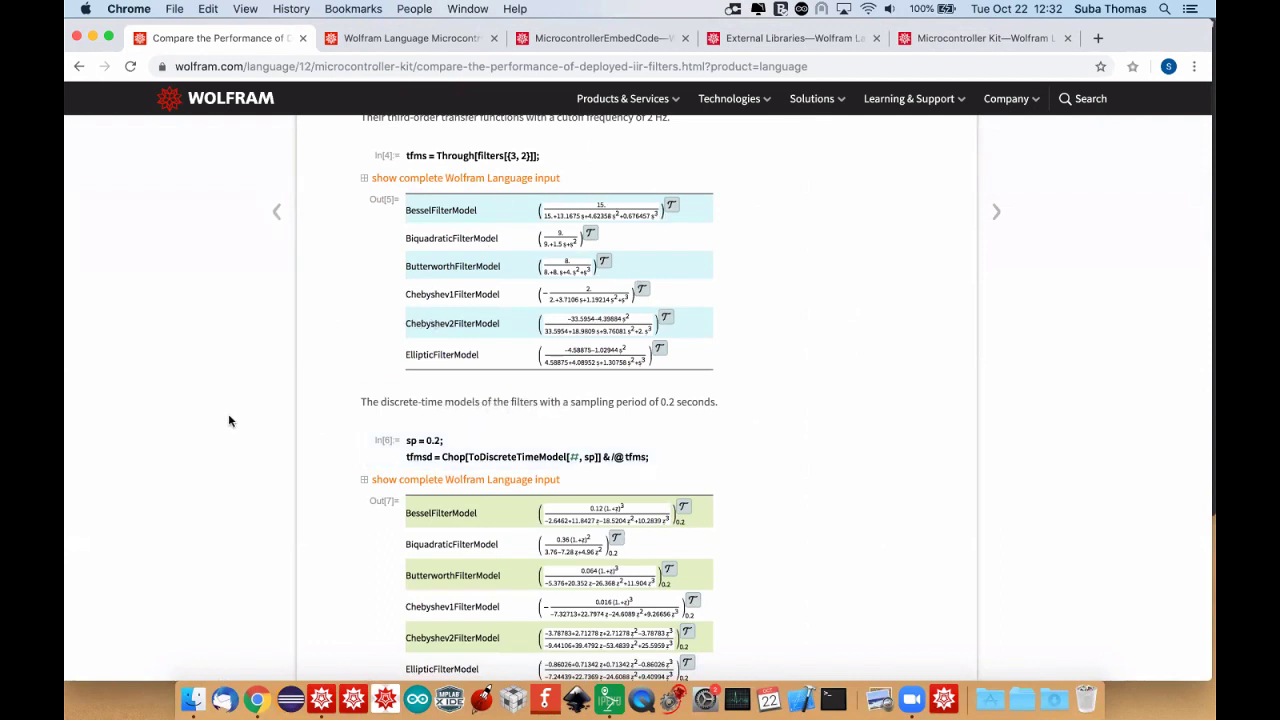
scroll(232, 421, down, 5)
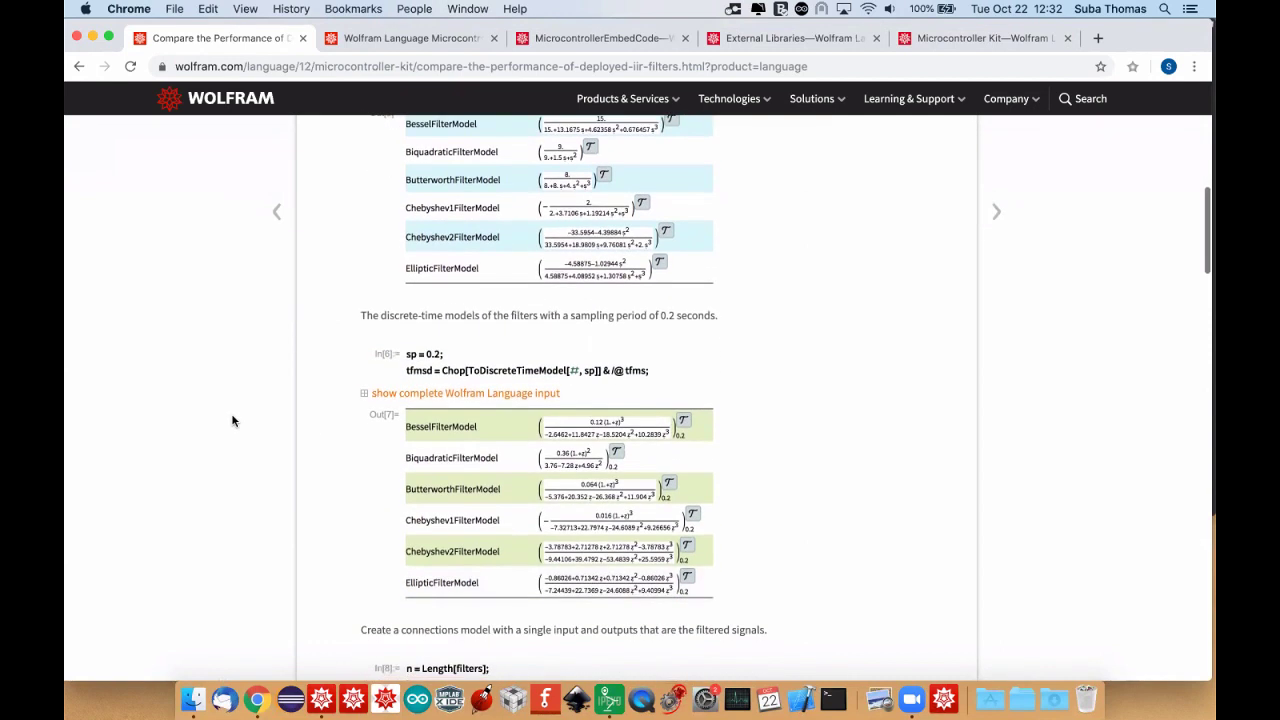
scroll(232, 421, down, 2)
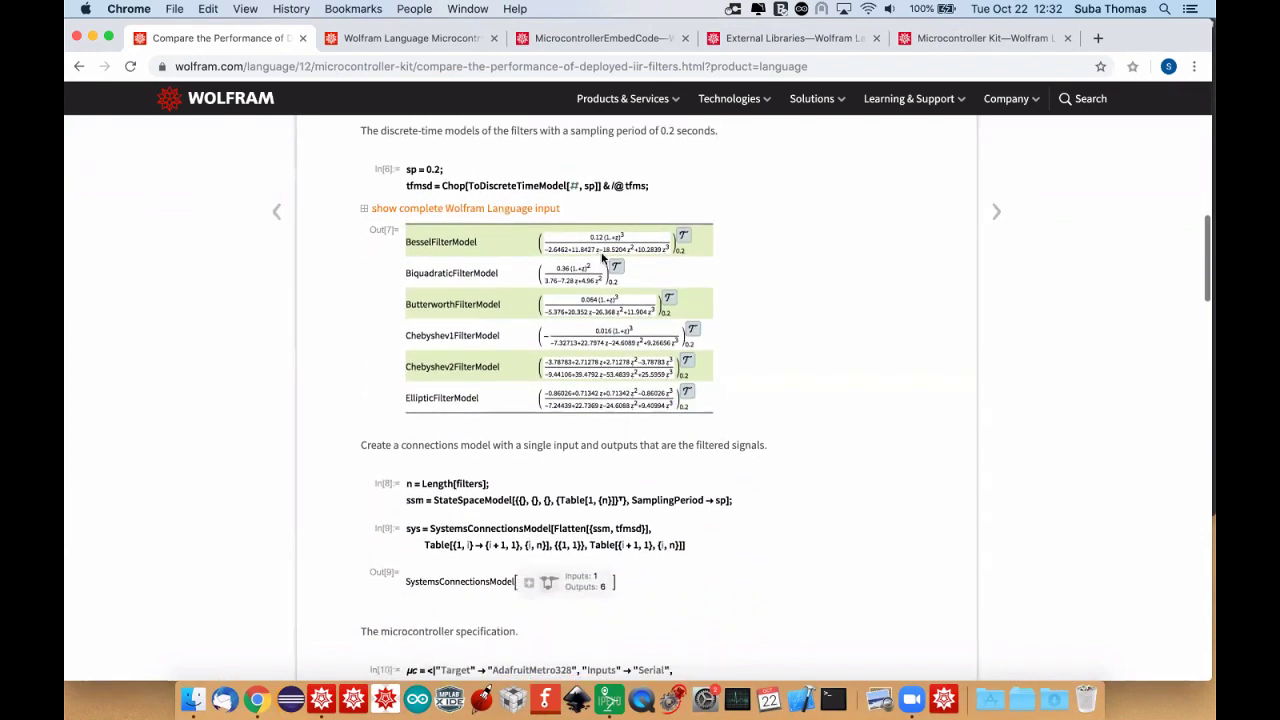
Read through the example's connections model, microcontroller specification, MicrocontrollerEmbedCode call and machine code size.
scroll(498, 332, down, 2)
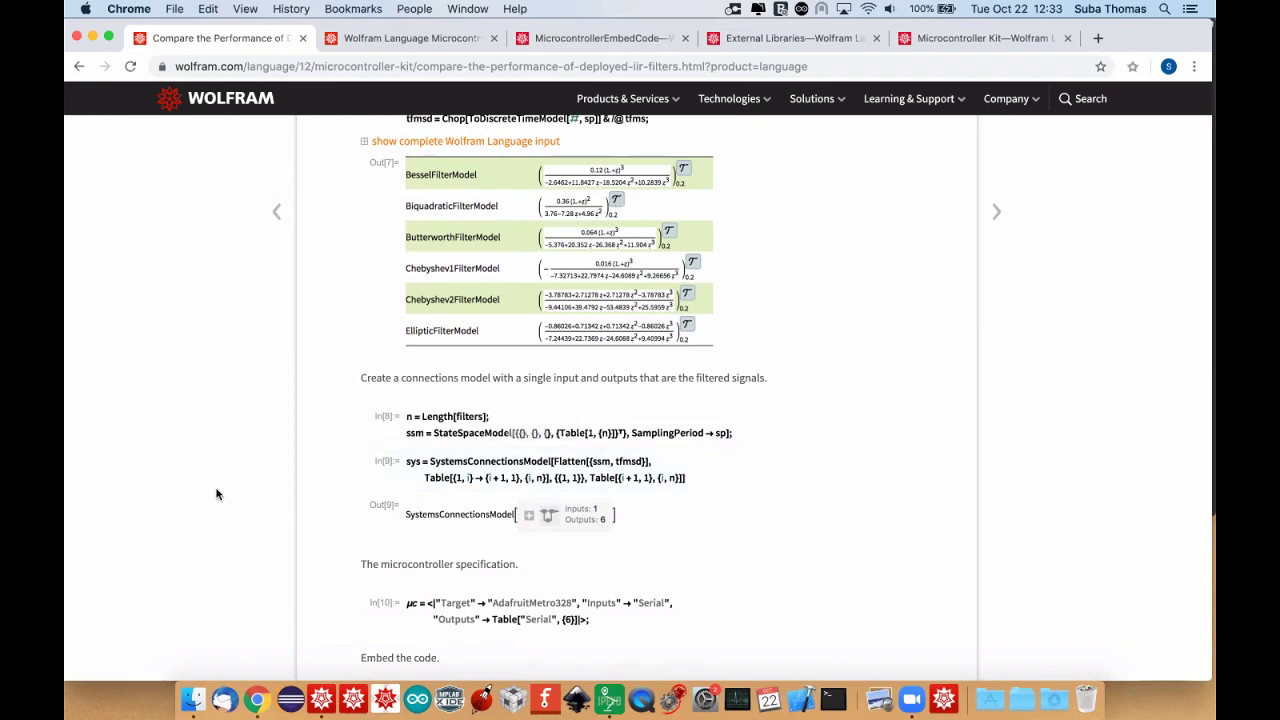
scroll(260, 492, down, 5)
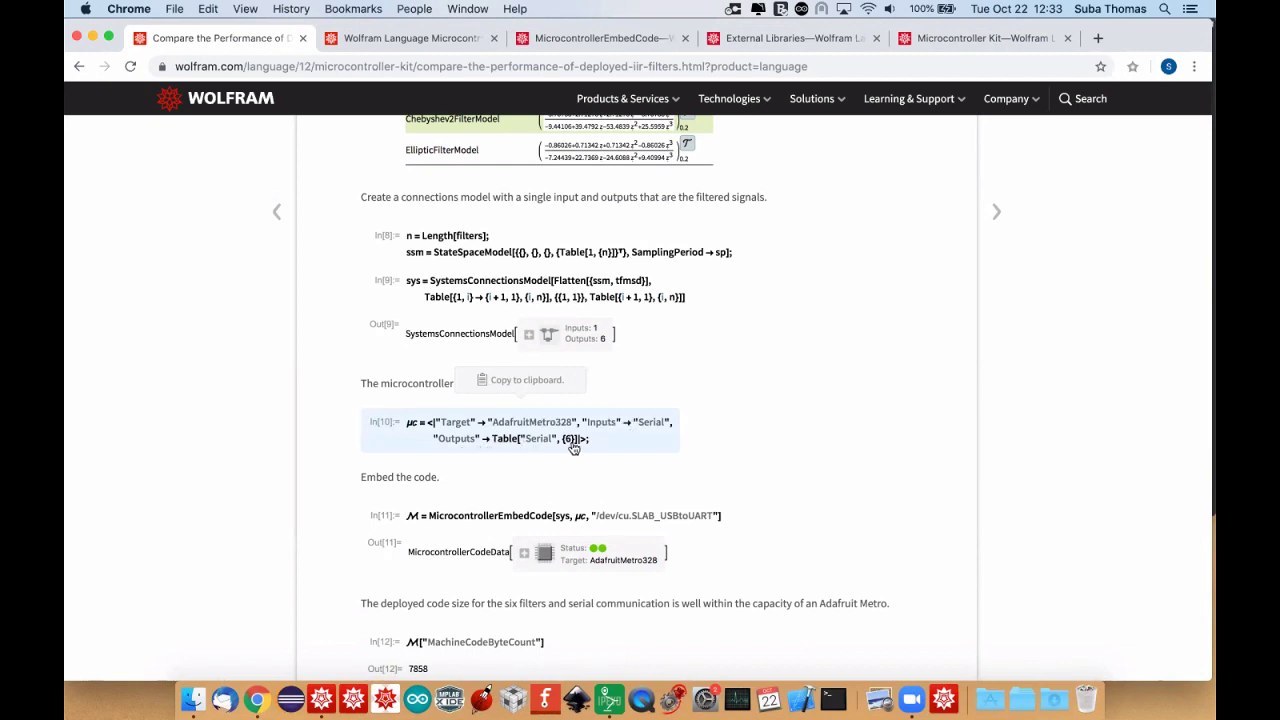
scroll(455, 430, down, 3)
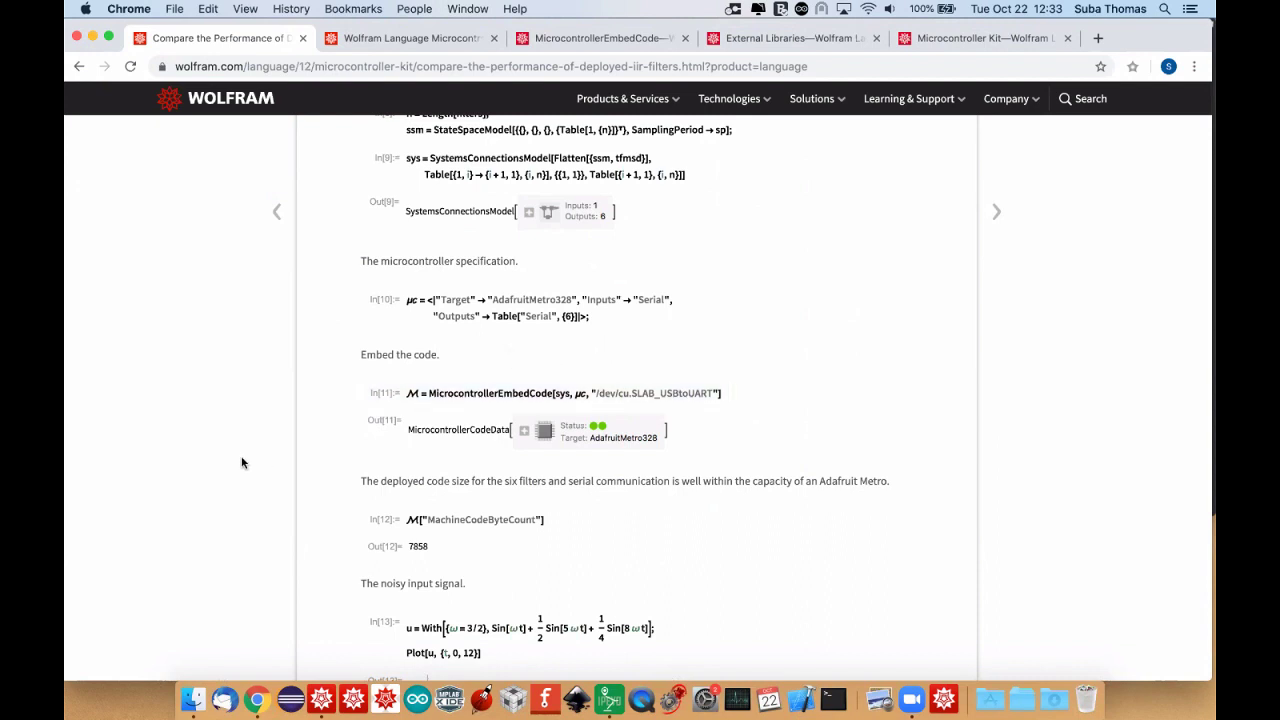
scroll(241, 463, down, 2)
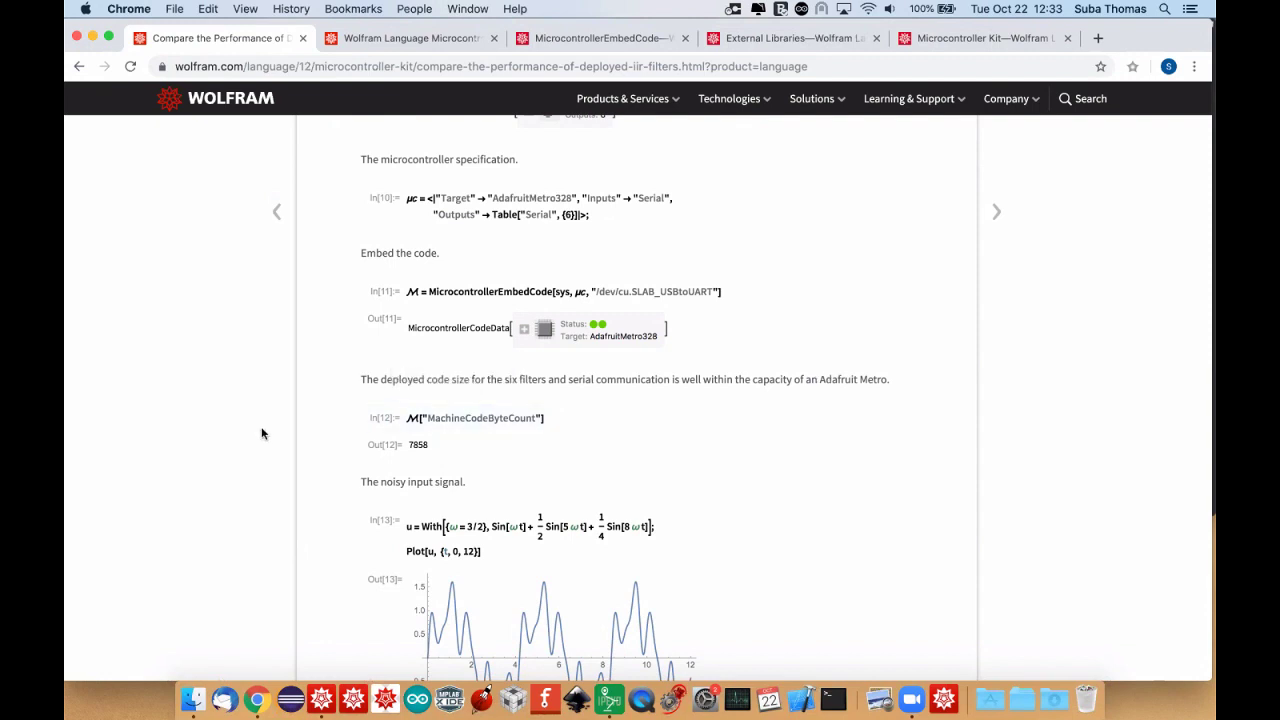
Examine the noisy input signal plot and the DeviceOpen serial connection code in the example.
scroll(262, 433, down, 5)
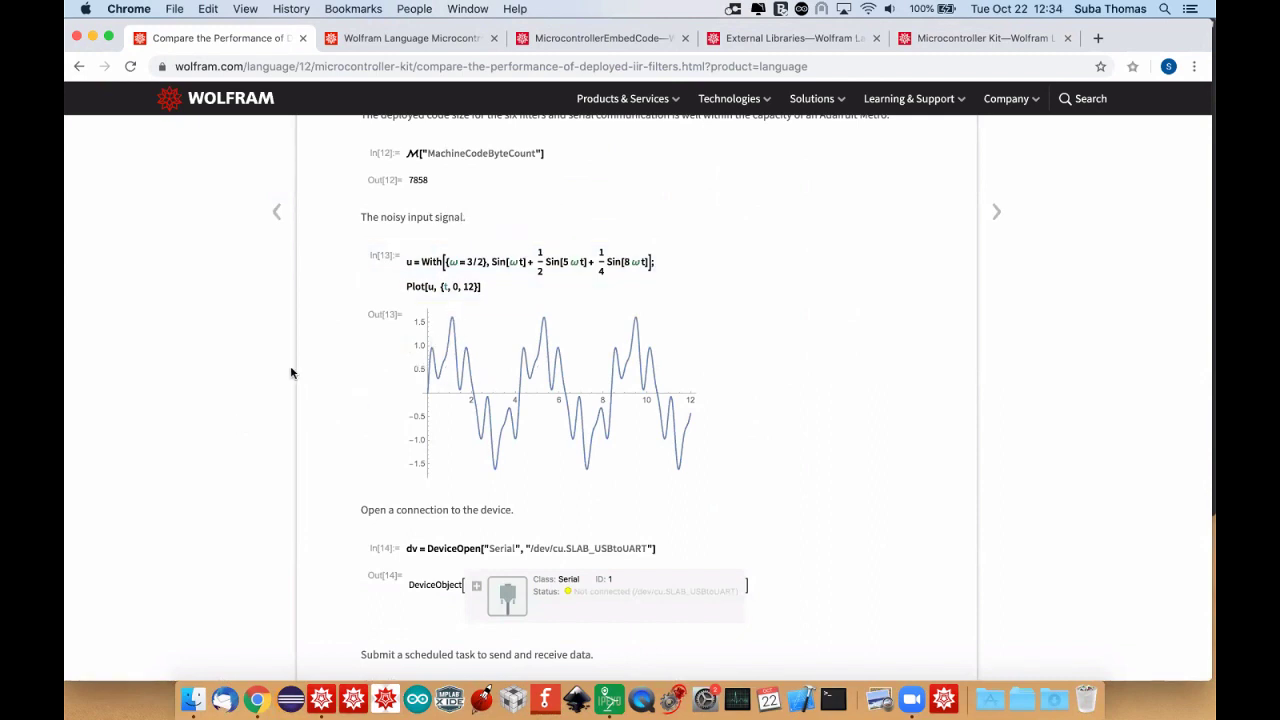
scroll(277, 394, up, 3)
scroll(400, 385, down, 5)
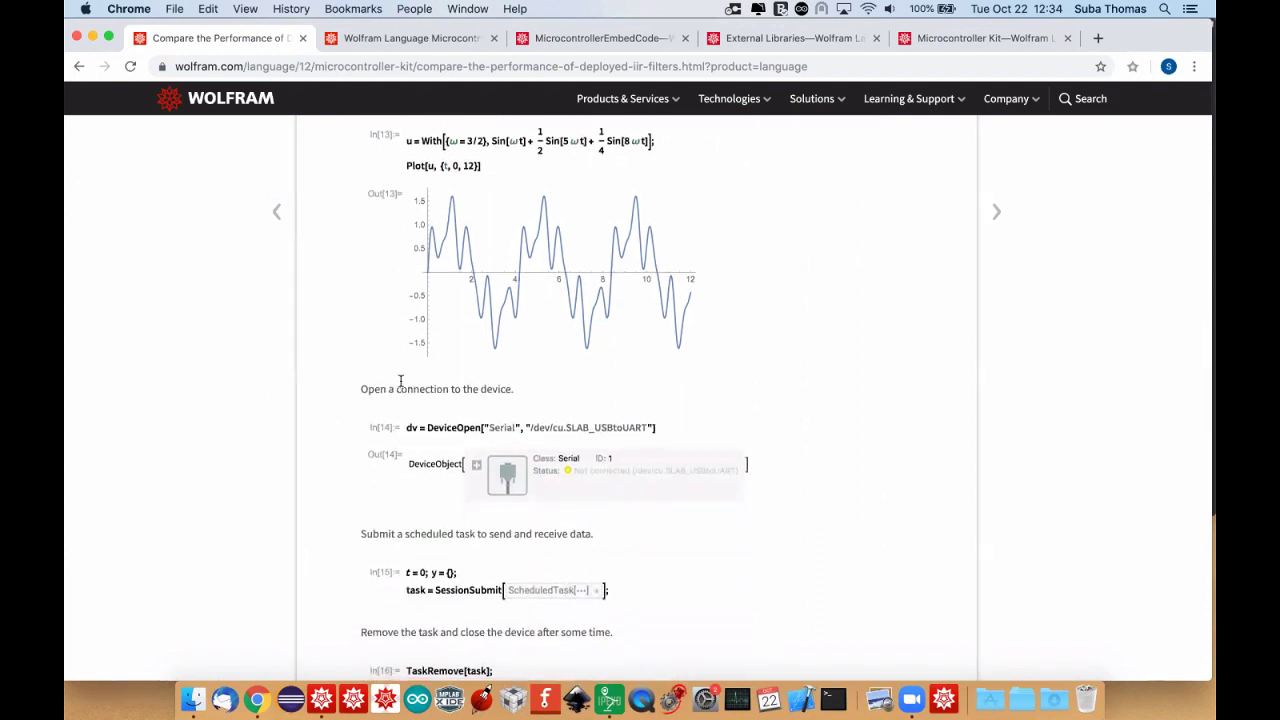
mouse_move(430, 430)
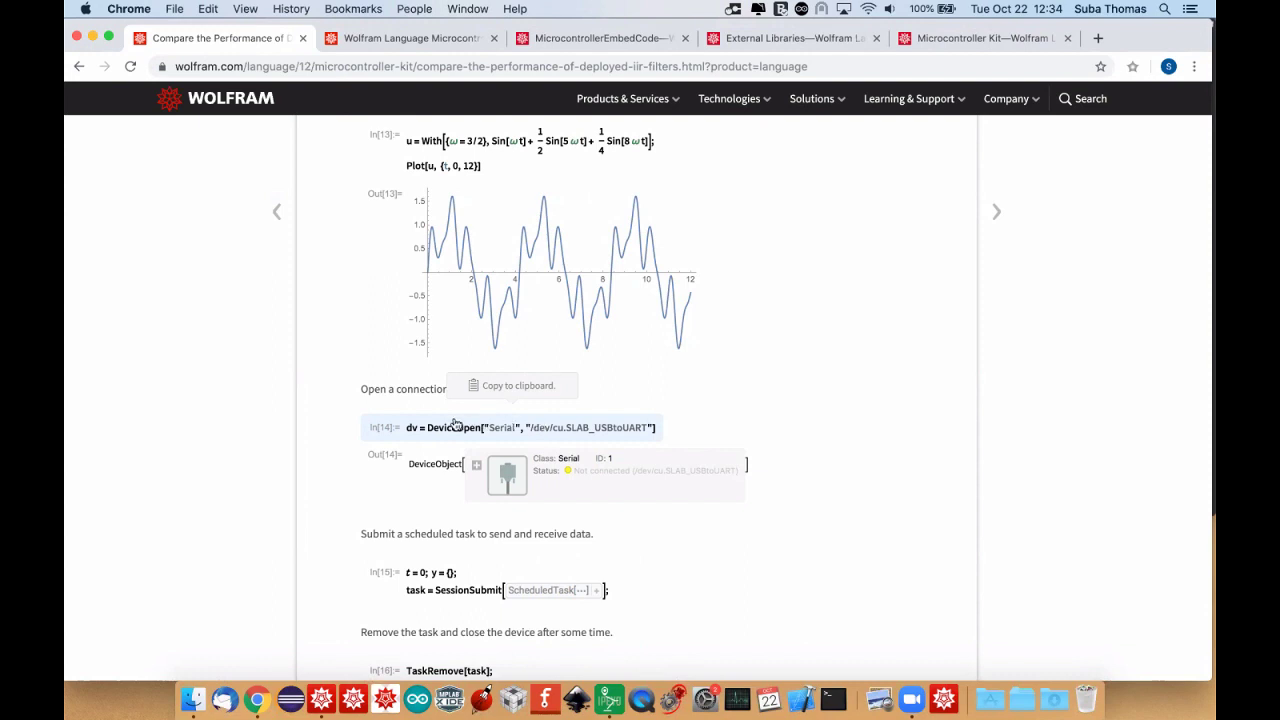
Copy the example's SessionSubmit scheduled task code and paste it at the end of the Untitled-2 notebook in Mathematica.
scroll(268, 449, down, 5)
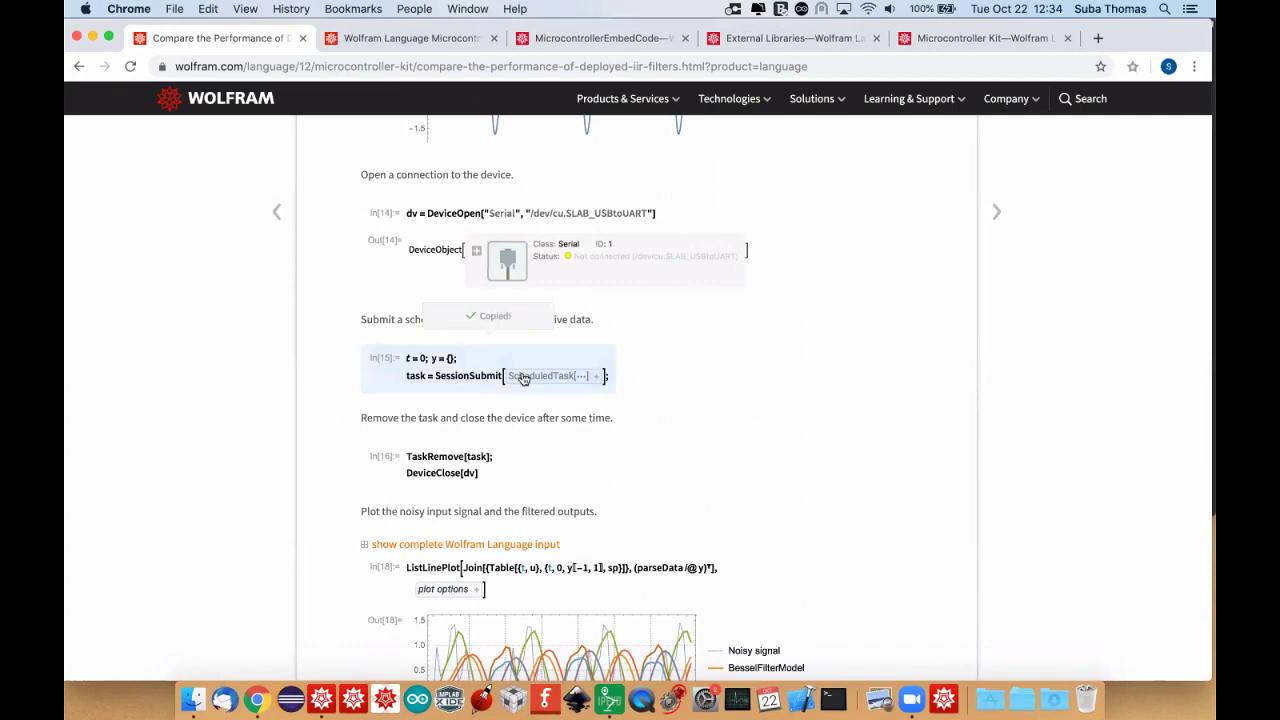
key(super+Tab)
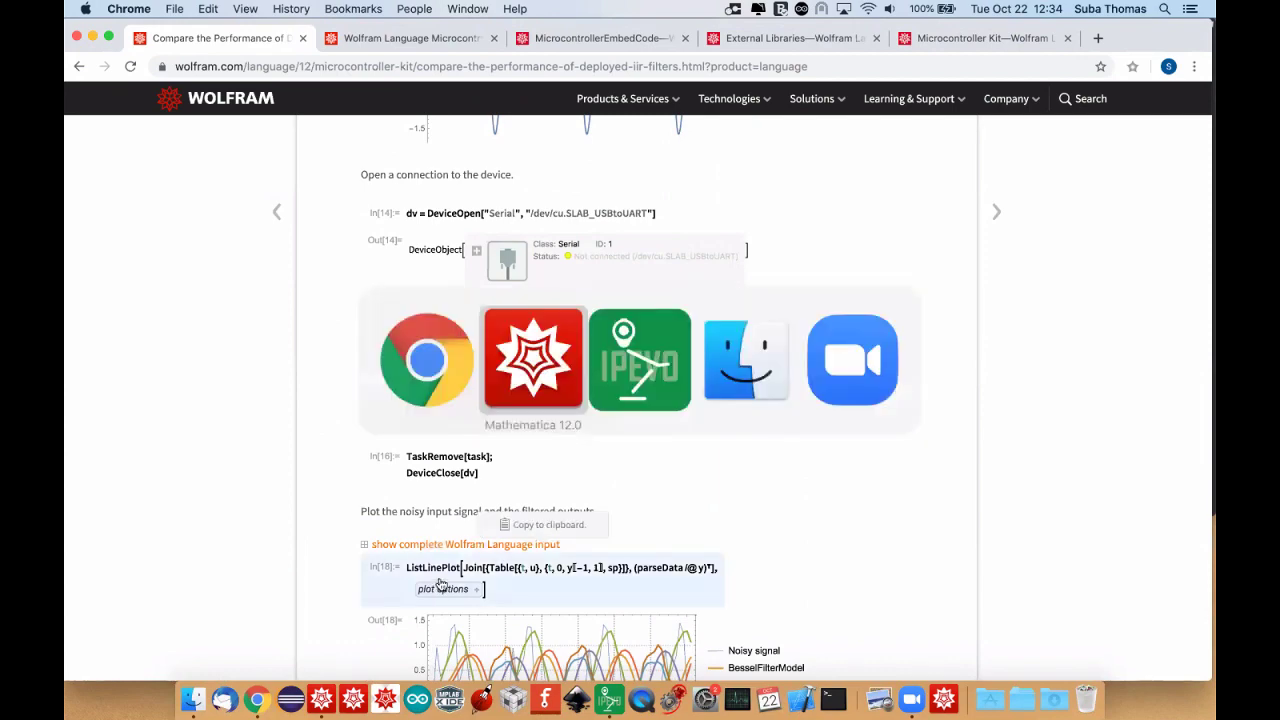
scroll(288, 535, down, 10)
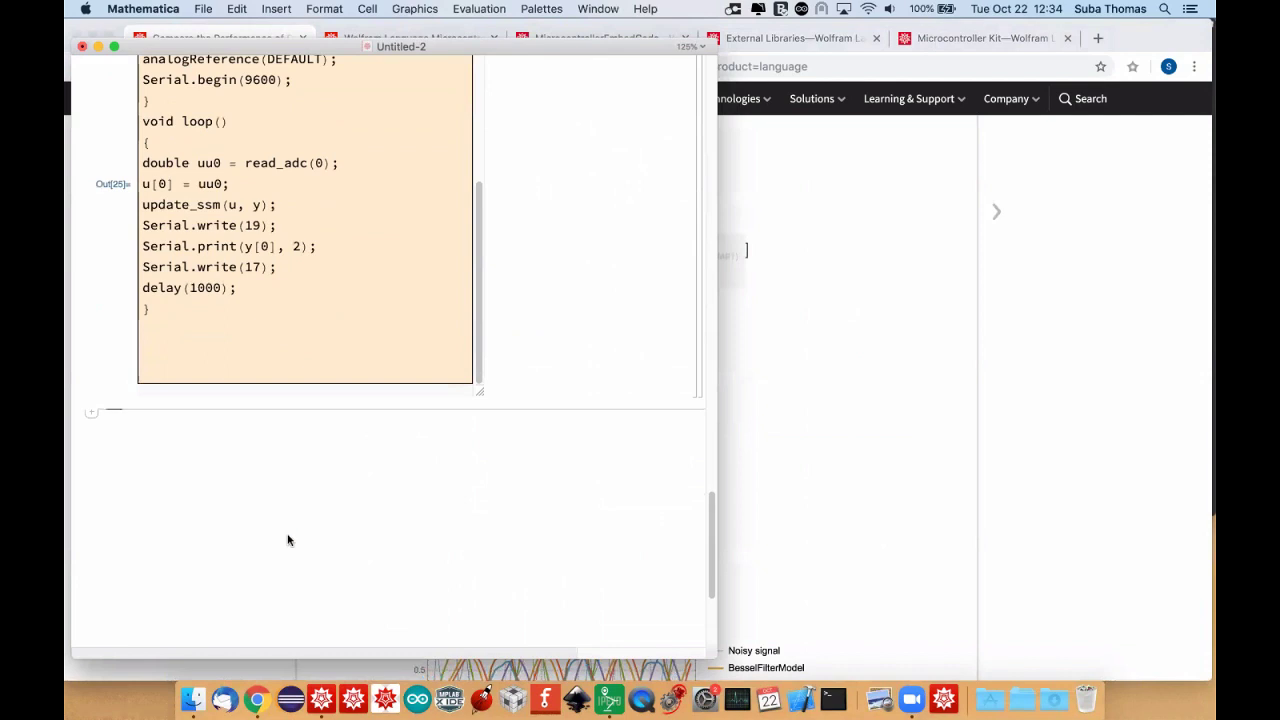
text(t = 0; y = {}; task = SessionSubmit[ ScheduledTask[If[DeviceExecute[dv, "SerialReadyQ"], AppendTo[y, {t, DeviceReadBuffer[dv, "ReadTerminator" → ℳ["Serial"]["EndByte"]]}]; DeviceExecute[dv, "ReadFlush"]; AddTo[t, sp]; DeviceWrite[dv, ℳ["Serial"]["StartByte"]]; DeviceWrite[dv, ToString[ReplaceAll[u, t → t]]]; DeviceWrite[dv, ℳ["Serial"]["EndByte"]]; Null], sp]];)
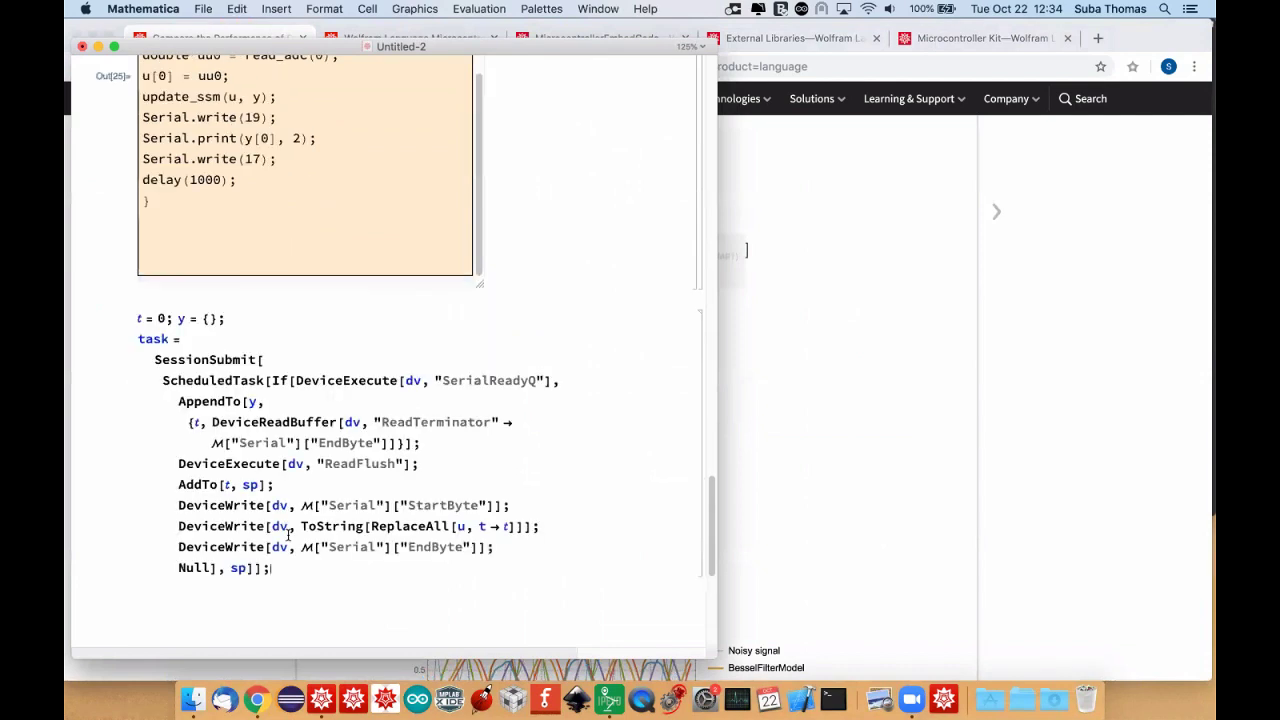
Cut the If expression out of ScheduledTask and paste it into a separate cell below.
double_click(281, 380)
click(281, 380)
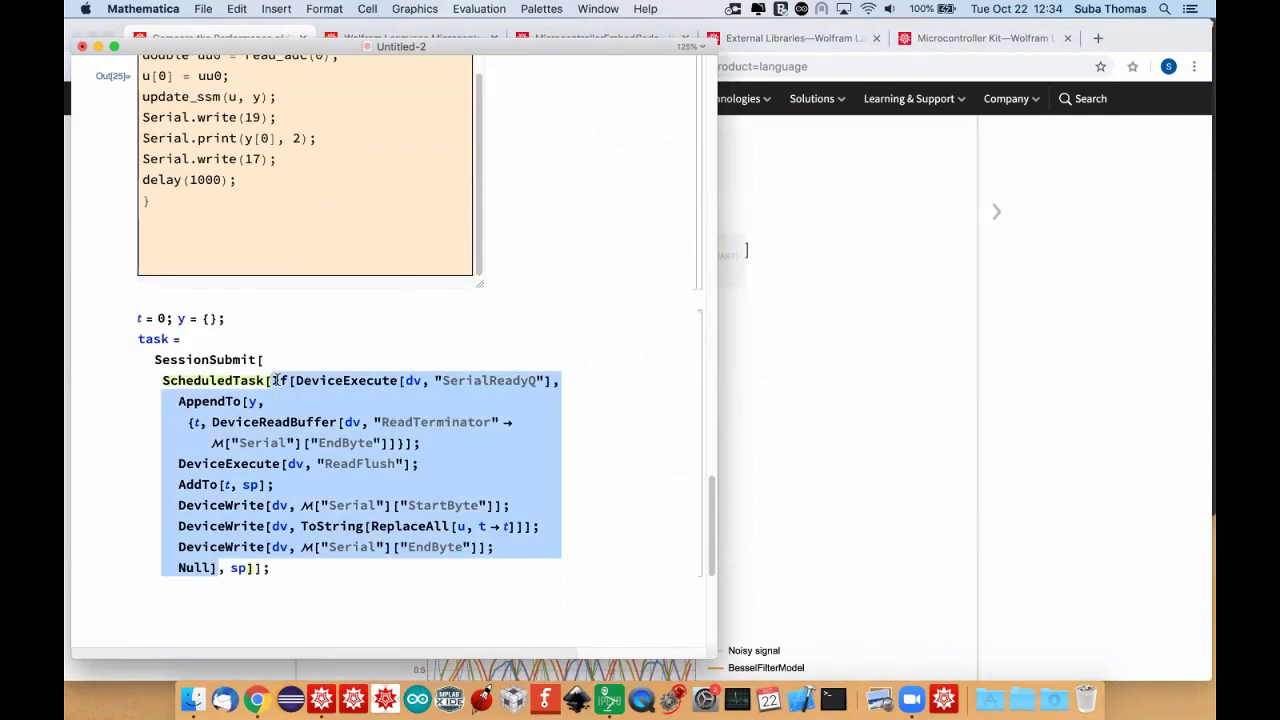
key(super+x)
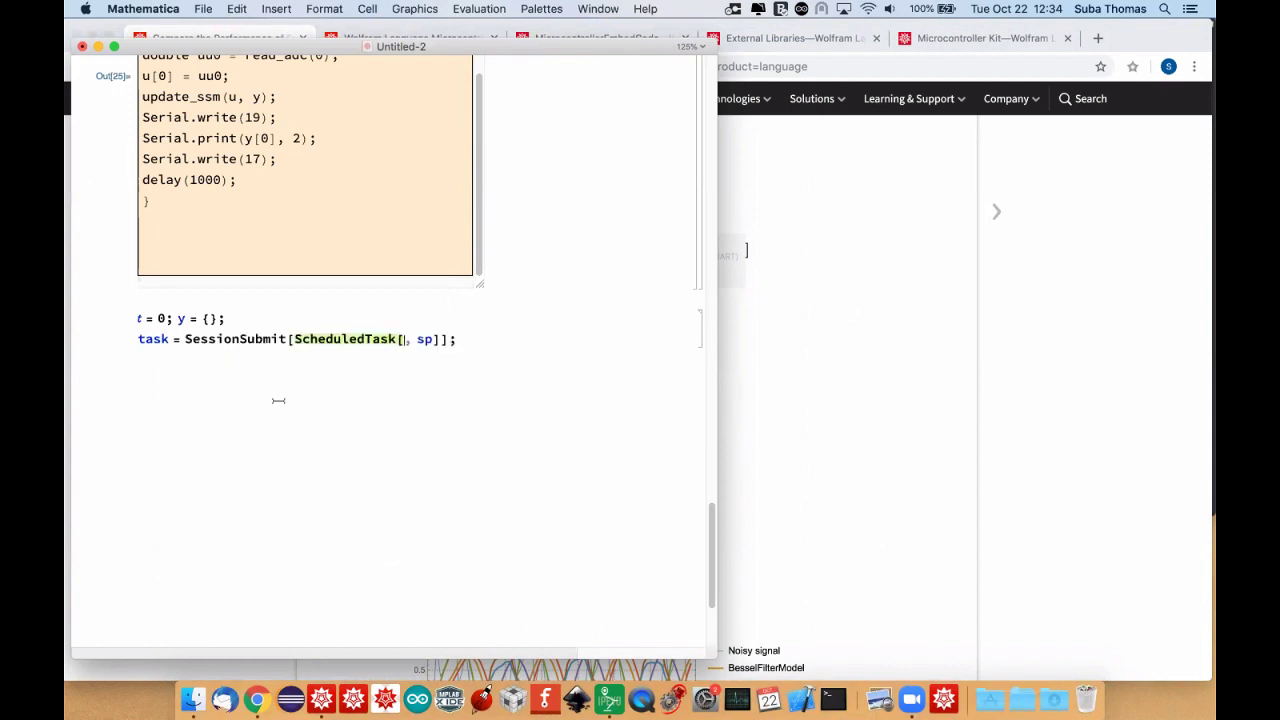
click(277, 400)
key(super+v)
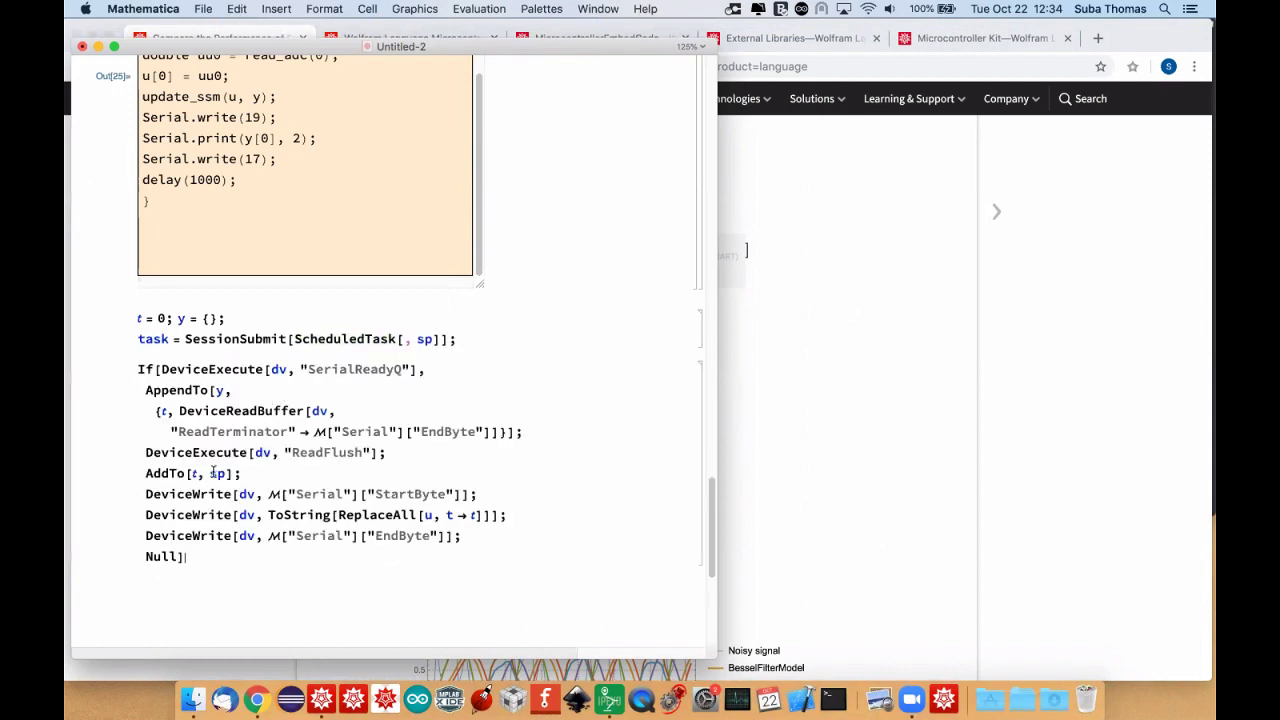
Delete the trailing semicolon and Null from the end of the If expression.
double_click(162, 556)
key(BackSpace)
key(BackSpace)
key(BackSpace)
Select the DeviceExecute "SerialReadyQ" condition and the DeviceReadBuffer call in turn to examine how serial data is read.
triple_click(219, 369)
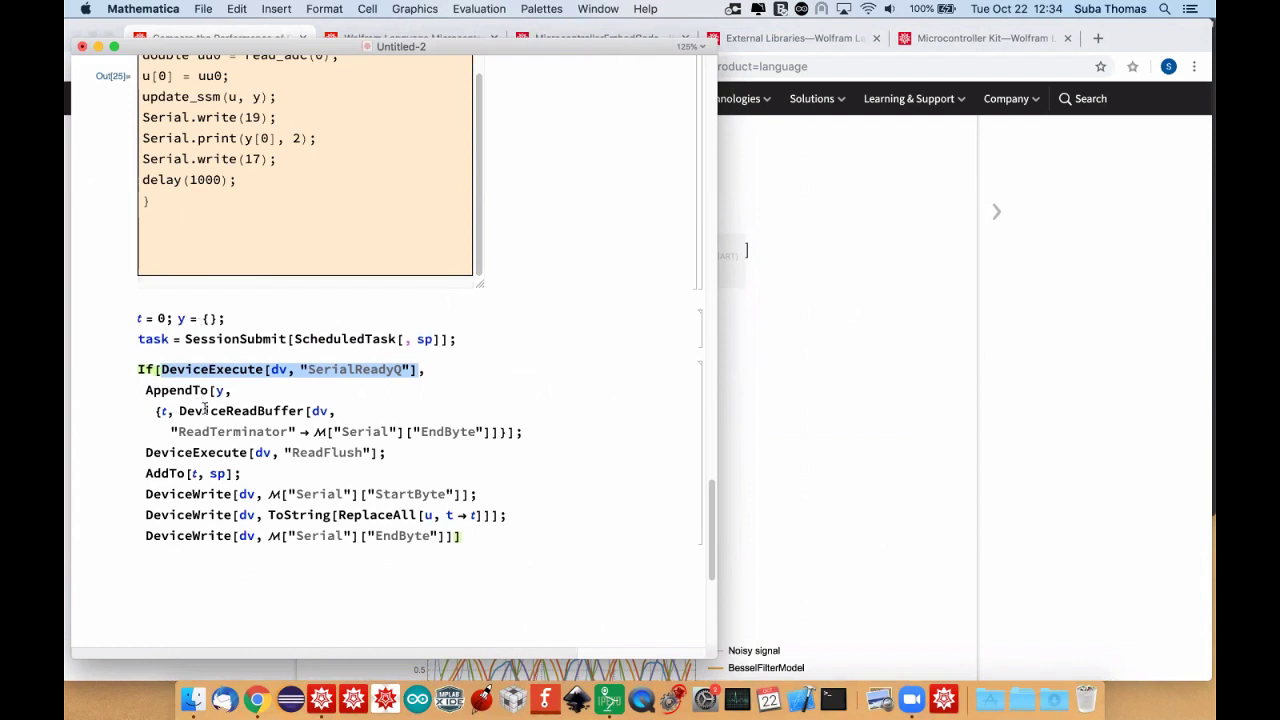
click(245, 410)
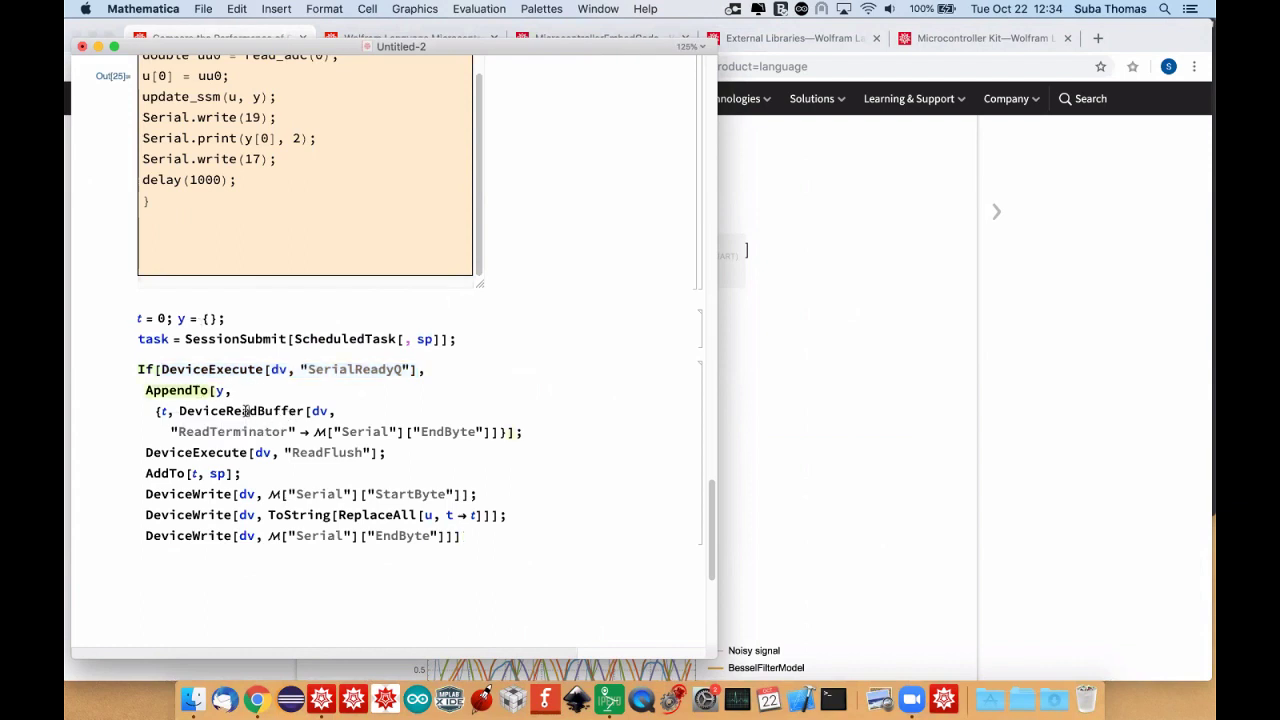
double_click(245, 410)
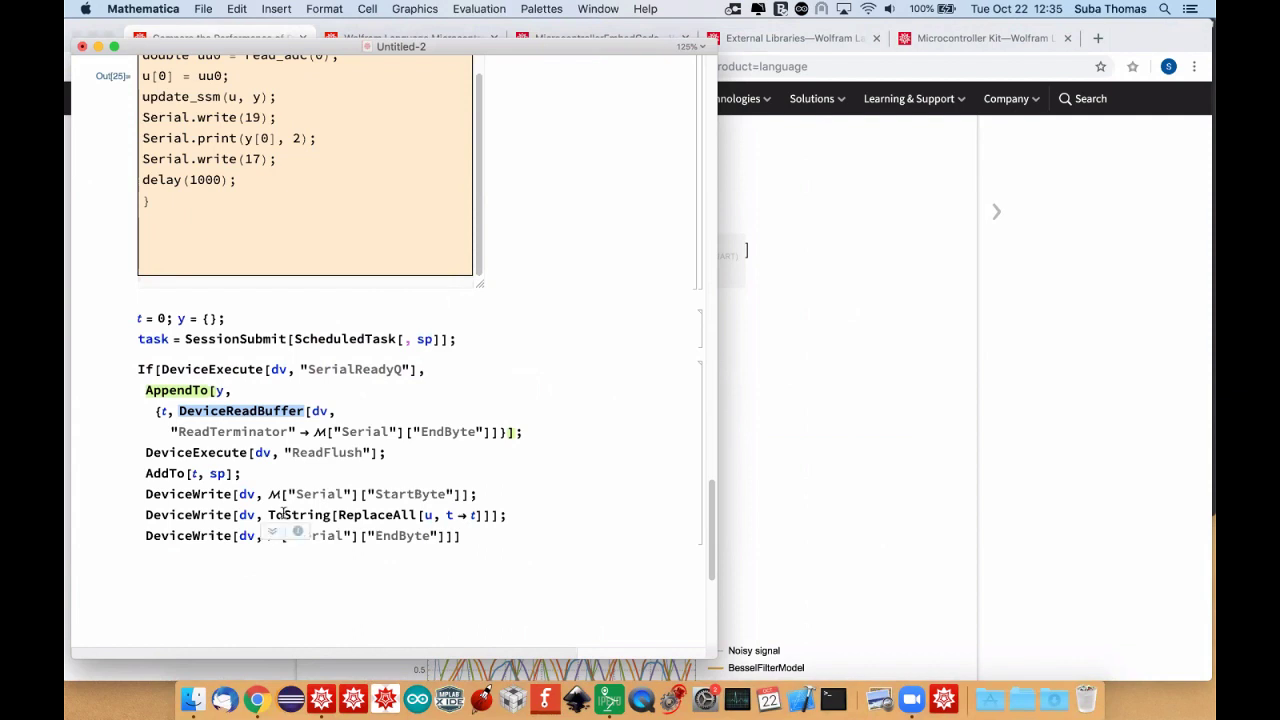
Compare the notebook's serial read and write code with the web example's input signal, device connection and task removal sections in Chrome.
click(830, 403)
scroll(840, 405, up, 5)
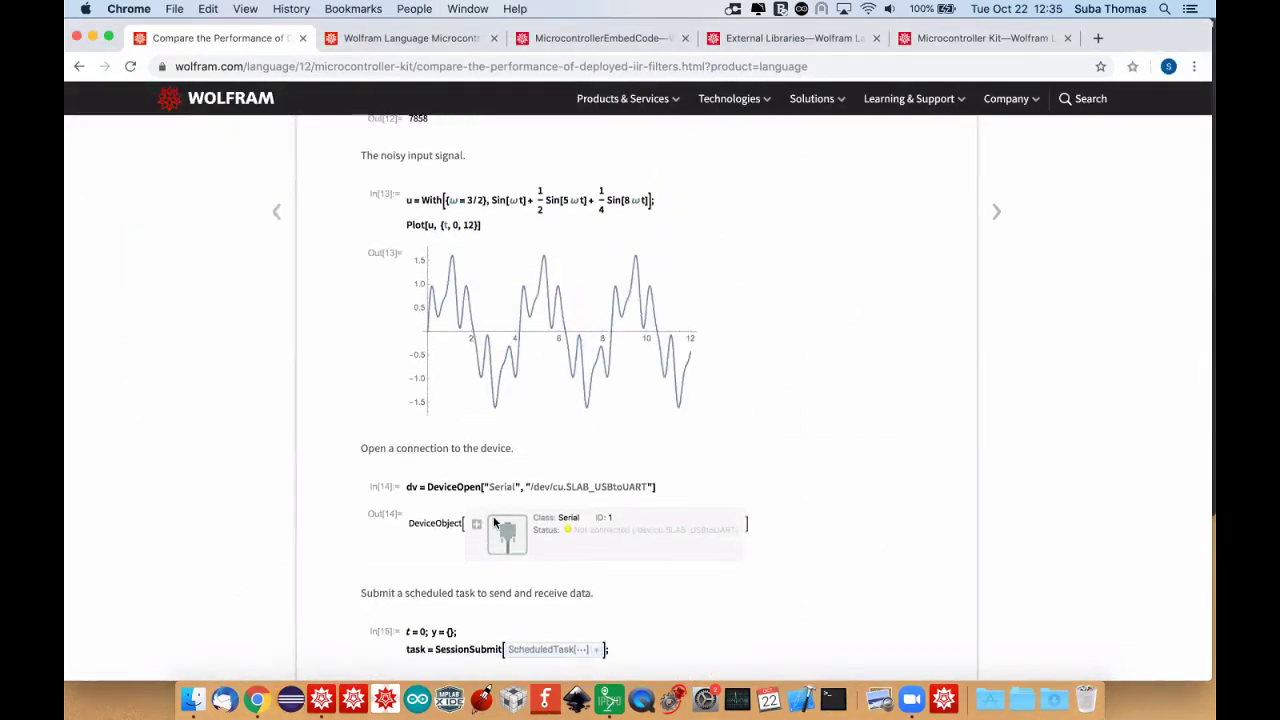
key(super+Tab)
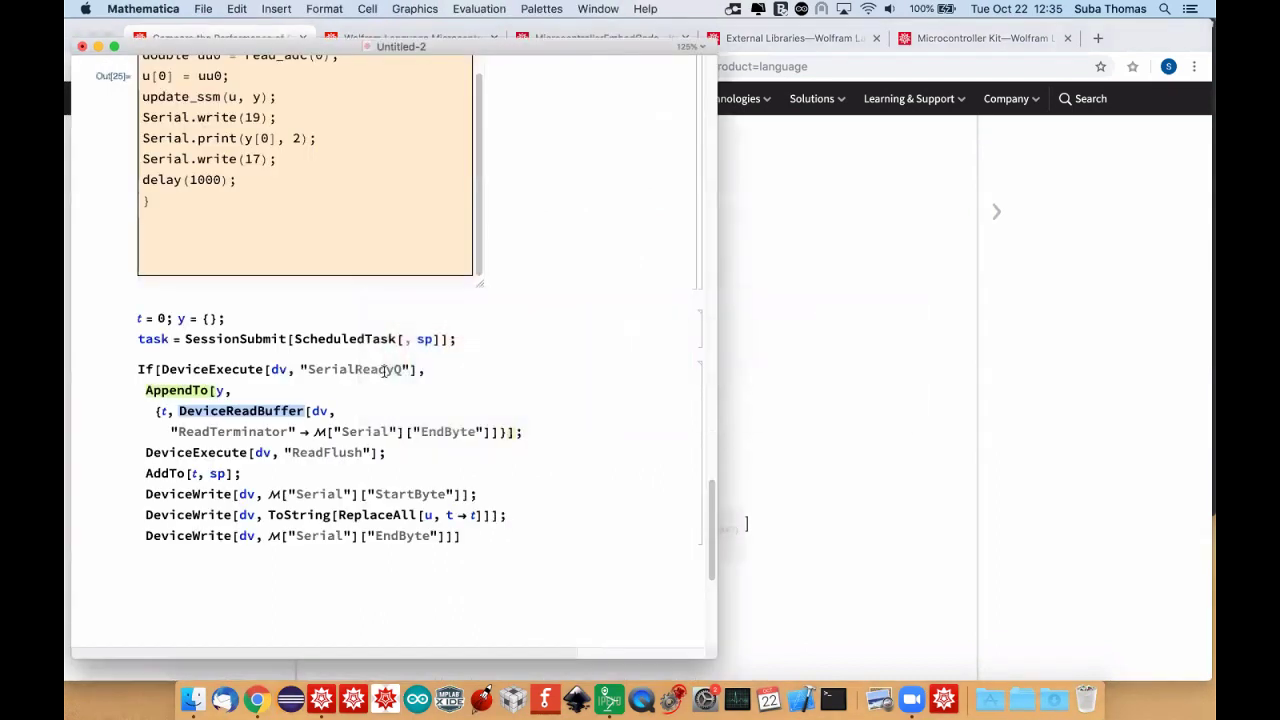
scroll(383, 371, down, 2)
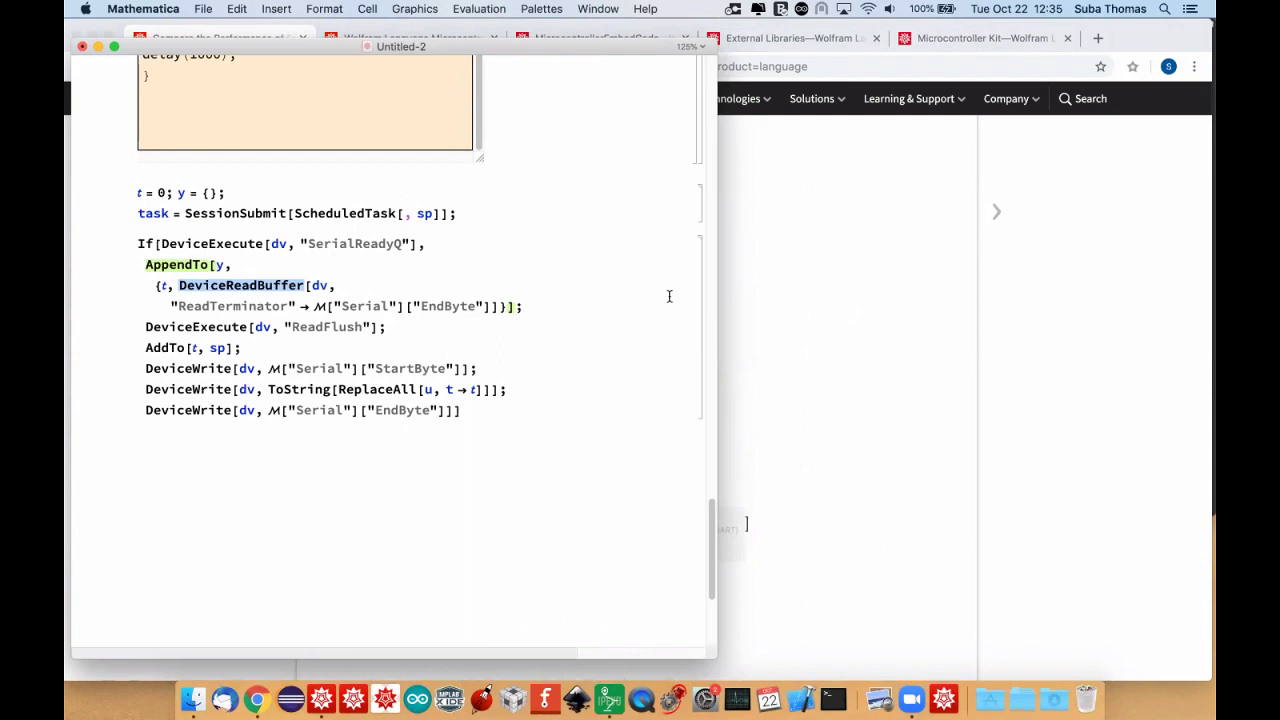
click(849, 374)
scroll(660, 405, down, 4)
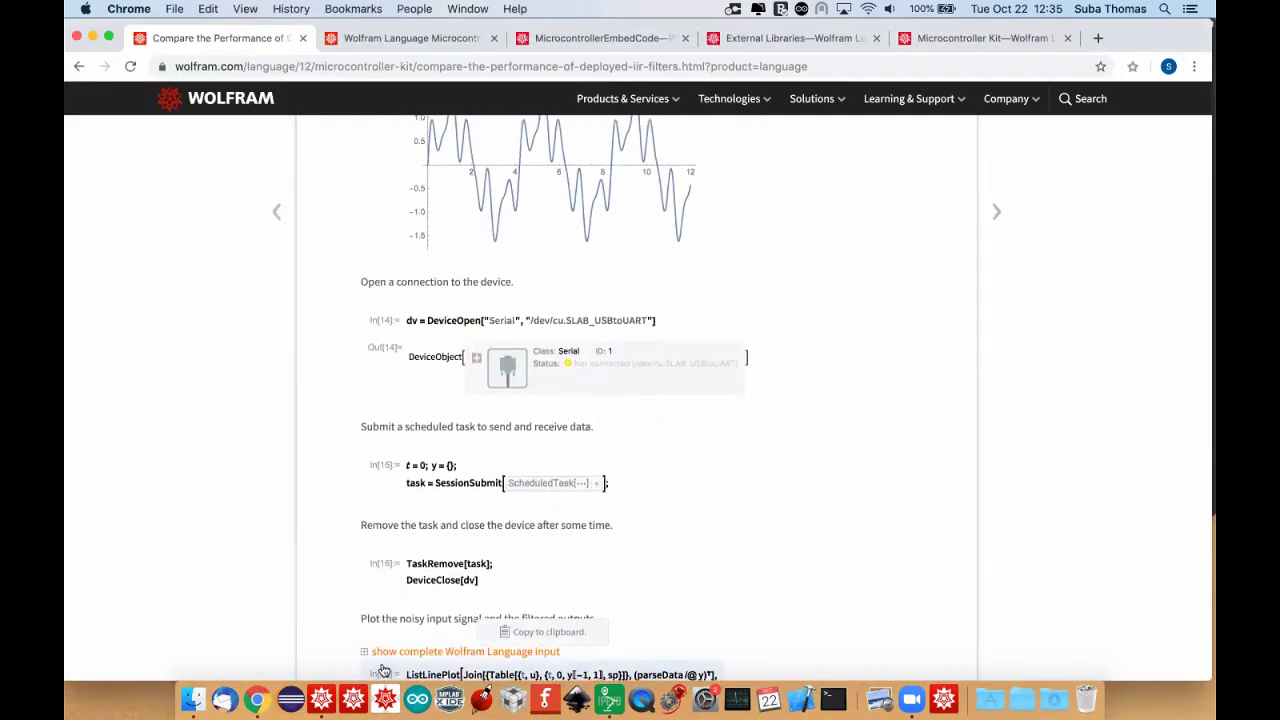
key(super+Tab)
scroll(443, 220, up, 1)
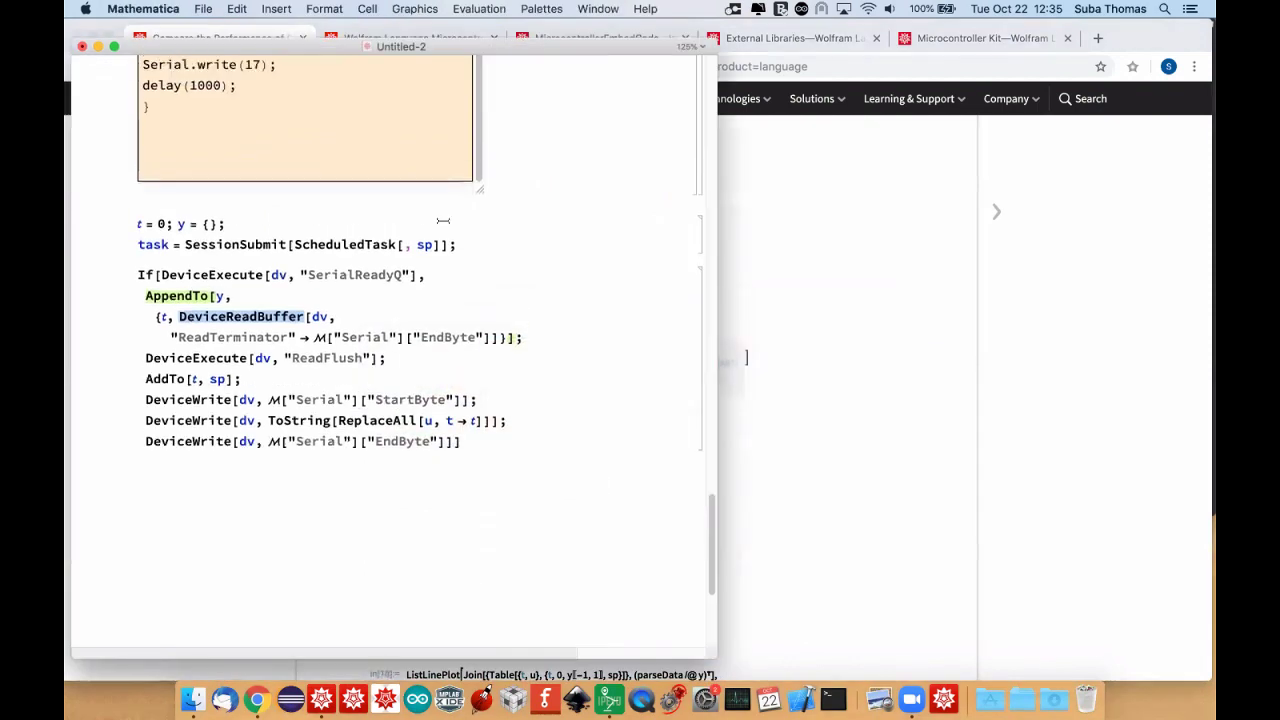
click(840, 358)
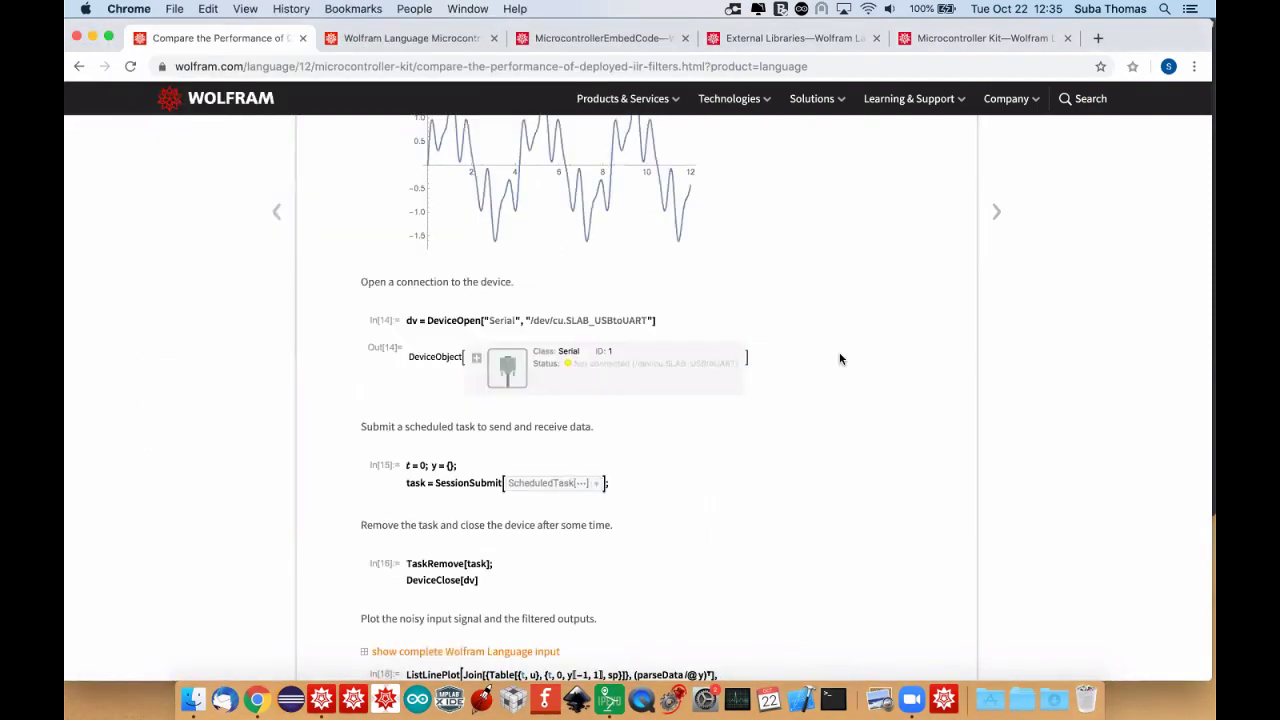
Review the plot of filtered outputs and open the related example "HIL Simulation of a Quarter-Car Suspension Model".
scroll(840, 358, down, 5)
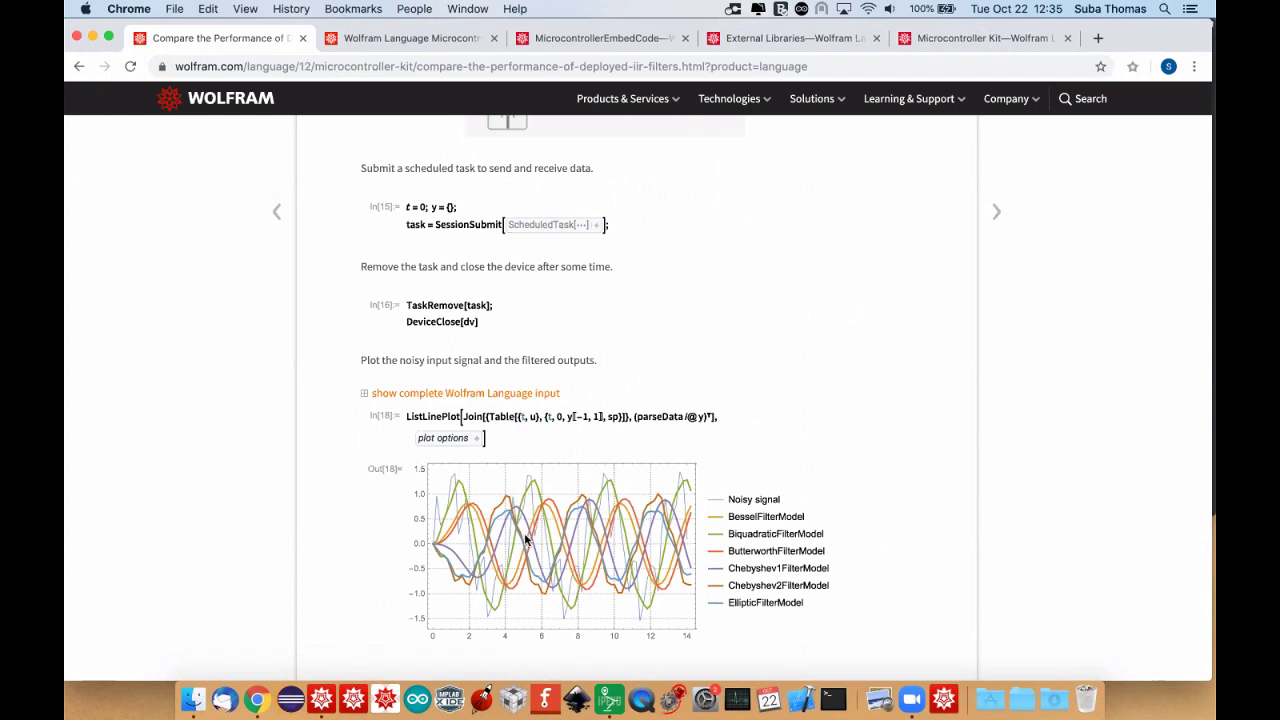
scroll(525, 540, down, 10)
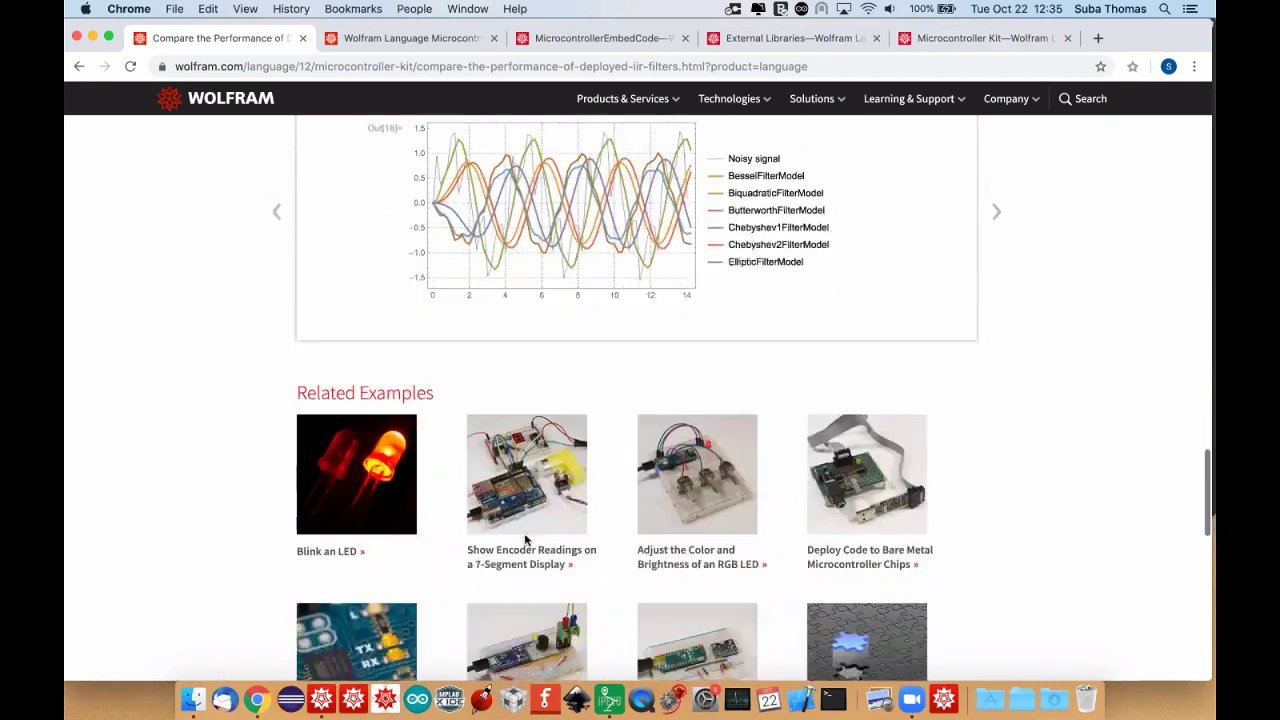
scroll(527, 541, down, 8)
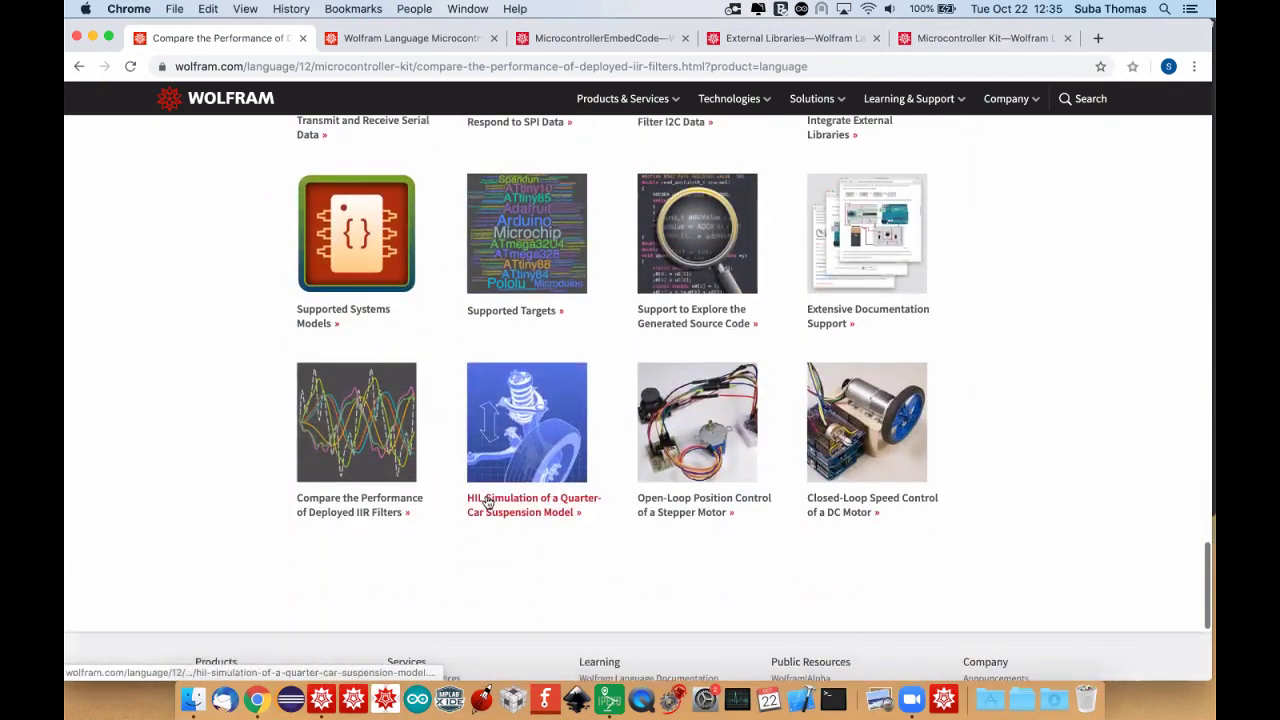
click(511, 505)
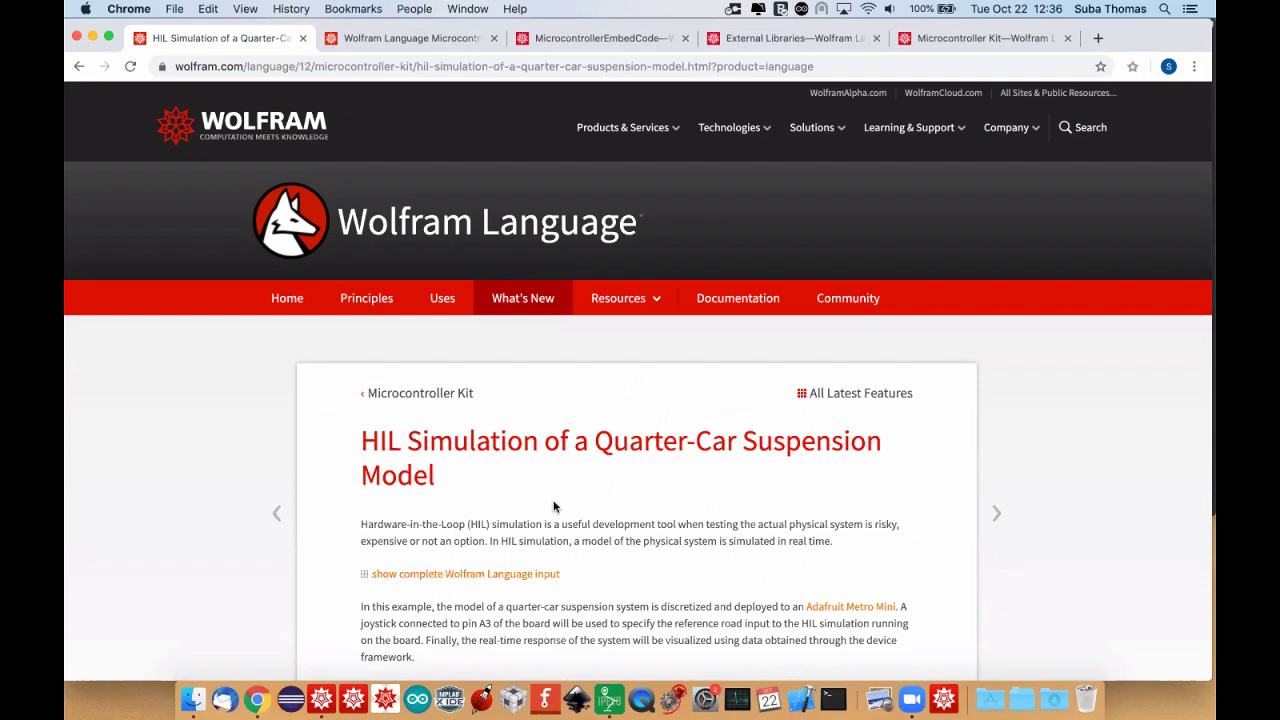
Examine the joystick wiring diagram and the free-body diagram of the quarter-car suspension, comparing the road input with the board connections.
scroll(555, 507, down, 5)
scroll(555, 507, down, 1)
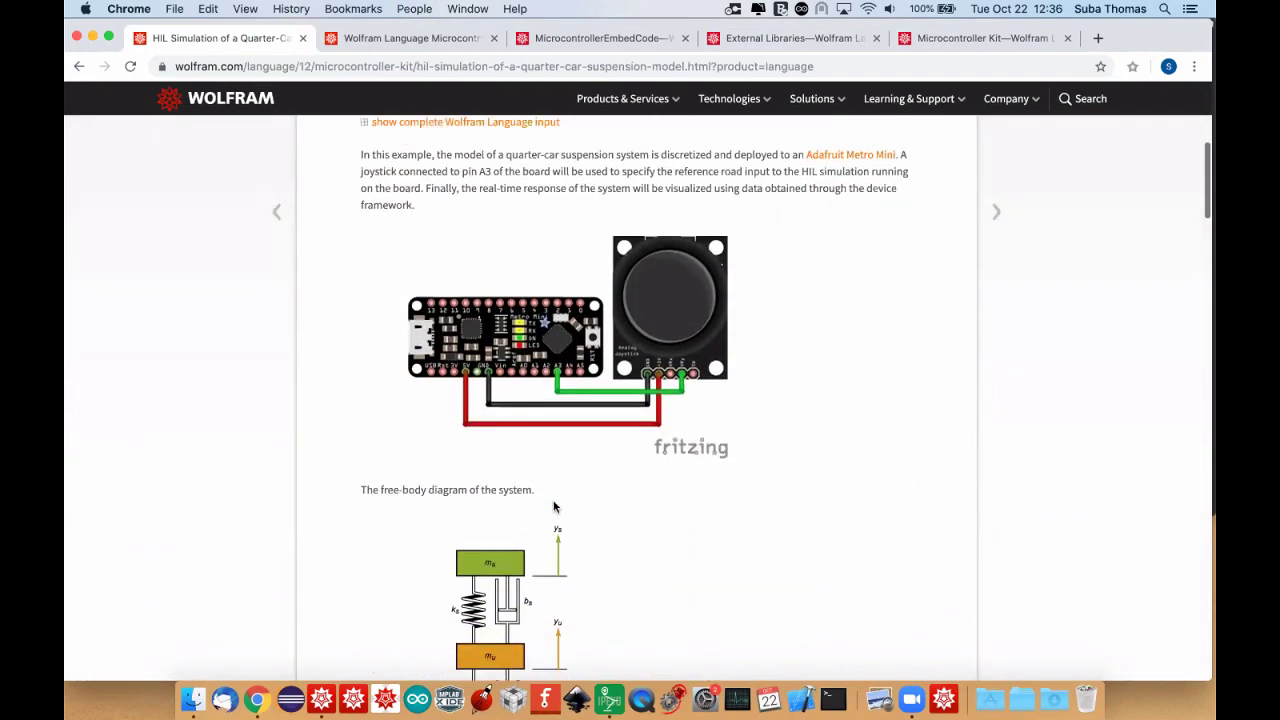
scroll(554, 506, up, 3)
scroll(551, 500, down, 4)
scroll(554, 466, down, 1)
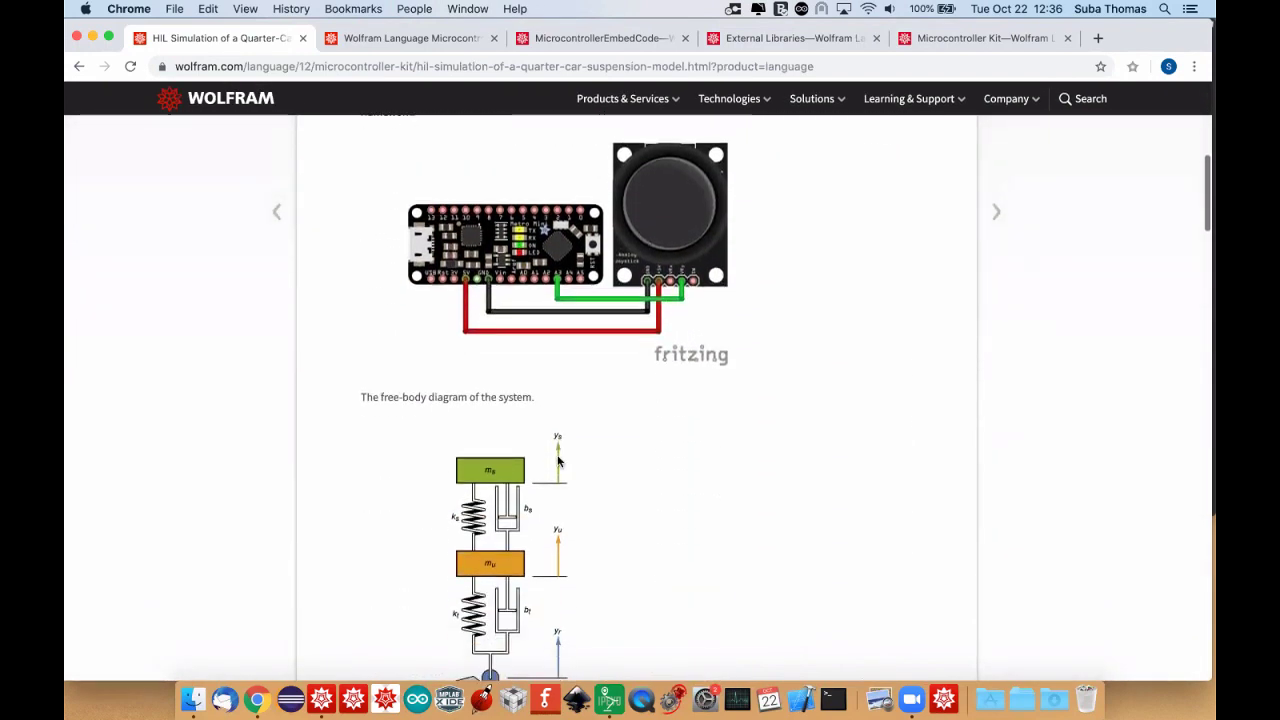
scroll(557, 451, up, 3)
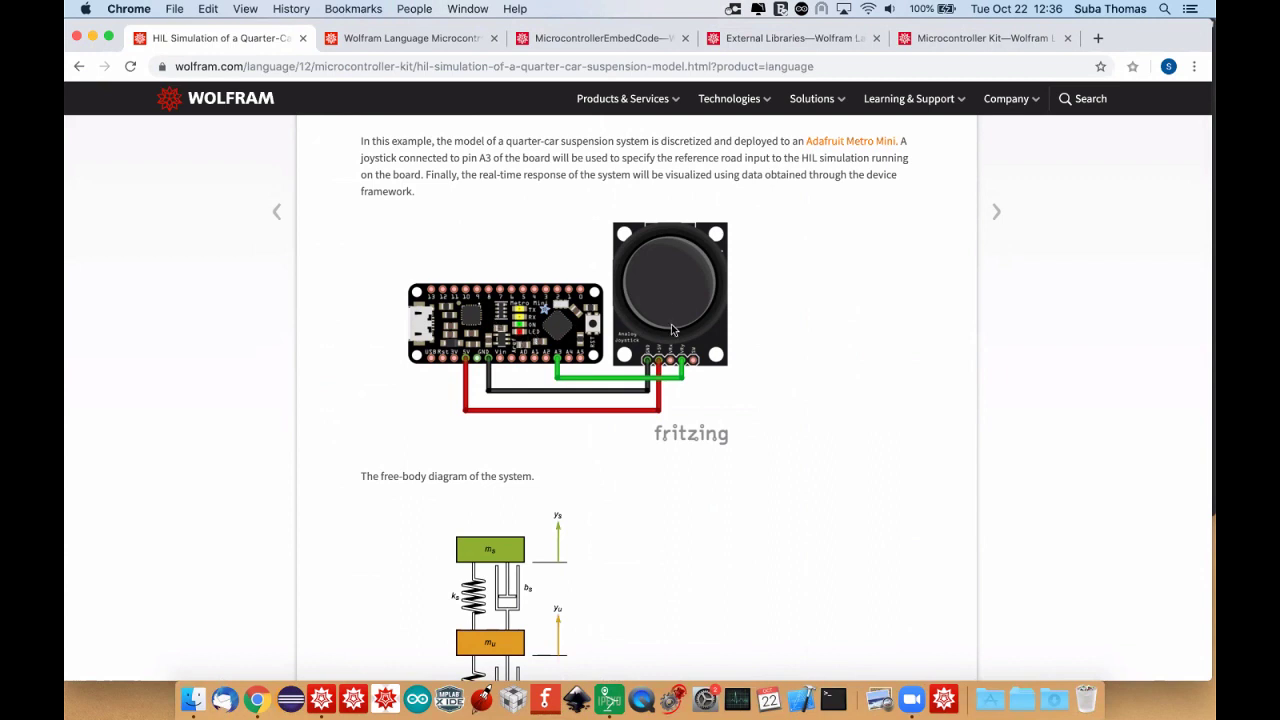
scroll(569, 378, down, 5)
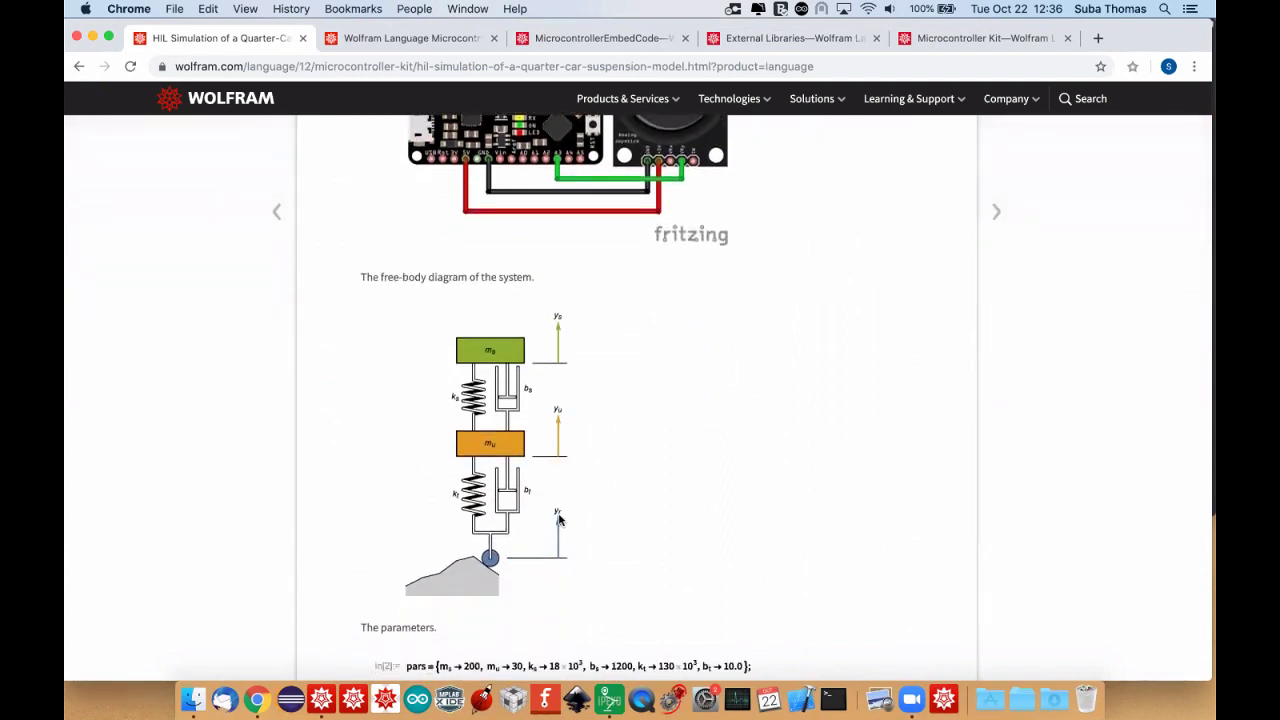
scroll(560, 520, up, 1)
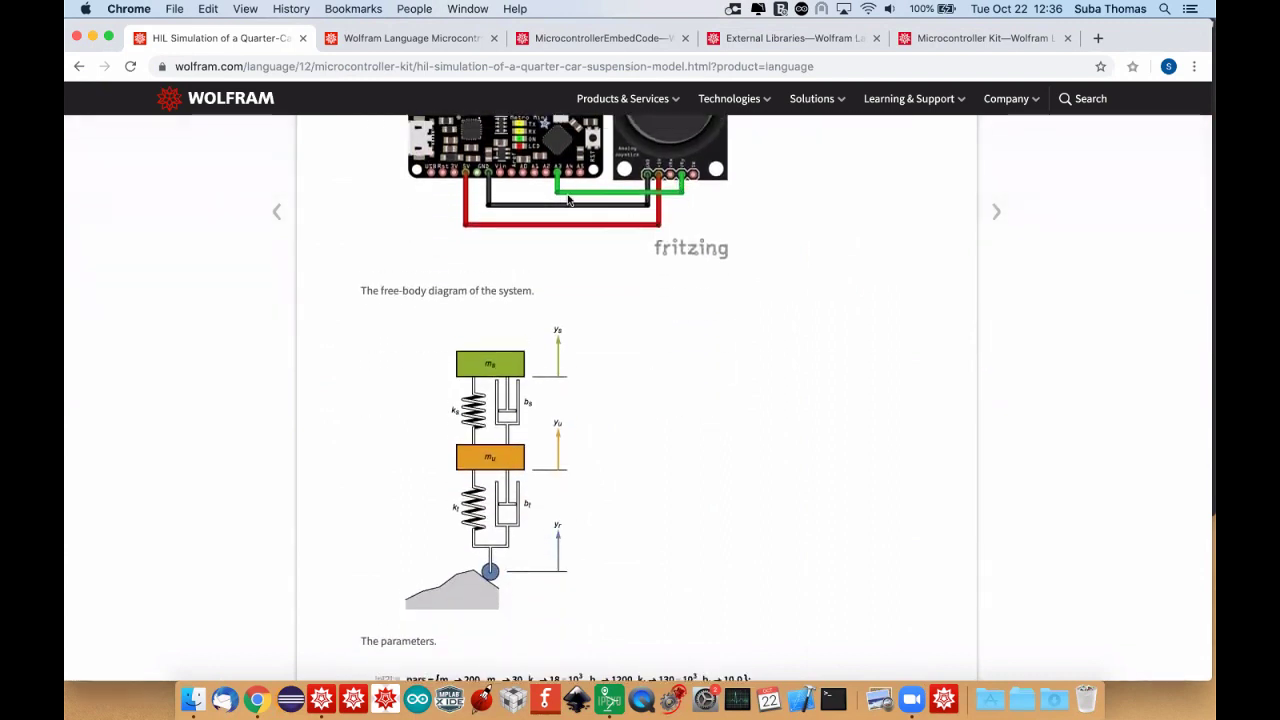
scroll(563, 268, down, 4)
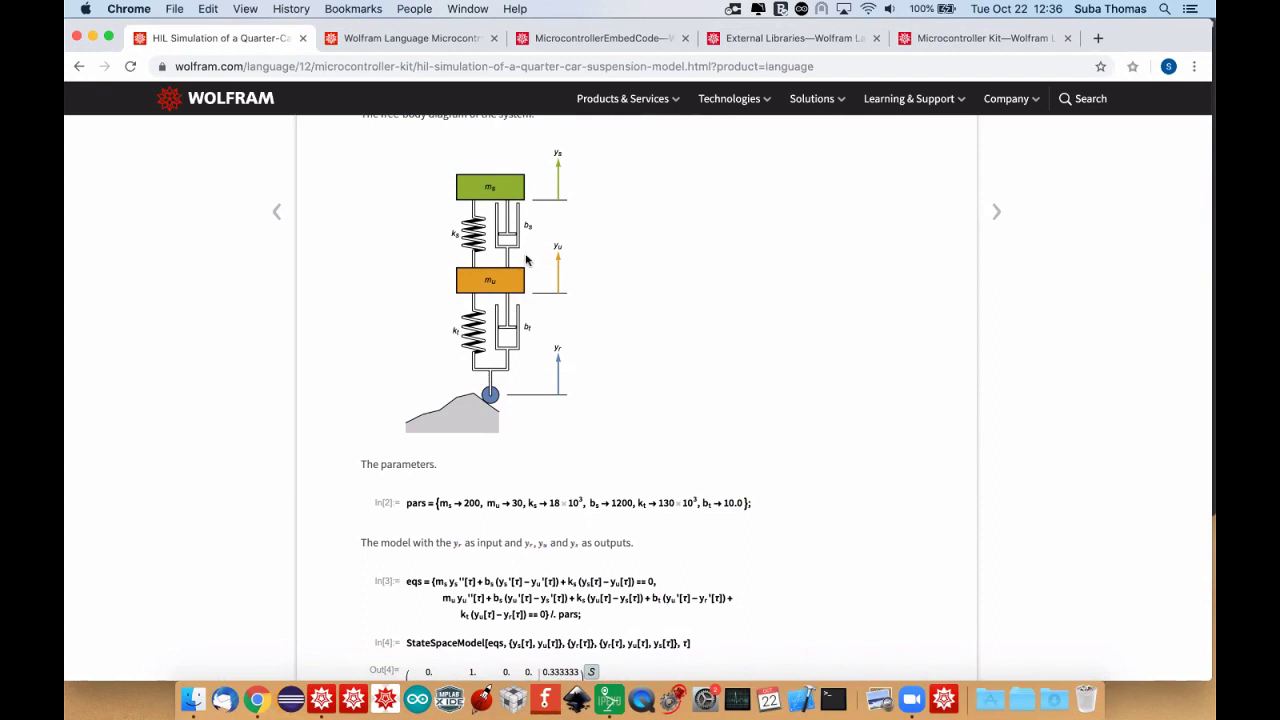
scroll(586, 206, up, 6)
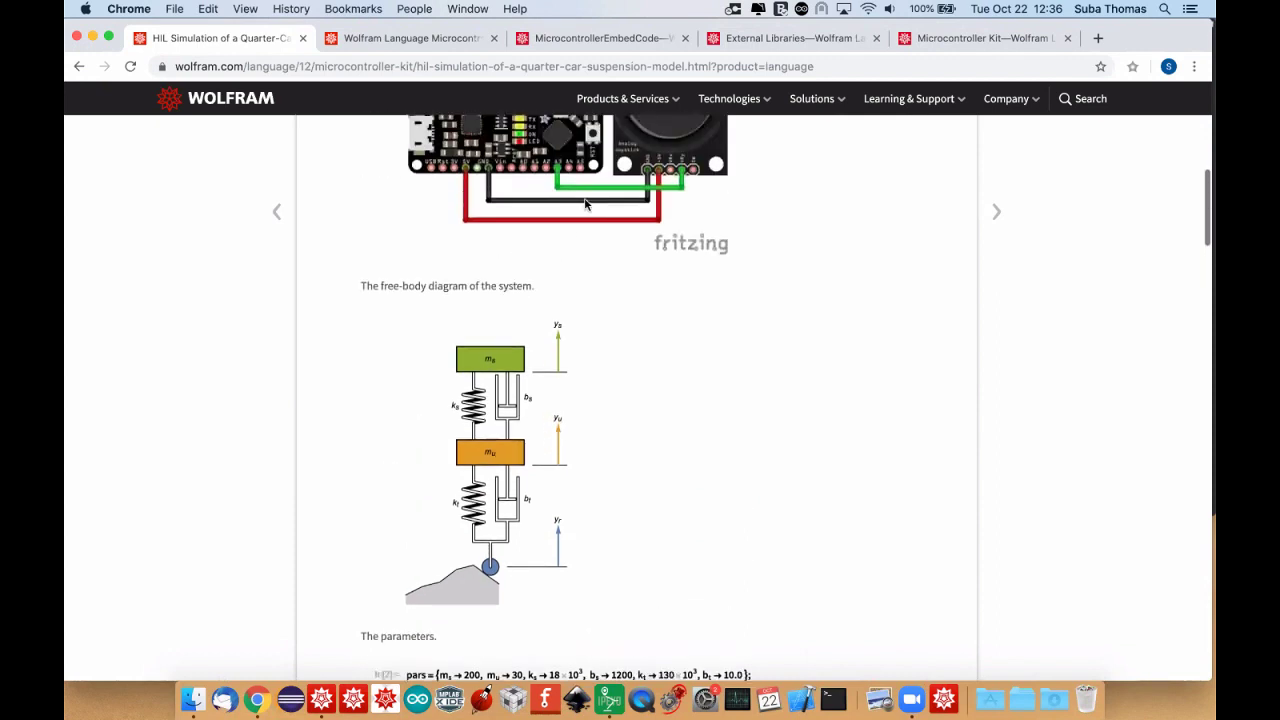
Read through the suspension parameters, state-space model, discretized model and joystick rescaling, checking them against the free-body diagram.
scroll(316, 281, down, 10)
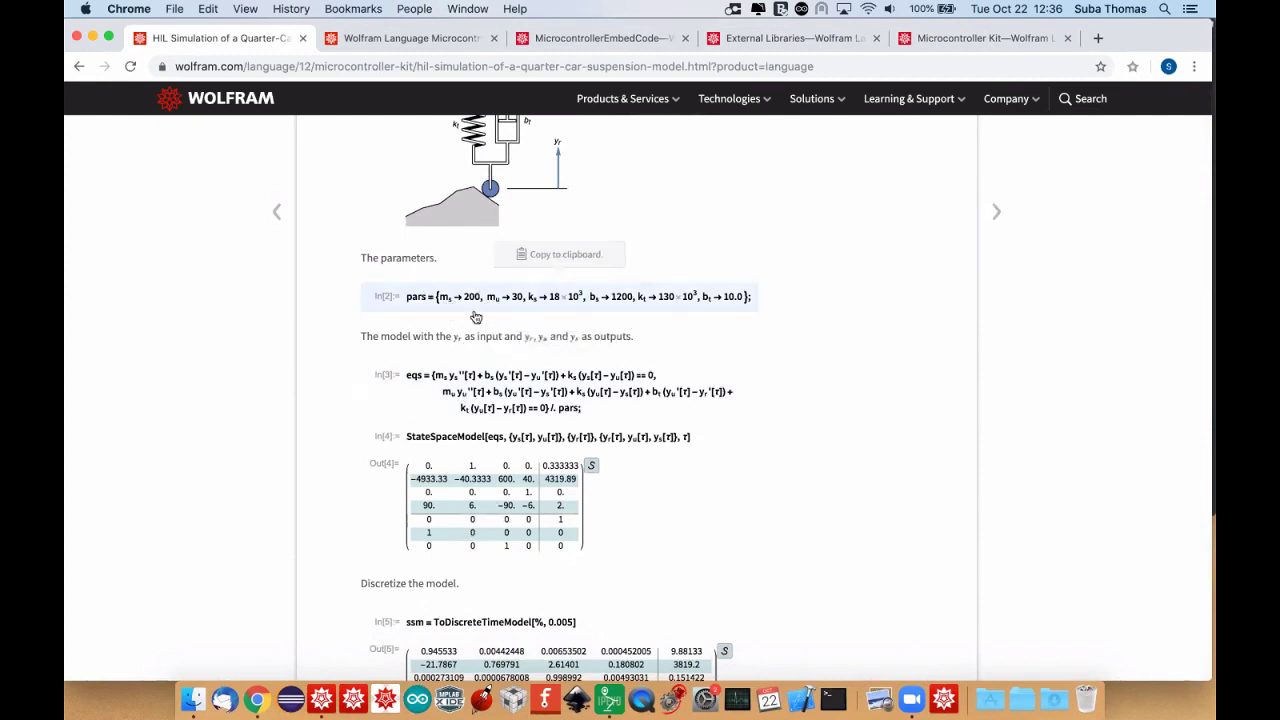
scroll(307, 468, down, 5)
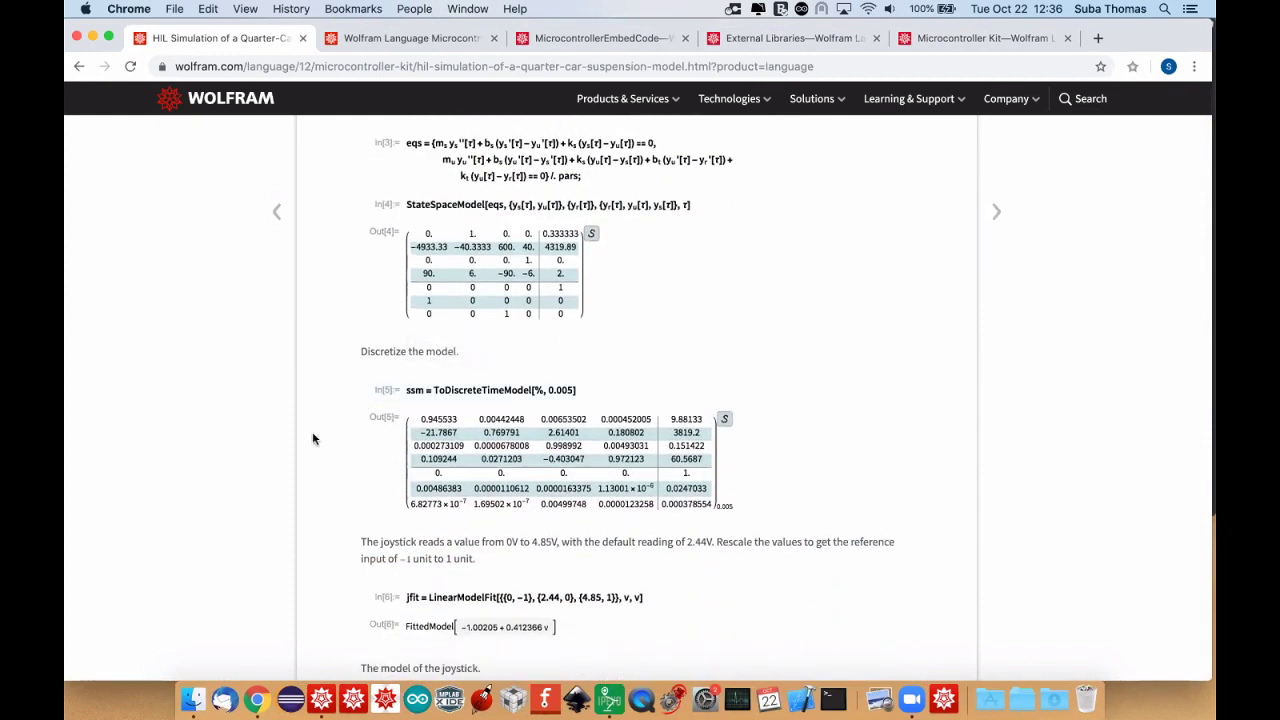
scroll(312, 435, down, 2)
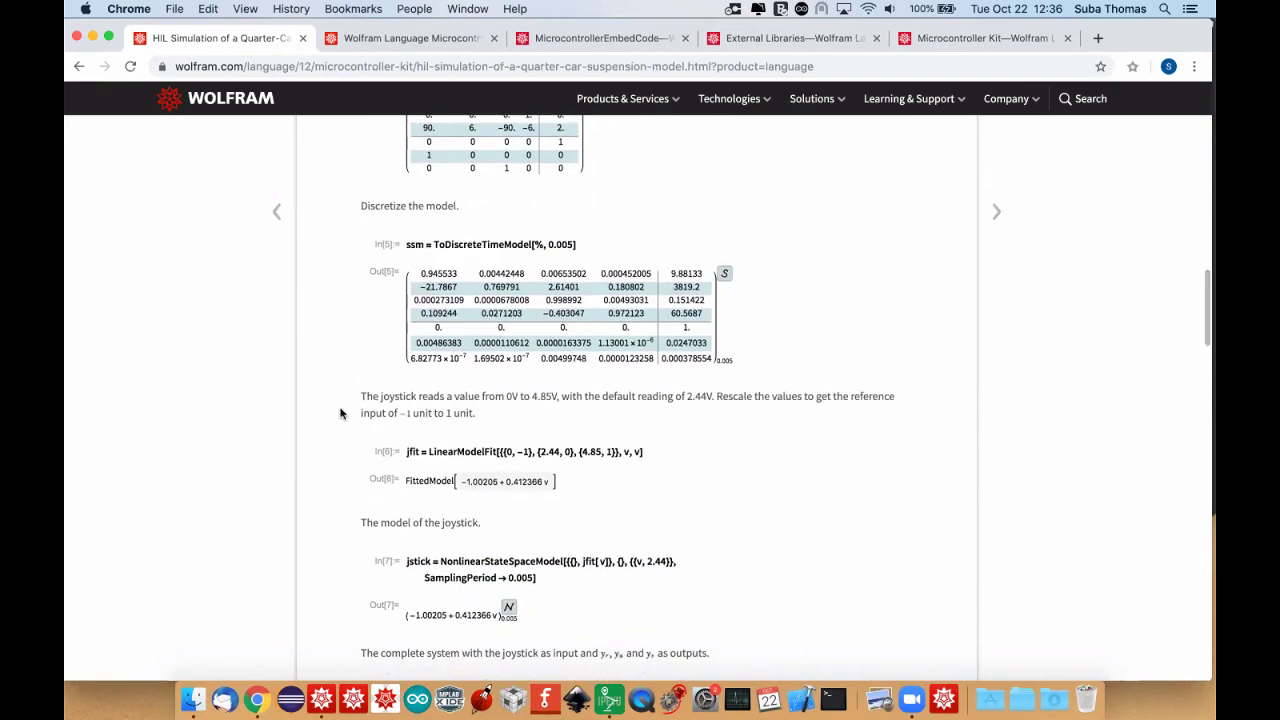
scroll(337, 410, up, 4)
scroll(340, 413, up, 10)
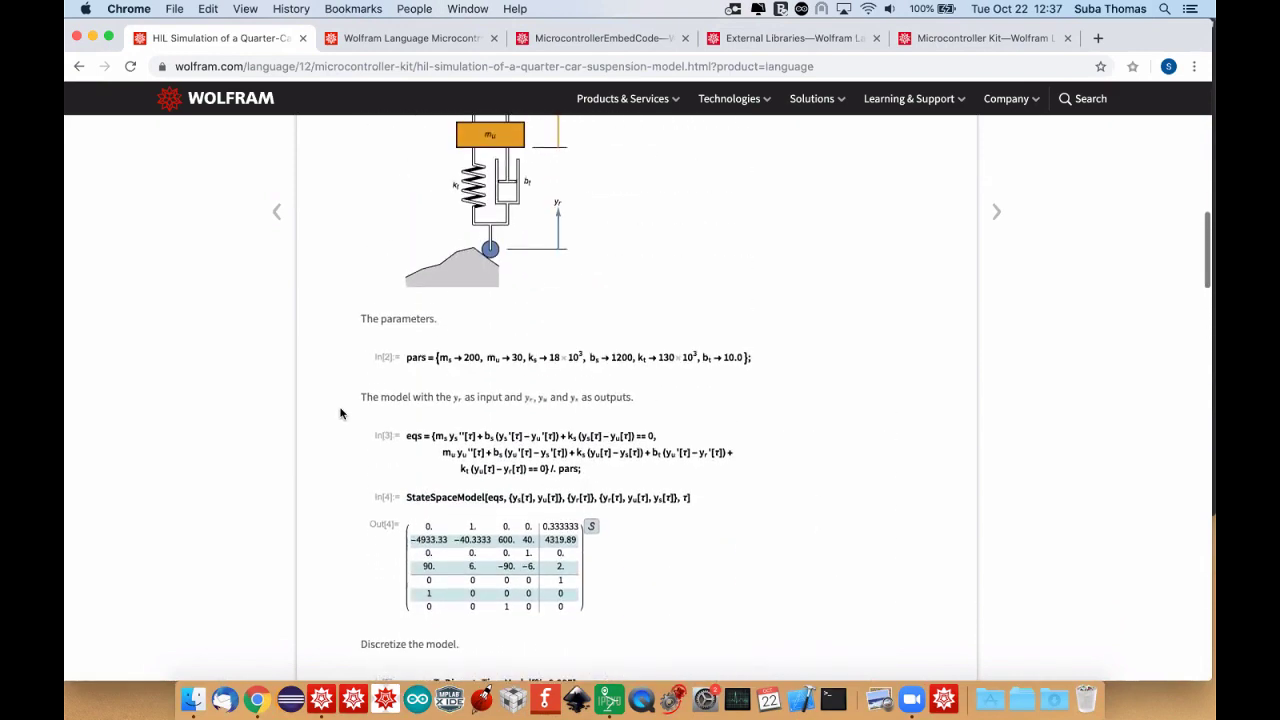
scroll(342, 397, up, 3)
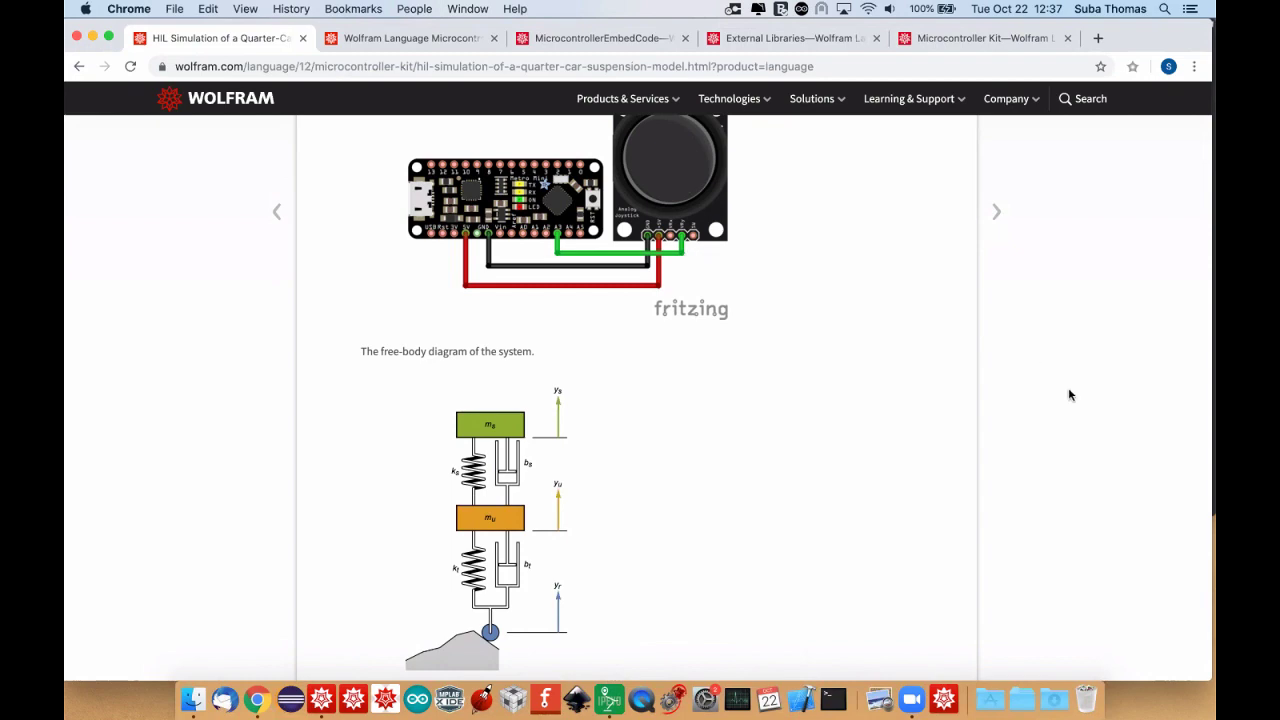
scroll(1068, 392, down, 10)
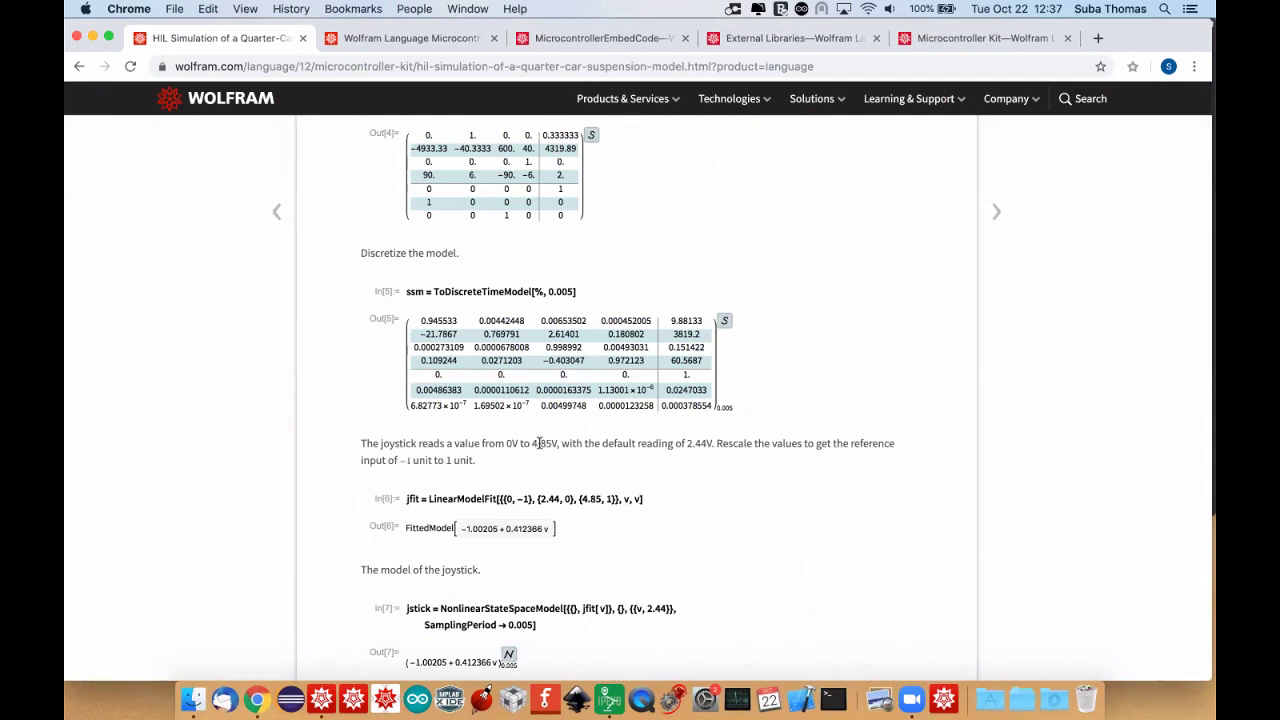
Copy the jfit LinearModelFit input from the example into the Mathematica notebook below the If expression and evaluate it.
click(510, 505)
key(super+Tab)
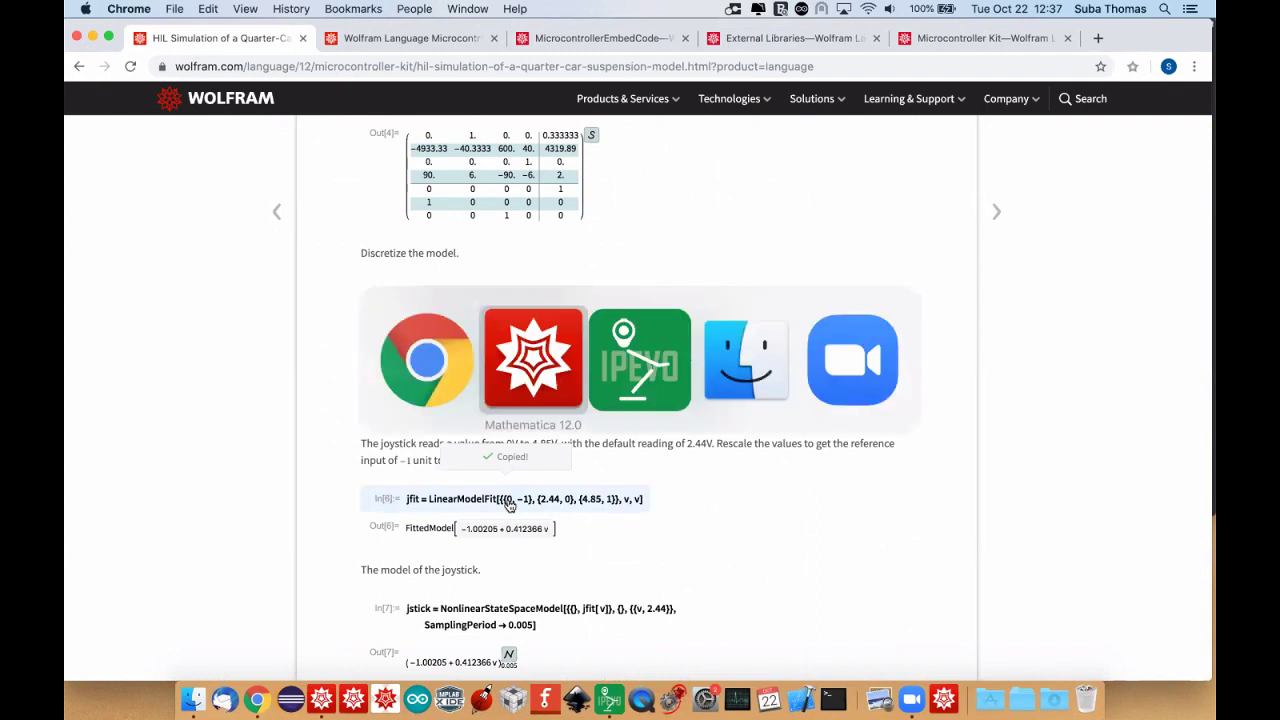
click(360, 494)
text(jfit = LinearModelFit[{{0, -1}, {2.44, 0}, {4.85, 1}}, v, v])
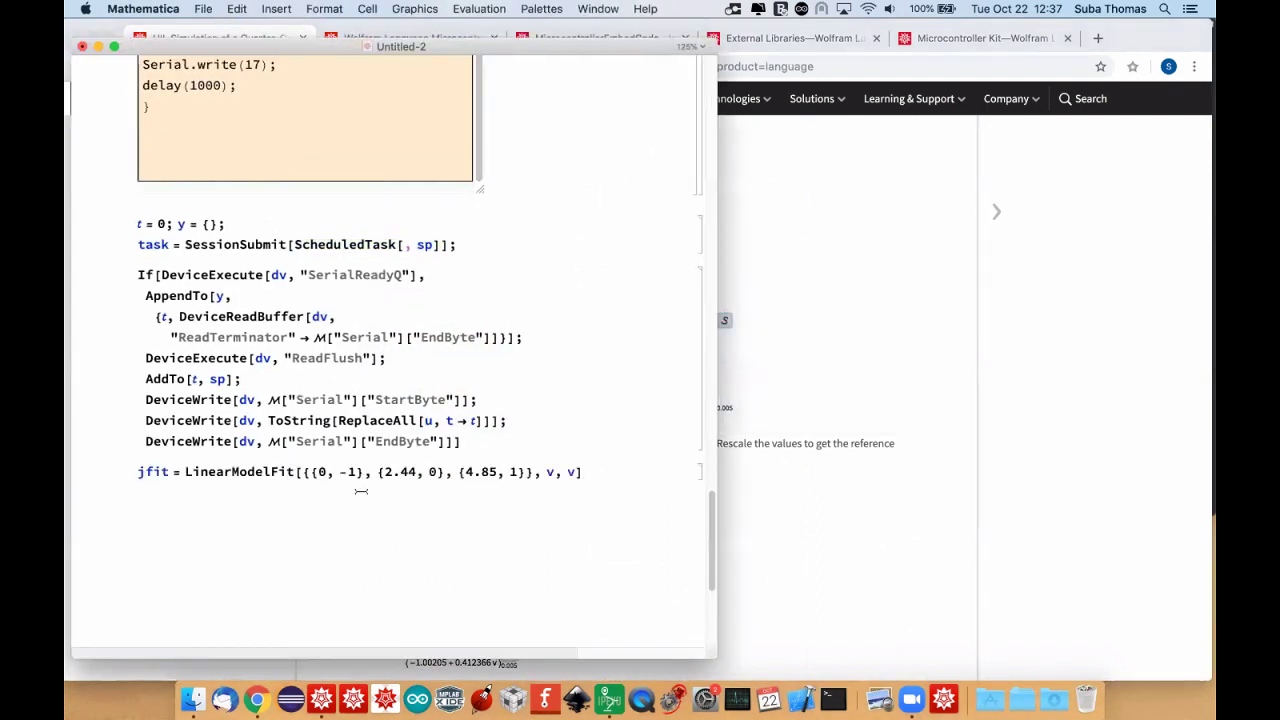
key(shift+Return)
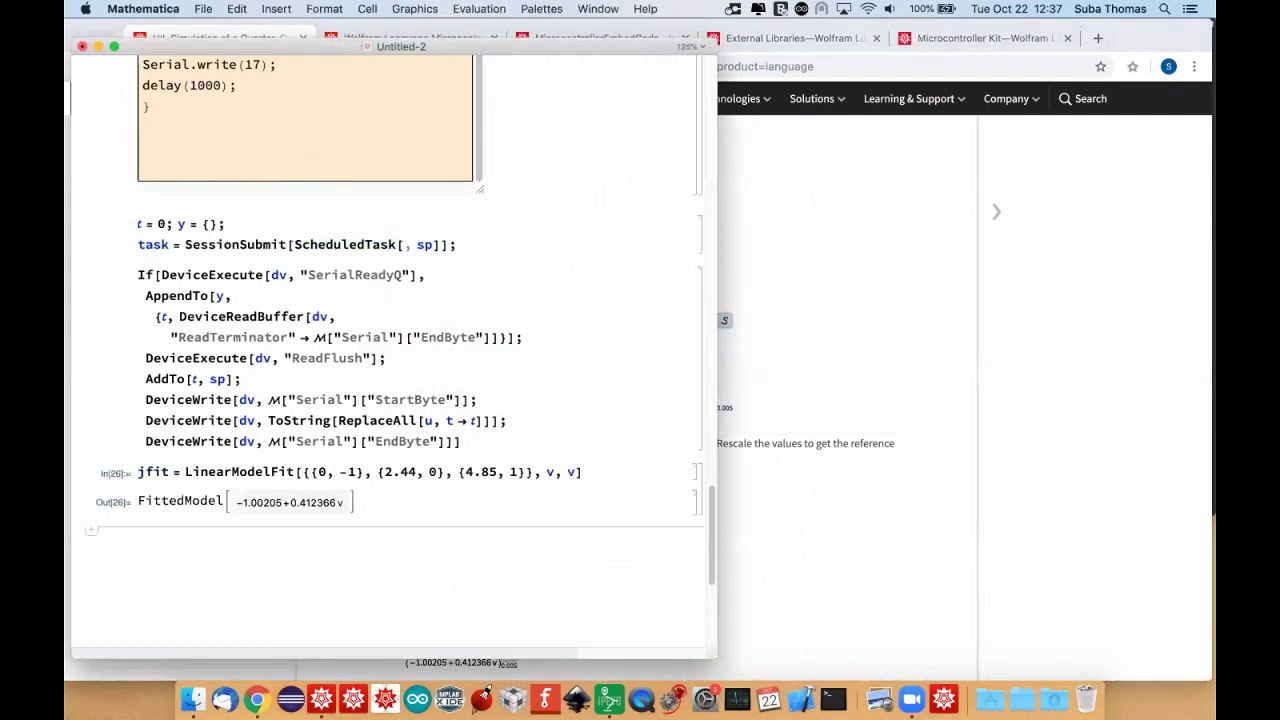
Plot jfit[v] for v from 0 to 4.85 by evaluating Plot[jfit[v], {v, 0, 4.85}].
text(Plot[jfit[v]])
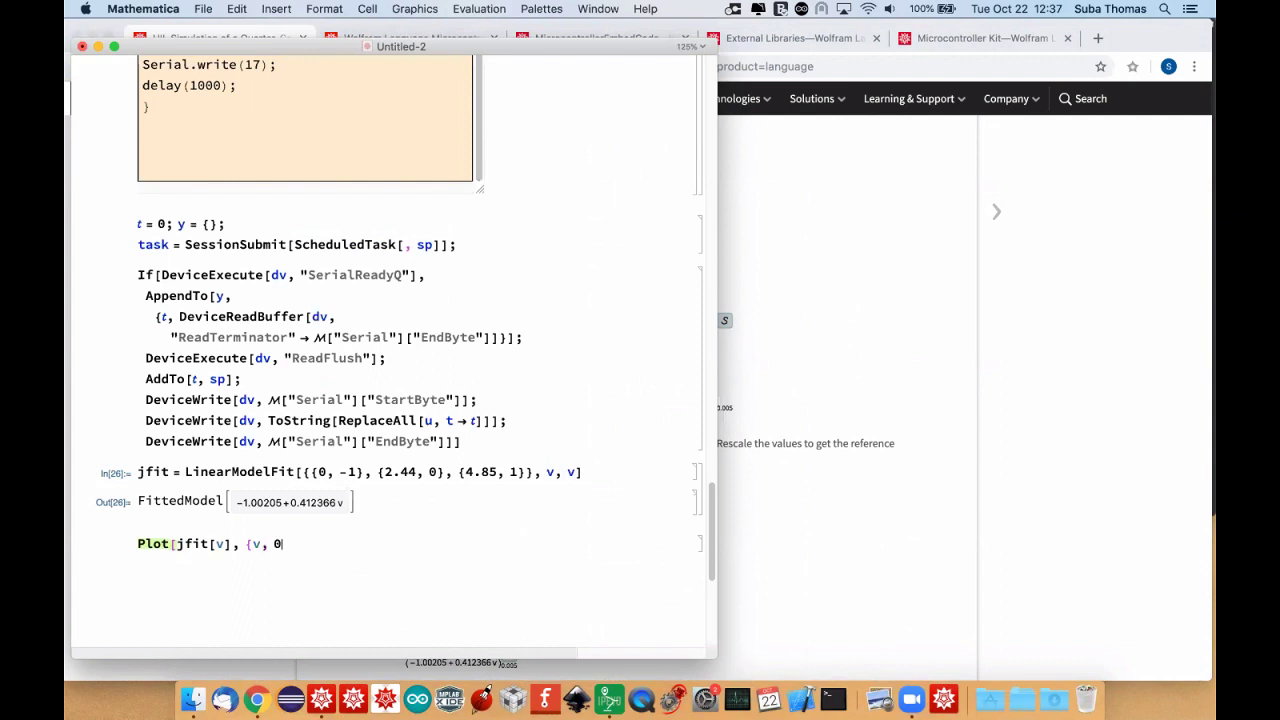
text(, 4.85}])
key(shift+Return)
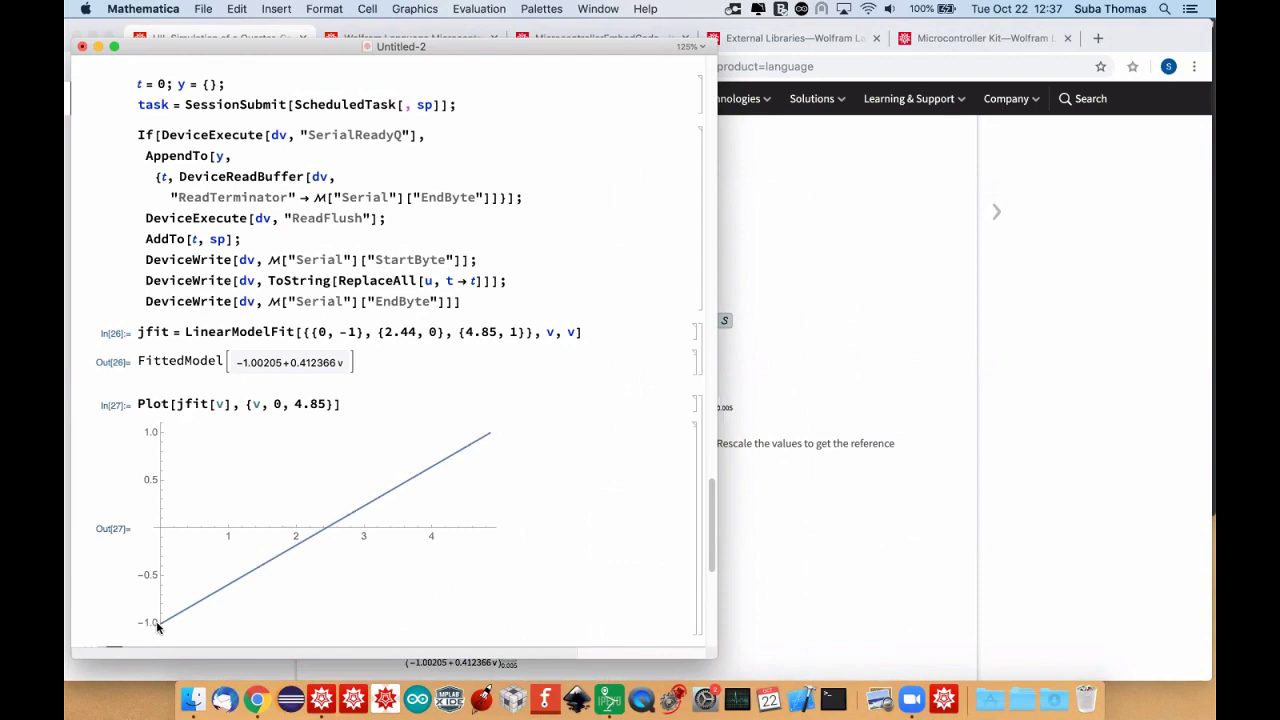
Switch back to Chrome and review the joystick model, connected system, microcontroller specification, serial task and HIL simulation results.
click(829, 424)
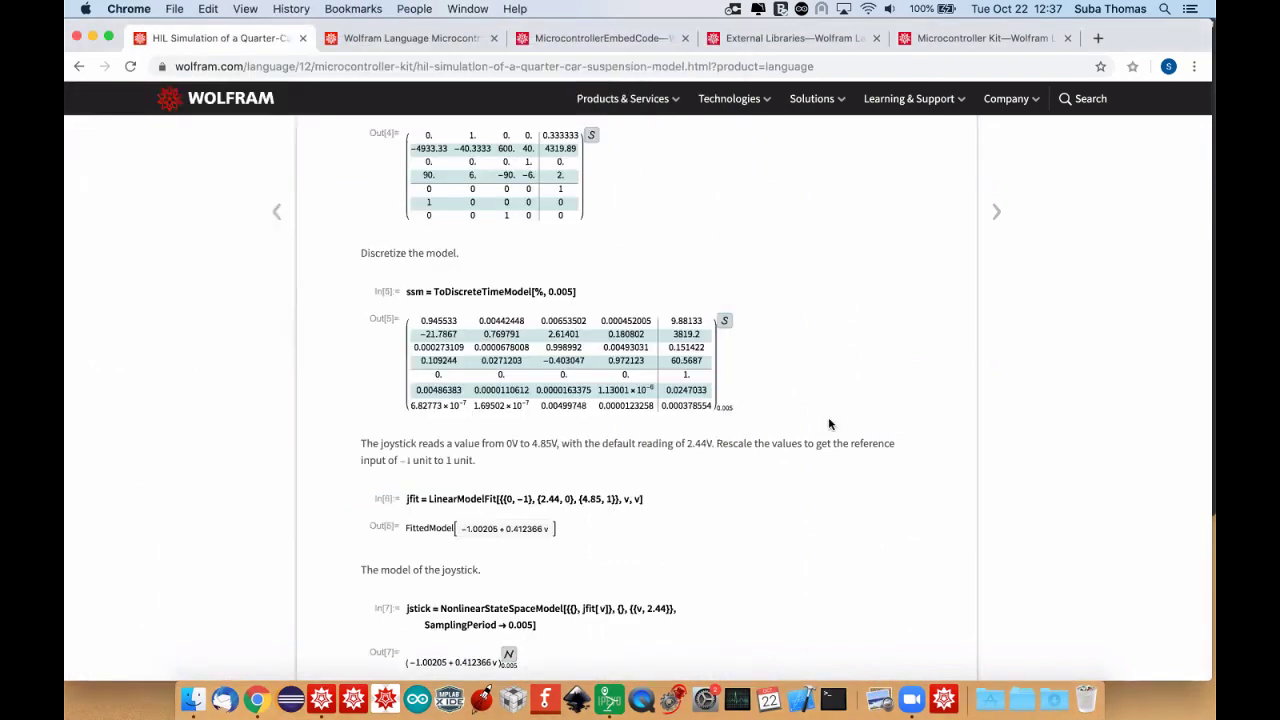
scroll(829, 424, down, 5)
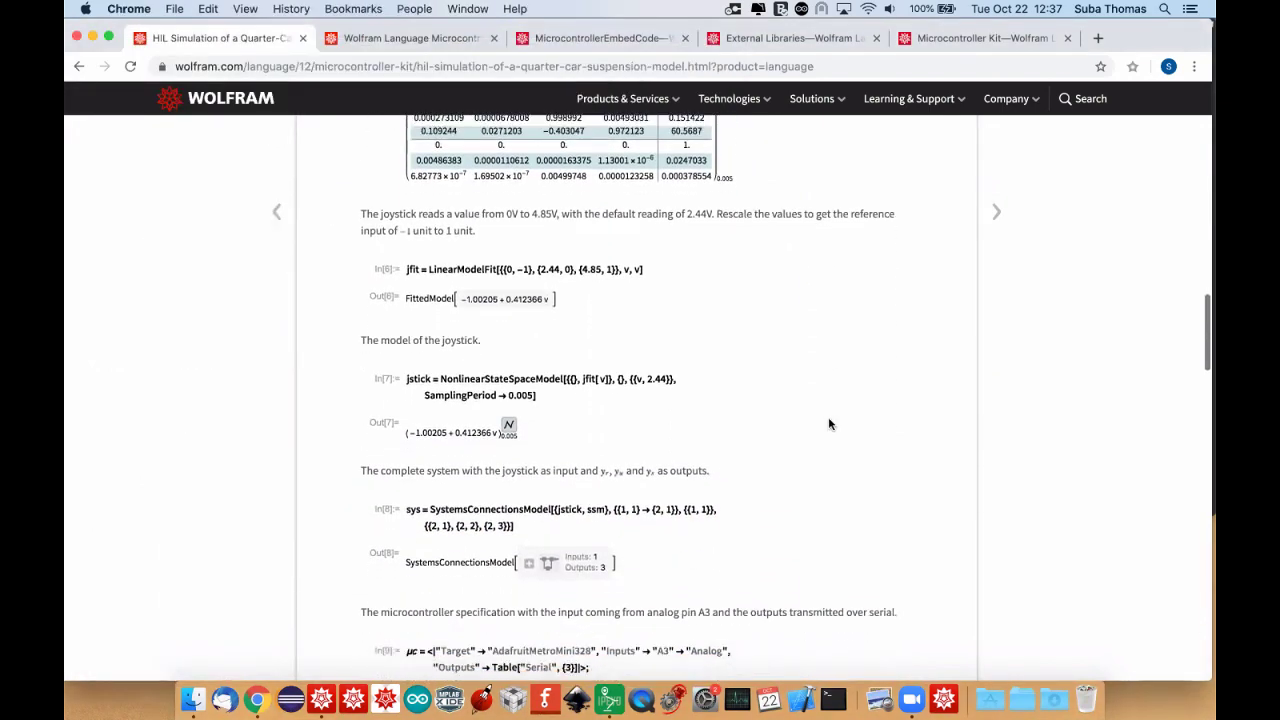
scroll(505, 505, down, 3)
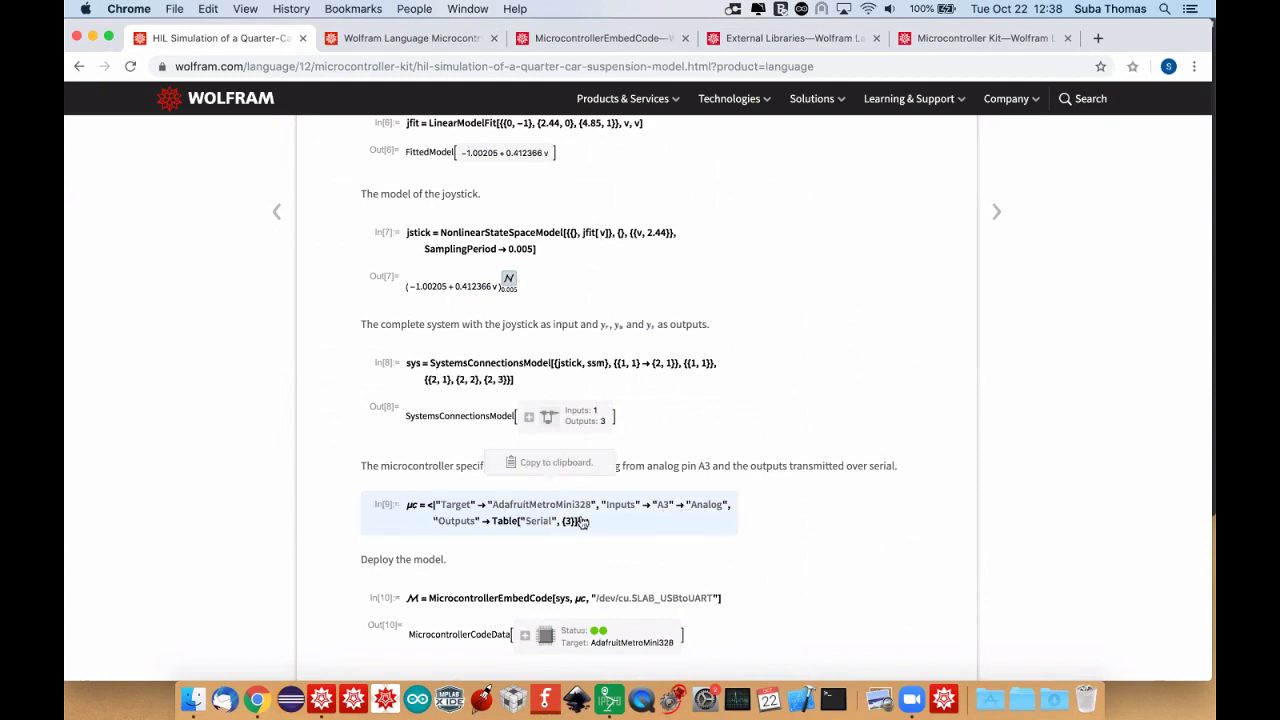
scroll(748, 389, up, 15)
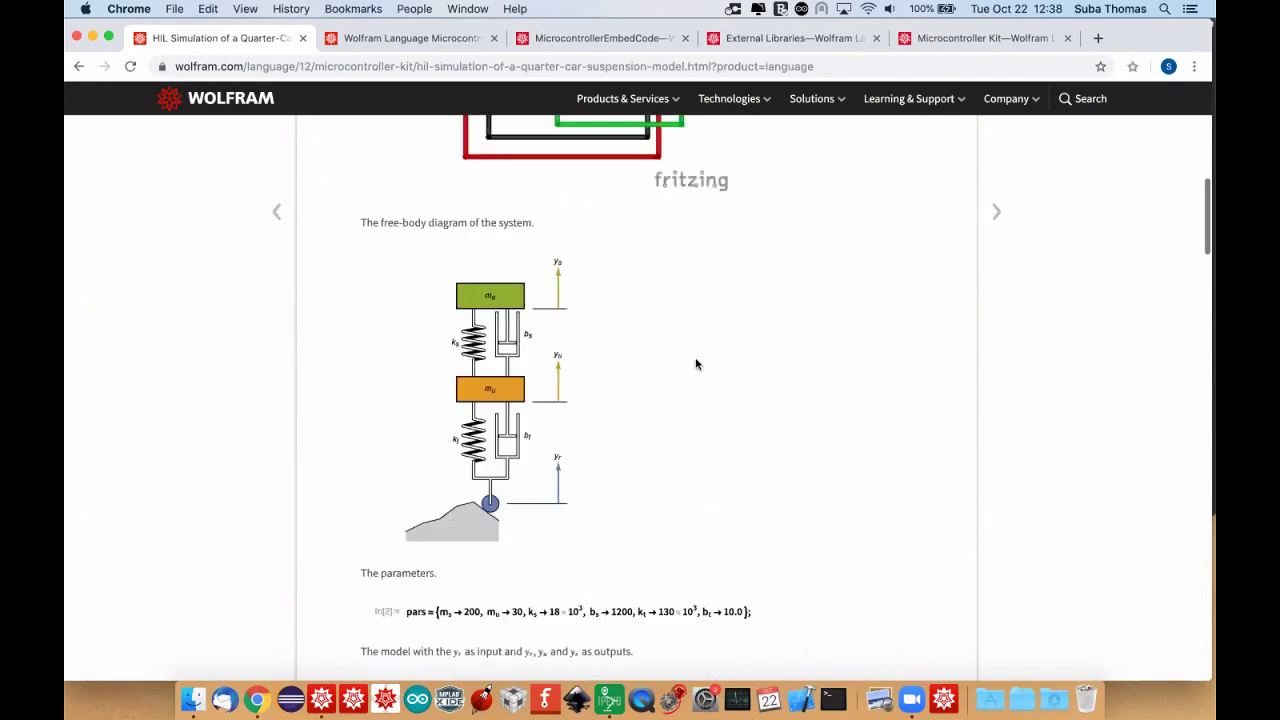
scroll(634, 434, down, 5)
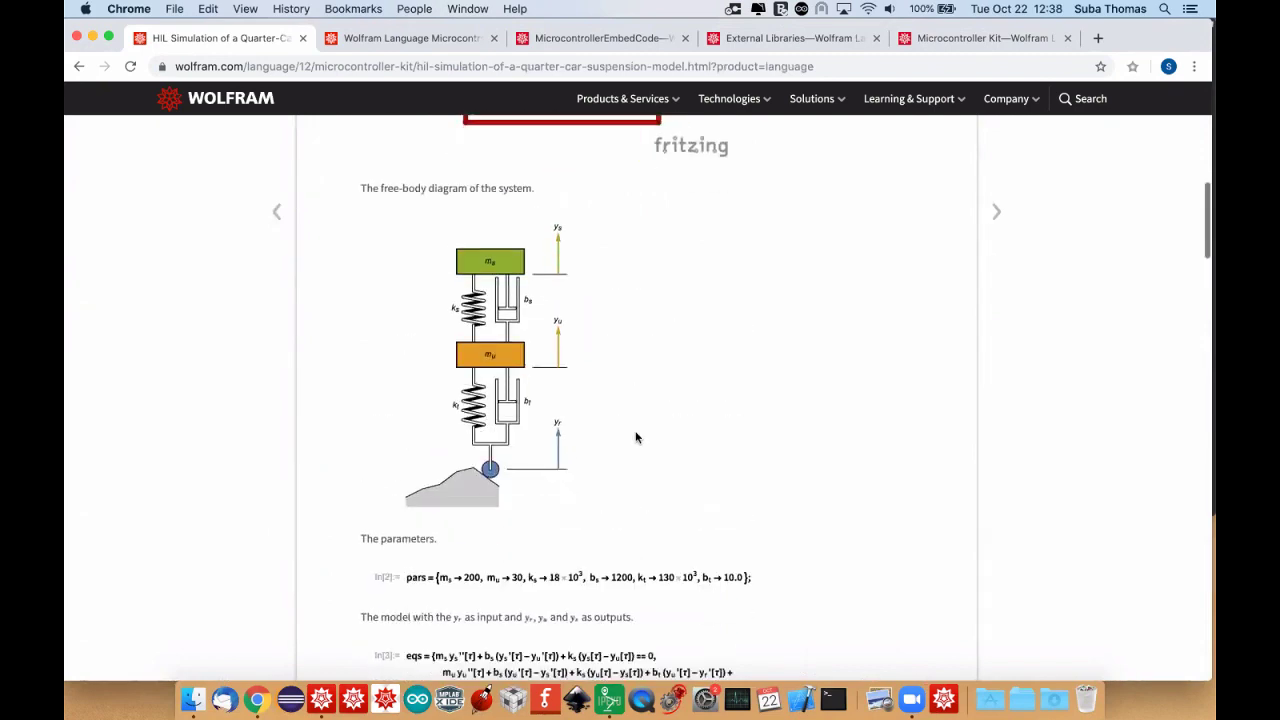
scroll(636, 437, down, 20)
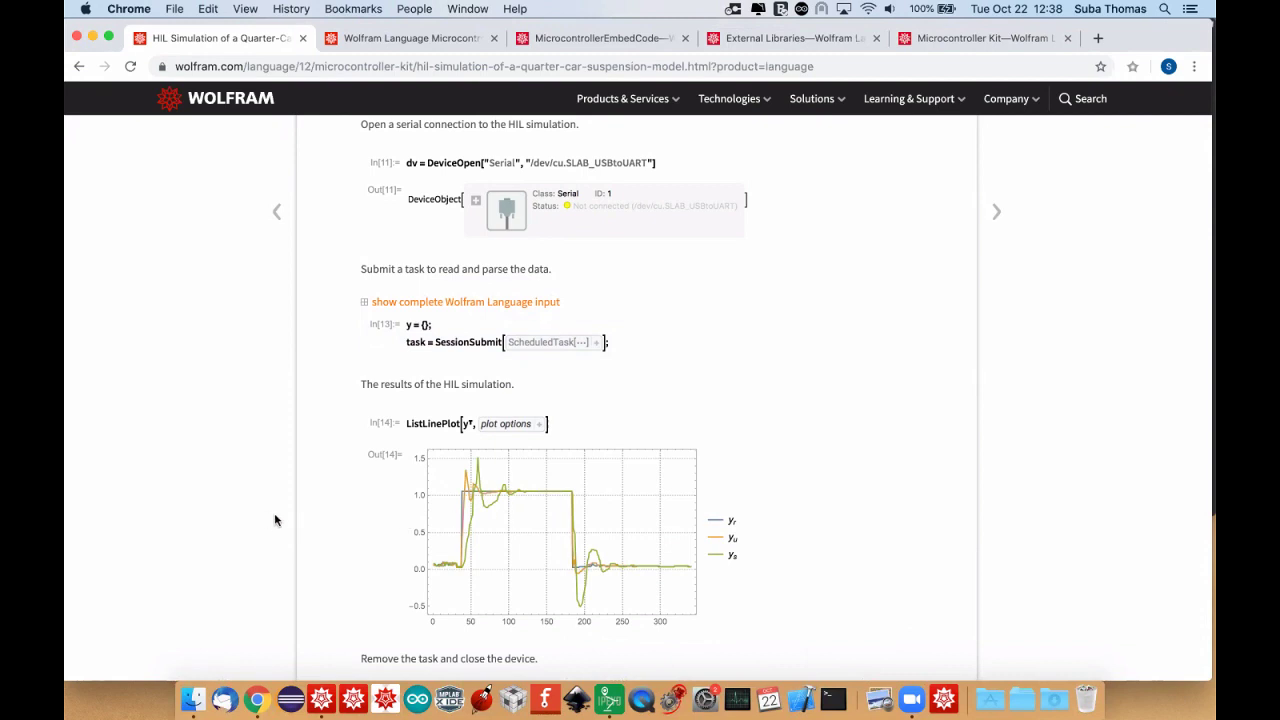
Play the HIL demonstration video at the end of the example, skipping ahead twice to later parts of the recording.
scroll(276, 520, down, 7)
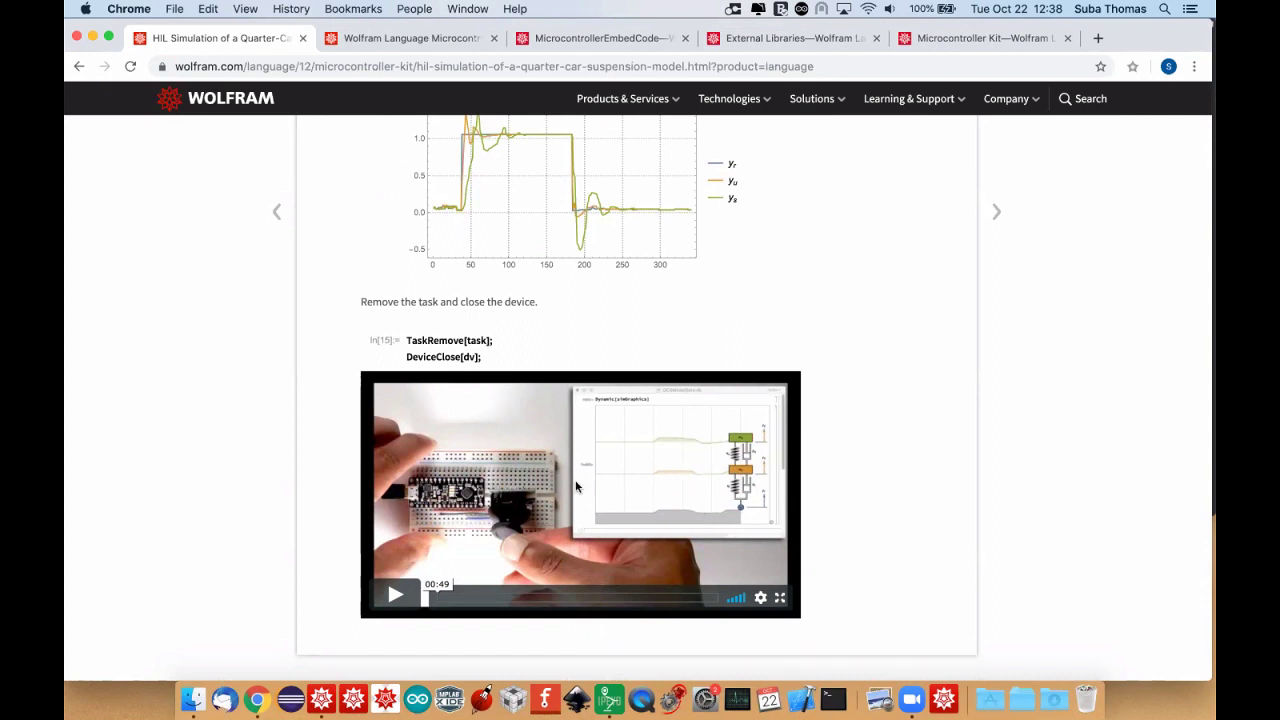
click(397, 598)
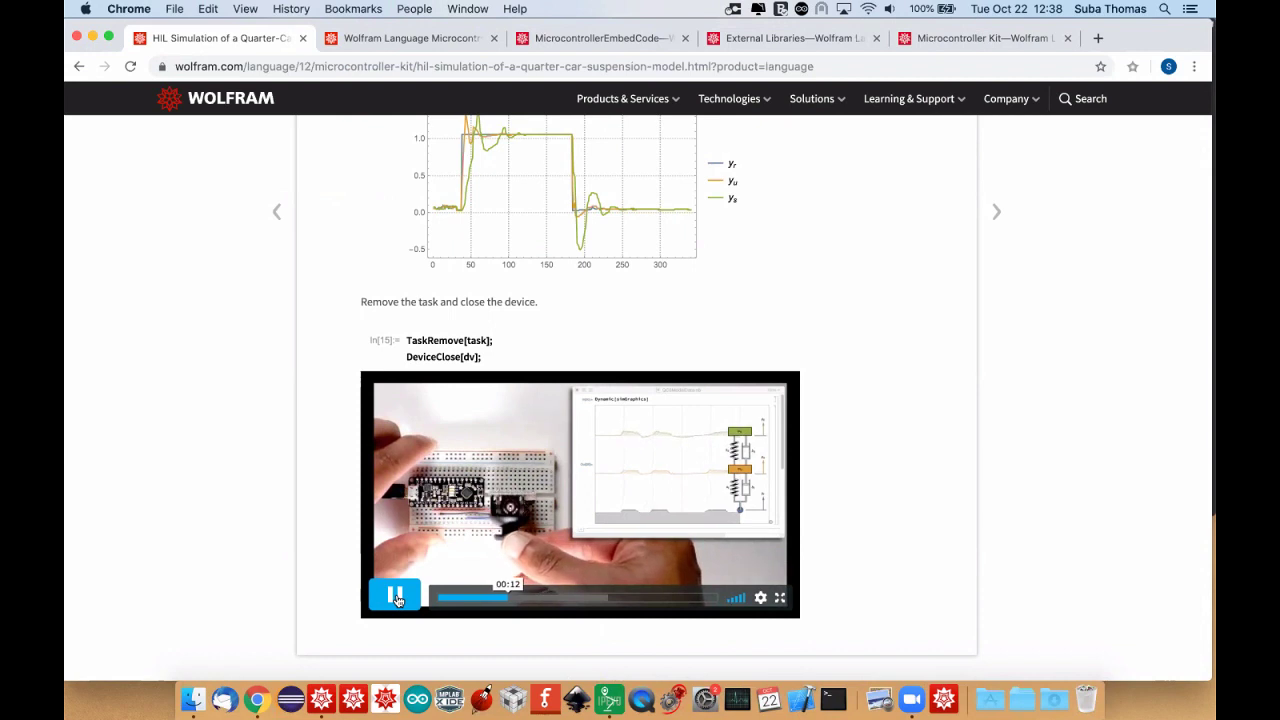
click(586, 600)
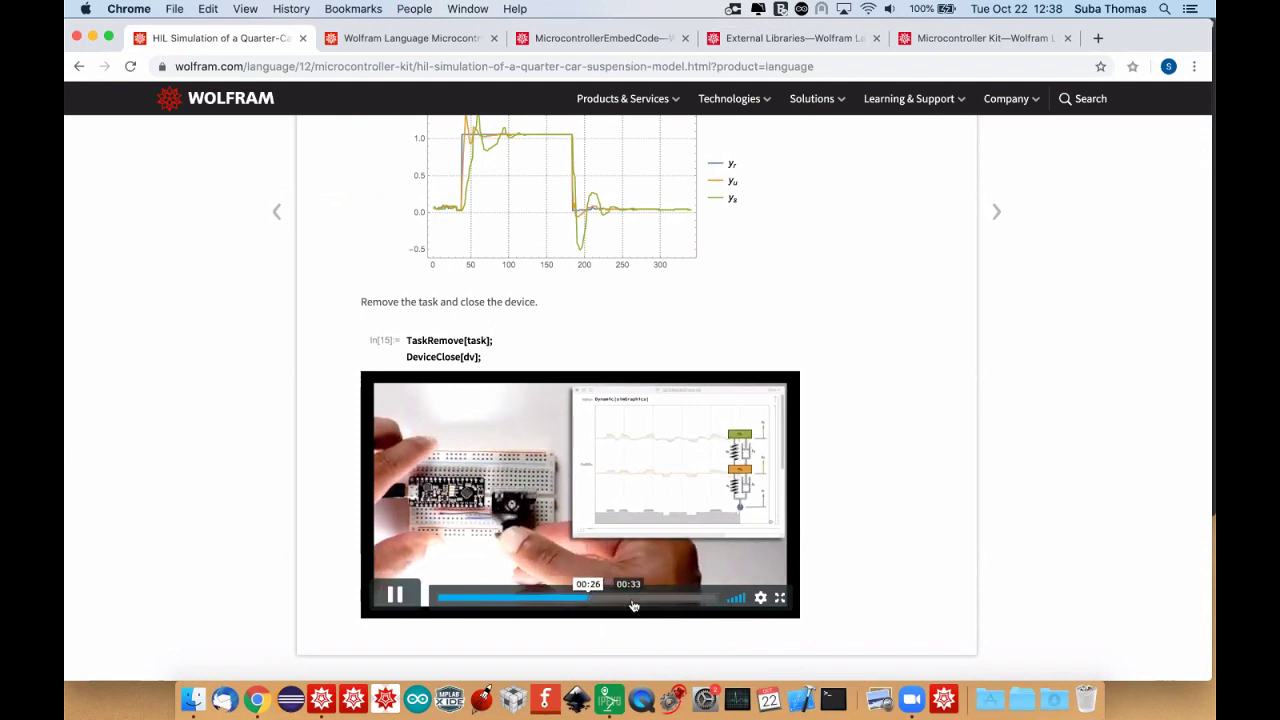
click(651, 600)
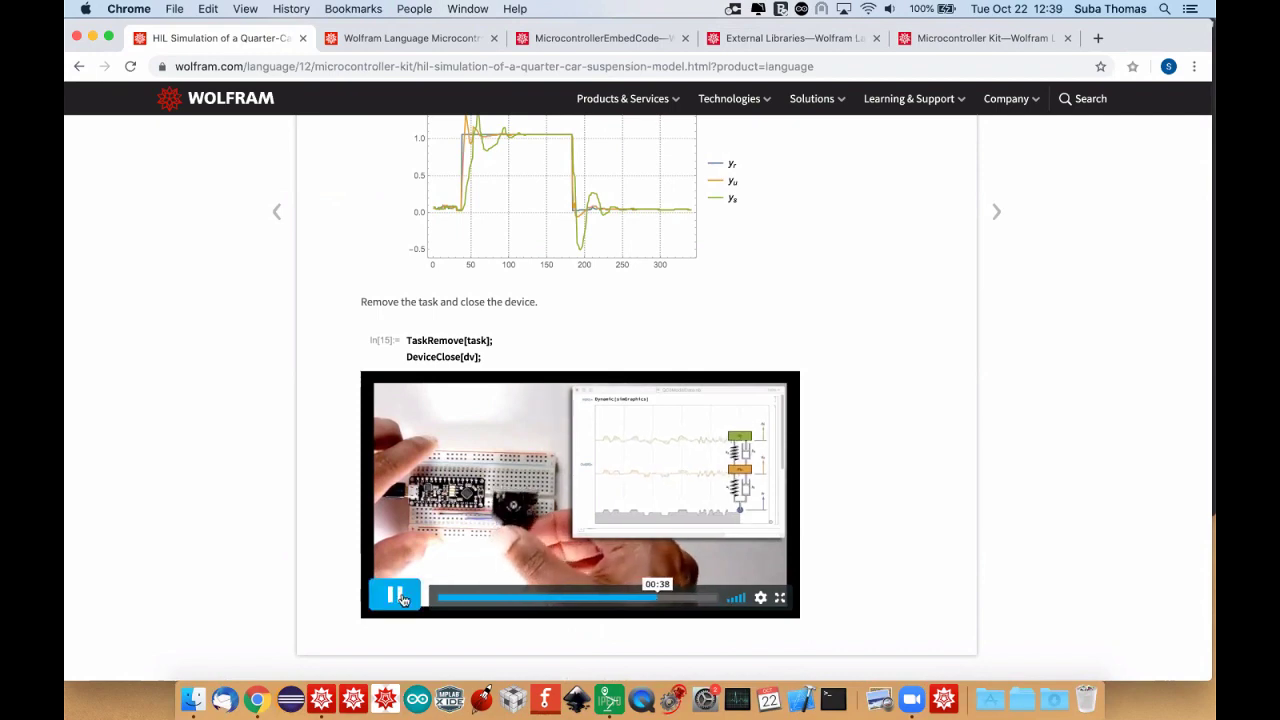
Open the related example "Open-Loop Position Control of a Stepper Motor" and examine its wiring diagram.
scroll(1050, 482, down, 15)
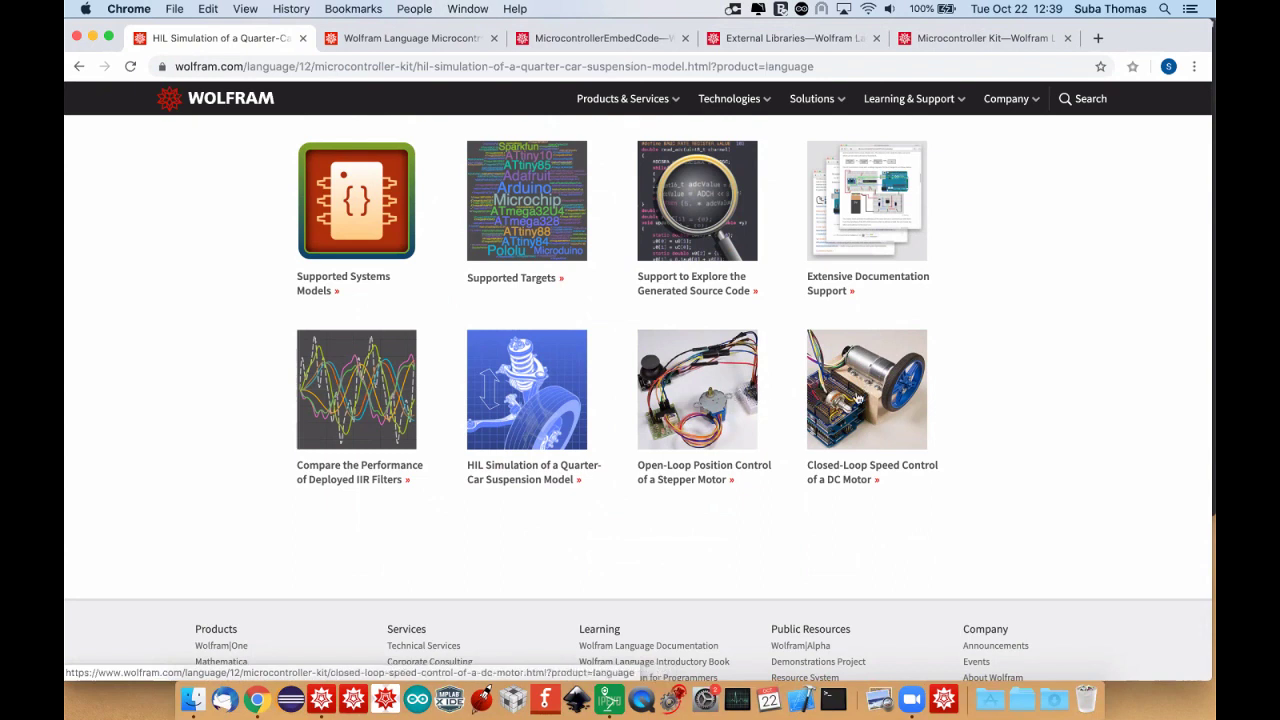
click(724, 404)
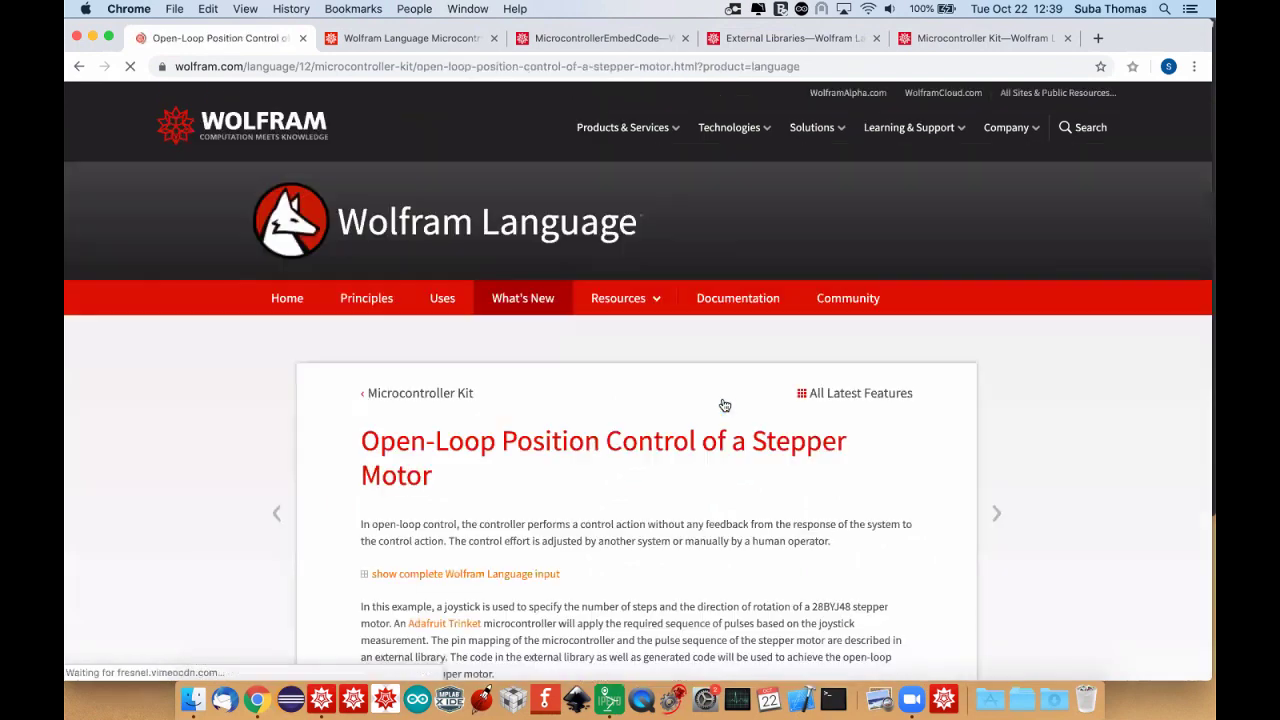
scroll(632, 414, down, 5)
scroll(632, 417, down, 3)
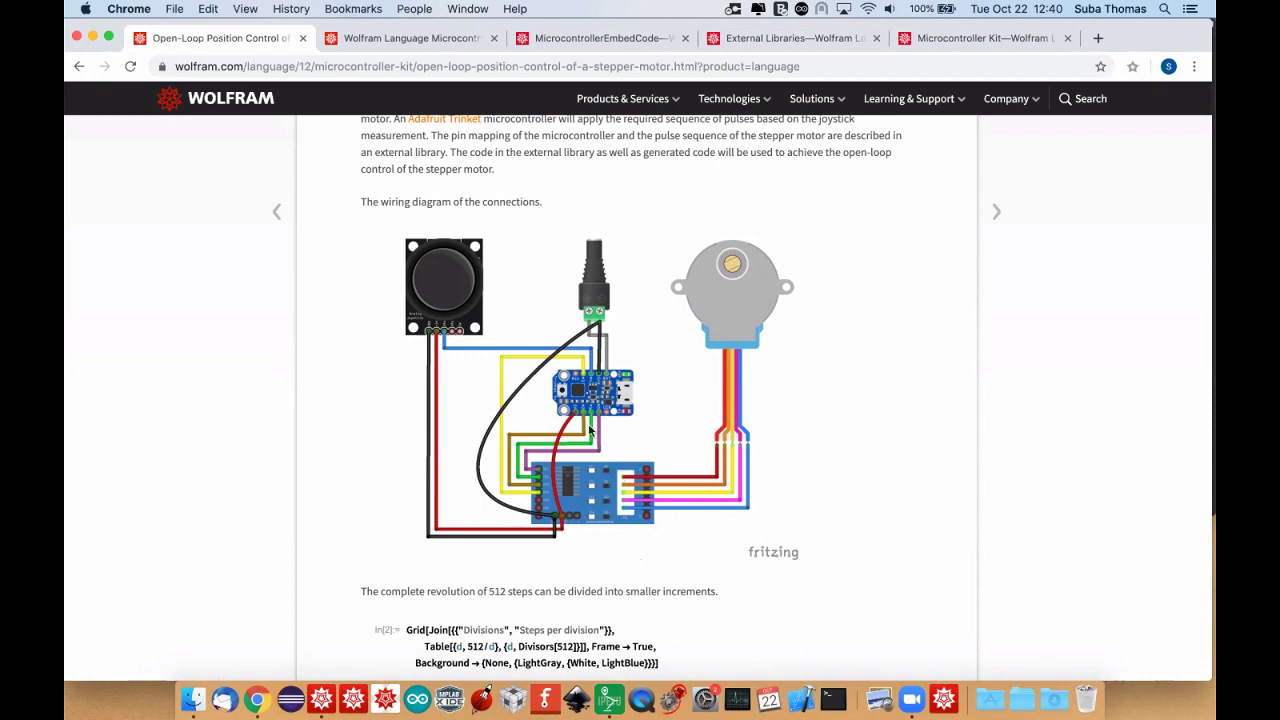
Examine the stepper motor wiring diagram, the steps-per-division table, the joystick-to-step sequences and the open-loop controller definition.
scroll(640, 376, up, 2)
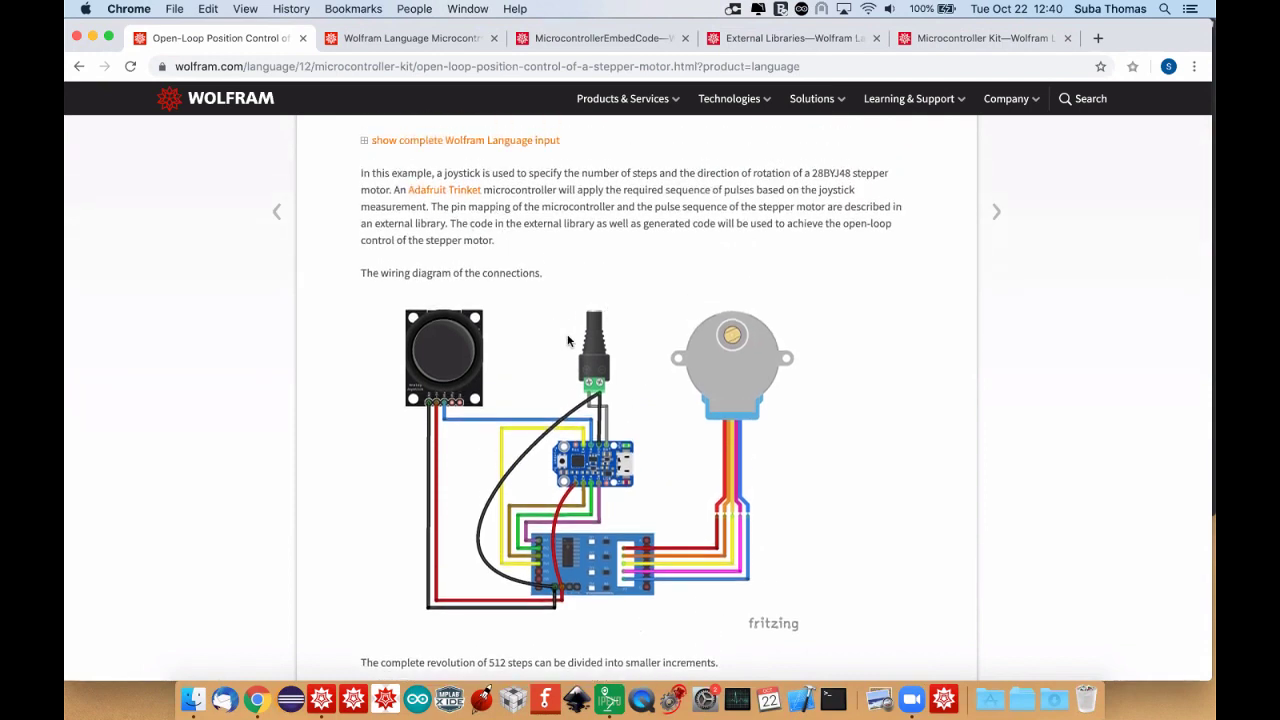
scroll(566, 350, down, 2)
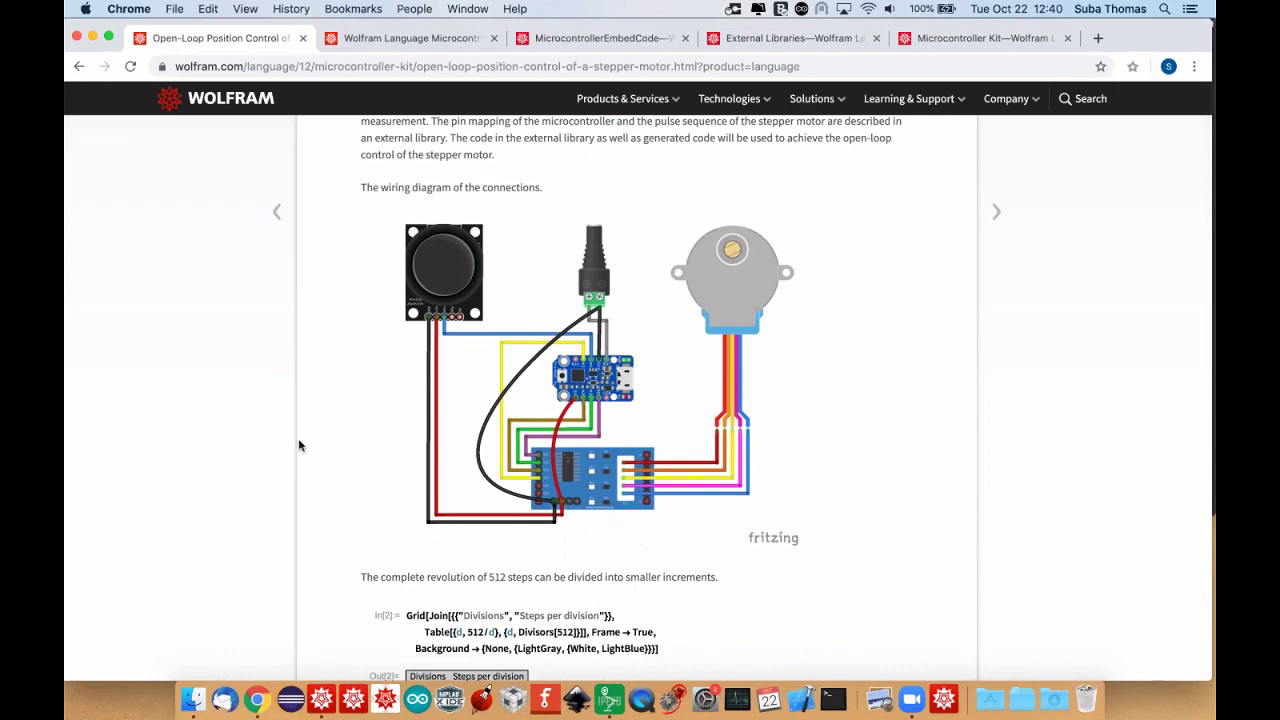
scroll(298, 442, down, 5)
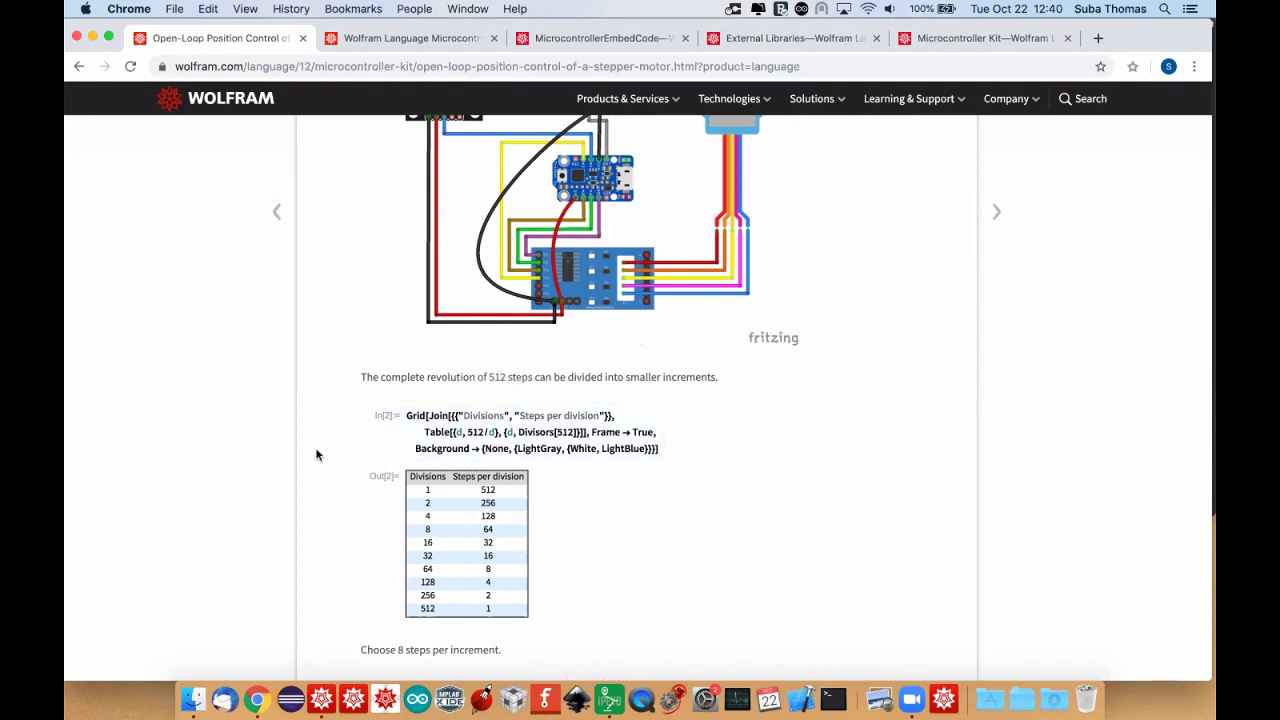
scroll(320, 452, down, 3)
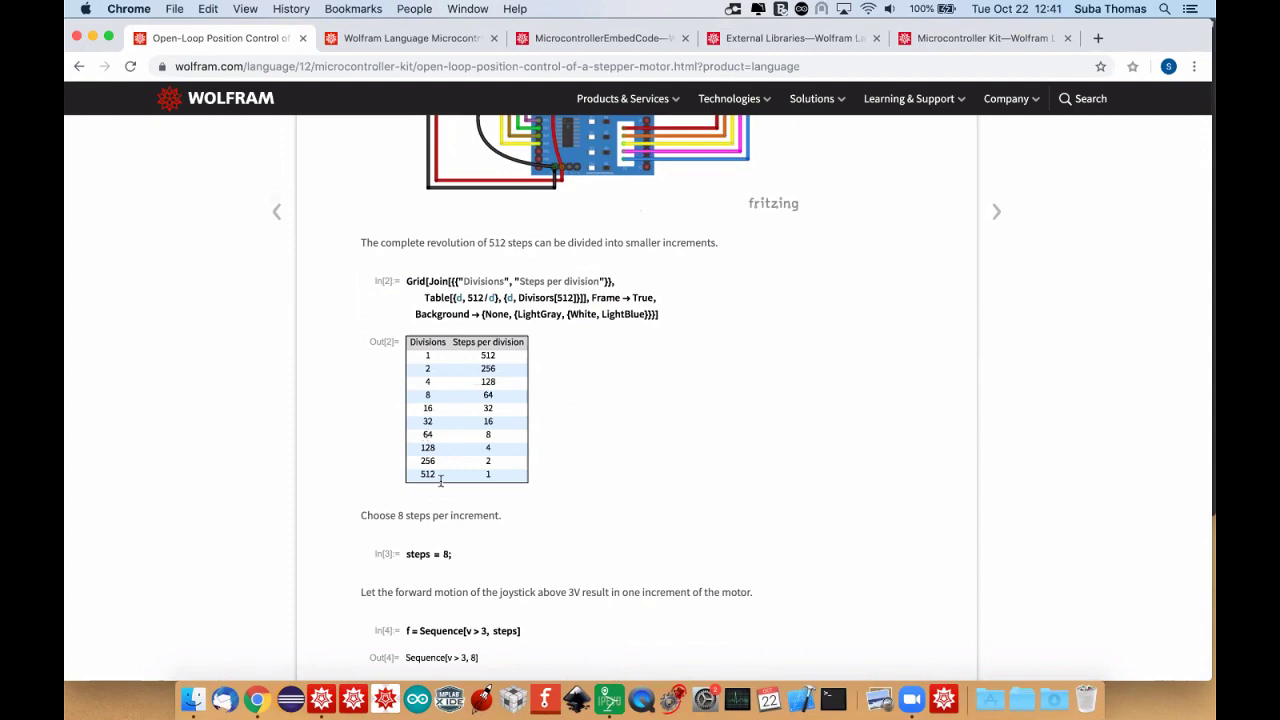
scroll(442, 500, down, 4)
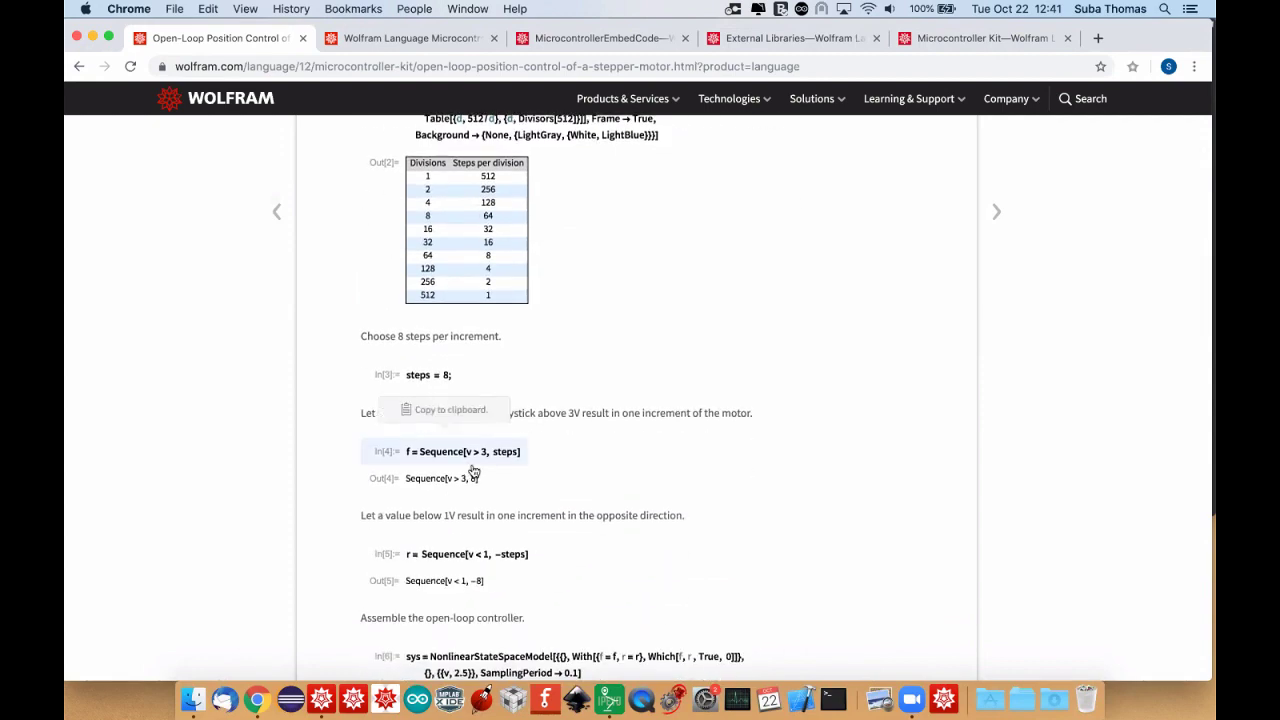
scroll(474, 472, up, 9)
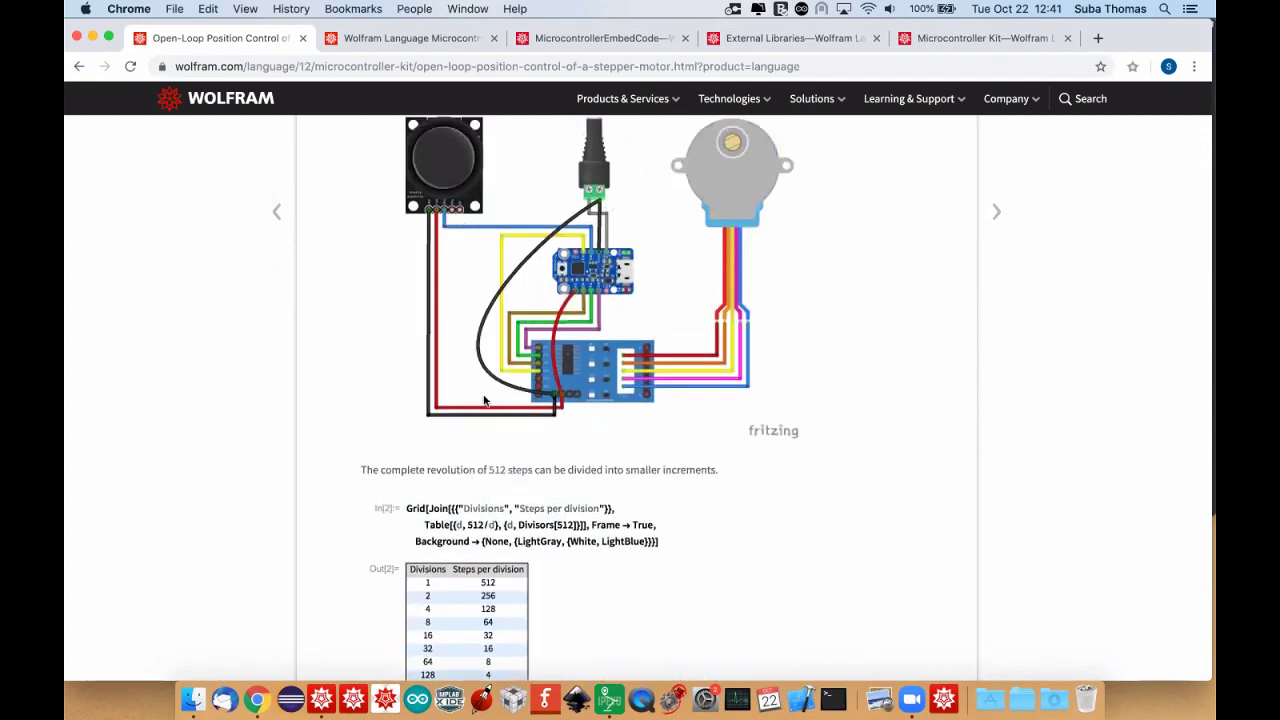
scroll(484, 400, down, 9)
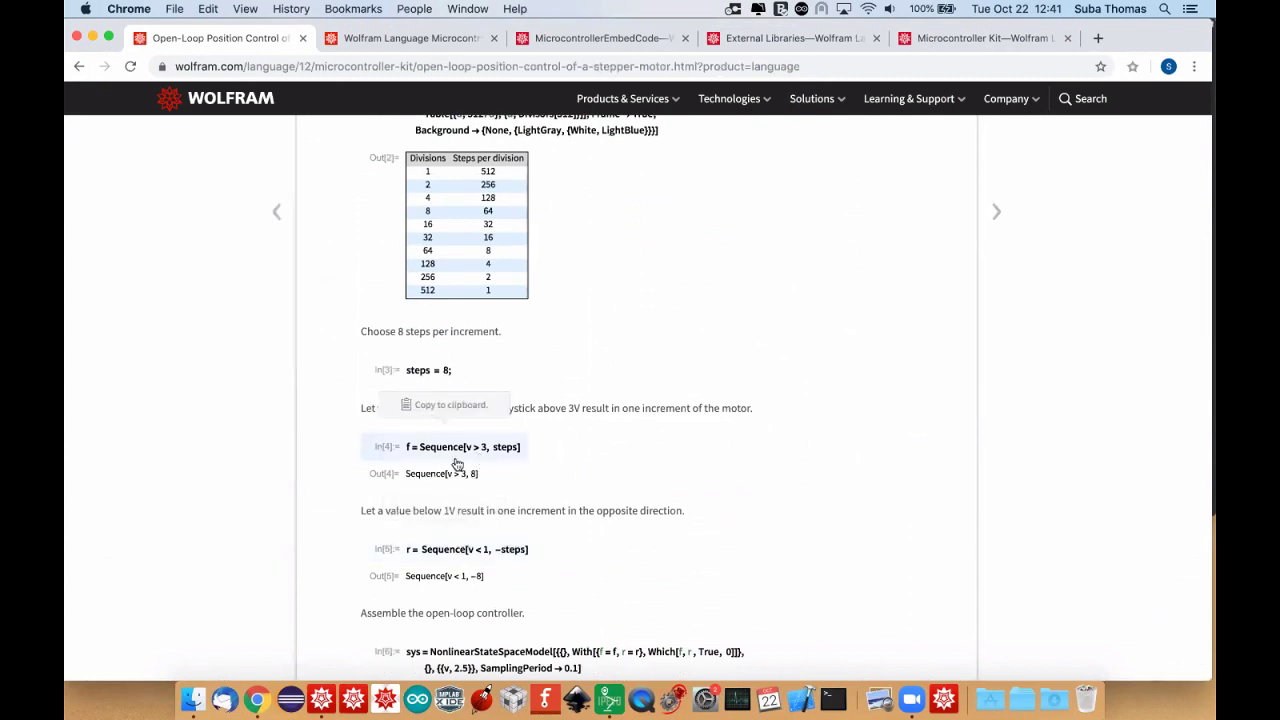
scroll(470, 468, down, 2)
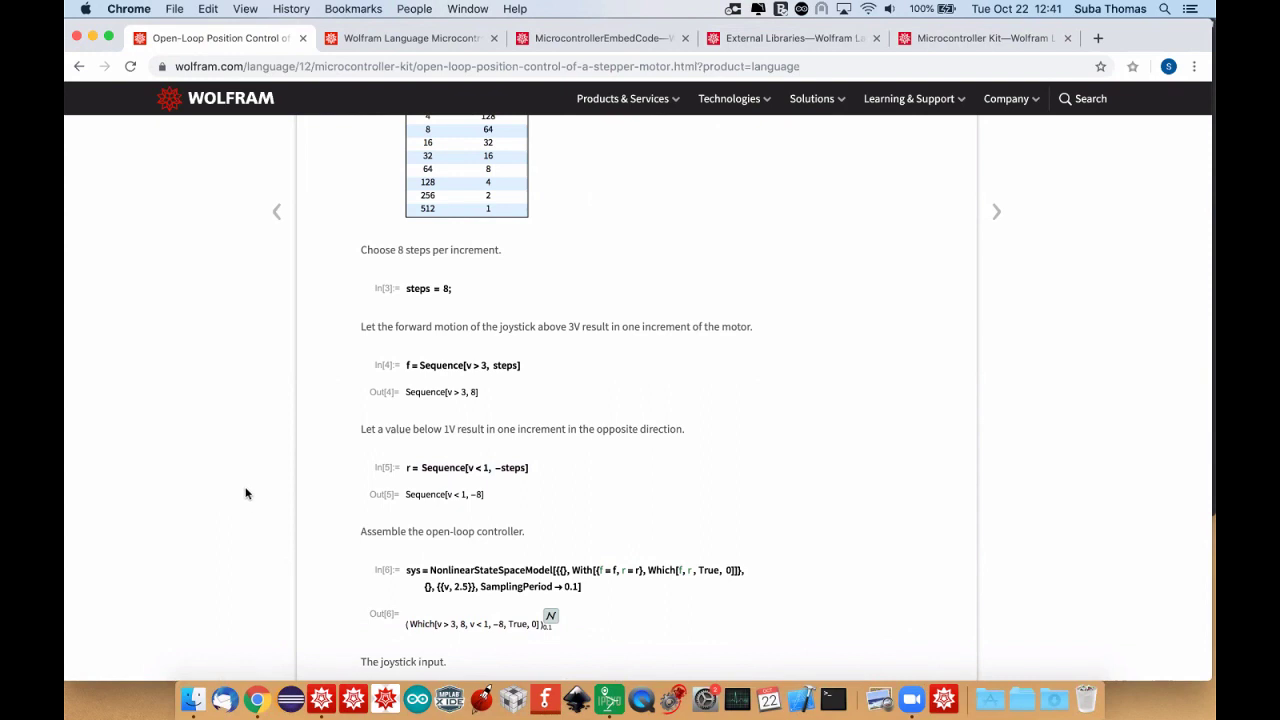
scroll(277, 517, down, 2)
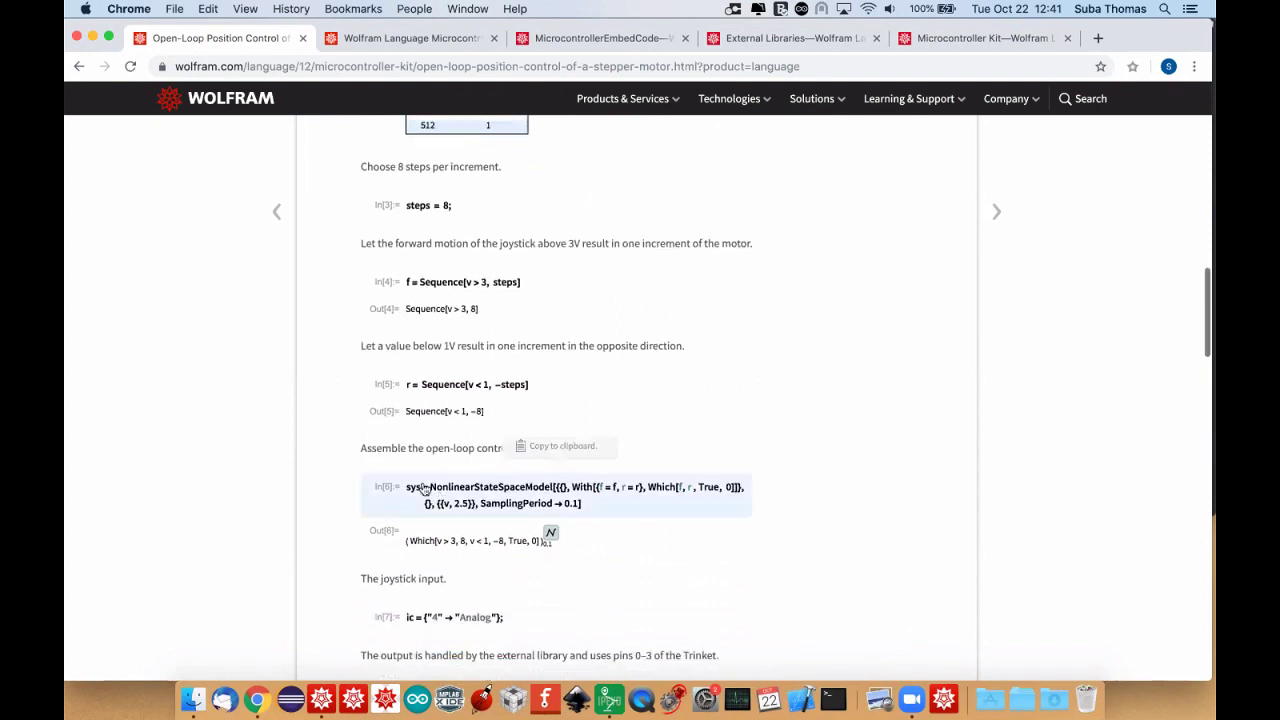
scroll(281, 545, down, 3)
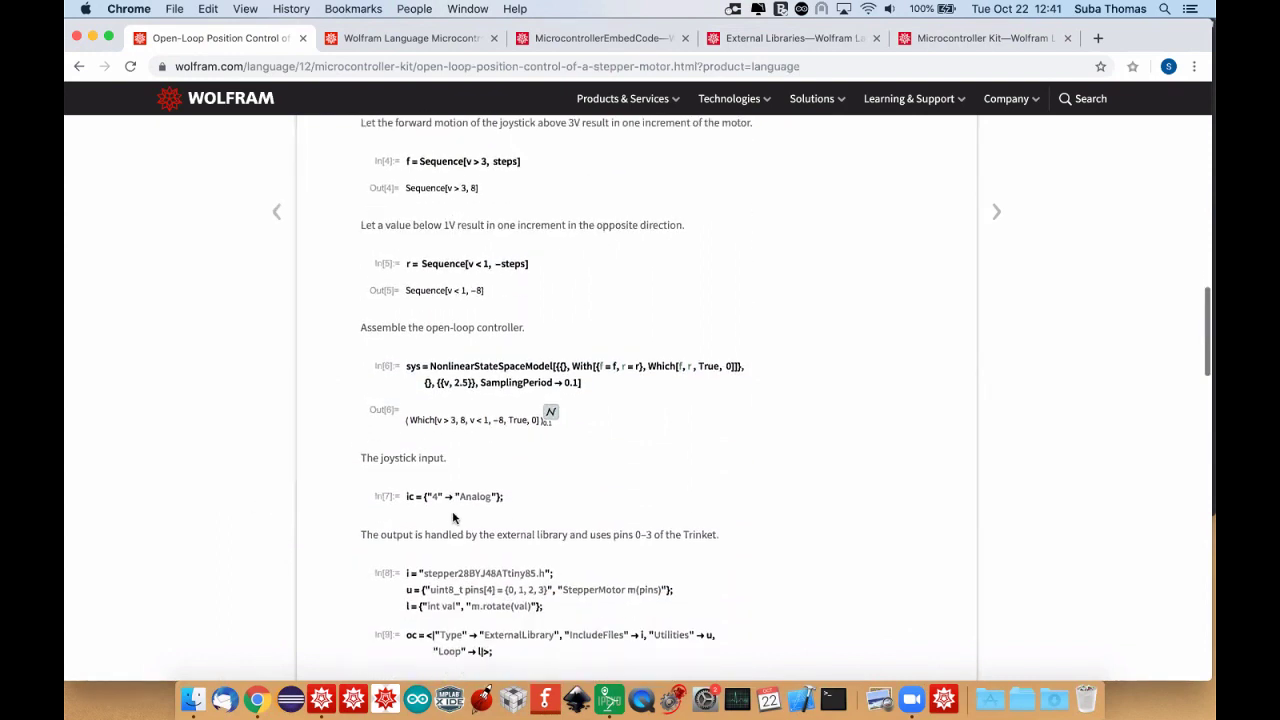
Magnify the stepper motor wiring diagram up to 200% to inspect the Trinket's pin connections, and restore the page to 100%.
scroll(450, 508, up, 3)
scroll(450, 508, up, 10)
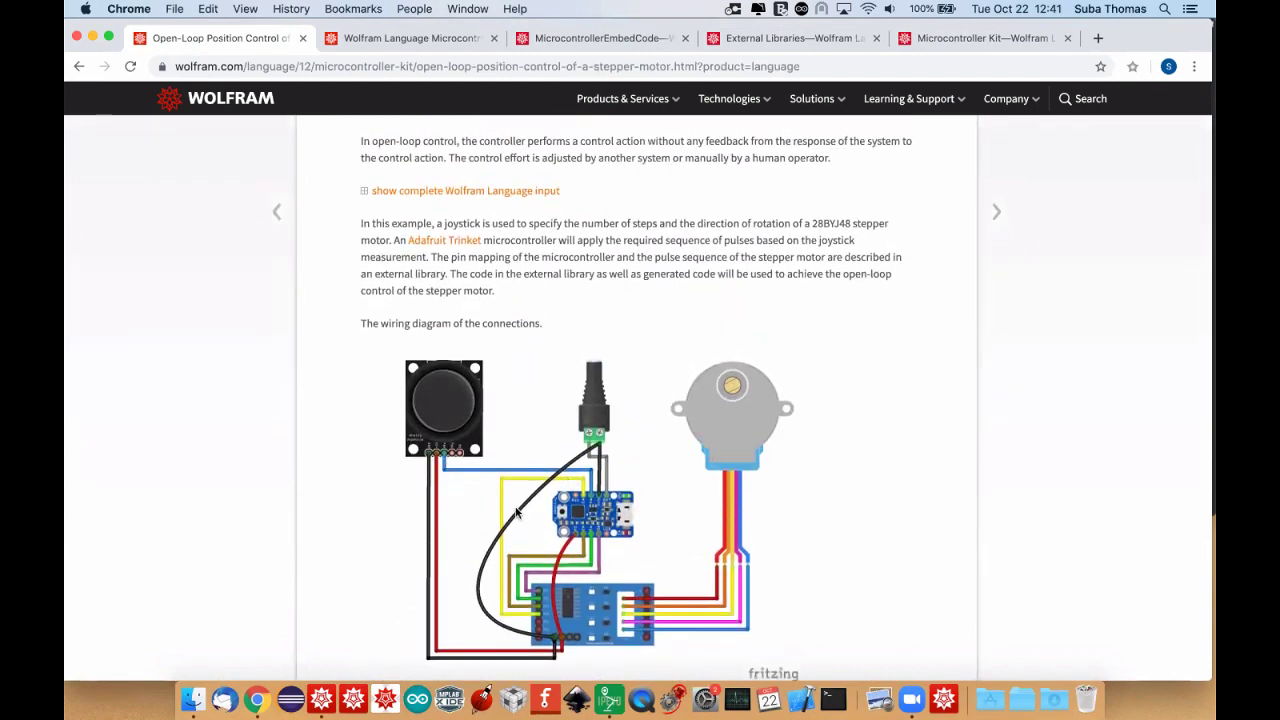
scroll(540, 500, down, 1)
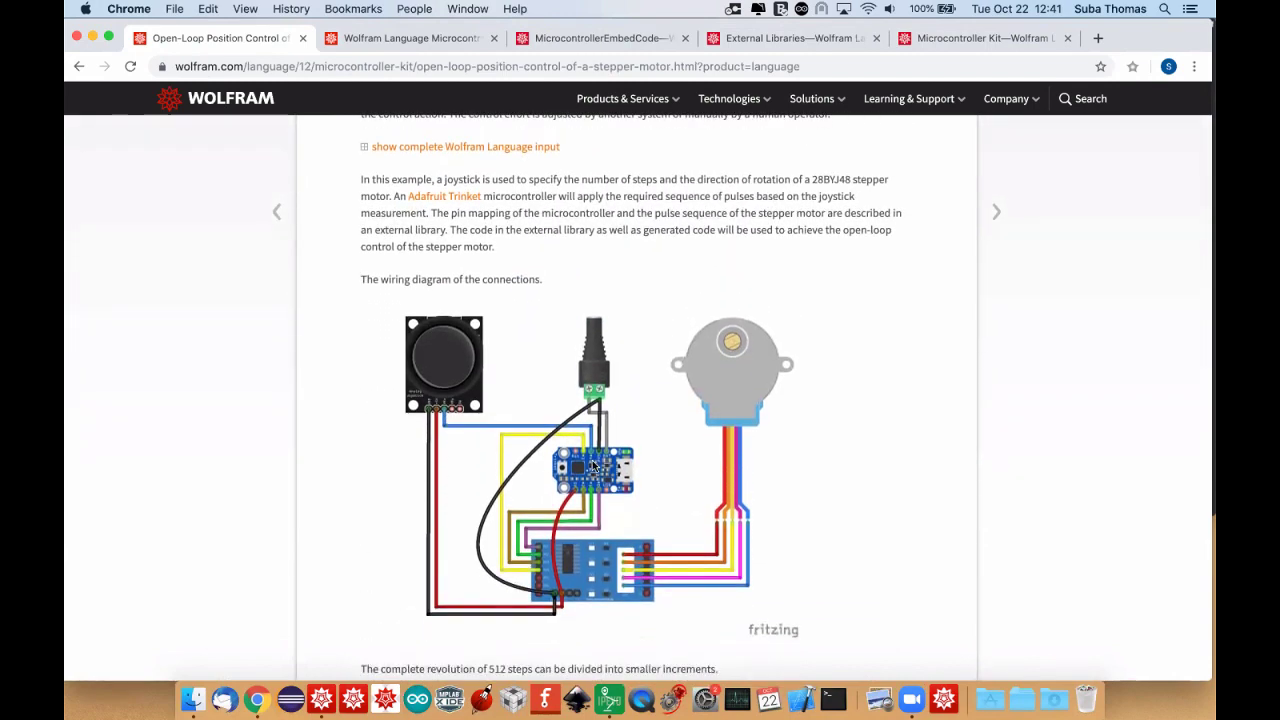
key(super+equal)
key(super+equal)
key(super+equal)
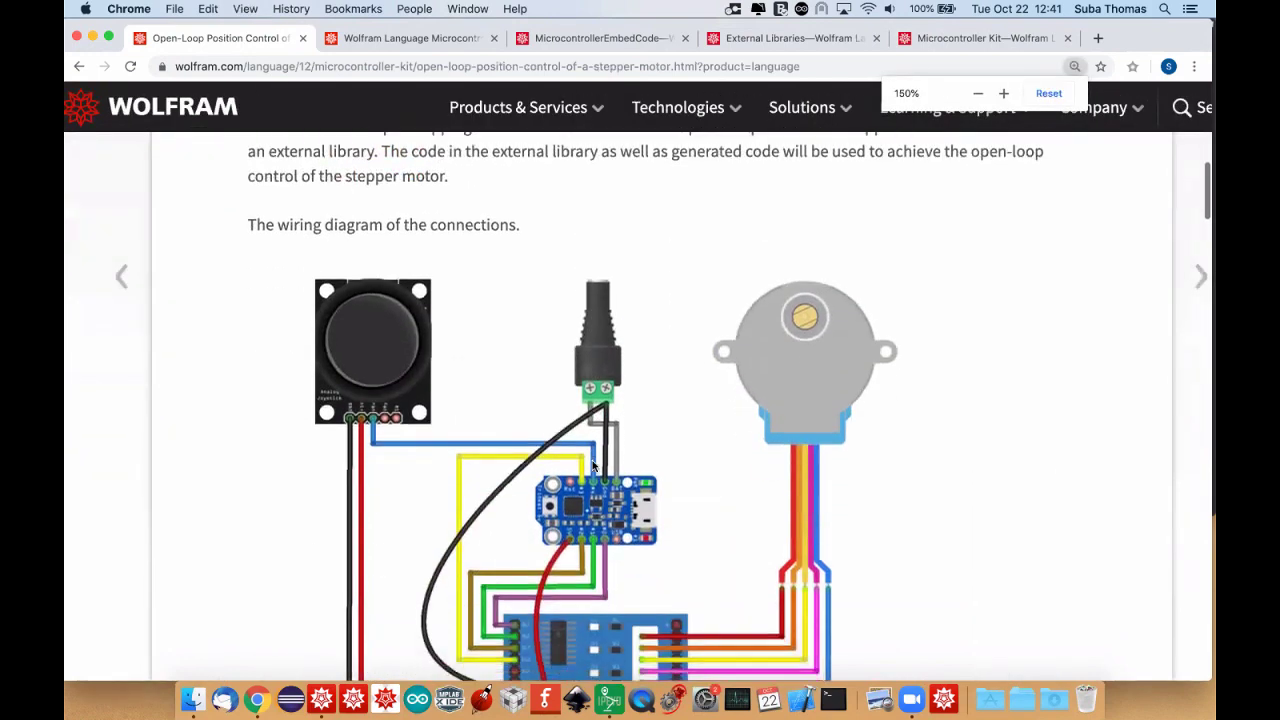
scroll(593, 465, down, 2)
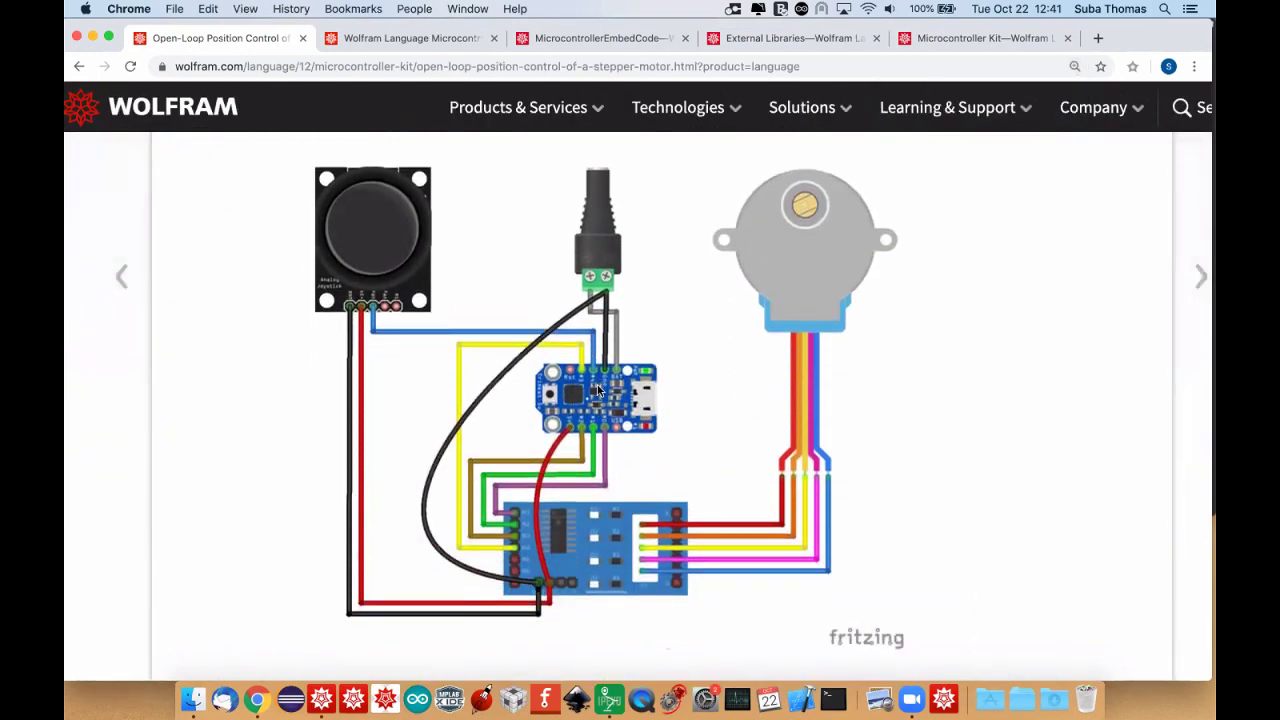
key(super+equal)
key(super+equal)
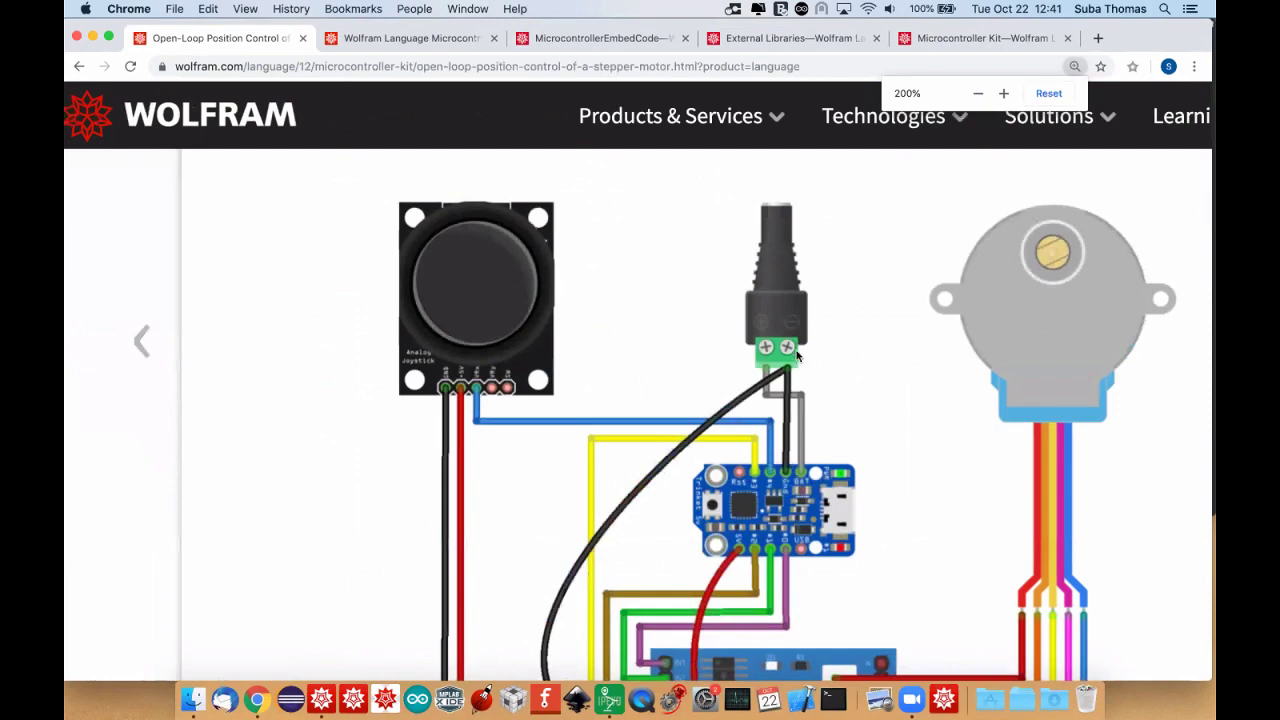
key(super+0)
Review the joystick input, external library output, microcontroller specification, USBtiny programmer, library location and code upload of the stepper example.
scroll(802, 438, down, 10)
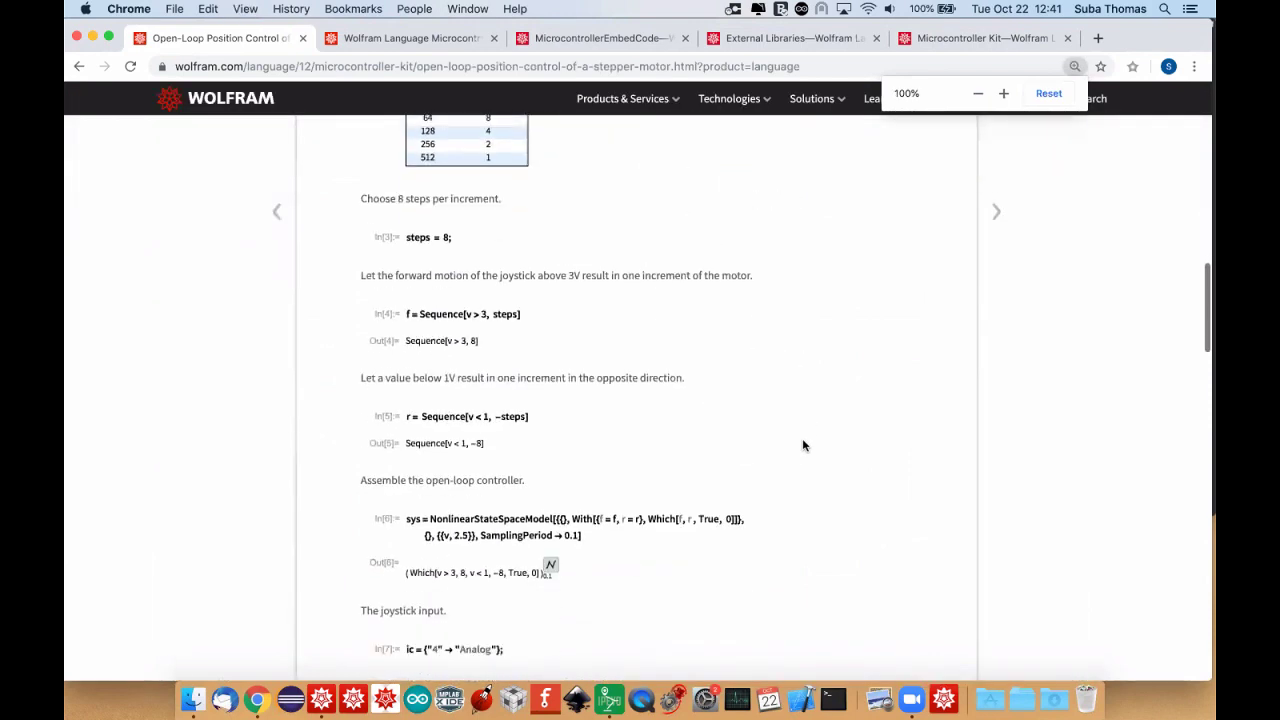
scroll(802, 438, down, 3)
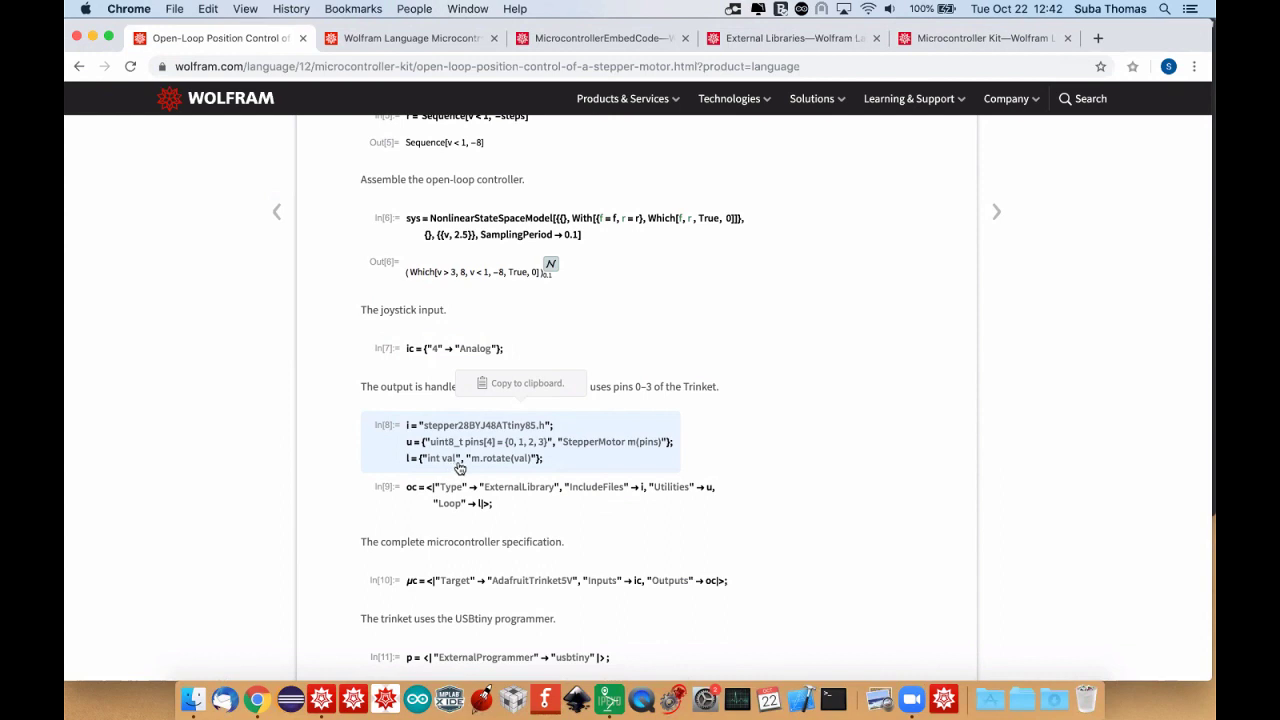
scroll(519, 460, down, 3)
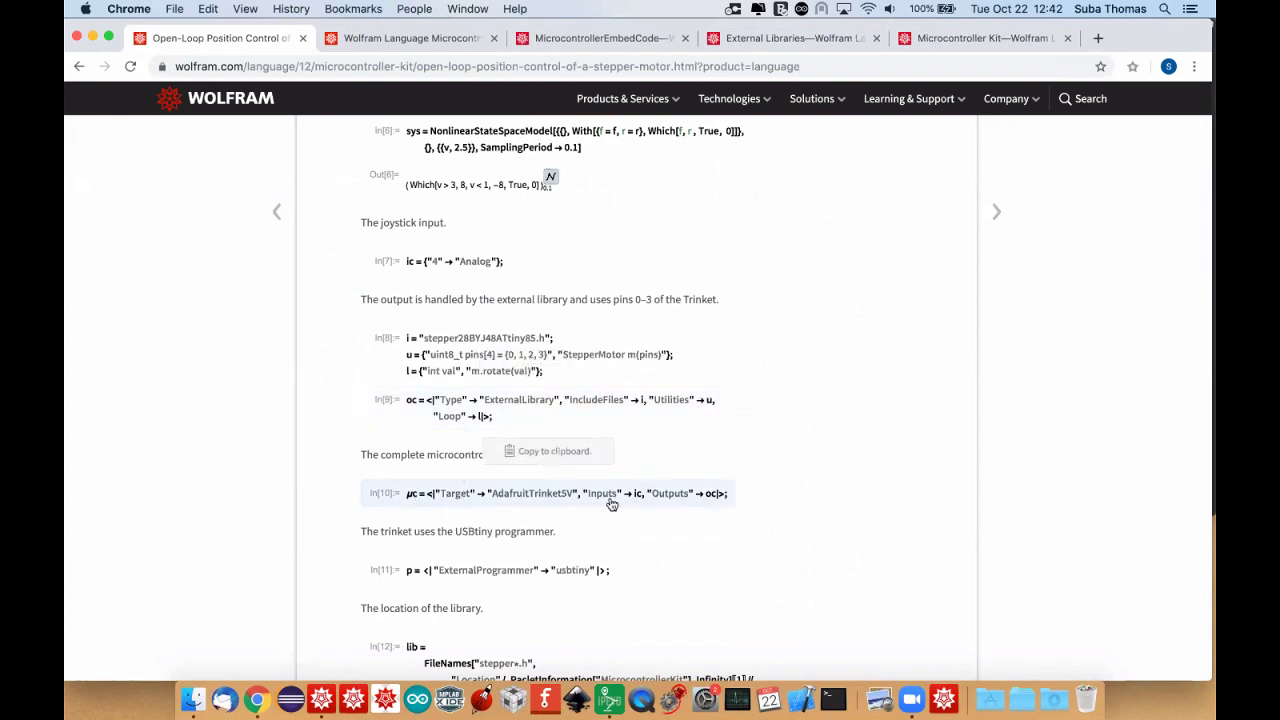
scroll(612, 505, down, 1)
scroll(612, 505, down, 3)
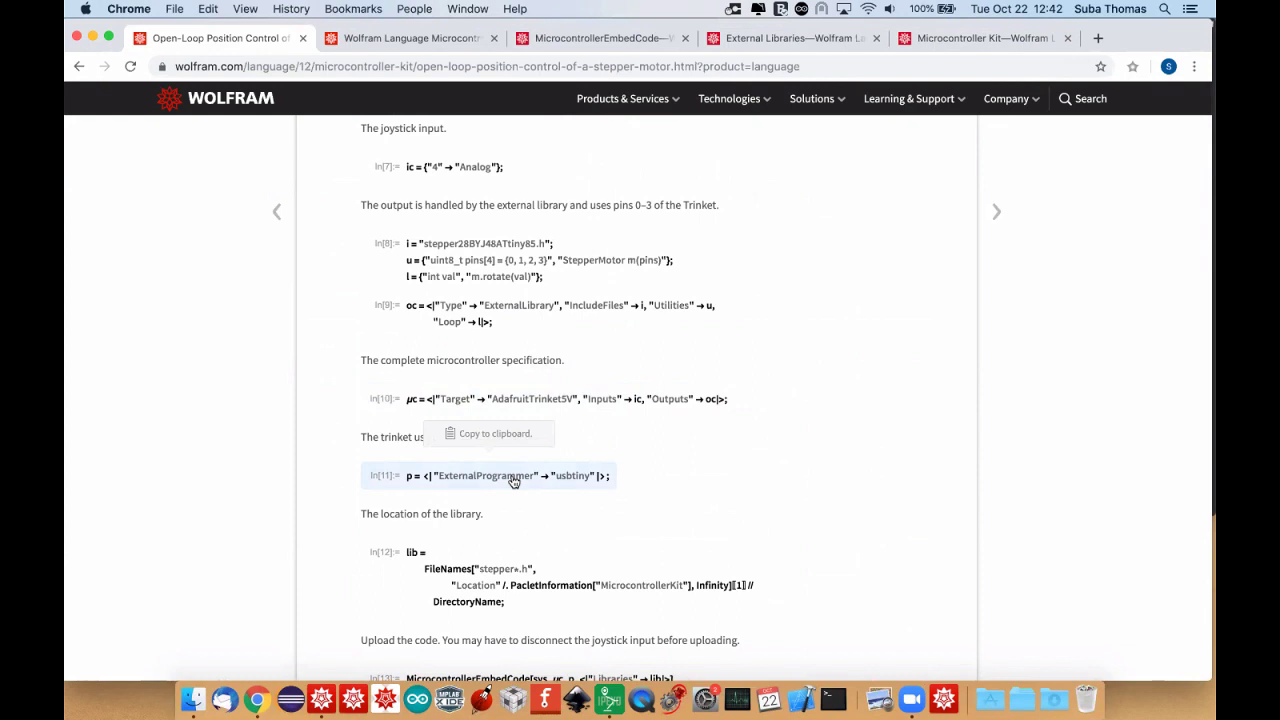
scroll(471, 469, down, 3)
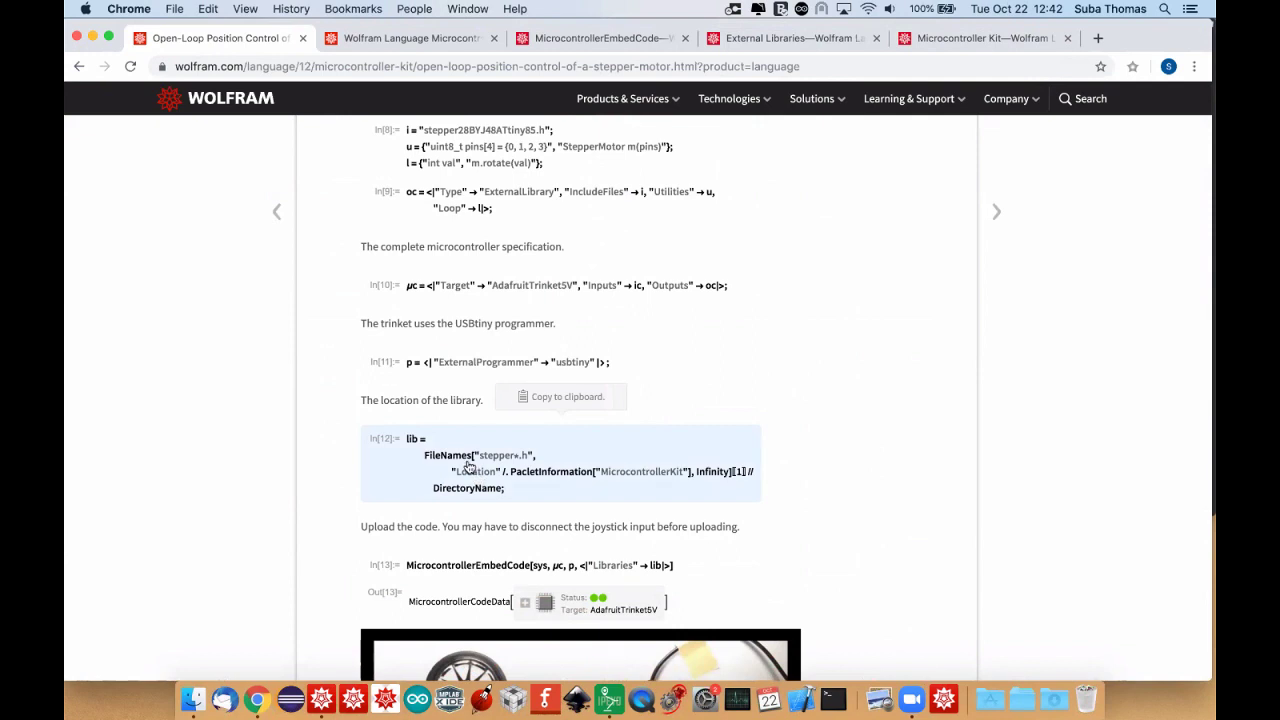
scroll(465, 465, down, 3)
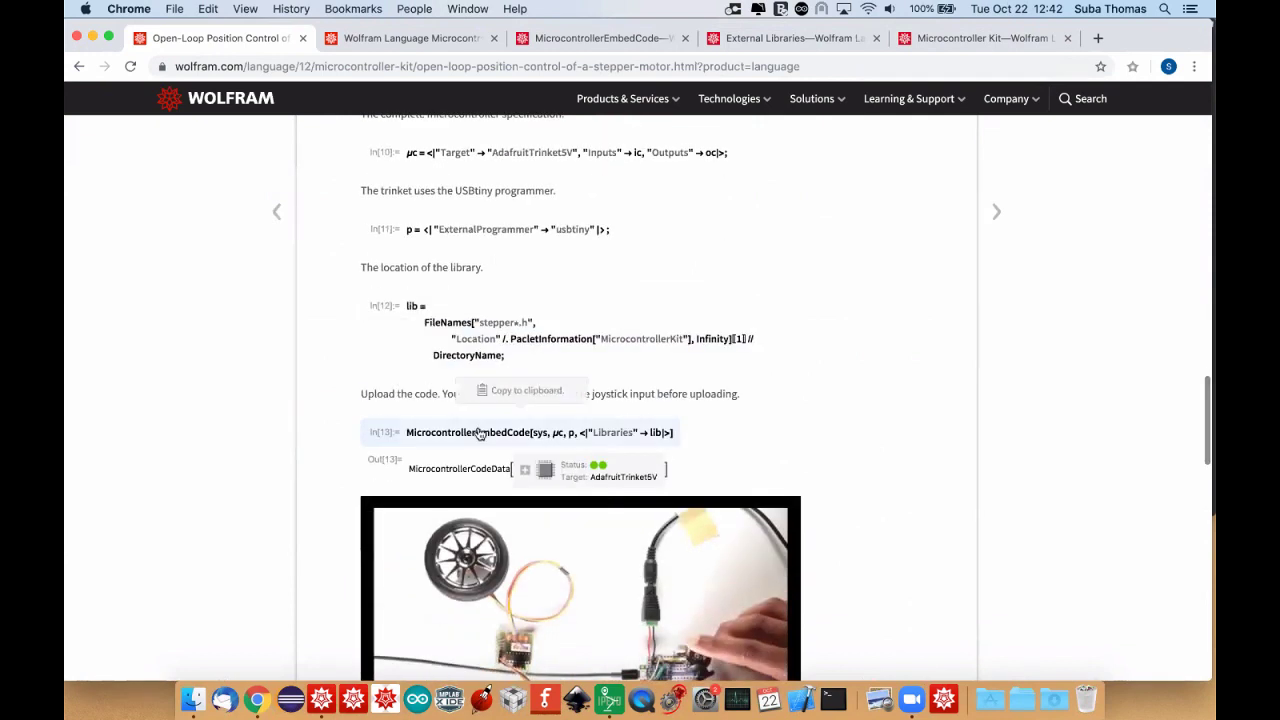
Play the stepper motor demonstration video at the end of the example and pause it at about 18 seconds.
scroll(475, 440, down, 3)
scroll(478, 430, down, 1)
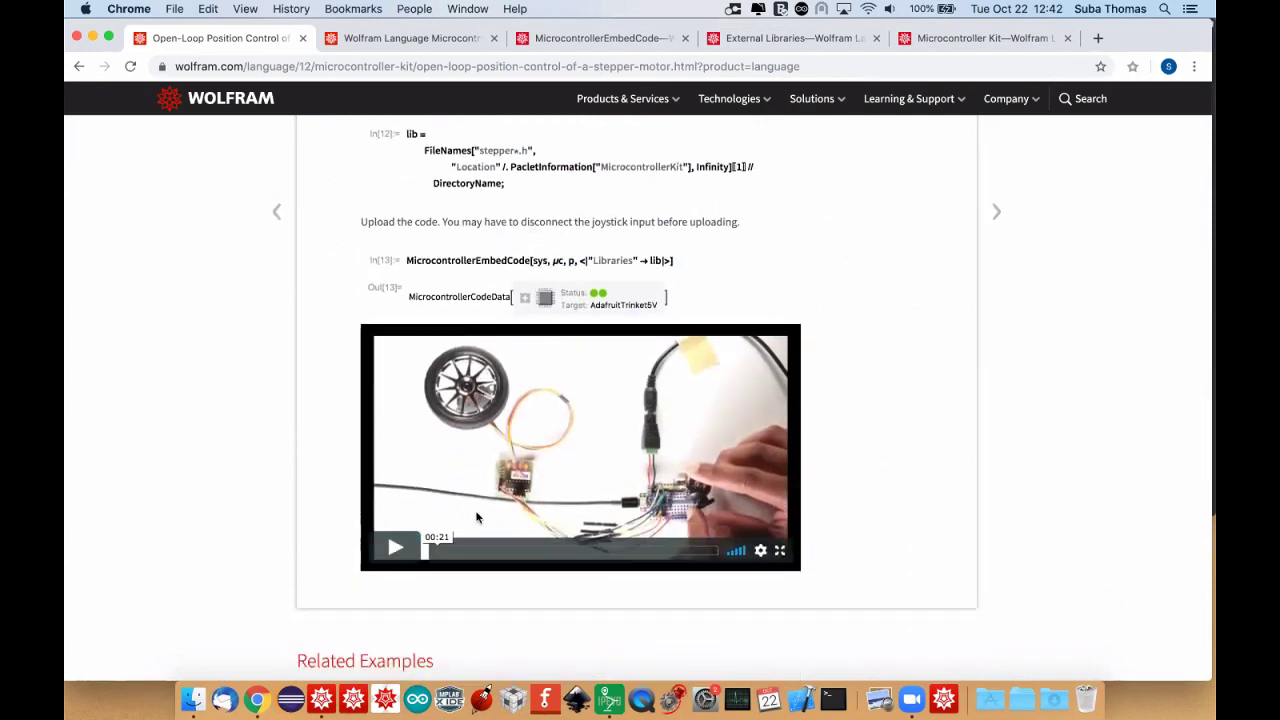
click(397, 553)
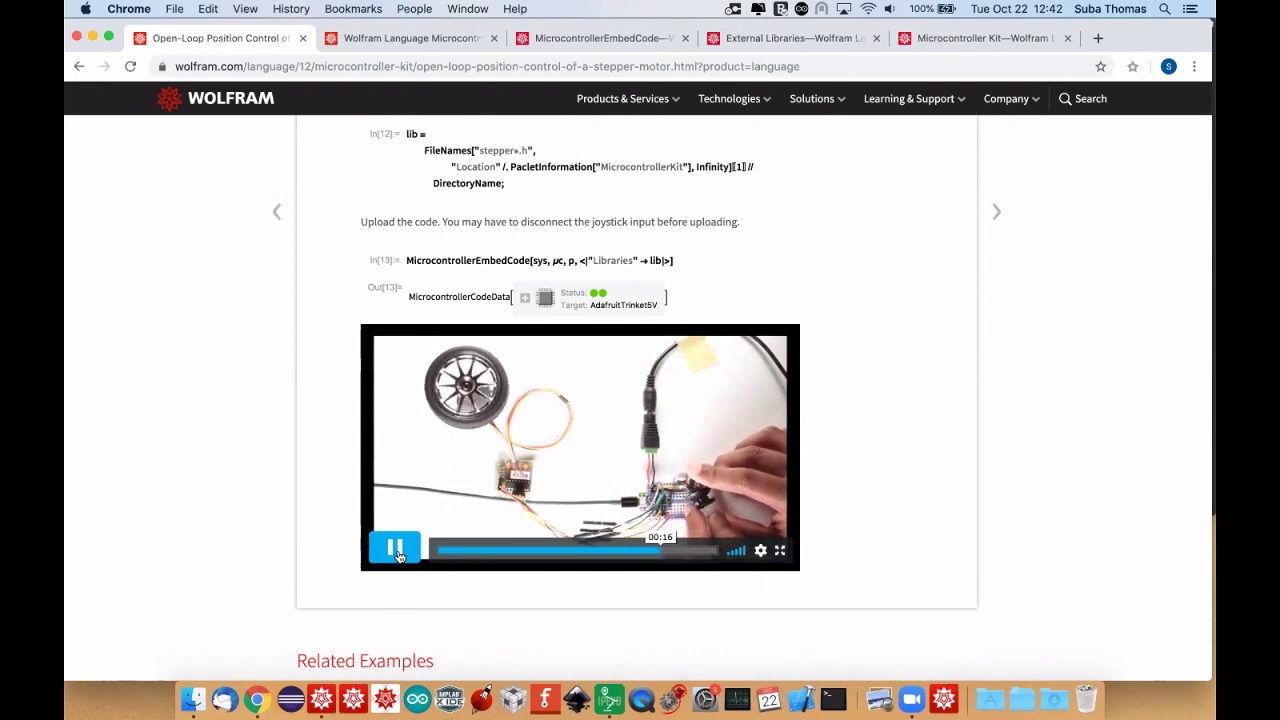
click(397, 553)
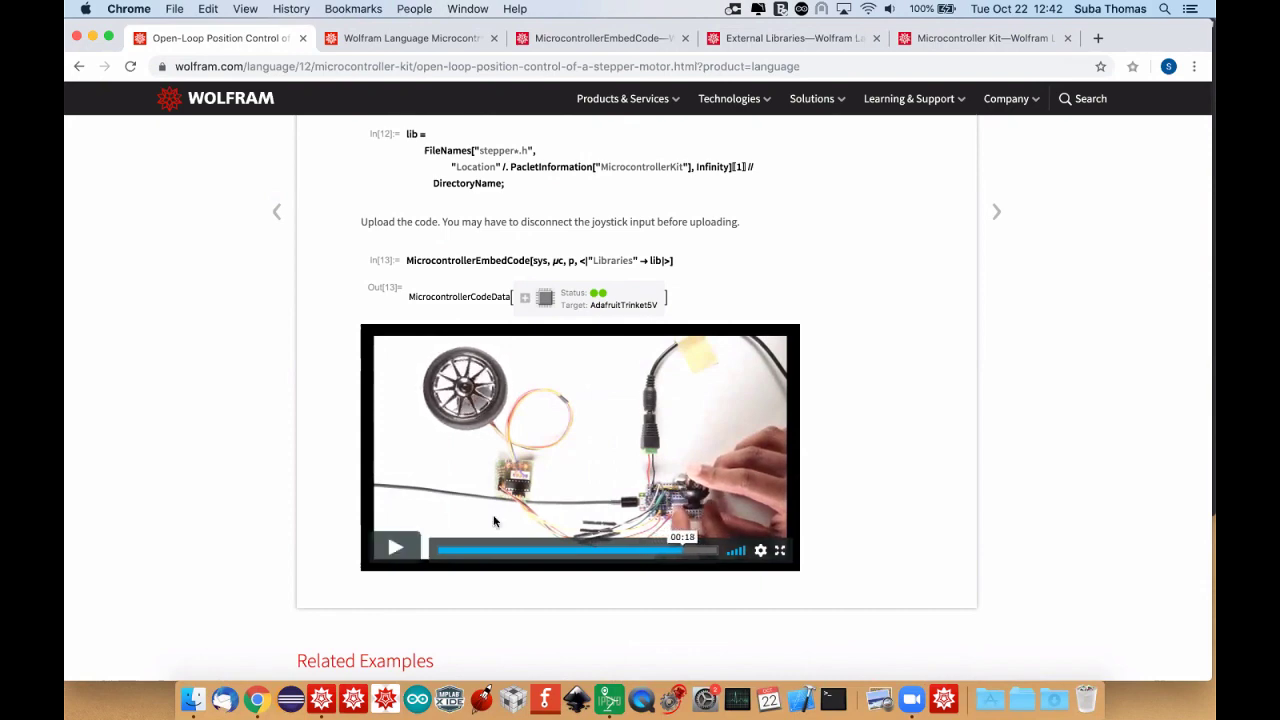
scroll(495, 520, down, 3)
scroll(500, 514, up, 5)
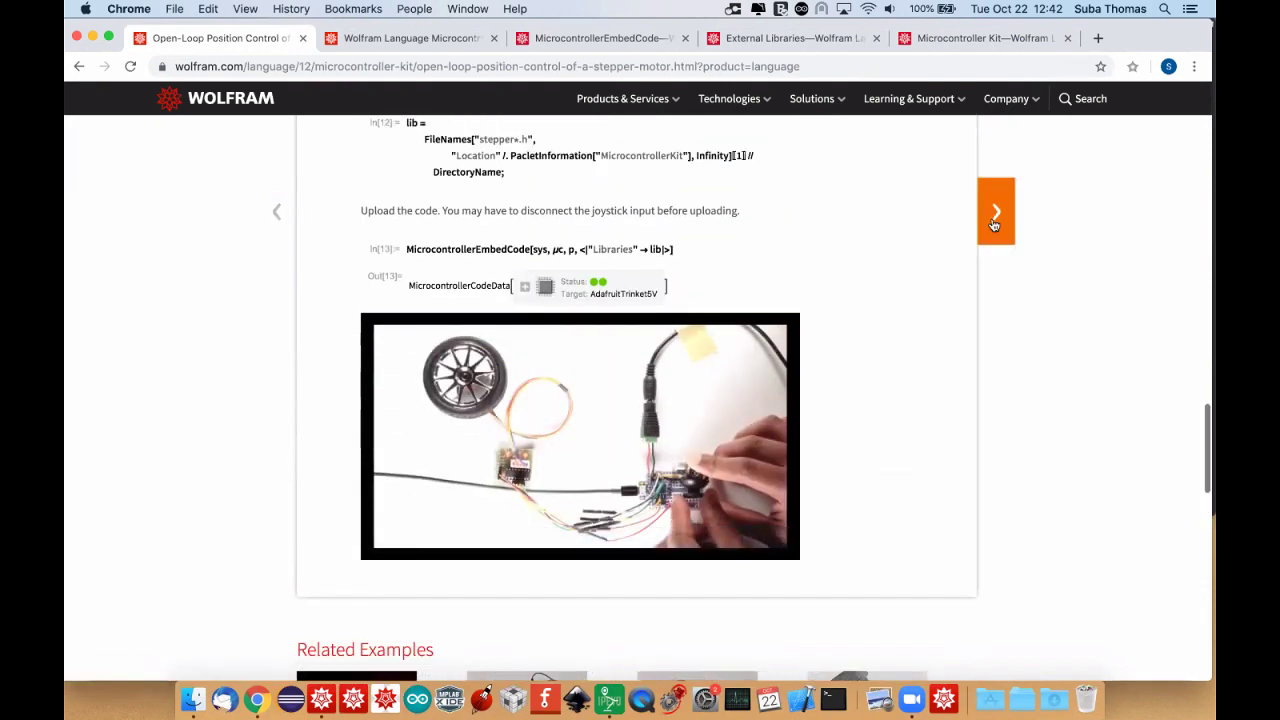
Open the next example, on closed-loop speed control of a DC motor, and review its wiring, motor model and PID controller design.
click(995, 218)
scroll(905, 380, down, 8)
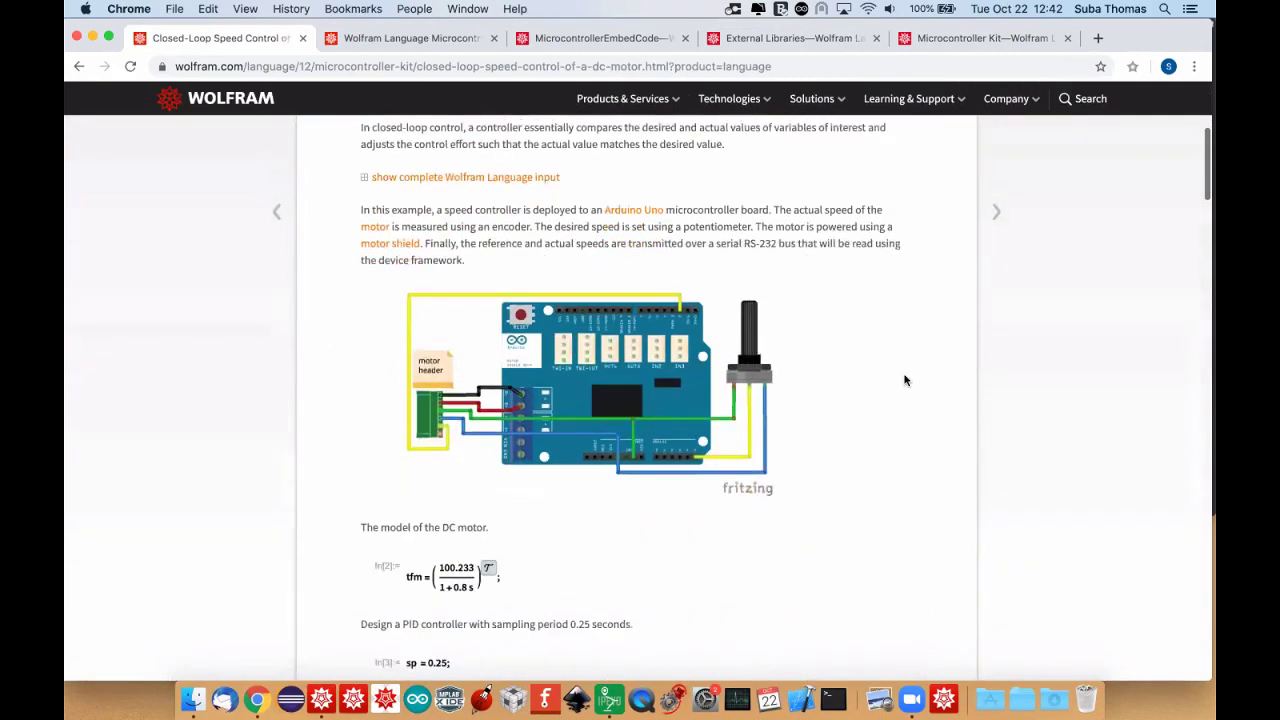
scroll(905, 380, down, 1)
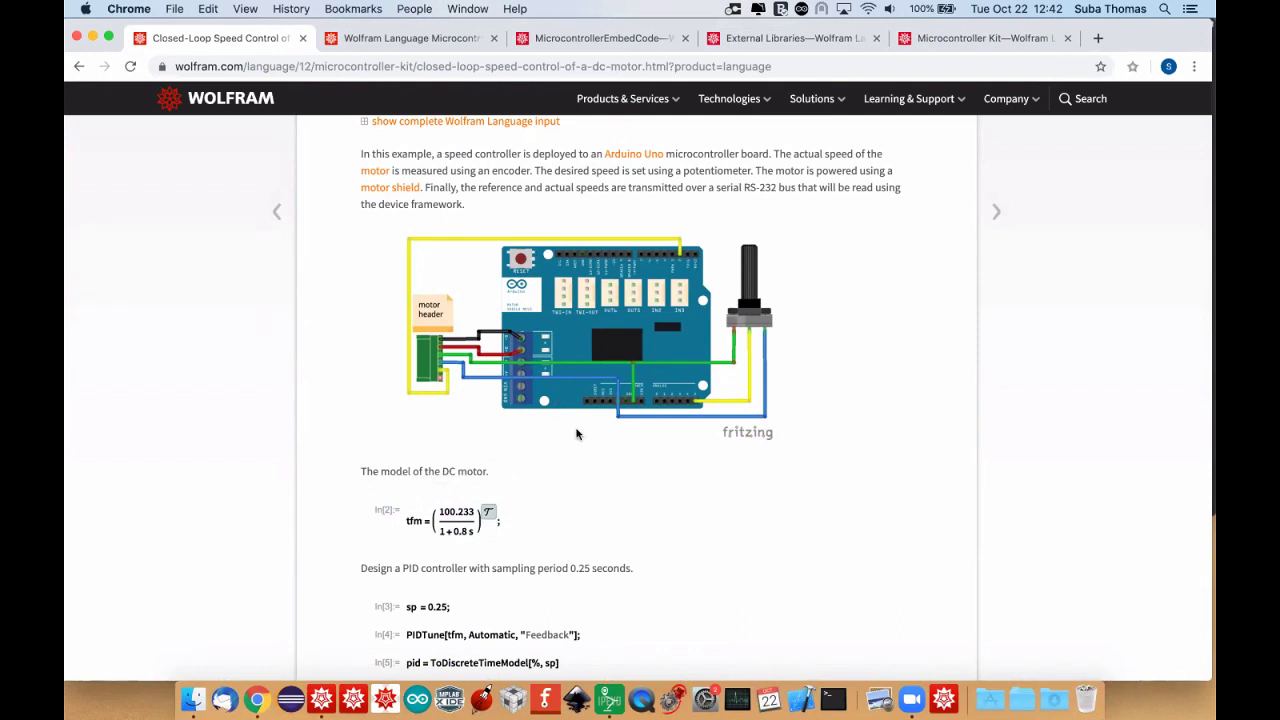
scroll(545, 480, down, 3)
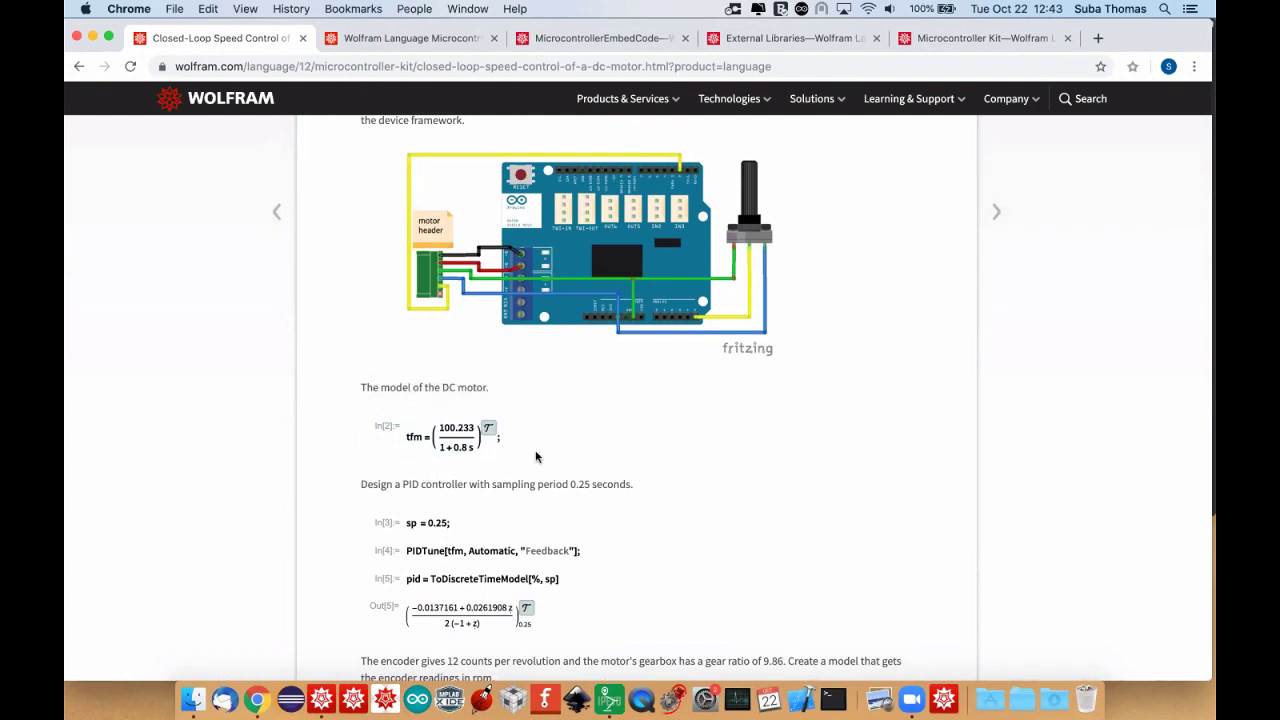
scroll(535, 455, down, 5)
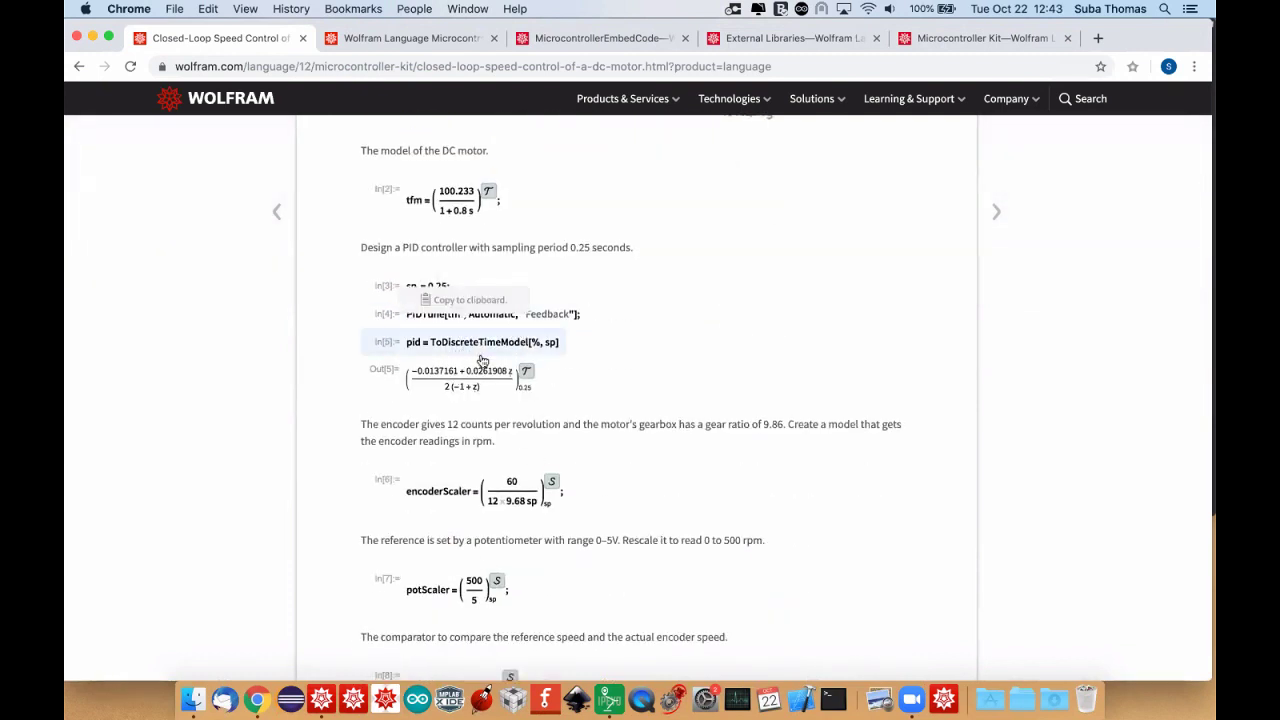
scroll(482, 360, down, 2)
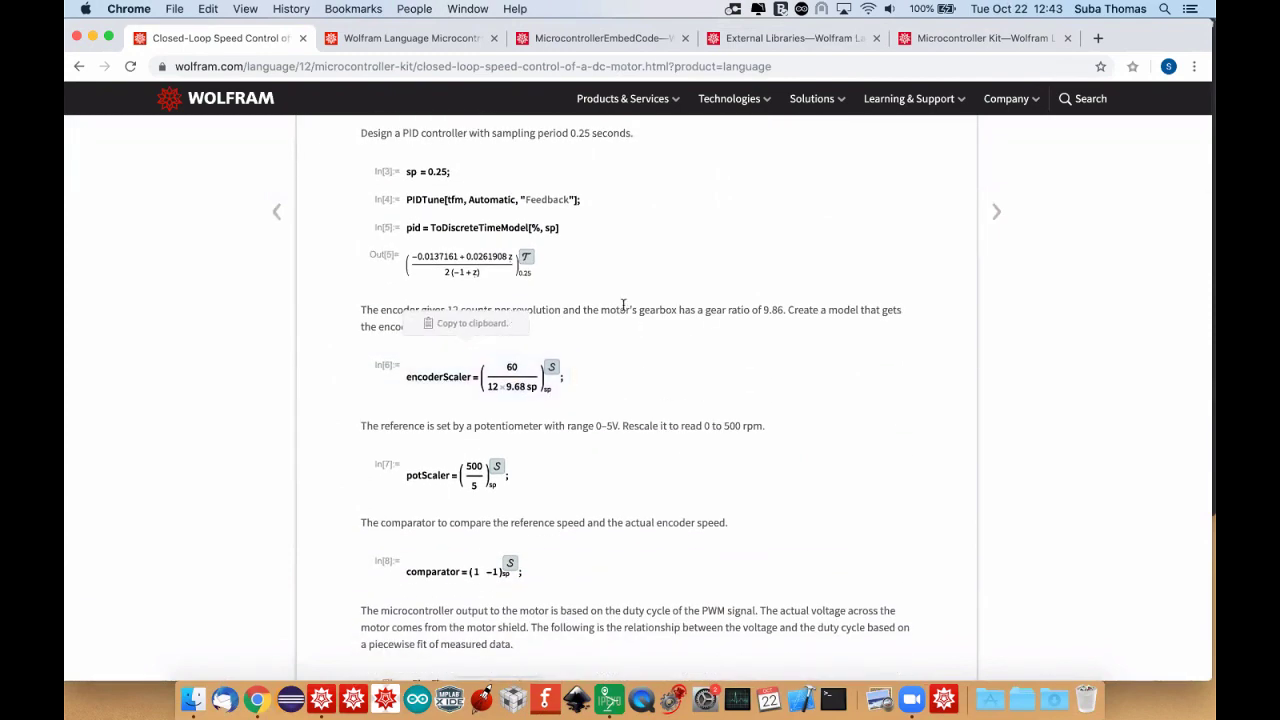
Skim the DC motor example's deployment code, speed plot and video, and return to its wiring diagram and the encoder, potentiometer and comparator models.
scroll(624, 304, down, 20)
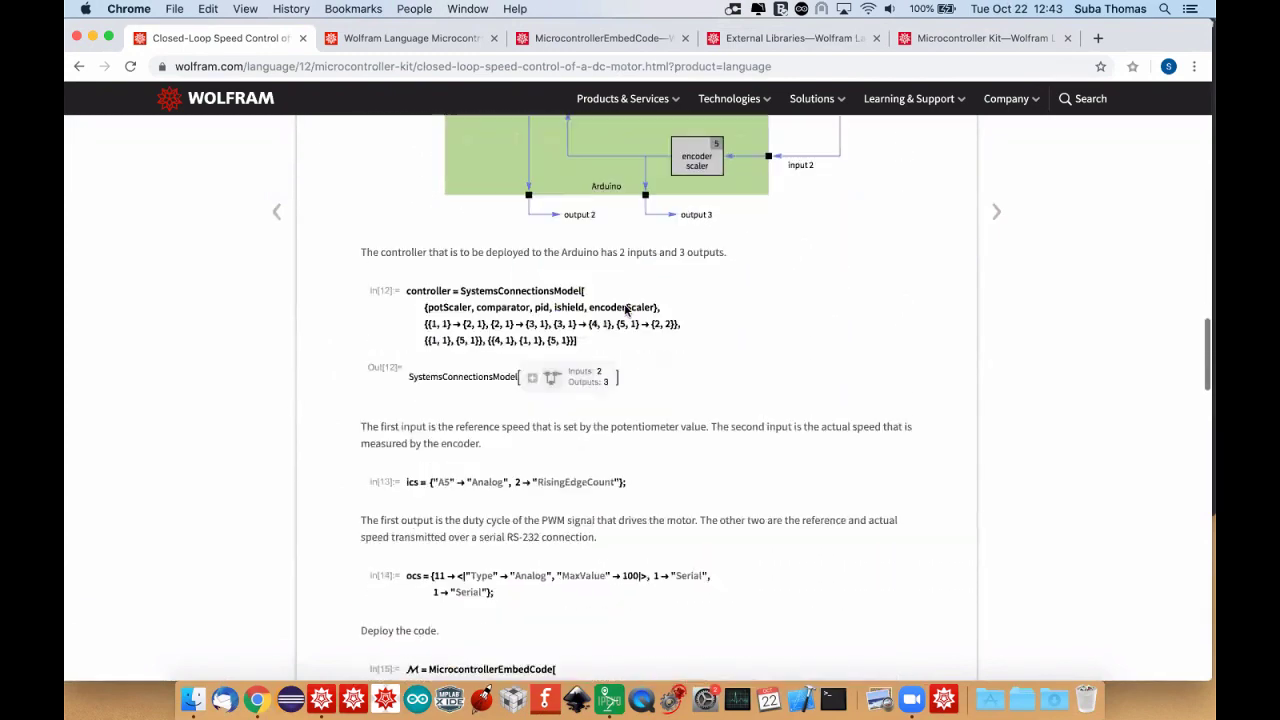
scroll(626, 310, down, 20)
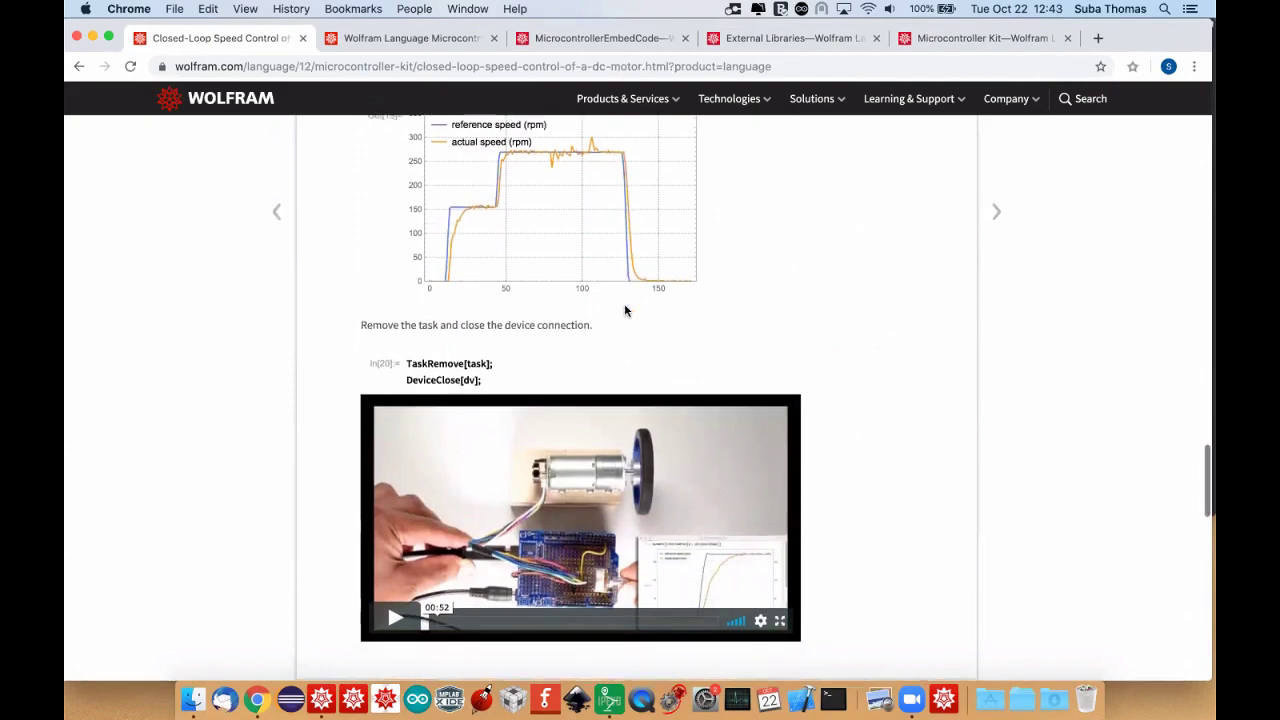
scroll(622, 428, up, 20)
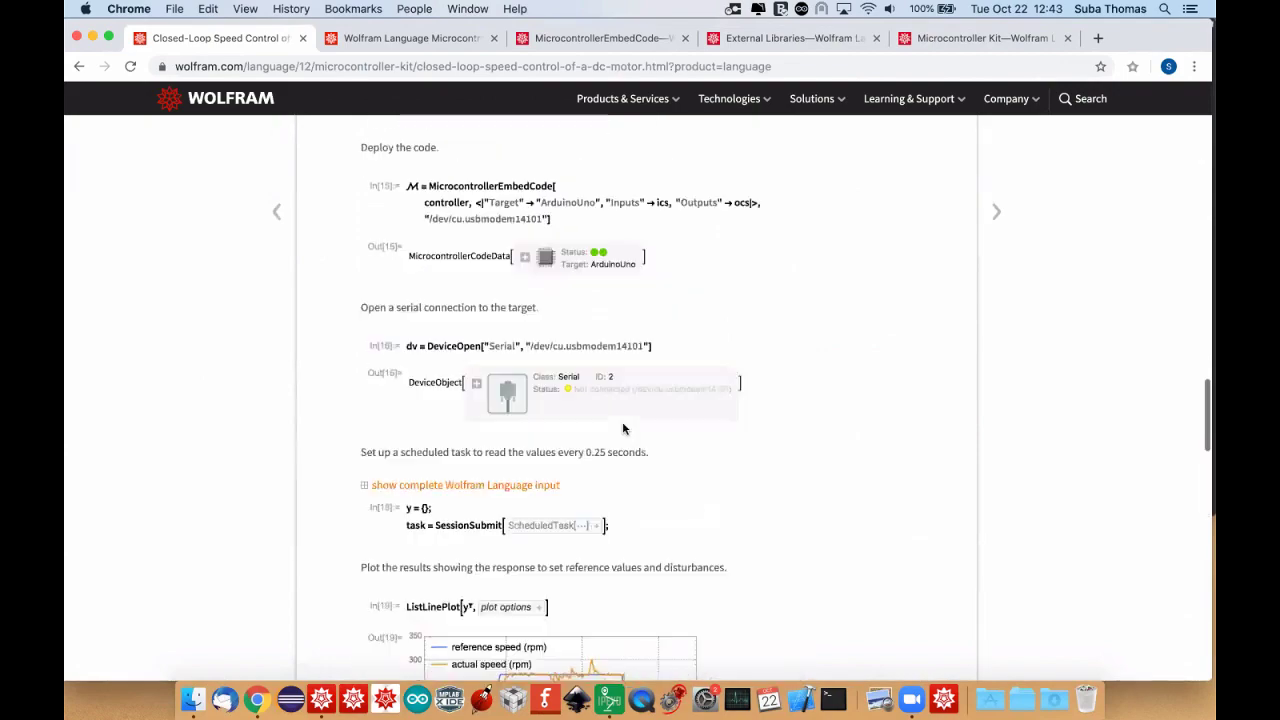
scroll(622, 428, up, 7)
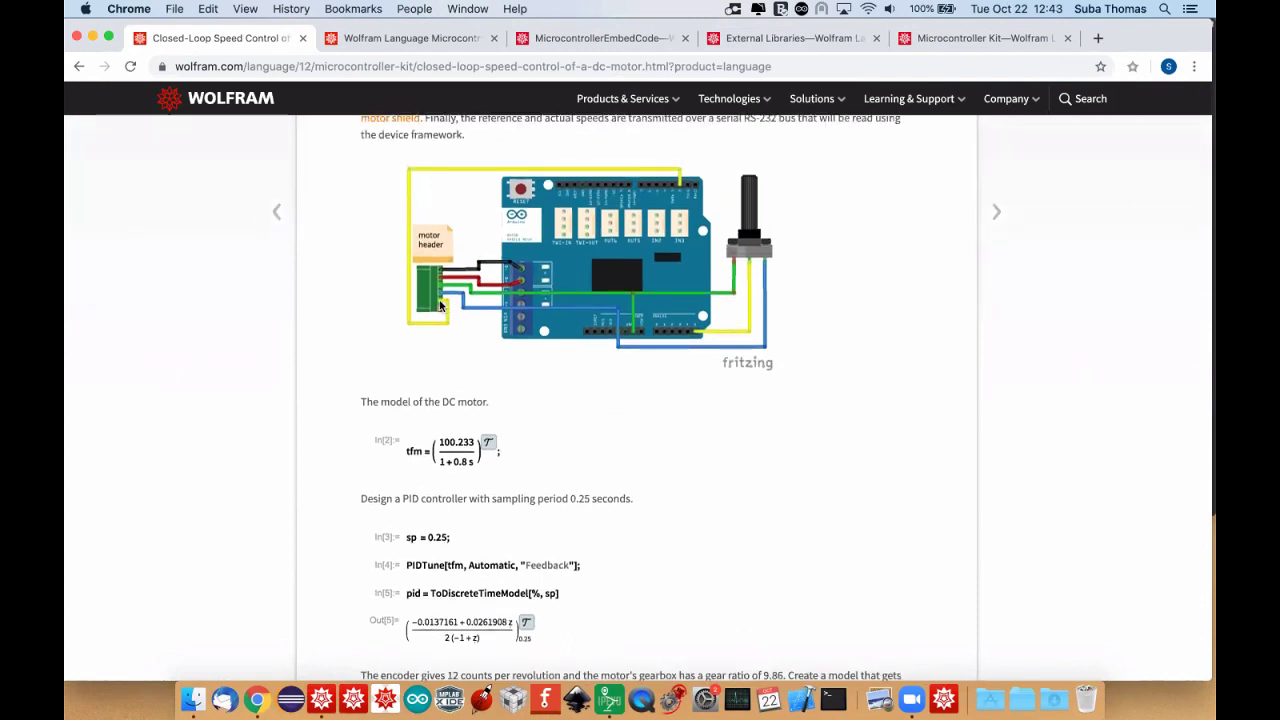
scroll(593, 259, down, 9)
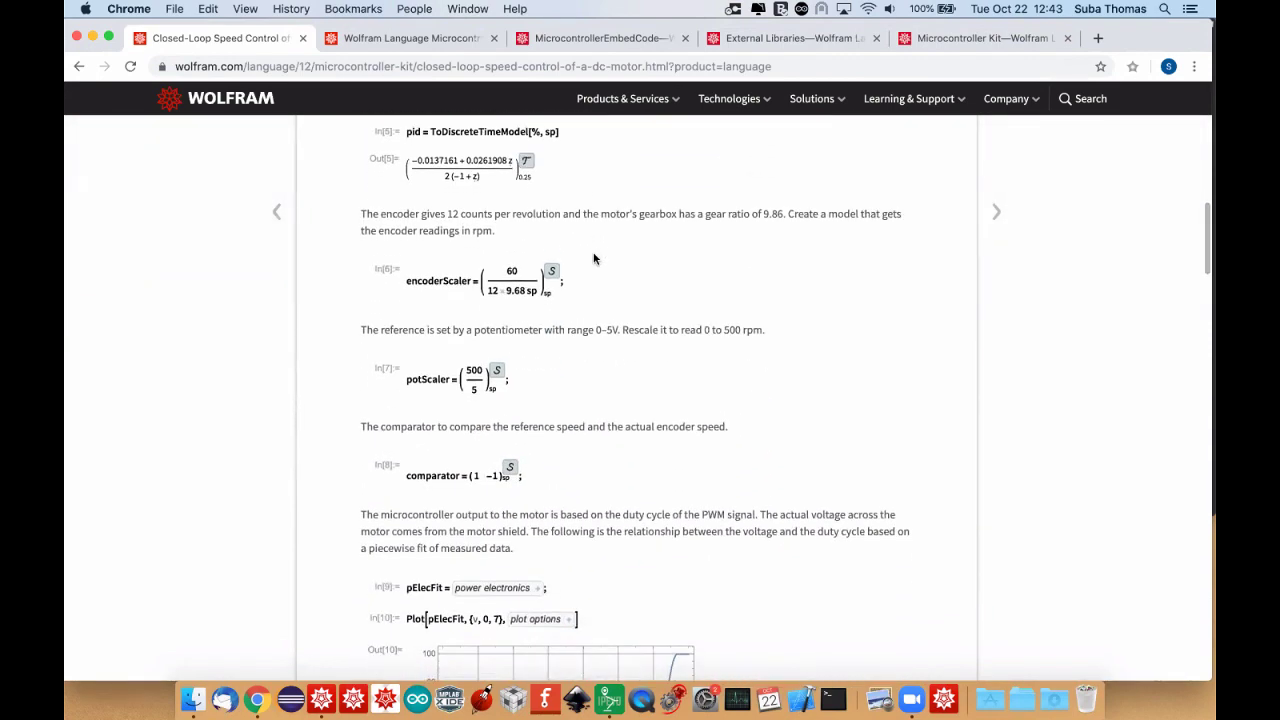
Look ahead to the DC motor example's controller block diagram and return to the encoder scaling model.
scroll(593, 259, up, 4)
scroll(590, 300, down, 5)
scroll(588, 319, down, 15)
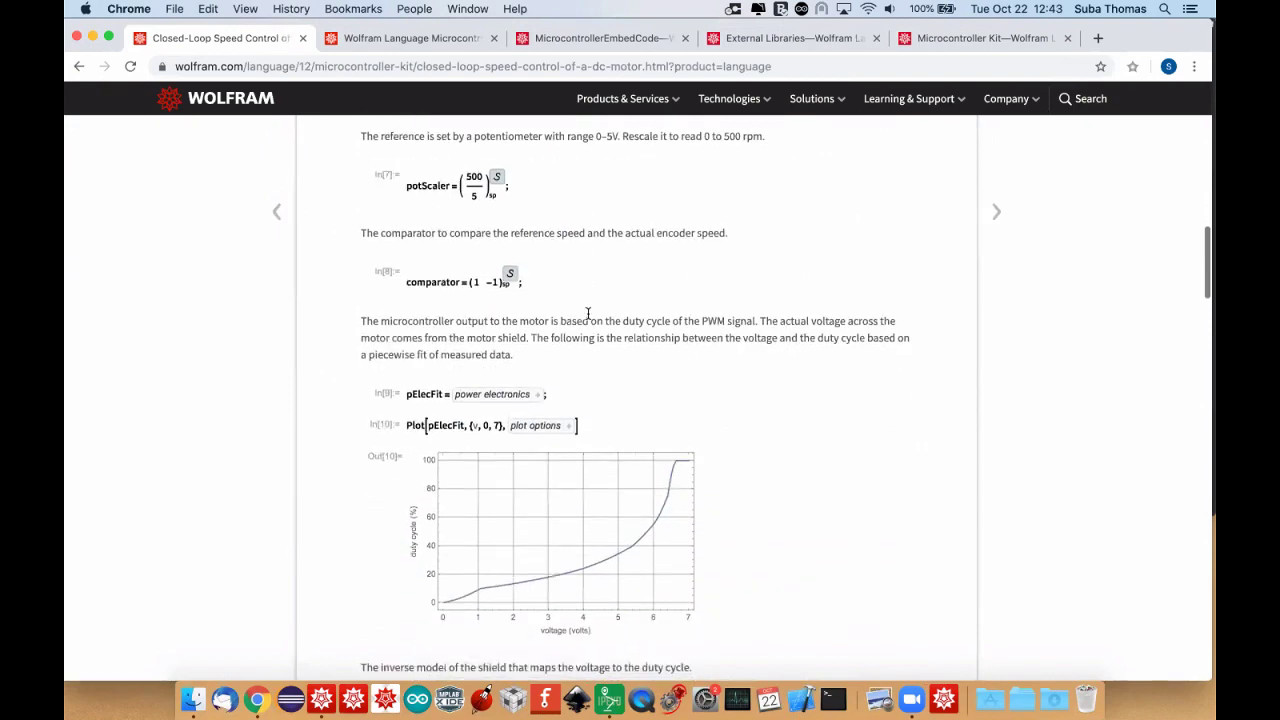
scroll(588, 317, down, 3)
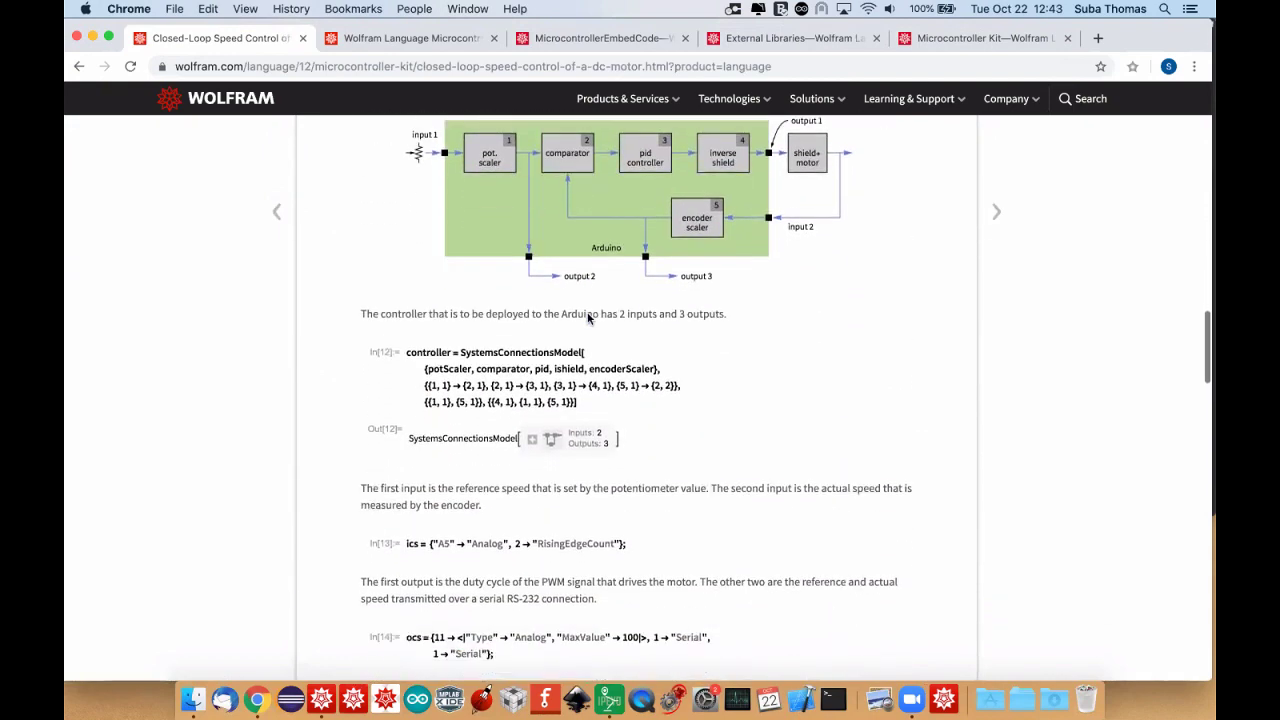
scroll(600, 360, up, 10)
scroll(604, 362, up, 11)
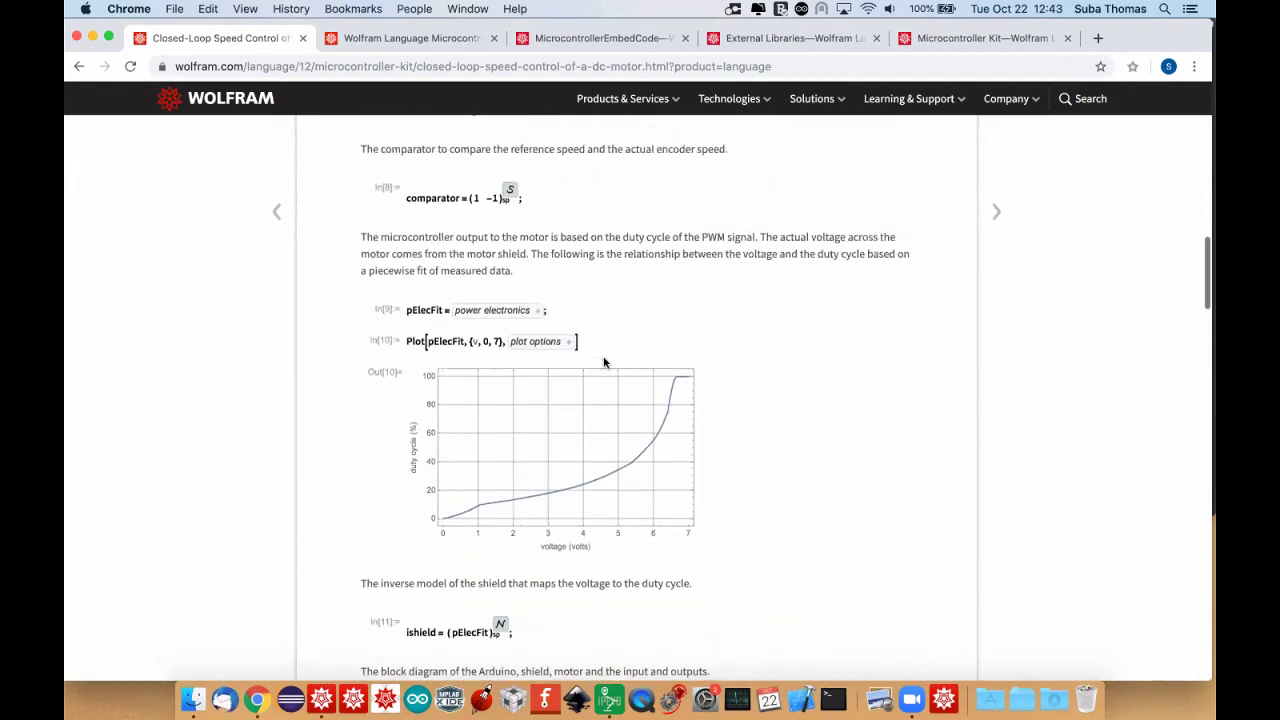
scroll(604, 357, up, 1)
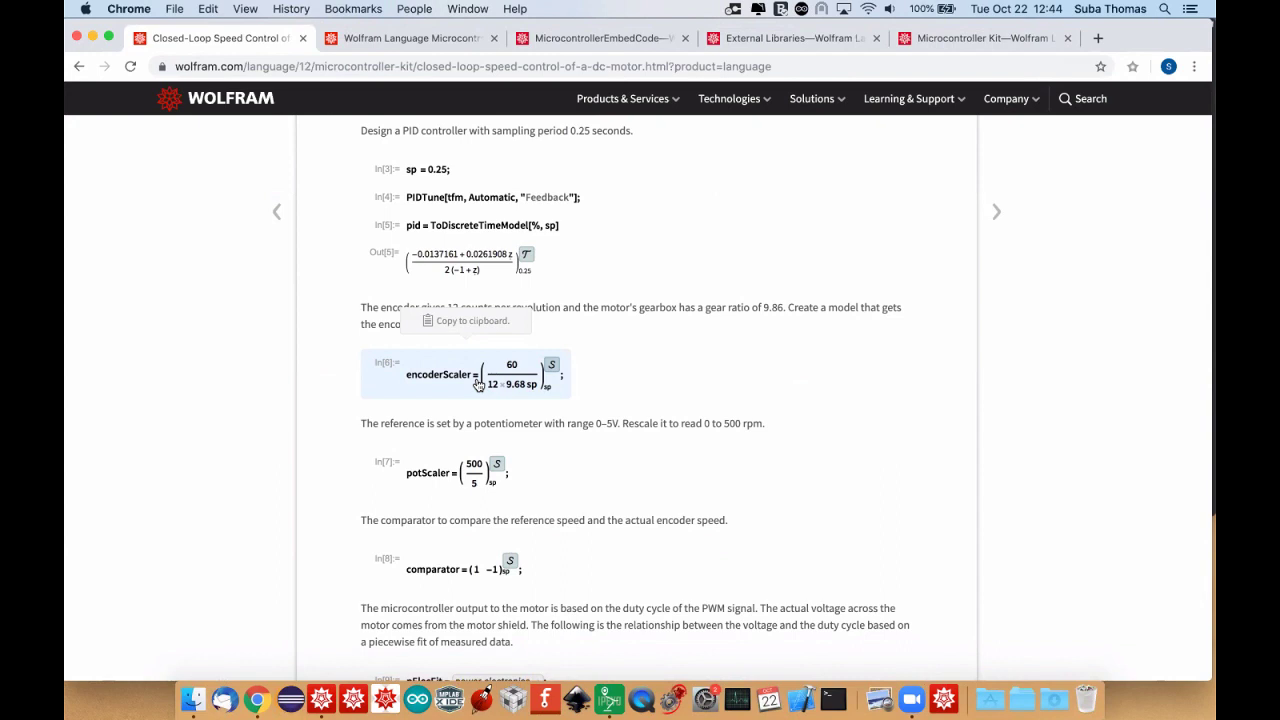
Review the potentiometer scaler, the comparator, the voltage to duty cycle plot and the inverse shield model.
scroll(290, 422, down, 3)
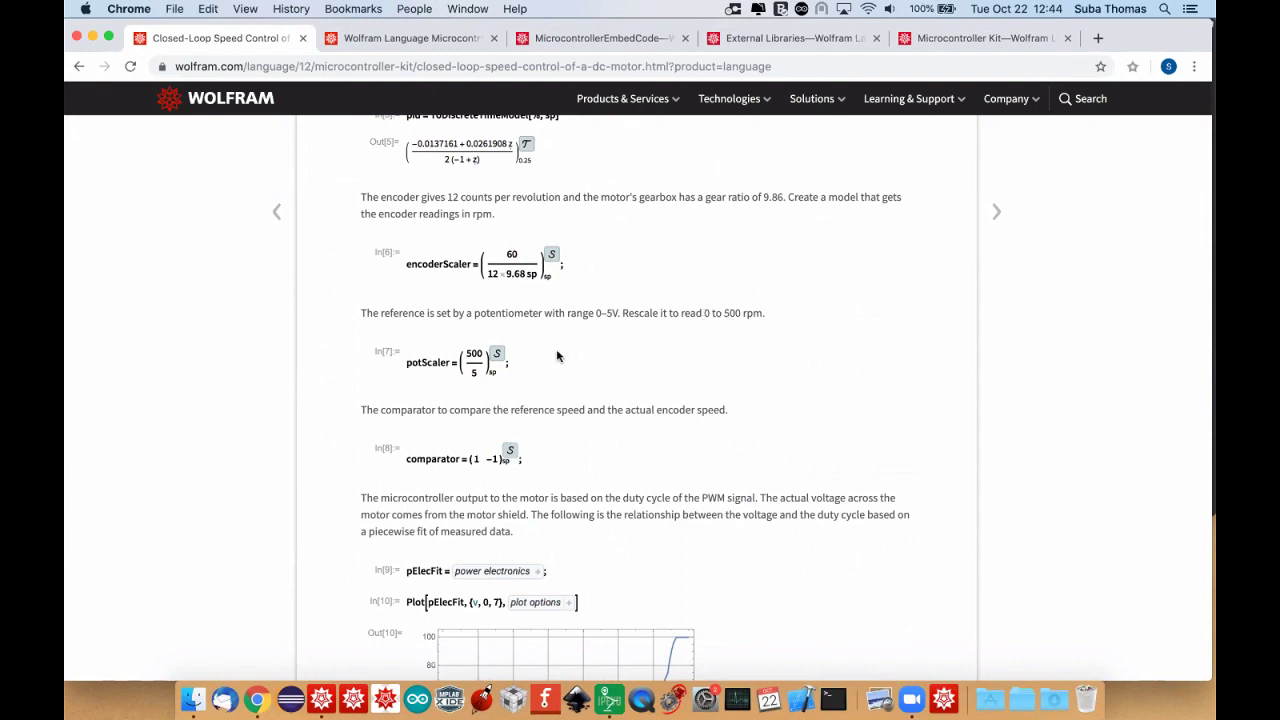
scroll(428, 402, down, 3)
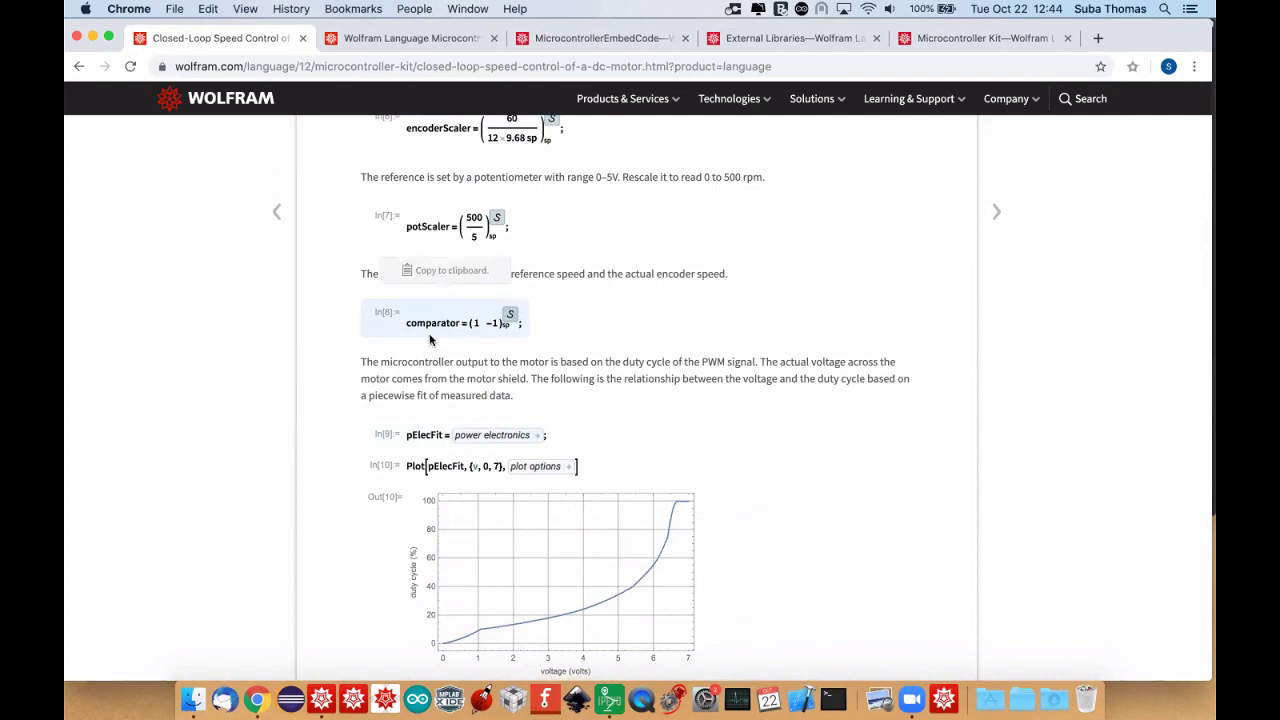
scroll(450, 320, down, 3)
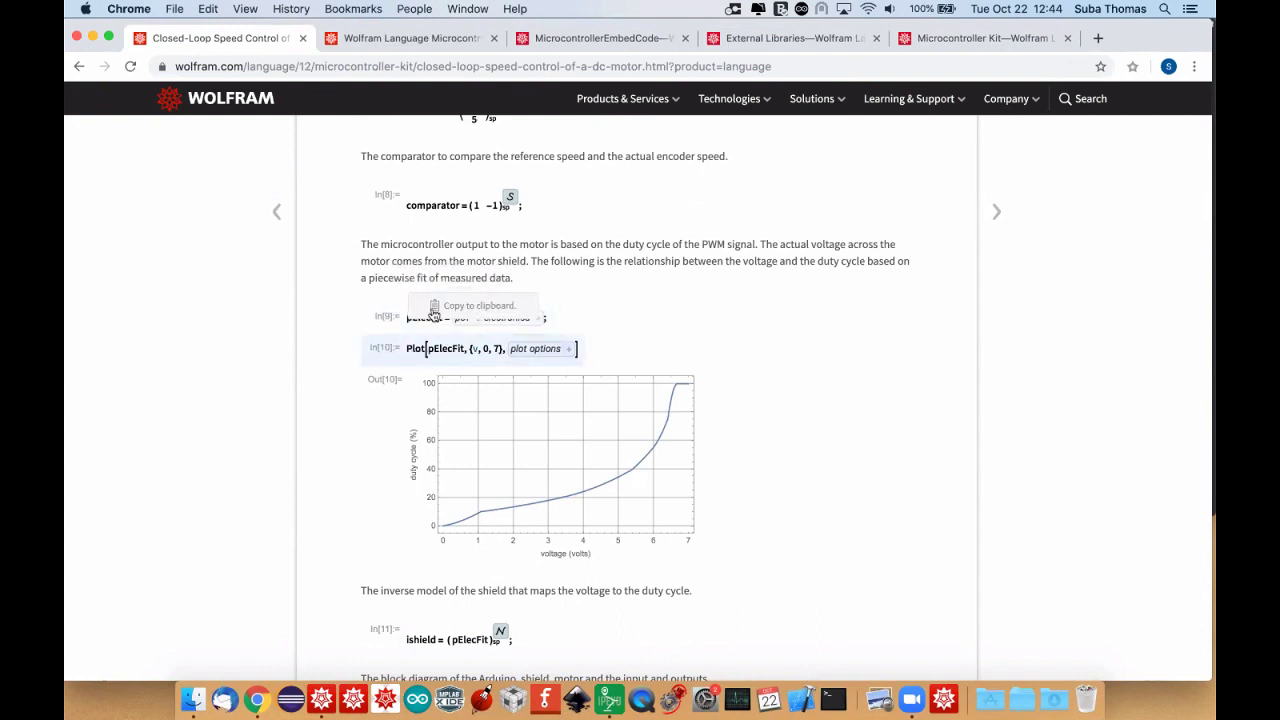
scroll(400, 360, down, 1)
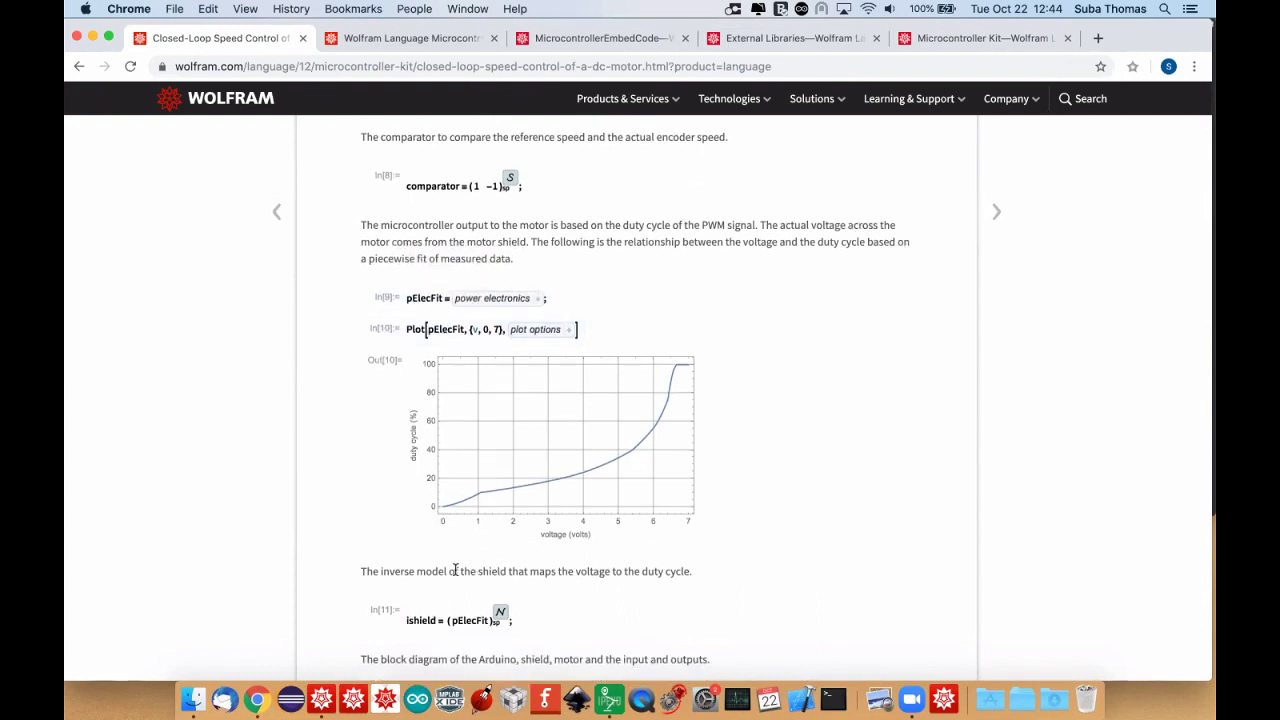